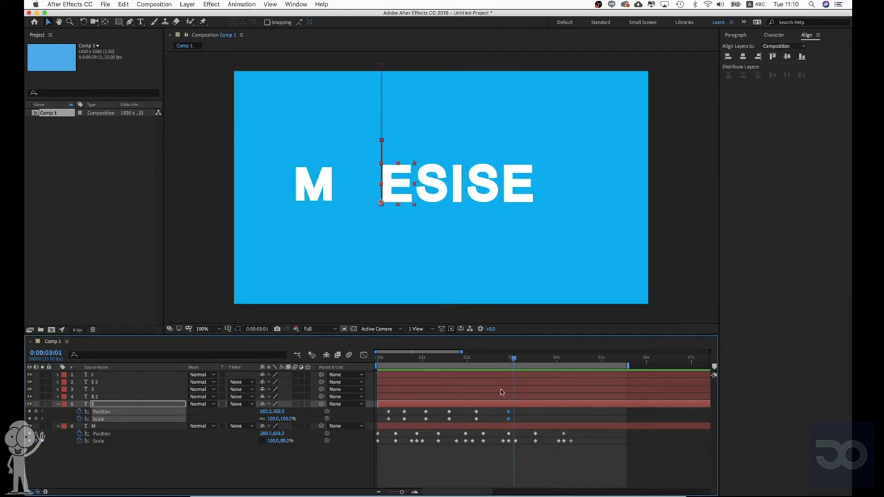
# Return the playhead to the first frame and delete all the letter layers from Comp 1.
pyautogui.moveTo(430, 357); pyautogui.dragTo(586, 387)
pyautogui.click(475, 477)
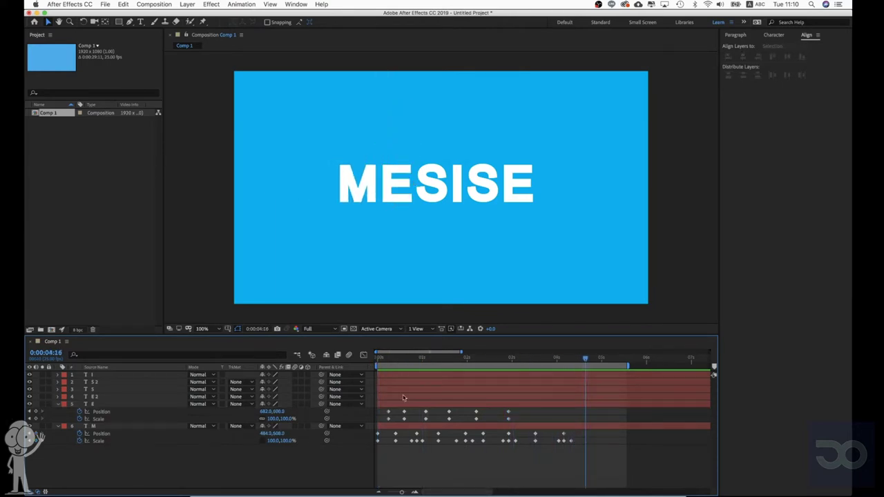
pyautogui.click(388, 361)
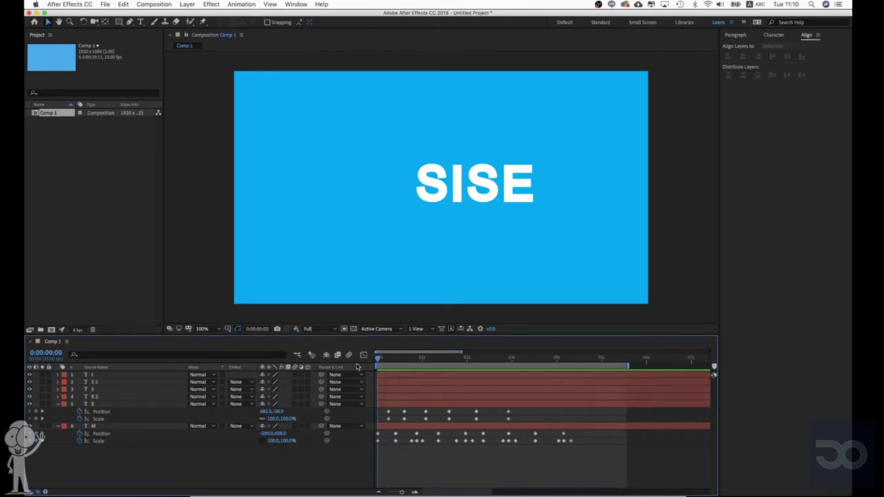
pyautogui.press('super+a')
pyautogui.press('Delete')
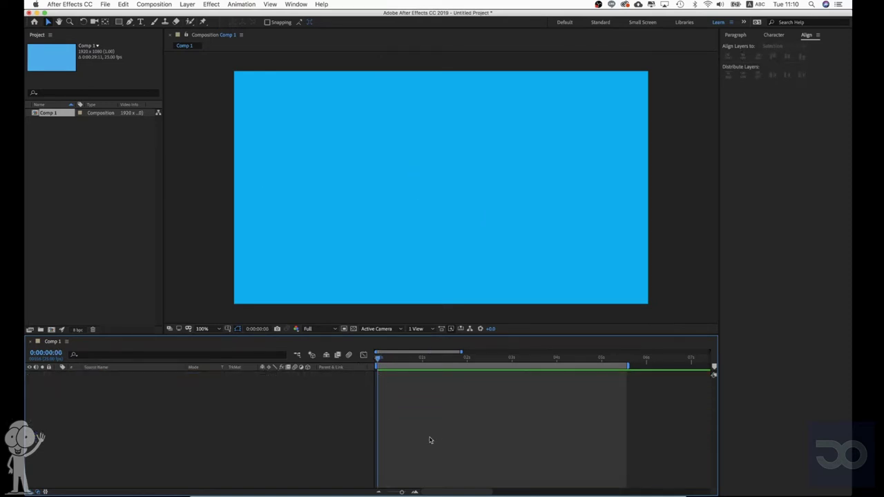
# Create a text layer containing the letter "M" in the upper-left area of the composition.
pyautogui.rightClick(408, 412)
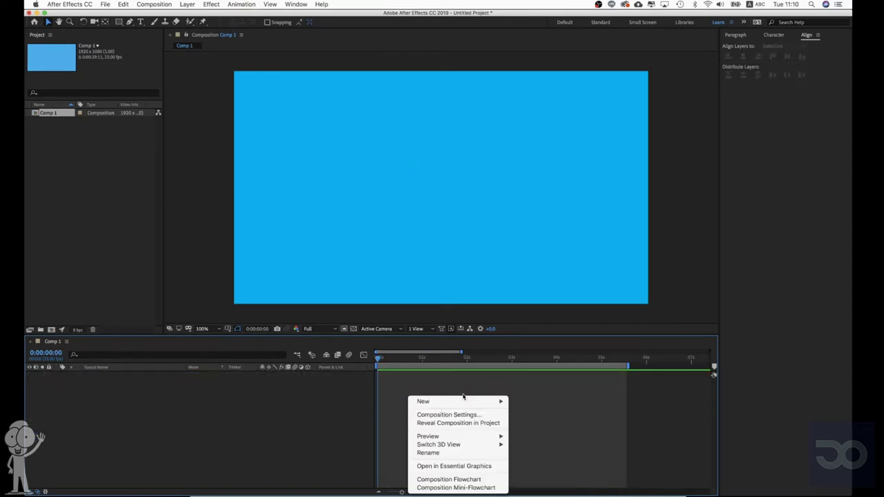
pyautogui.click(384, 353)
pyautogui.click(140, 21)
pyautogui.click(321, 166)
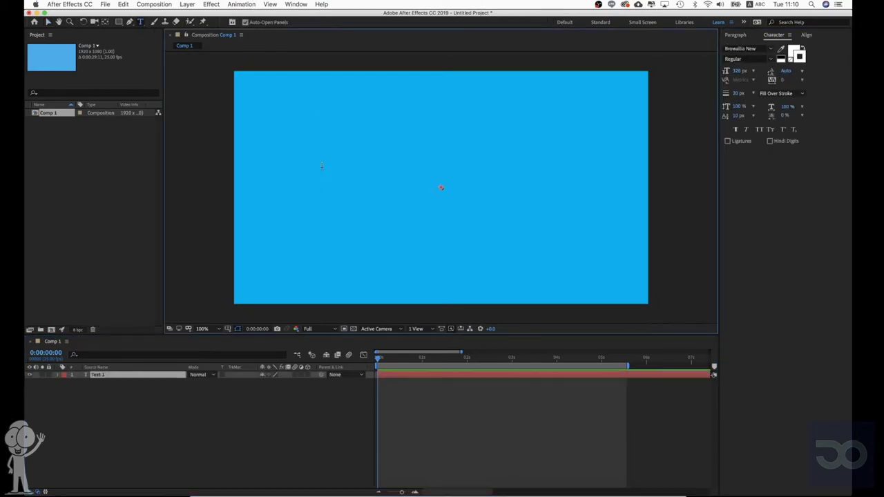
pyautogui.write('M')
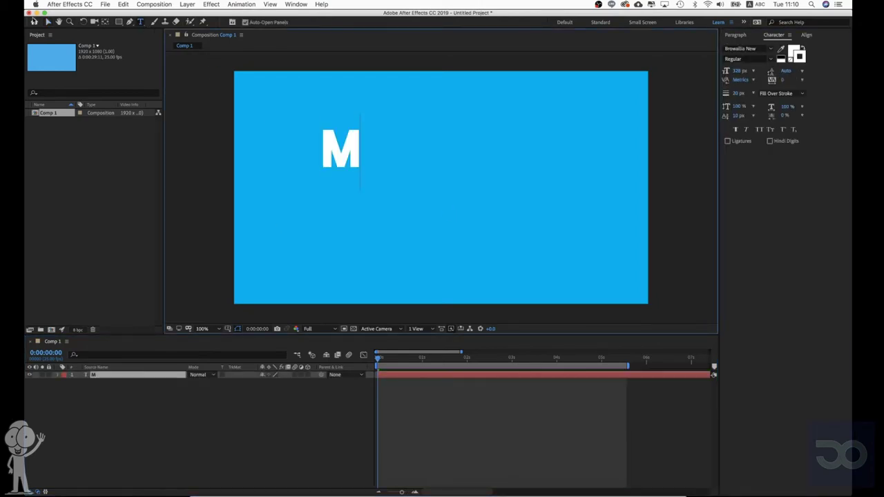
pyautogui.click(34, 22)
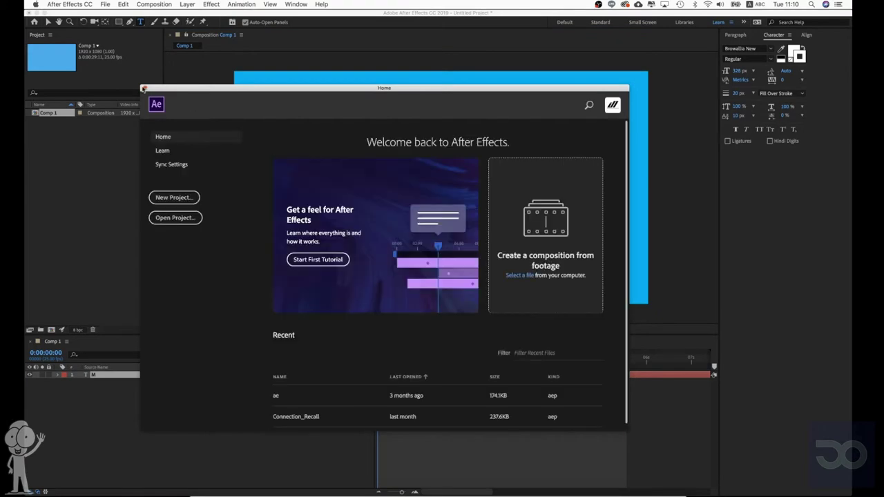
pyautogui.click(144, 88)
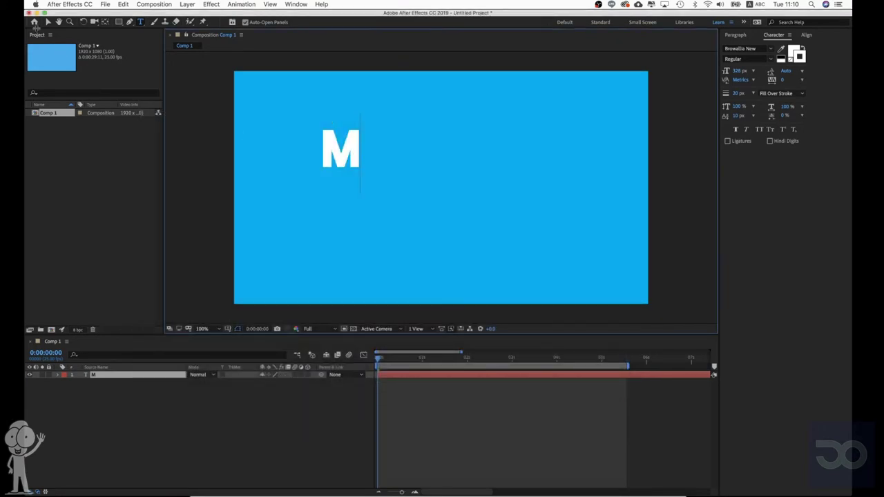
pyautogui.click(47, 21)
# Enlarge the letter M to nearly three times its size and place it near the composition's centre.
pyautogui.moveTo(337, 150); pyautogui.dragTo(336, 228)
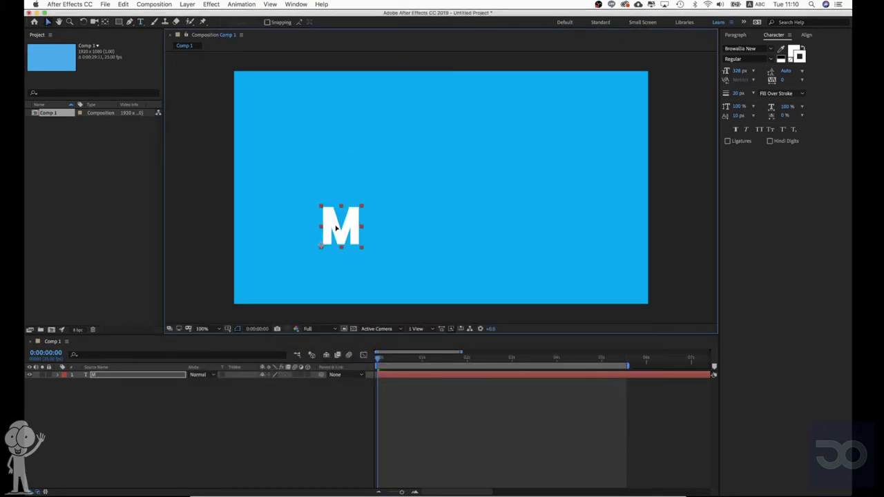
pyautogui.moveTo(371, 202); pyautogui.dragTo(458, 134)
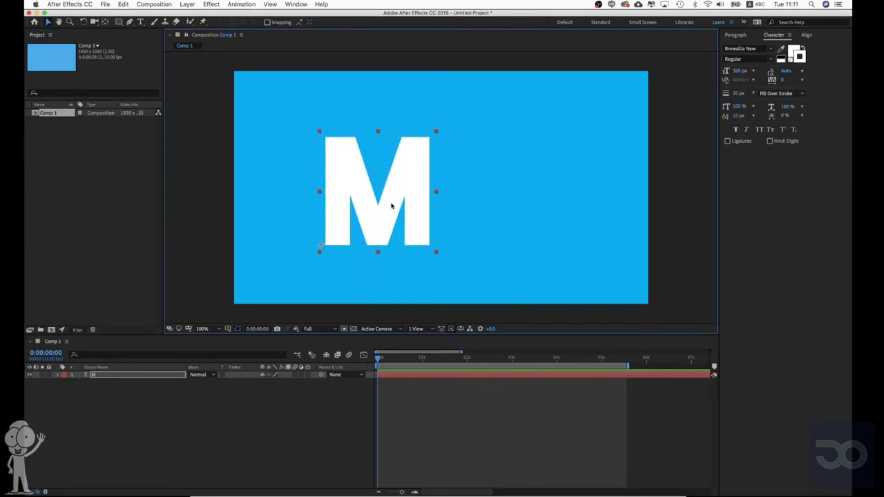
pyautogui.moveTo(393, 203); pyautogui.dragTo(387, 229)
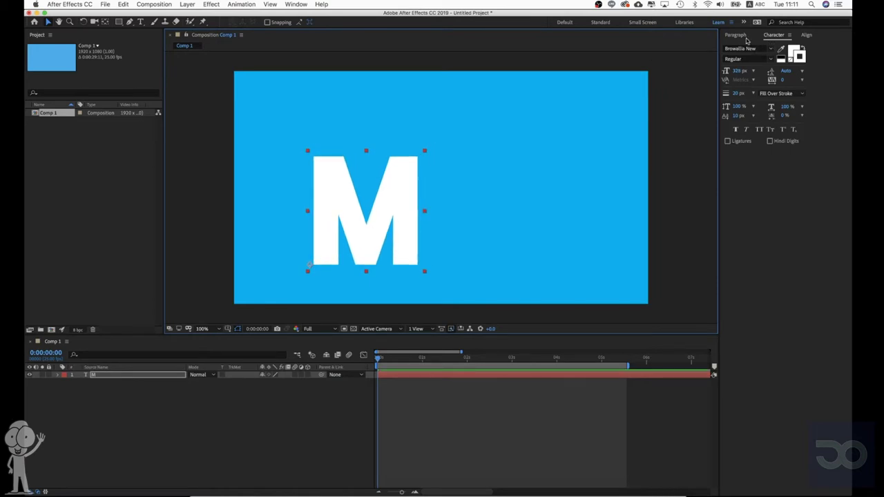
pyautogui.moveTo(384, 210); pyautogui.dragTo(446, 185)
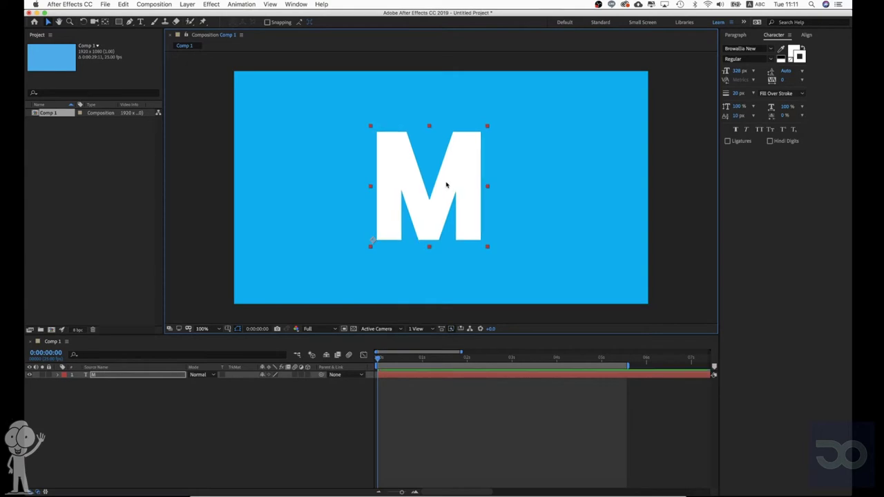
# Try the fonts BrowalliaDSE, DB Adman X and DB Ozone X on the letter M.
pyautogui.click(771, 50)
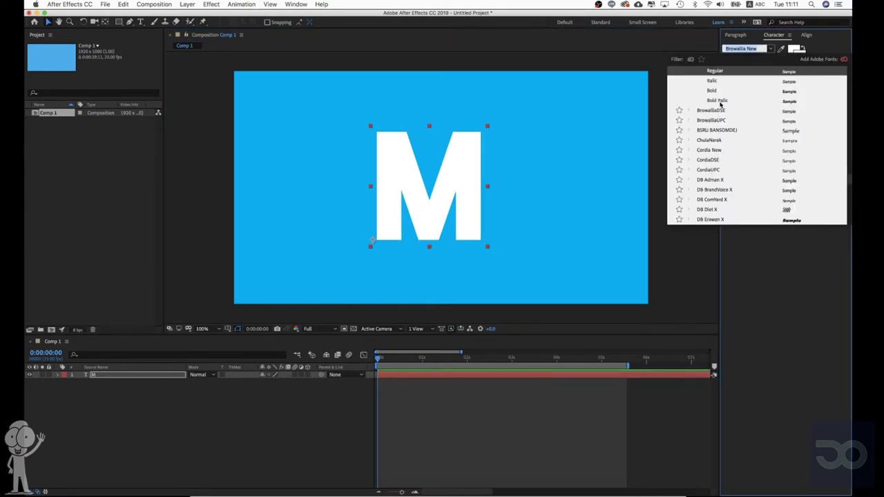
pyautogui.click(718, 111)
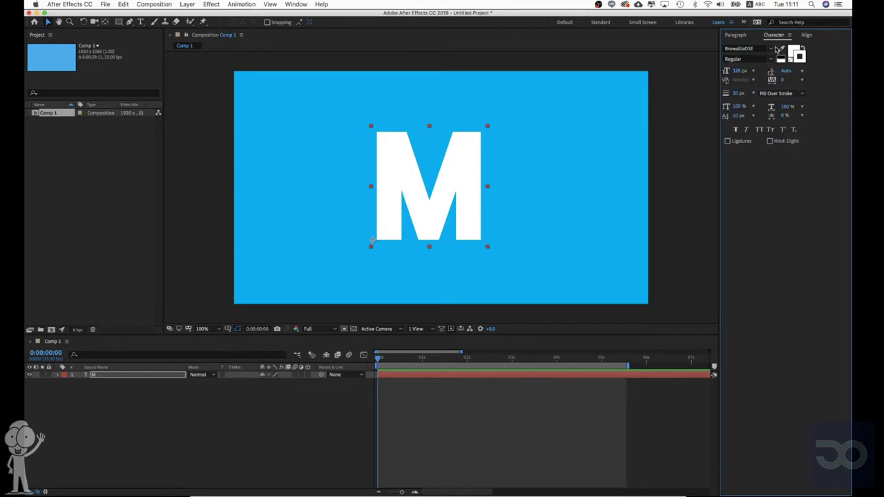
pyautogui.click(771, 49)
pyautogui.click(717, 171)
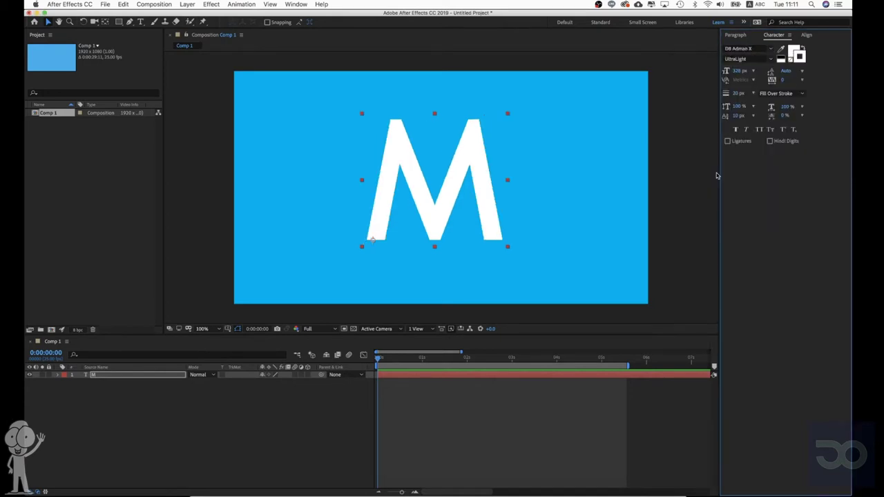
pyautogui.click(771, 50)
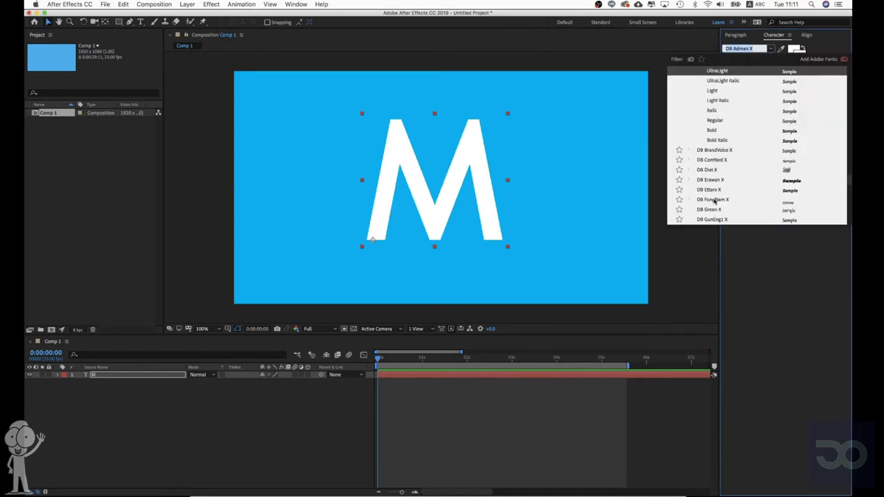
pyautogui.scroll(-10, 715, 201)
pyautogui.click(717, 121)
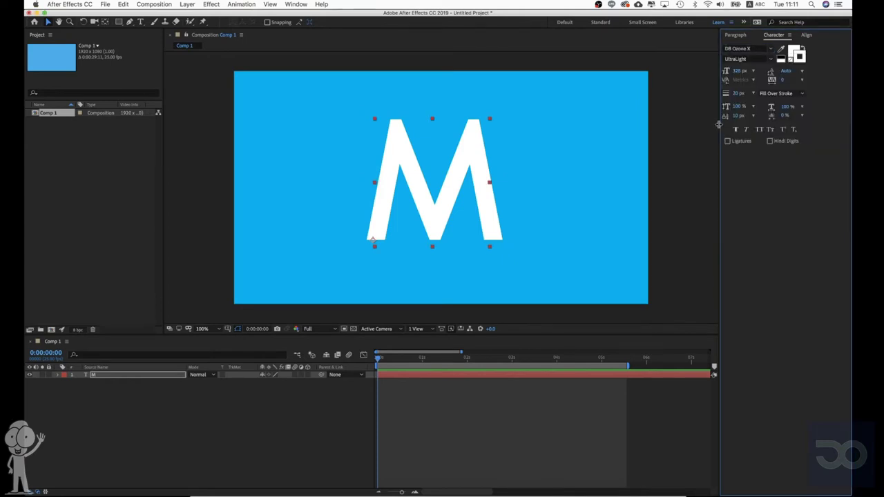
# Preview the DB Ozone X styles and other installed fonts on the letter M.
pyautogui.click(753, 49)
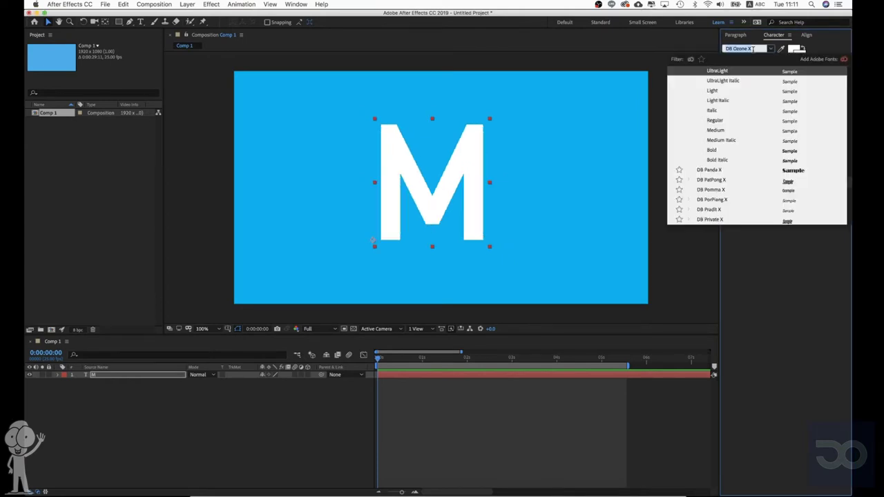
pyautogui.press('Down')
pyautogui.press('Down')
pyautogui.press('Down')
pyautogui.press('Down')
pyautogui.press('Down')
pyautogui.press('Down')
pyautogui.press('Down')
pyautogui.press('Down')
pyautogui.press('Down')
pyautogui.press('Down')
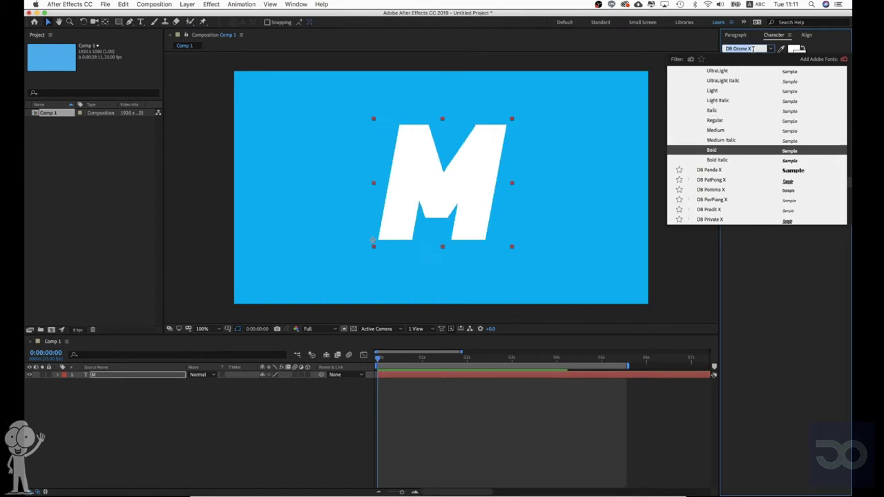
pyautogui.press('Up')
pyautogui.press('Up')
pyautogui.press('Up')
pyautogui.press('Up')
pyautogui.press('Up')
pyautogui.press('Up')
pyautogui.press('Up')
pyautogui.press('Up')
pyautogui.press('Up')
pyautogui.press('Up')
pyautogui.press('Up')
pyautogui.press('Up')
pyautogui.press('Up')
pyautogui.press('Up')
pyautogui.press('Up')
pyautogui.press('Up')
pyautogui.press('Up')
pyautogui.press('Up')
pyautogui.press('Up')
pyautogui.press('Up')
pyautogui.press('Up')
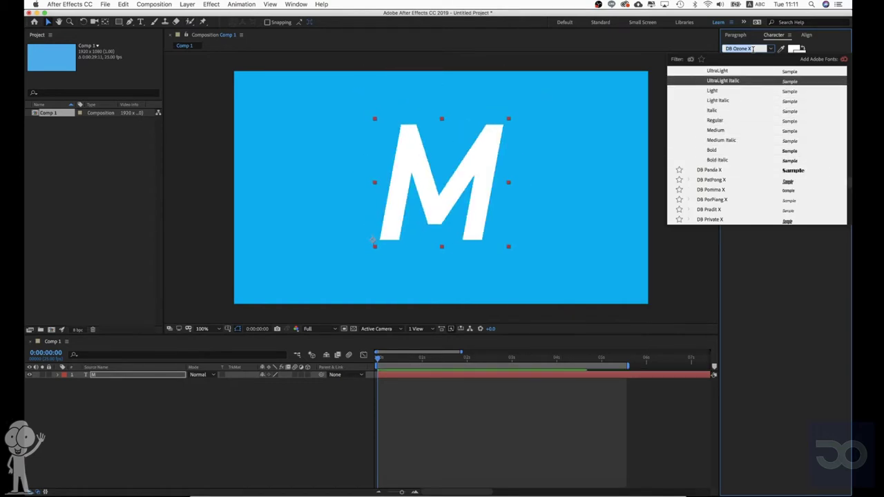
pyautogui.press('Up')
pyautogui.press('Up')
pyautogui.press('Up')
pyautogui.press('Up')
pyautogui.press('Up')
pyautogui.press('Up')
pyautogui.press('Up')
pyautogui.press('Up')
pyautogui.press('Up')
pyautogui.press('Up')
pyautogui.press('Up')
pyautogui.press('Up')
pyautogui.press('Up')
pyautogui.press('Up')
pyautogui.press('Up')
pyautogui.press('Up')
pyautogui.press('Up')
pyautogui.press('Up')
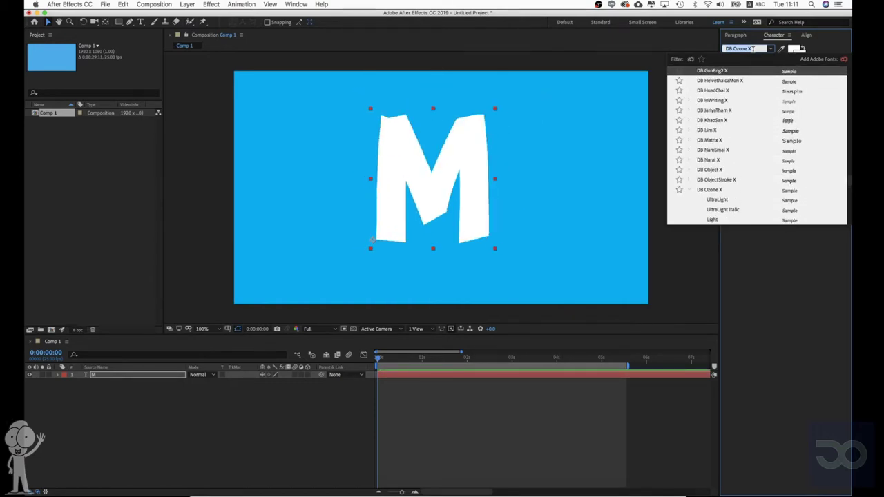
pyautogui.press('Up')
pyautogui.press('Up')
pyautogui.press('Up')
pyautogui.press('Up')
pyautogui.press('Up')
pyautogui.press('Up')
pyautogui.press('Up')
pyautogui.press('Up')
pyautogui.press('Up')
pyautogui.press('Up')
pyautogui.press('Up')
pyautogui.press('Up')
pyautogui.press('Up')
pyautogui.press('Up')
pyautogui.press('Up')
pyautogui.press('Up')
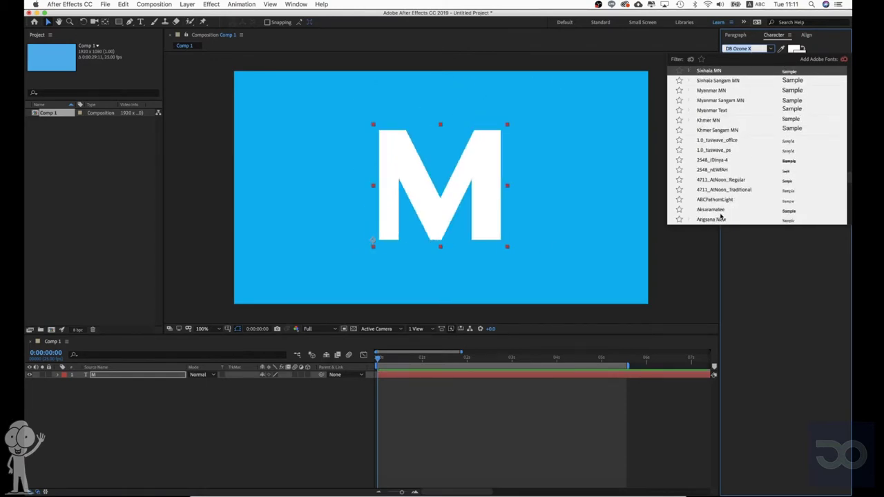
# Try the font Angsana New in the Bold style on the letter M.
pyautogui.click(720, 220)
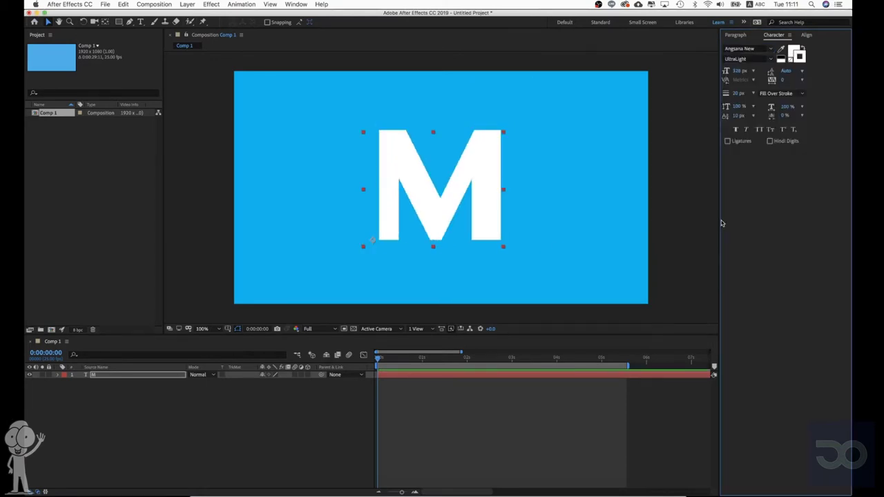
pyautogui.click(769, 60)
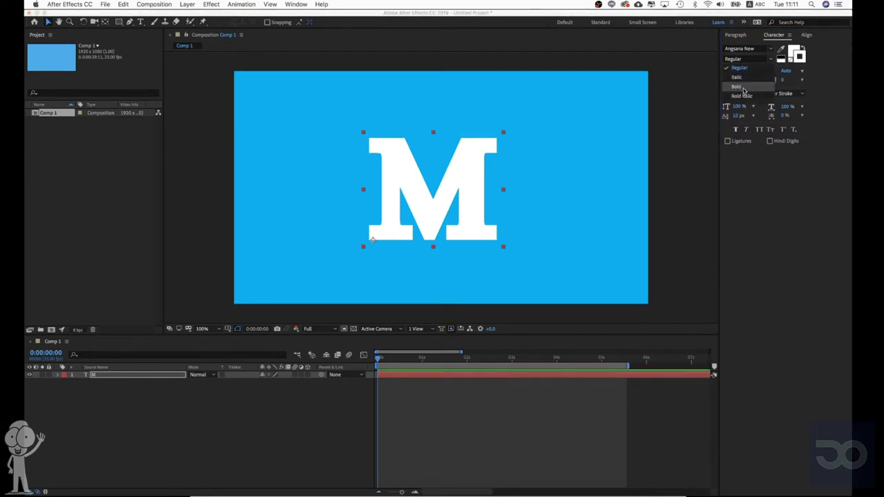
pyautogui.click(763, 71)
# Set the letter M's font to Kanit in the Medium style.
pyautogui.click(762, 48)
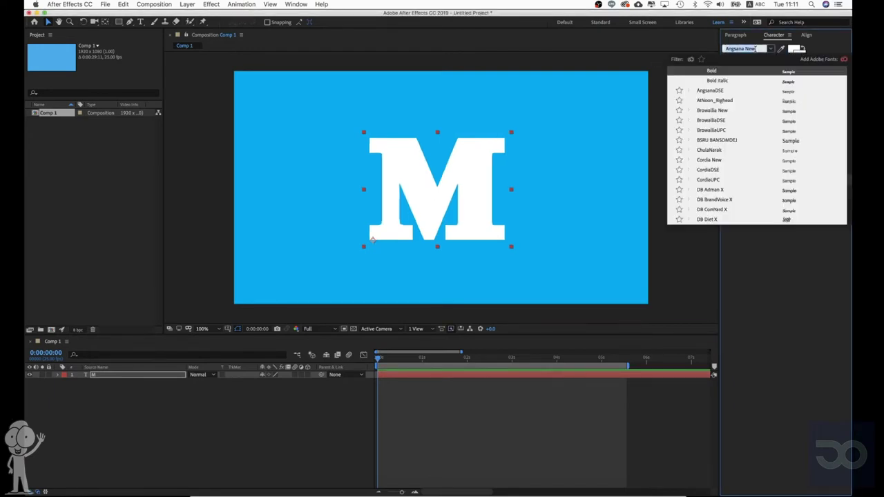
pyautogui.write('kanit')
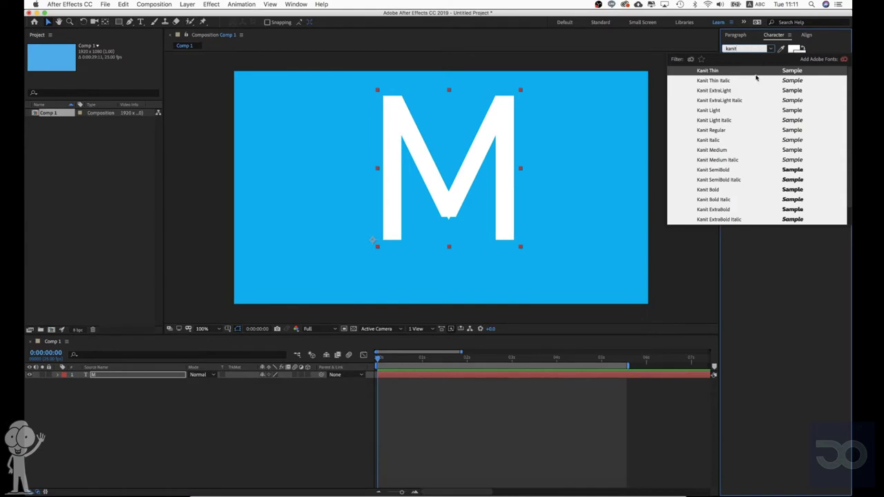
pyautogui.press('Return')
pyautogui.click(770, 51)
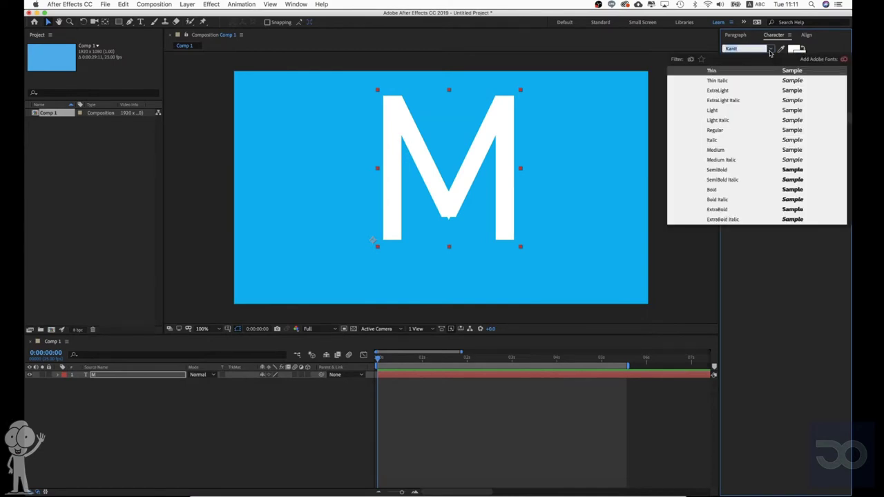
pyautogui.click(724, 151)
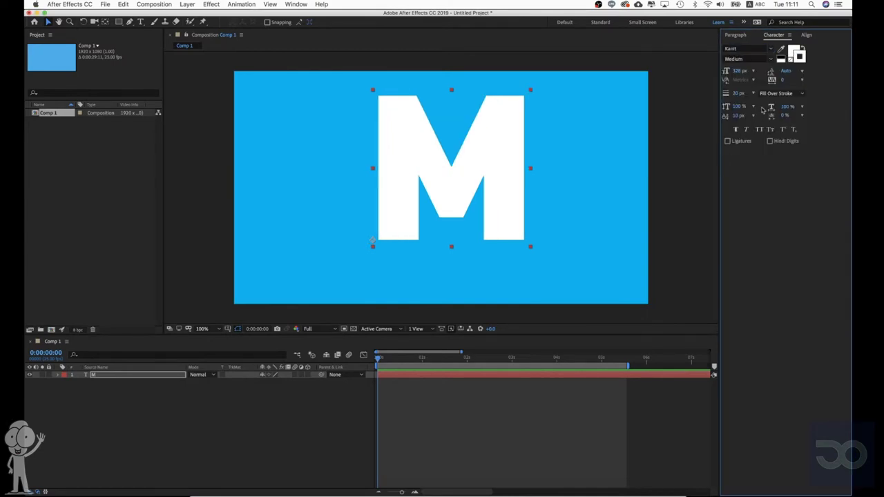
# Check the letter M's fill and stroke colours in the colour picker.
pyautogui.click(797, 53)
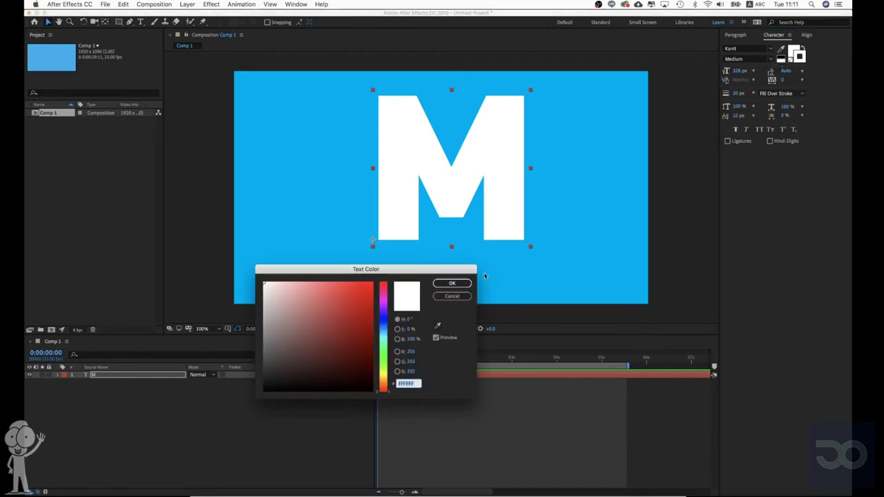
pyautogui.moveTo(446, 271); pyautogui.dragTo(584, 271)
pyautogui.click(591, 283)
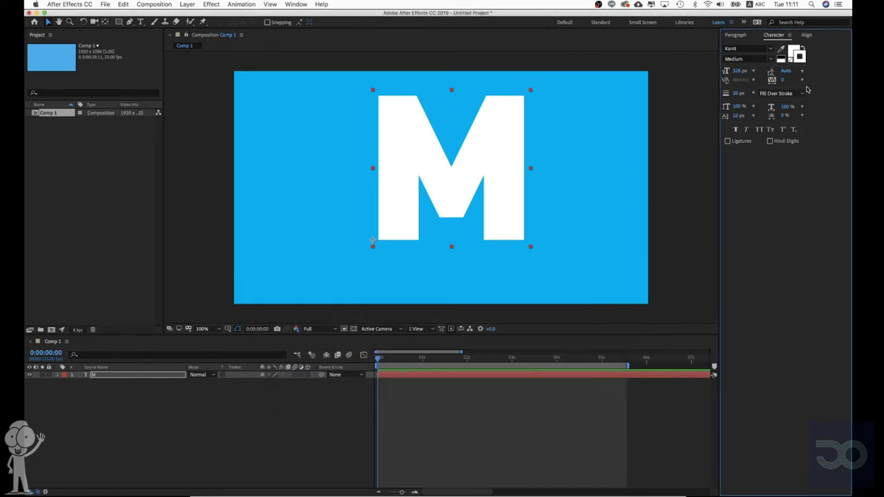
pyautogui.click(794, 61)
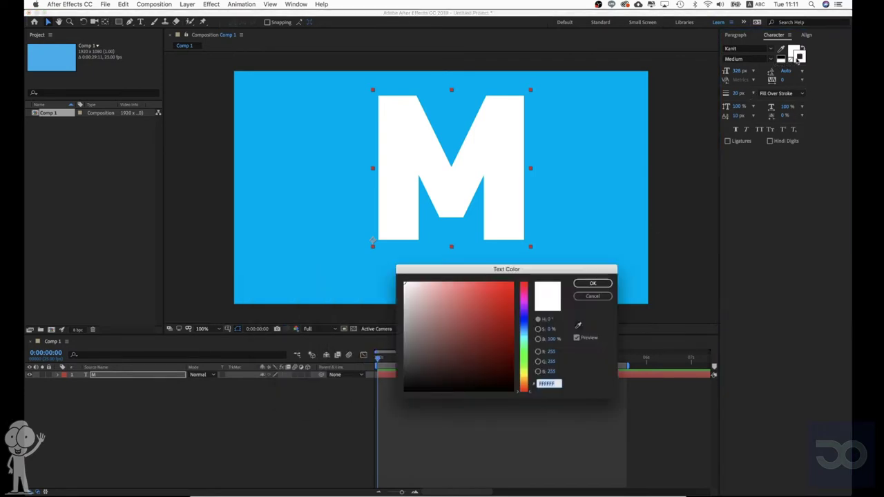
pyautogui.press('Escape')
# Give the letter M a solid white fill with no stroke.
pyautogui.click(801, 49)
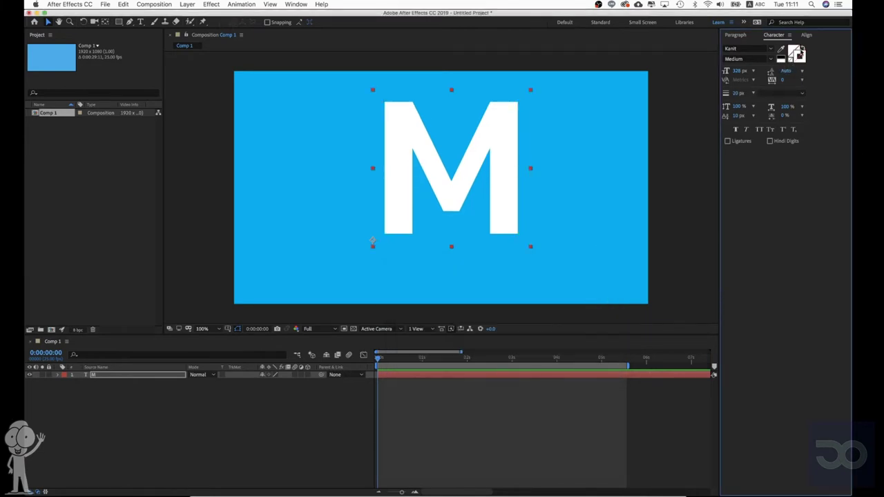
pyautogui.click(802, 49)
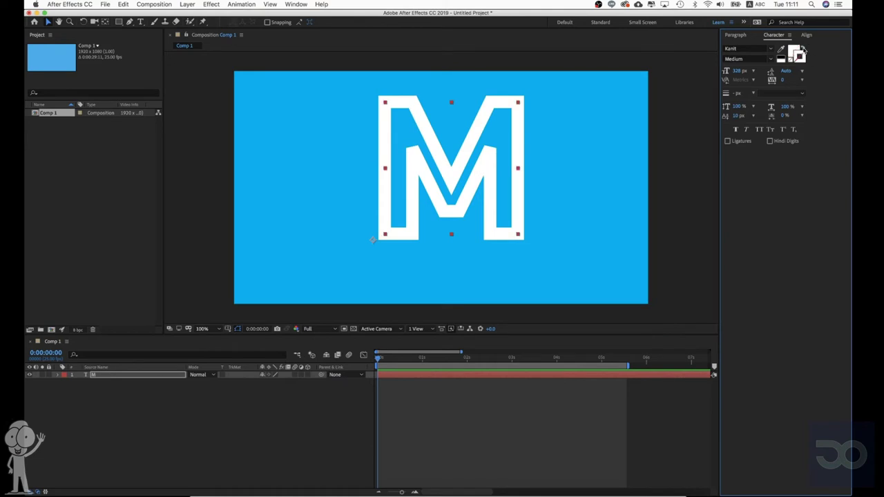
pyautogui.click(802, 50)
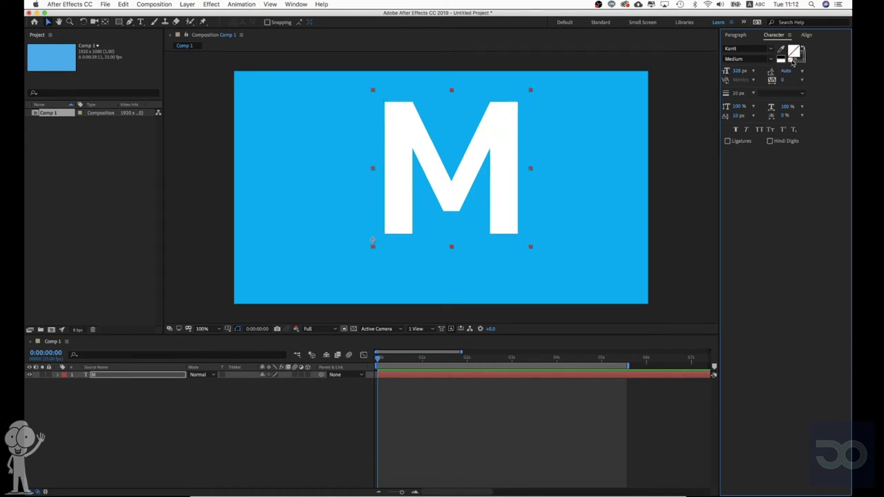
pyautogui.click(802, 50)
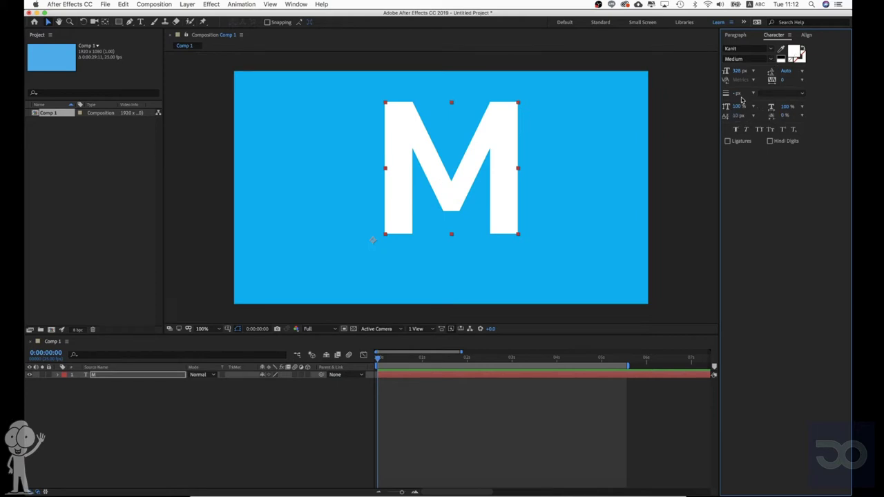
# Try the Thin style on the letter M with a 20 px stroke.
pyautogui.moveTo(735, 95)
pyautogui.mouseDown()
pyautogui.moveTo(756, 96)
pyautogui.moveTo(735, 94)
pyautogui.mouseUp()
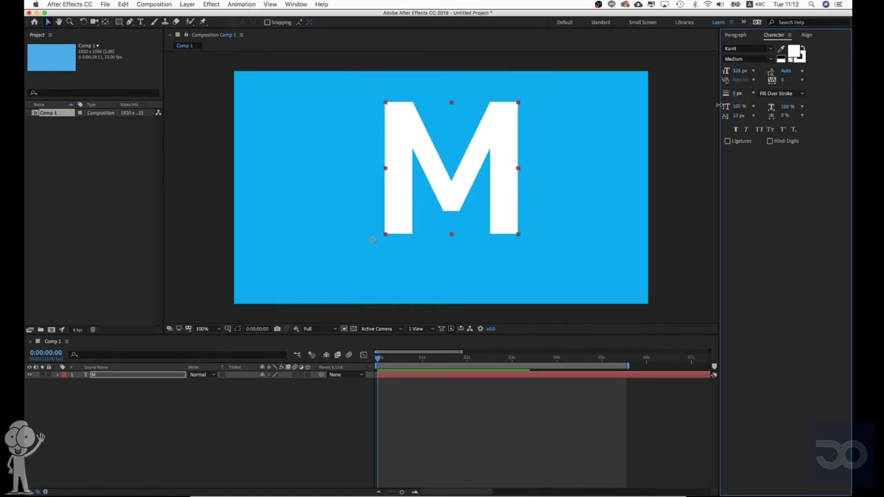
pyautogui.click(768, 60)
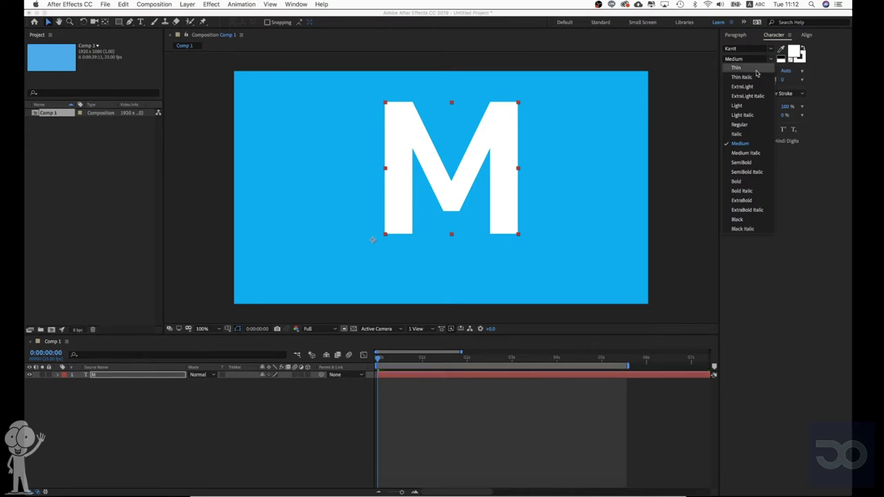
pyautogui.click(755, 69)
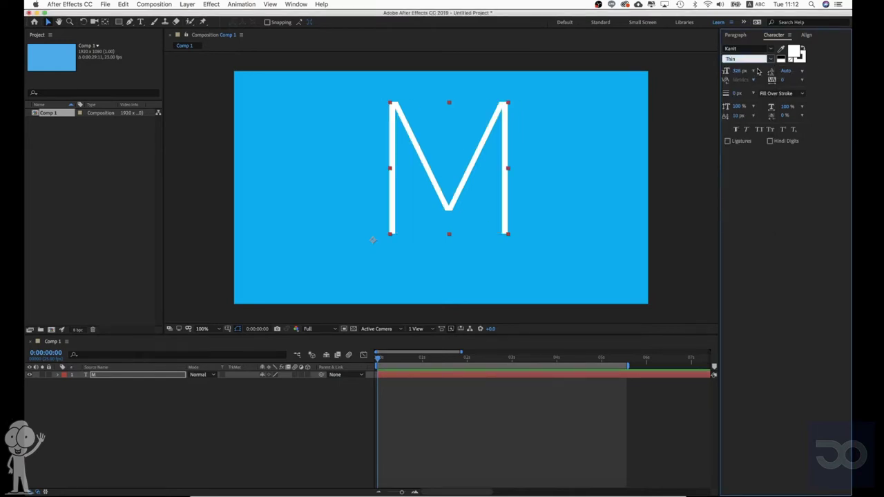
pyautogui.moveTo(736, 92)
pyautogui.mouseDown()
pyautogui.moveTo(754, 92)
pyautogui.moveTo(736, 92)
pyautogui.mouseUp()
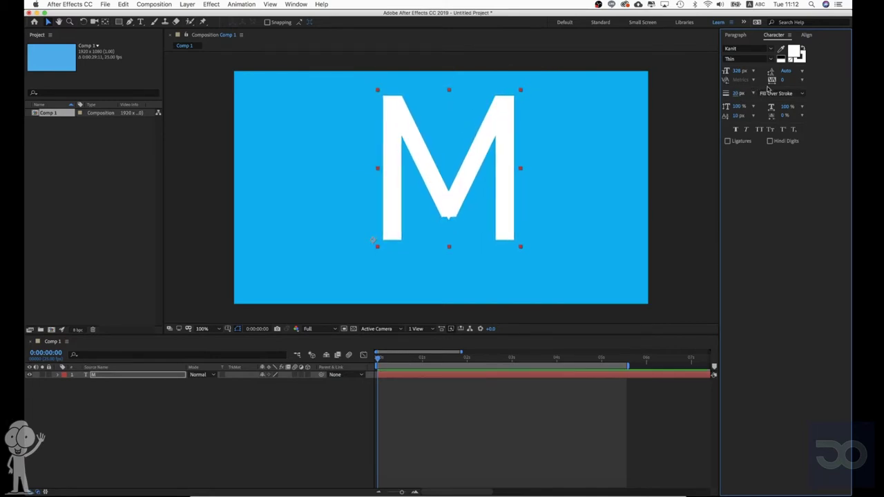
# Set the letter M to the Bold style and remove its stroke.
pyautogui.click(771, 60)
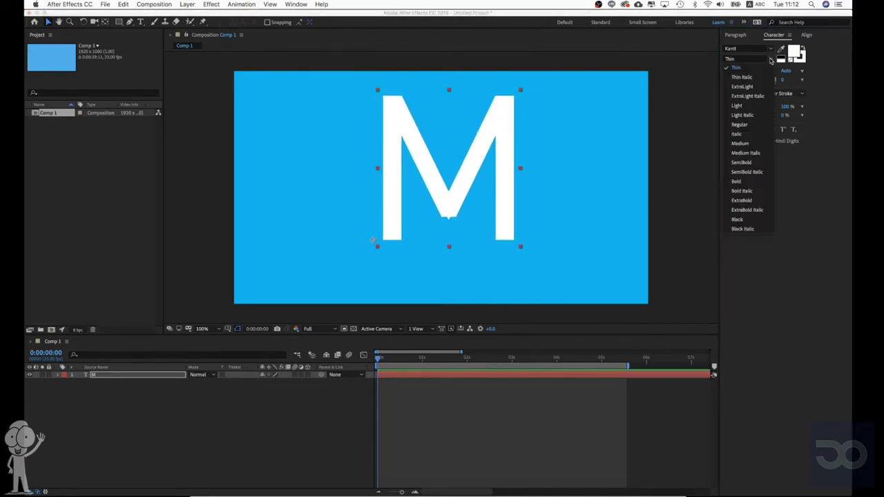
pyautogui.click(750, 185)
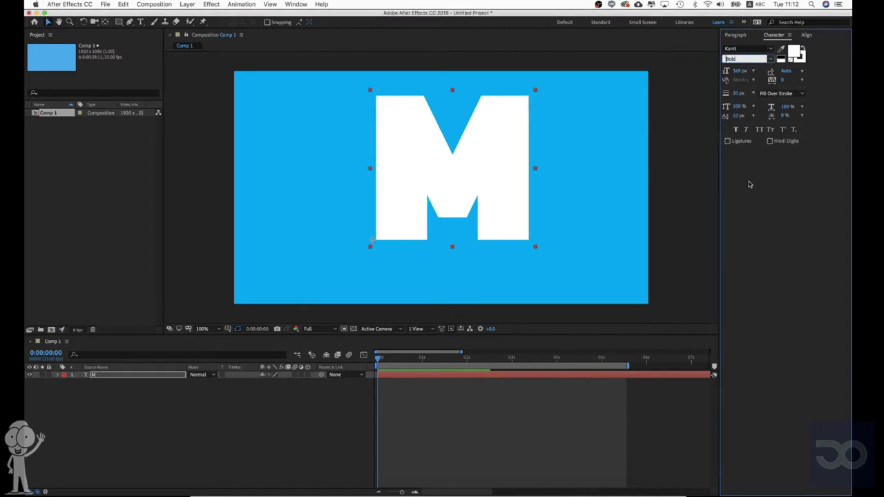
pyautogui.click(791, 59)
pyautogui.click(818, 50)
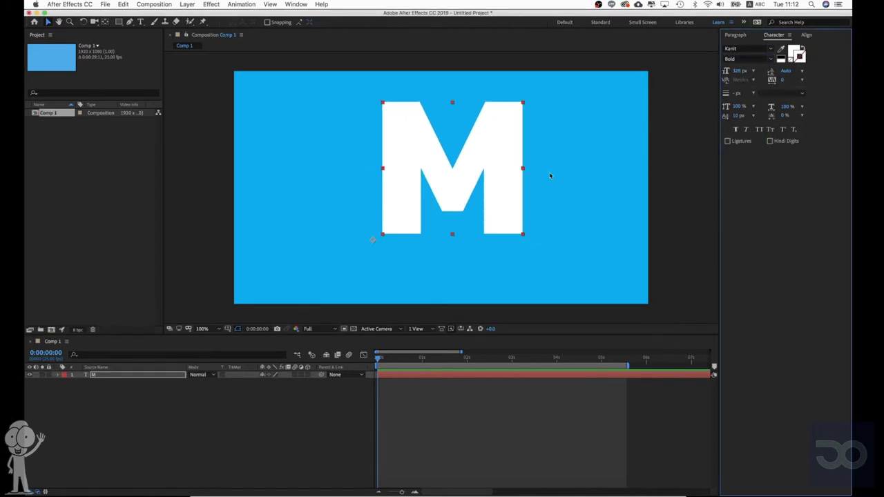
# Shift the letter M slightly downward and move its anchor point onto the bottom edge of its left leg.
pyautogui.moveTo(498, 188)
pyautogui.mouseDown()
pyautogui.moveTo(493, 215)
pyautogui.moveTo(490, 201)
pyautogui.mouseUp()
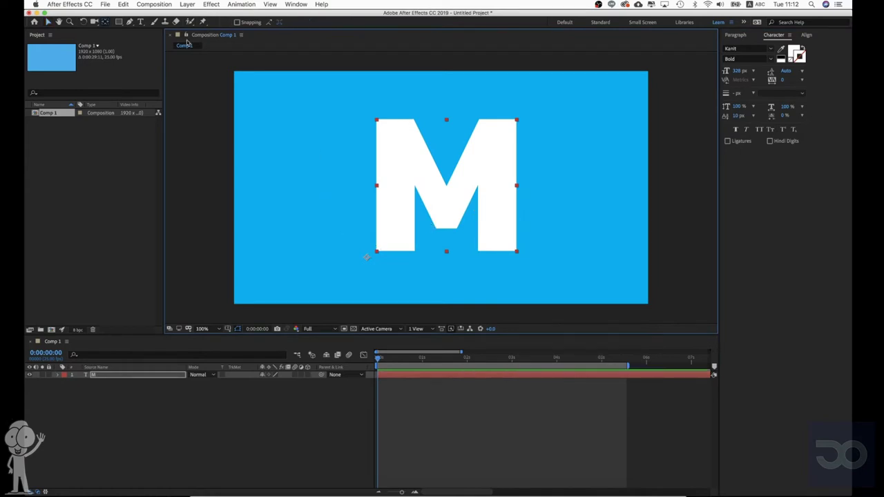
pyautogui.click(105, 23)
pyautogui.moveTo(370, 258); pyautogui.dragTo(408, 253)
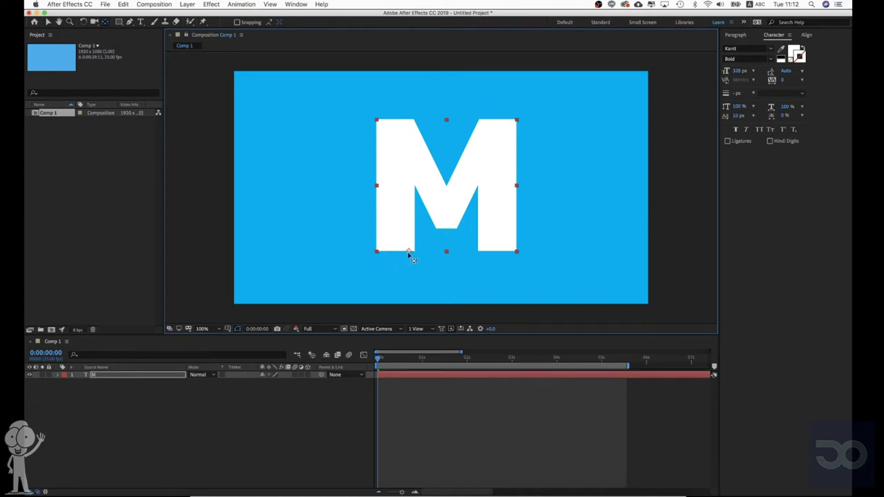
pyautogui.click(407, 409)
pyautogui.click(431, 213)
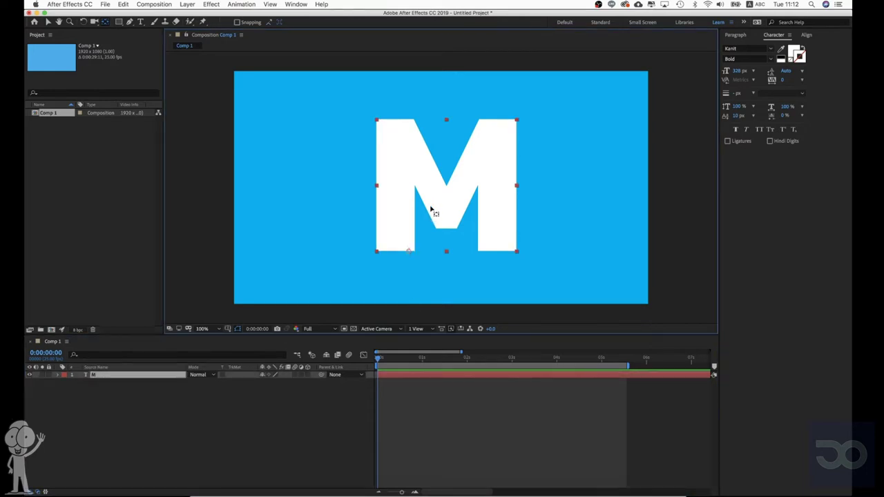
# Resize the letter M to about 127% scale and place it near the middle of the composition.
pyautogui.moveTo(431, 211); pyautogui.dragTo(439, 230)
pyautogui.moveTo(516, 147); pyautogui.dragTo(533, 124)
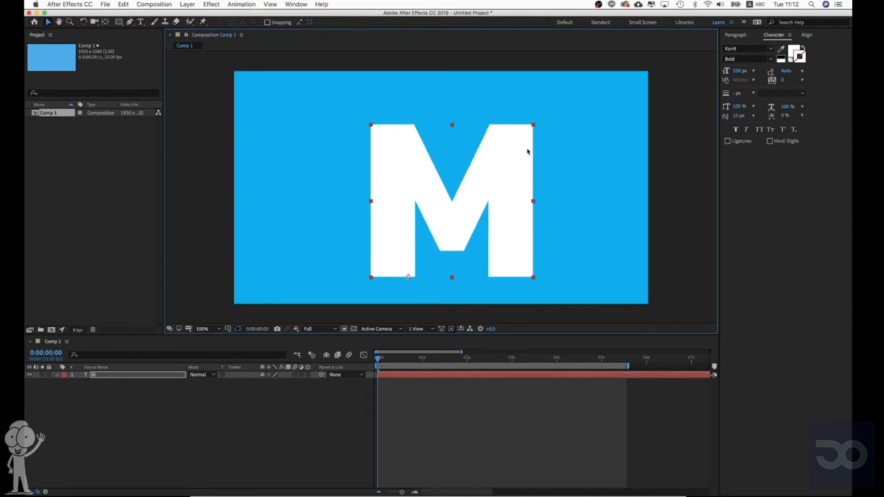
pyautogui.moveTo(507, 170)
pyautogui.mouseDown()
pyautogui.moveTo(491, 166)
pyautogui.moveTo(501, 163)
pyautogui.mouseUp()
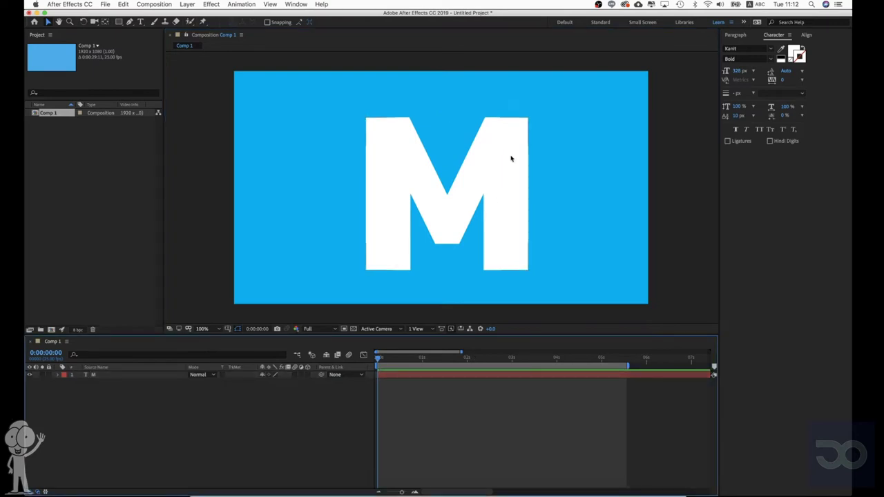
pyautogui.moveTo(529, 122); pyautogui.dragTo(453, 215)
pyautogui.moveTo(442, 245); pyautogui.dragTo(432, 204)
pyautogui.moveTo(324, 209); pyautogui.dragTo(457, 196)
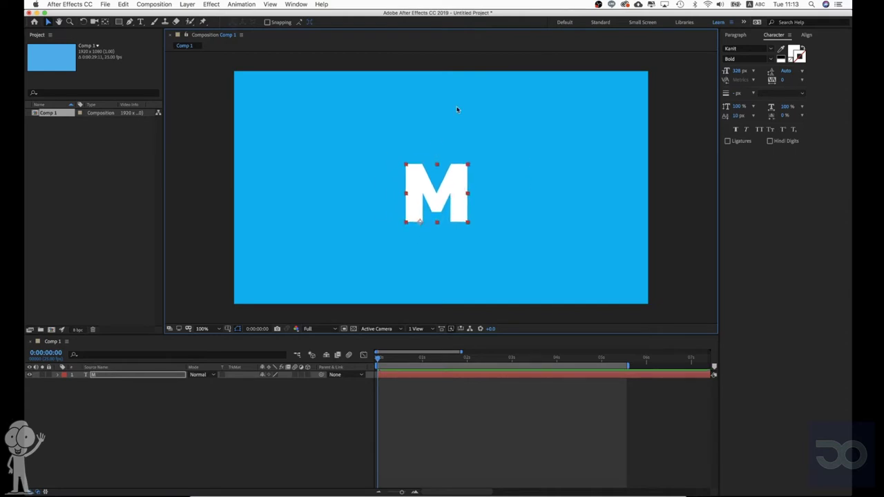
# Align the letter M to the composition's centre, both horizontally and vertically.
pyautogui.click(289, 4)
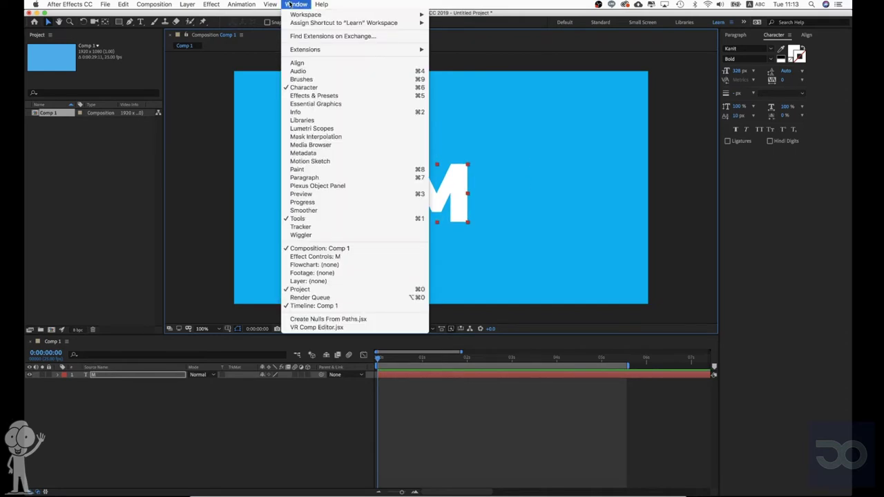
pyautogui.click(313, 66)
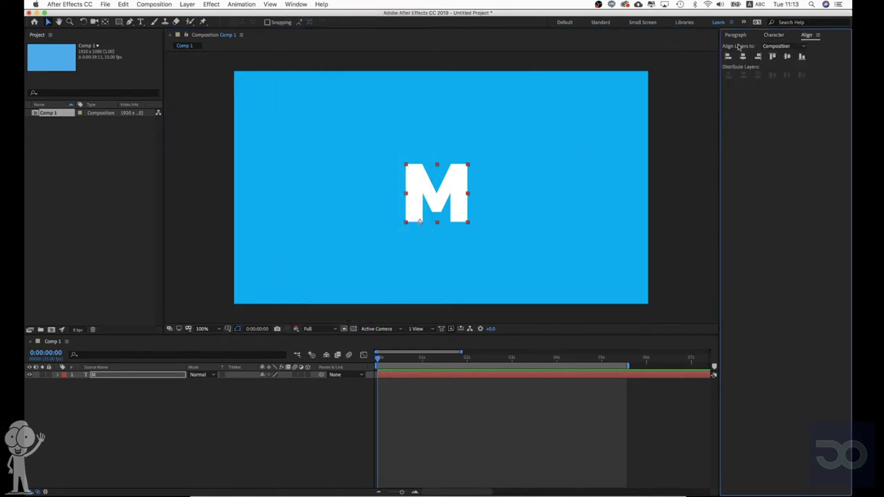
pyautogui.click(742, 57)
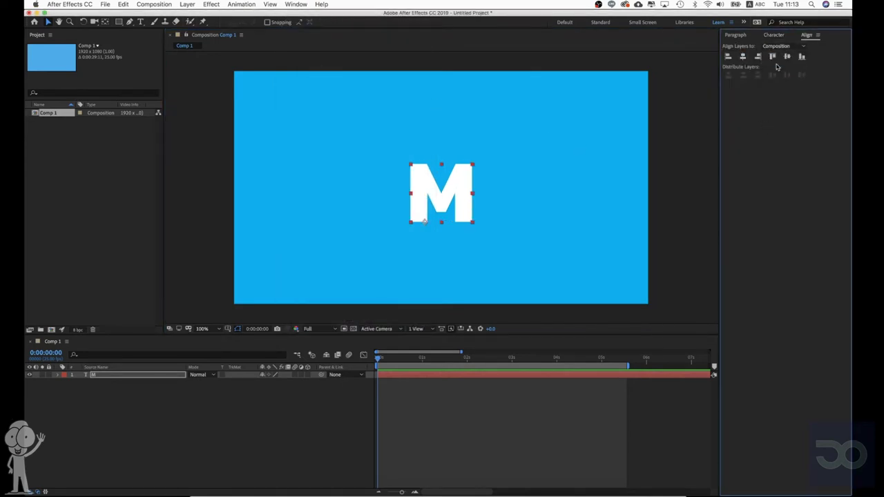
pyautogui.click(791, 59)
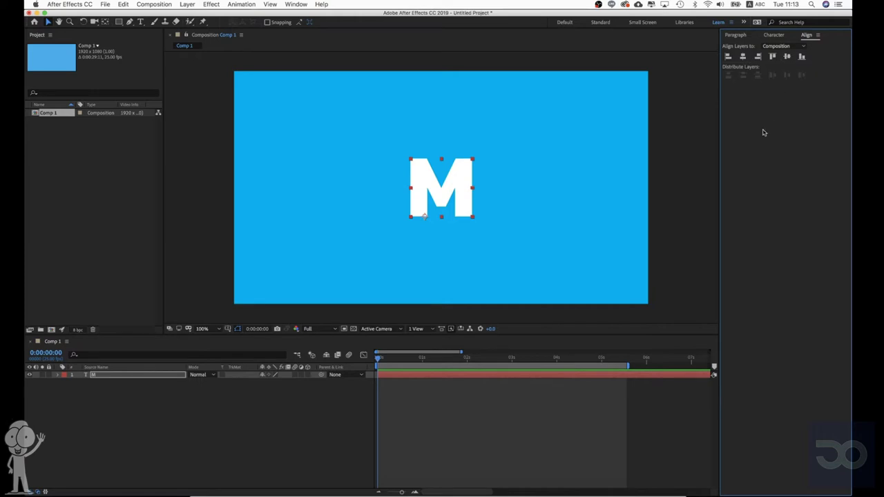
pyautogui.click(614, 180)
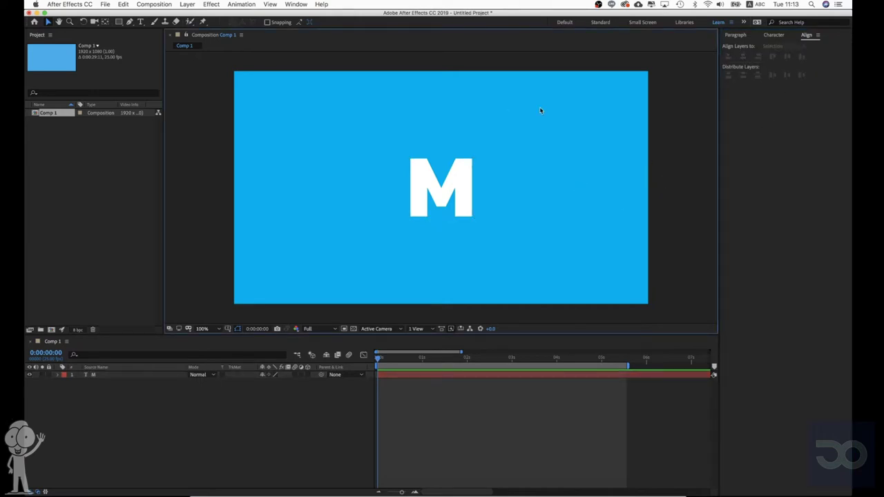
# Reveal the M layer's Transform properties and set a Position keyframe at 0:00:04:00.
pyautogui.click(389, 377)
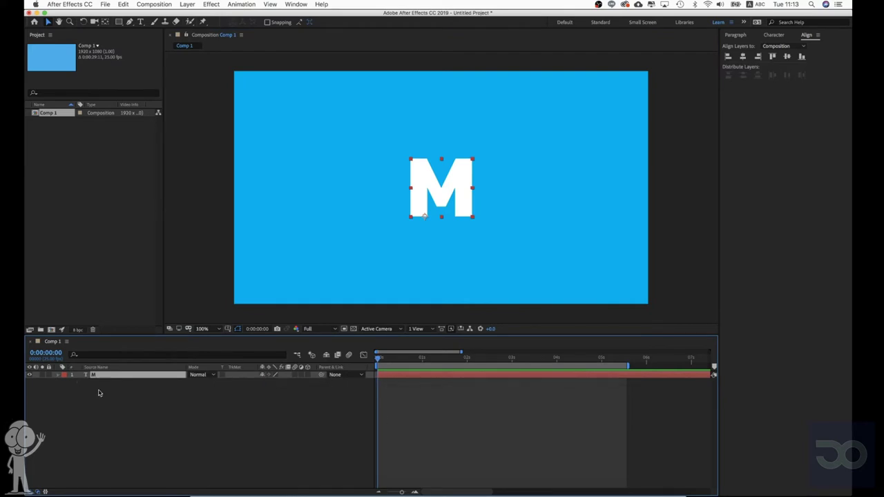
pyautogui.click(57, 375)
pyautogui.click(66, 389)
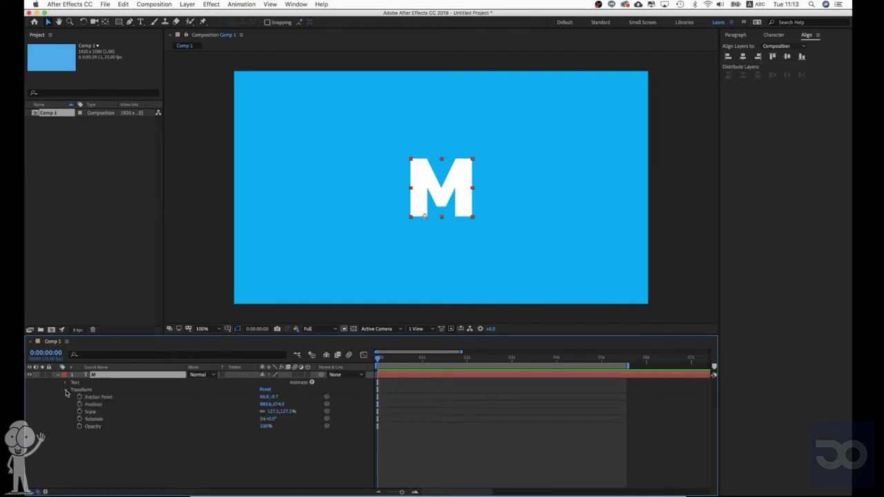
pyautogui.click(121, 451)
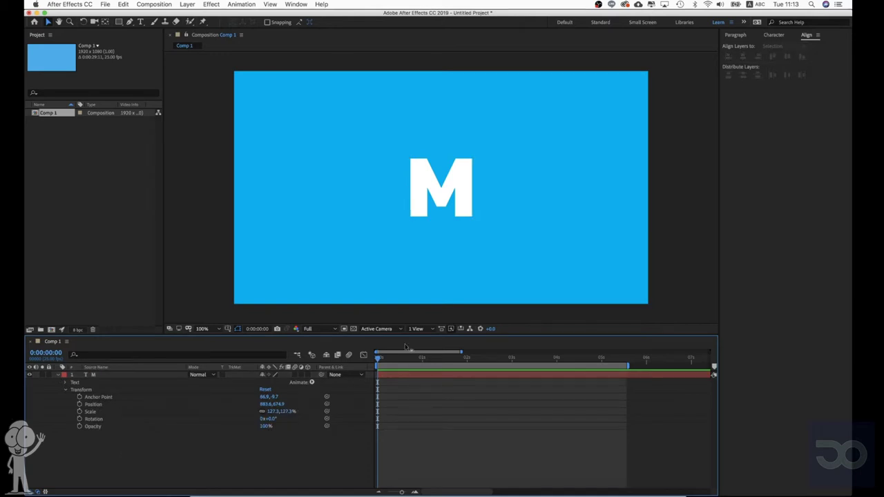
pyautogui.moveTo(389, 360); pyautogui.dragTo(557, 360)
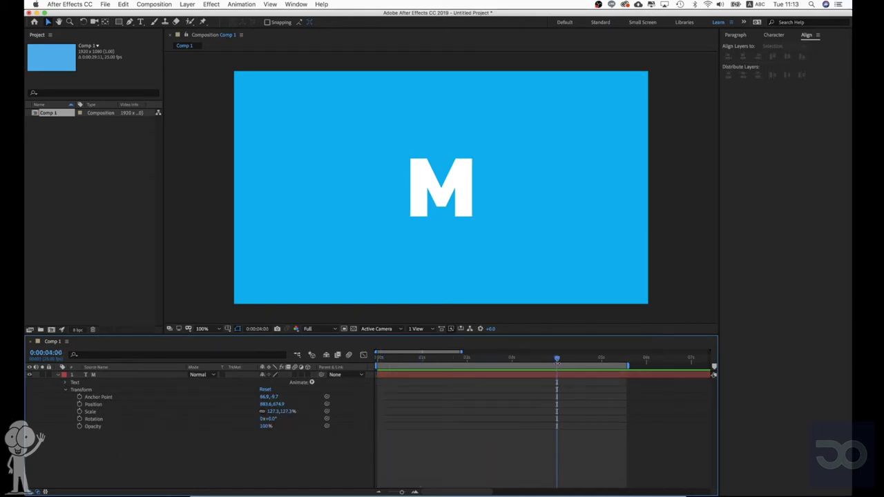
pyautogui.click(80, 404)
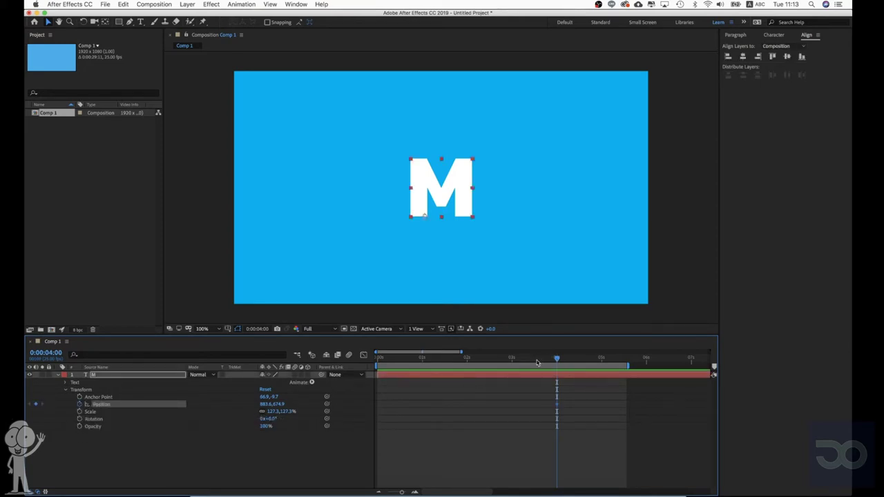
# At 0:00:00:00, move the letter M horizontally outside the composition's left edge to about -256, 675 as its starting Position keyframe.
pyautogui.moveTo(537, 362); pyautogui.dragTo(378, 363)
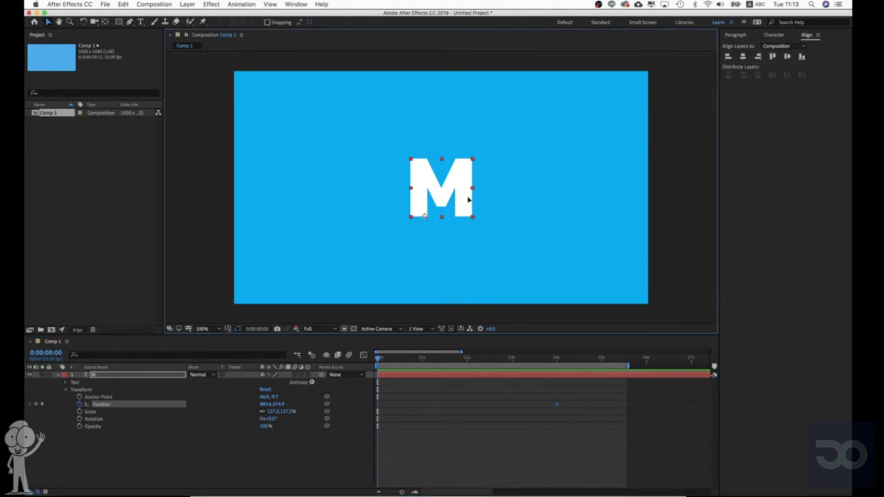
pyautogui.moveTo(468, 198); pyautogui.dragTo(373, 205)
pyautogui.moveTo(351, 261); pyautogui.dragTo(331, 235)
pyautogui.moveTo(359, 336); pyautogui.dragTo(218, 219)
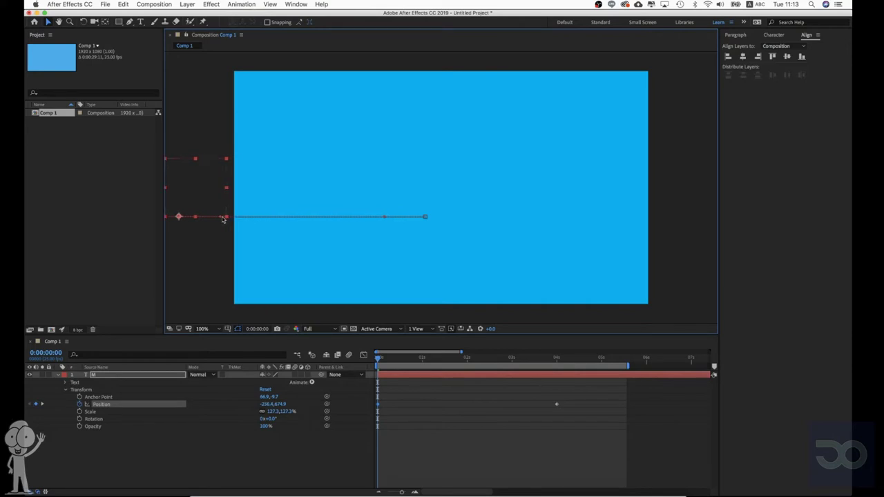
# Preview the letter M's slide-in animation and scrub through it on the timeline.
pyautogui.click(426, 460)
pyautogui.press('space')
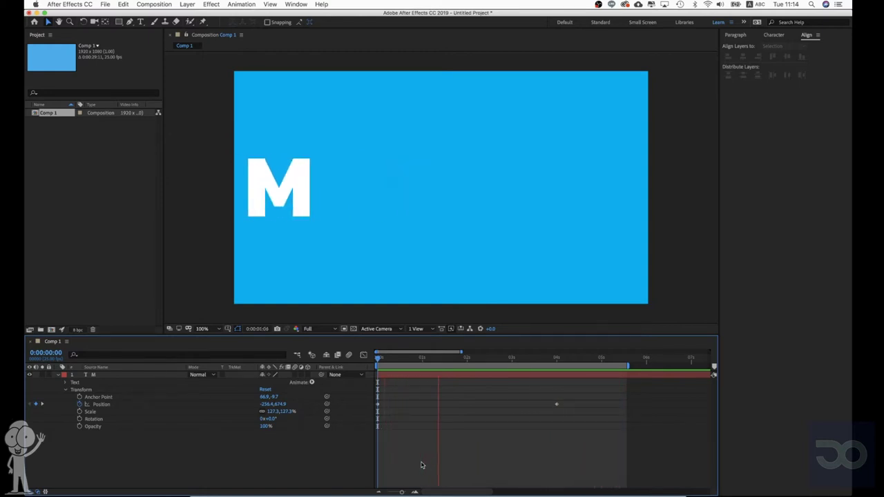
pyautogui.moveTo(378, 357); pyautogui.dragTo(460, 393)
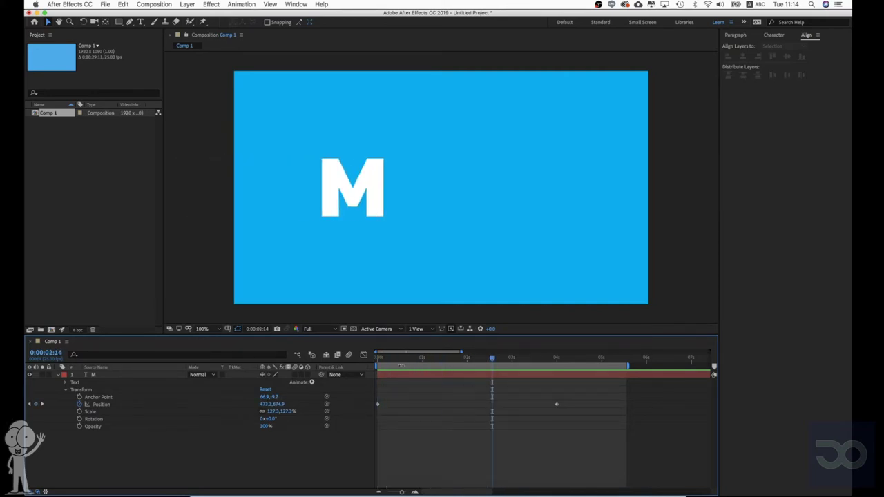
# Lower the M layer's Opacity to 23%.
pyautogui.click(96, 376)
pyautogui.click(115, 428)
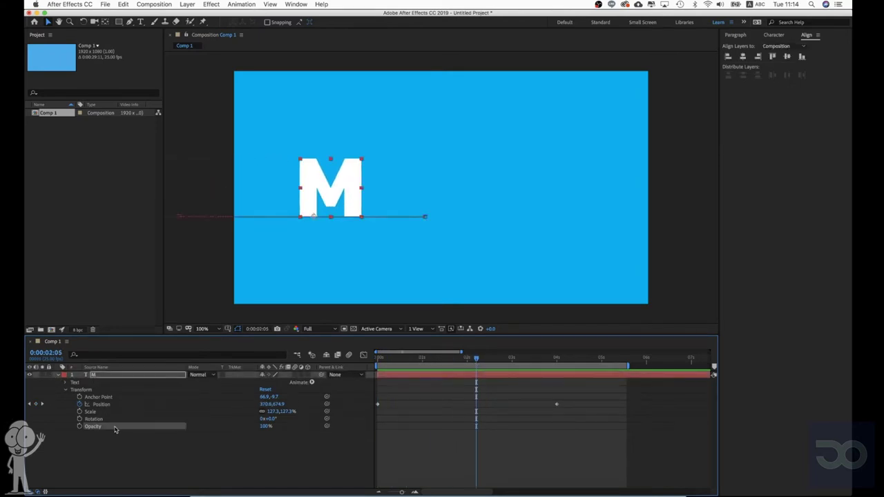
pyautogui.moveTo(266, 428); pyautogui.dragTo(237, 435)
pyautogui.click(236, 449)
# Duplicate the M layer, then lock the original and collapse its properties.
pyautogui.click(157, 380)
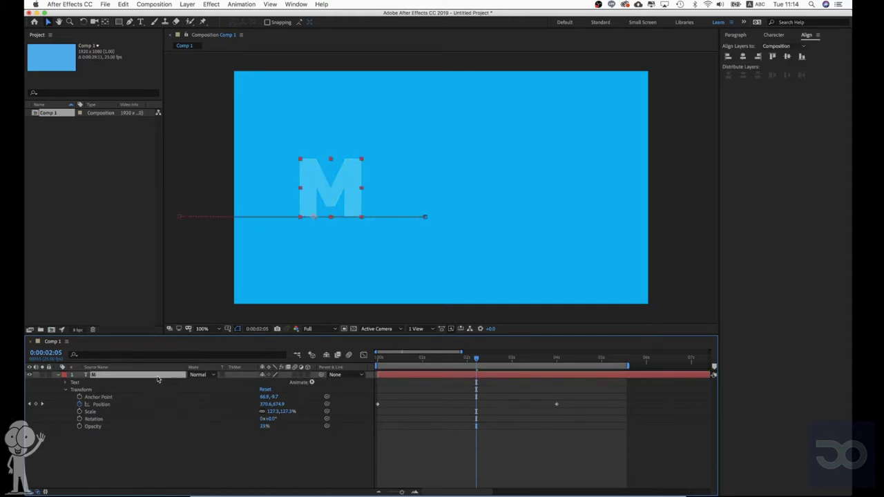
pyautogui.press('super+d')
pyautogui.click(91, 384)
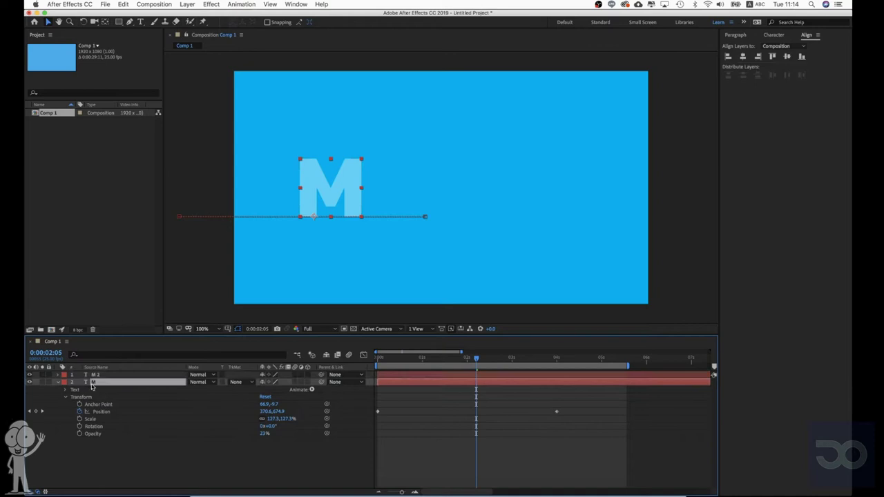
pyautogui.click(48, 387)
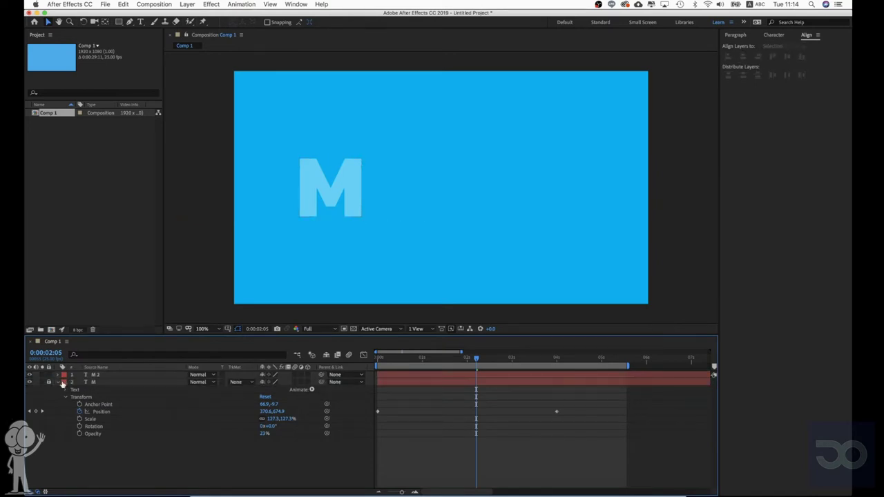
pyautogui.click(58, 382)
# Set the Opacity of the duplicate layer M 2 to 100%.
pyautogui.click(92, 375)
pyautogui.click(59, 375)
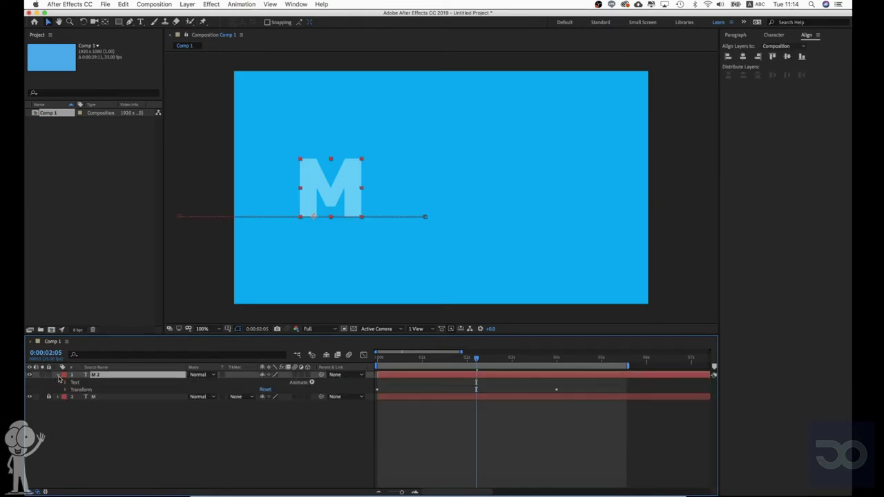
pyautogui.click(65, 390)
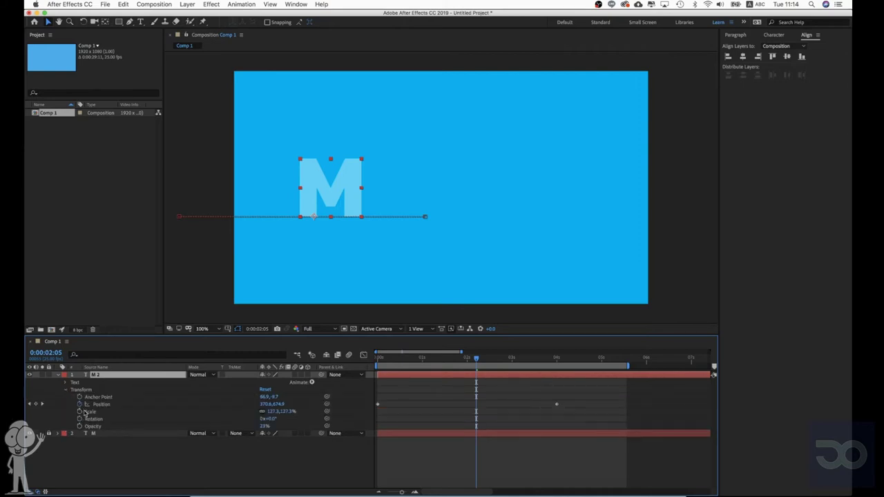
pyautogui.moveTo(262, 429); pyautogui.dragTo(399, 430)
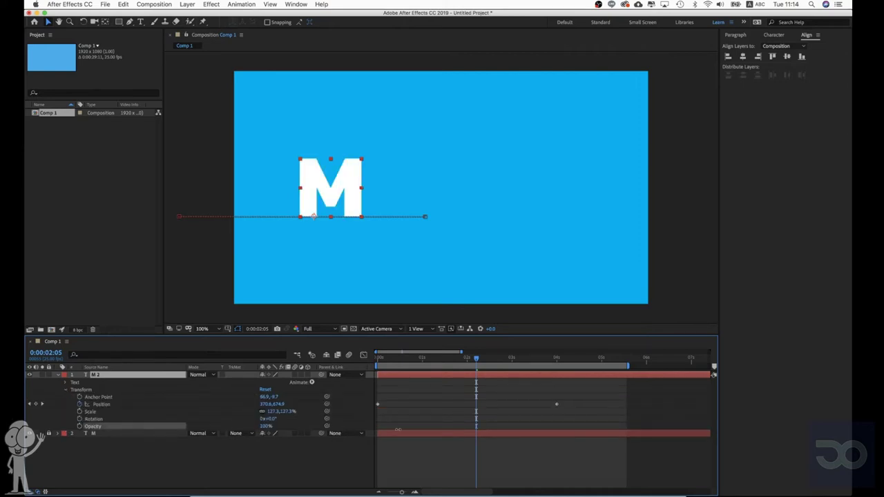
# Scrub the timeline to check the movement of the two overlapping M layers.
pyautogui.click(440, 463)
pyautogui.click(431, 361)
pyautogui.moveTo(432, 359); pyautogui.dragTo(485, 358)
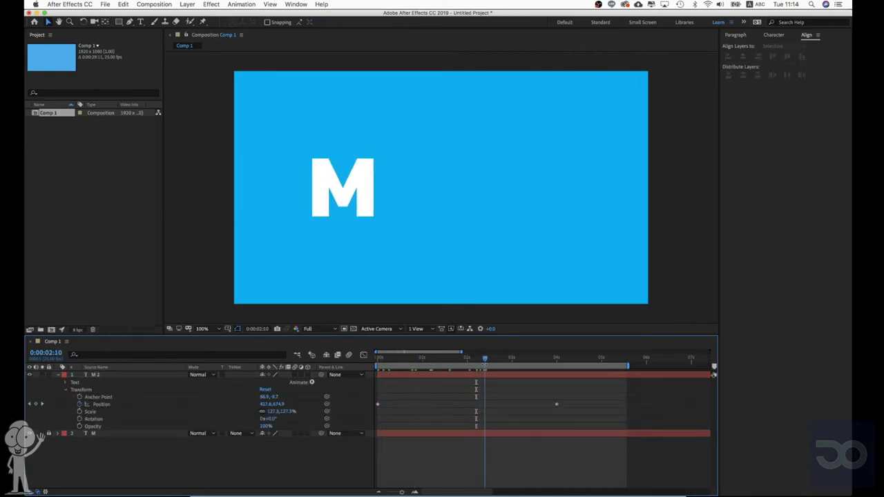
pyautogui.click(78, 405)
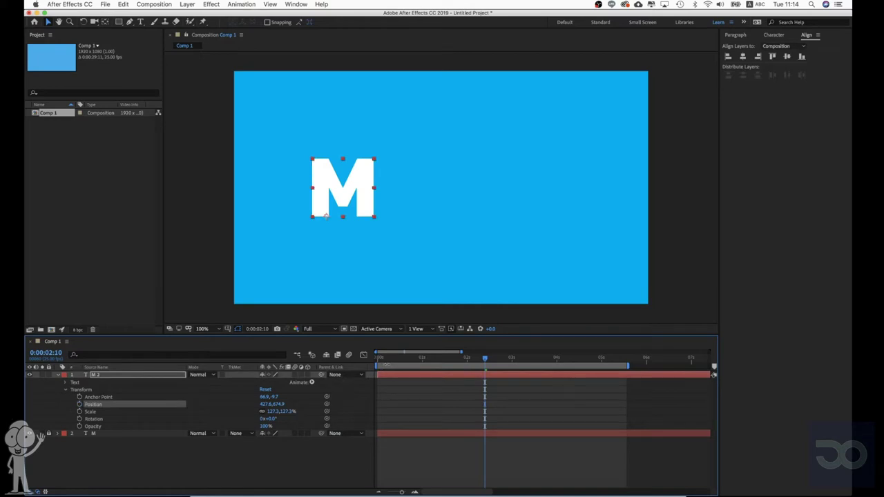
pyautogui.moveTo(385, 360); pyautogui.dragTo(594, 362)
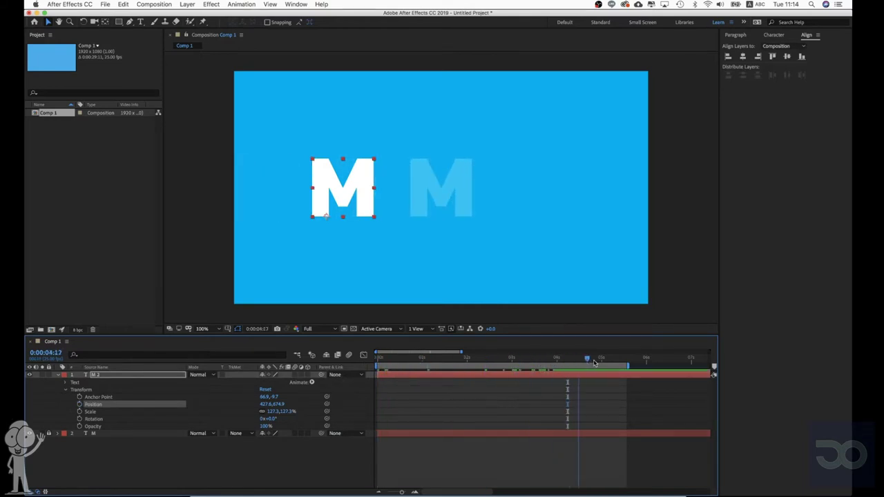
pyautogui.press('super+z')
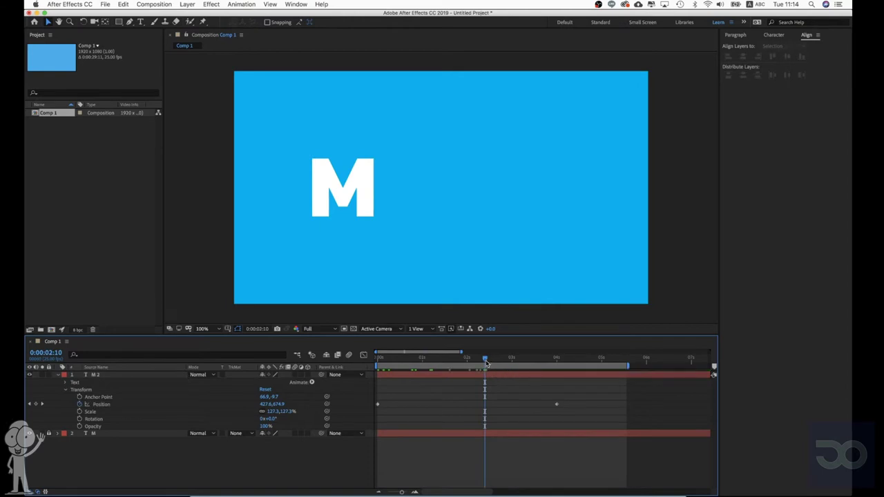
pyautogui.moveTo(487, 363); pyautogui.dragTo(557, 362)
pyautogui.moveTo(568, 400); pyautogui.dragTo(344, 435)
pyautogui.press('Delete')
pyautogui.moveTo(511, 358); pyautogui.dragTo(556, 364)
pyautogui.press('super+z')
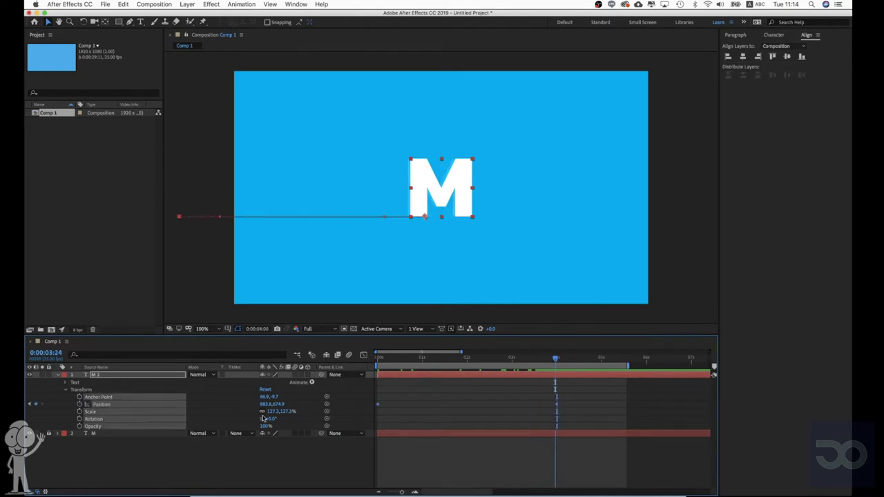
# Delete the Position keyframe at the start of layer M 2, keeping only the one at 0:00:04:00.
pyautogui.press('pagedown')
pyautogui.moveTo(419, 400); pyautogui.dragTo(335, 426)
pyautogui.press('Delete')
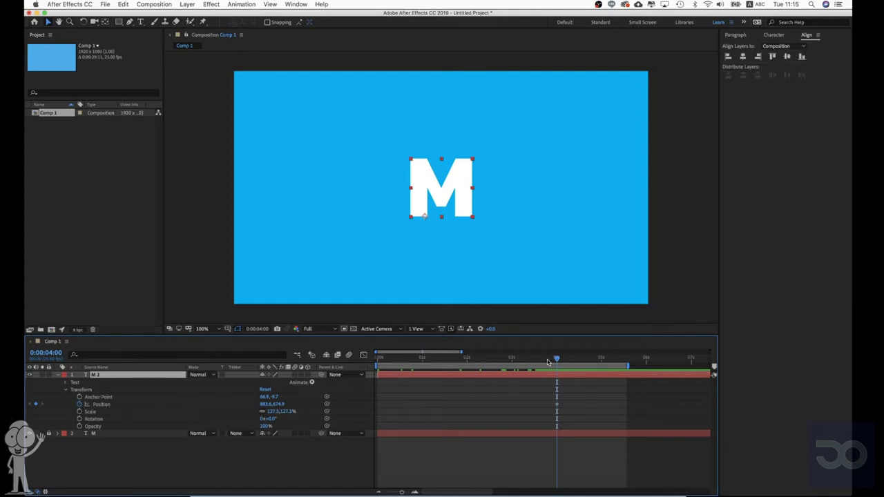
# Animate M 2 as a hop: shift it left to 693.6, 674.9 at 0:00:03:08 and raise it to 783.0, 598.9 at 0:00:03:16.
pyautogui.moveTo(547, 362); pyautogui.dragTo(526, 366)
pyautogui.moveTo(467, 194); pyautogui.dragTo(425, 201)
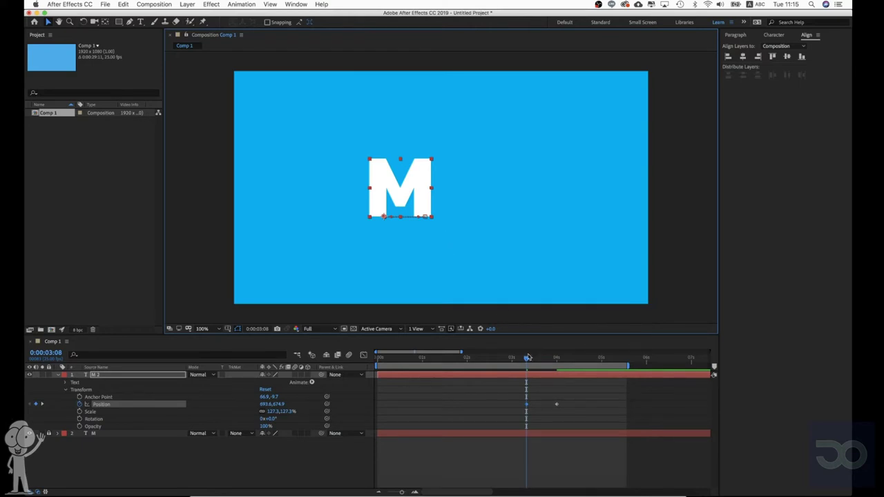
pyautogui.moveTo(527, 360)
pyautogui.mouseDown()
pyautogui.moveTo(552, 360)
pyautogui.moveTo(511, 375)
pyautogui.moveTo(529, 366)
pyautogui.moveTo(500, 366)
pyautogui.moveTo(542, 366)
pyautogui.mouseUp()
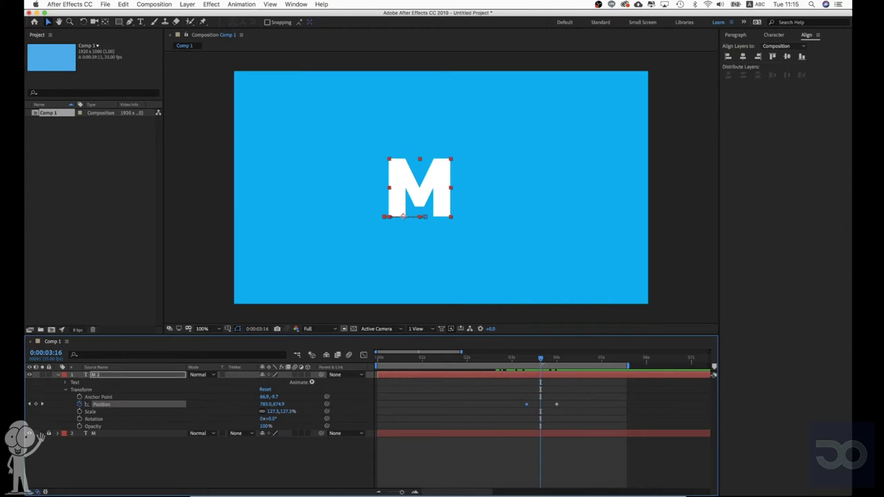
pyautogui.moveTo(441, 213); pyautogui.dragTo(439, 195)
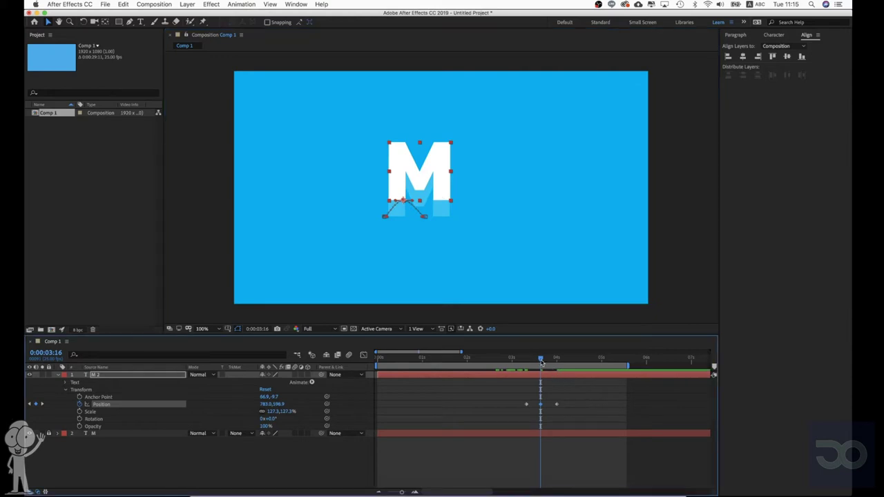
# Add Scale keyframes to M 2 at 0:00:03:08, 0:00:04:00 and 0:00:03:16, with unlinked vertical Scale of 146.3% at 0:00:03:16.
pyautogui.moveTo(541, 359); pyautogui.dragTo(521, 372)
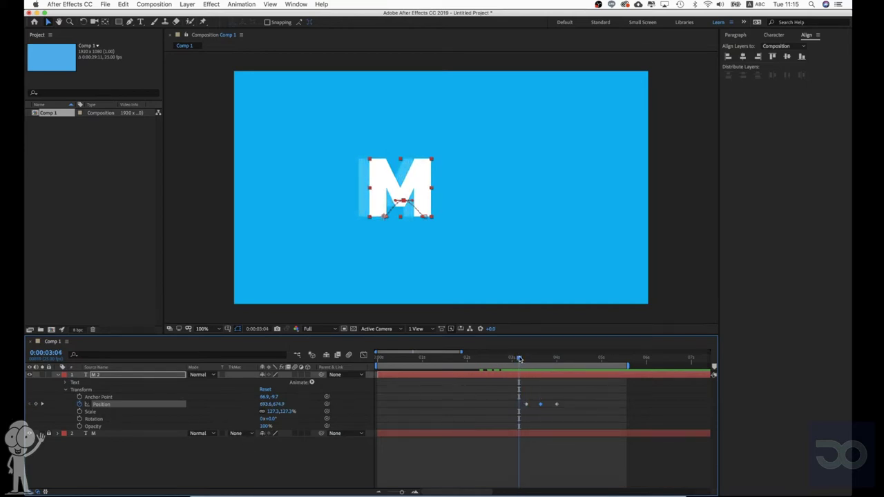
pyautogui.moveTo(520, 359); pyautogui.dragTo(523, 360)
pyautogui.click(79, 413)
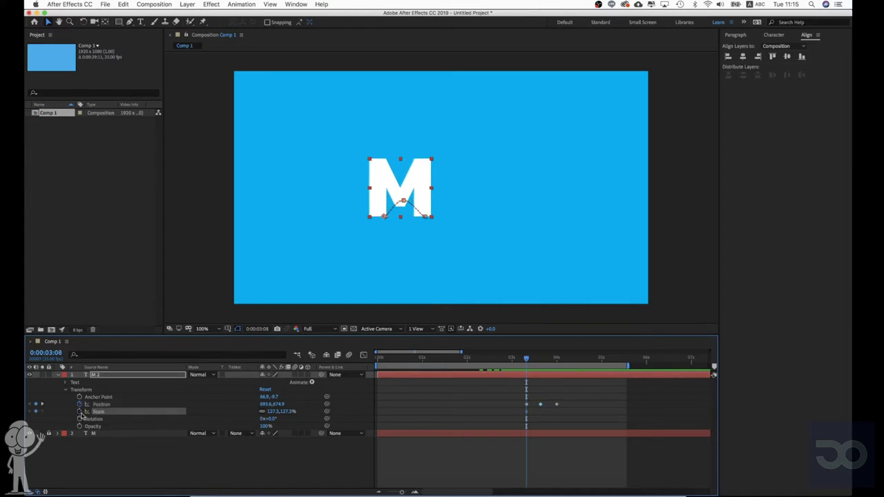
pyautogui.moveTo(541, 364); pyautogui.dragTo(557, 363)
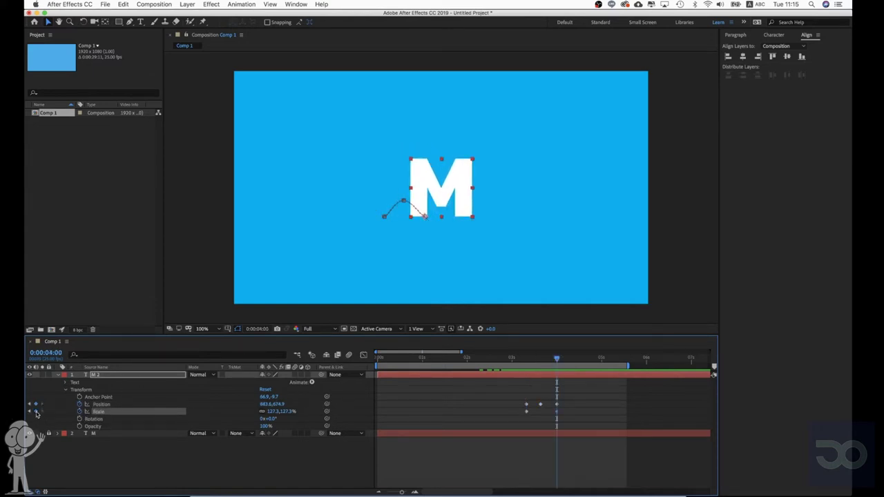
pyautogui.click(541, 361)
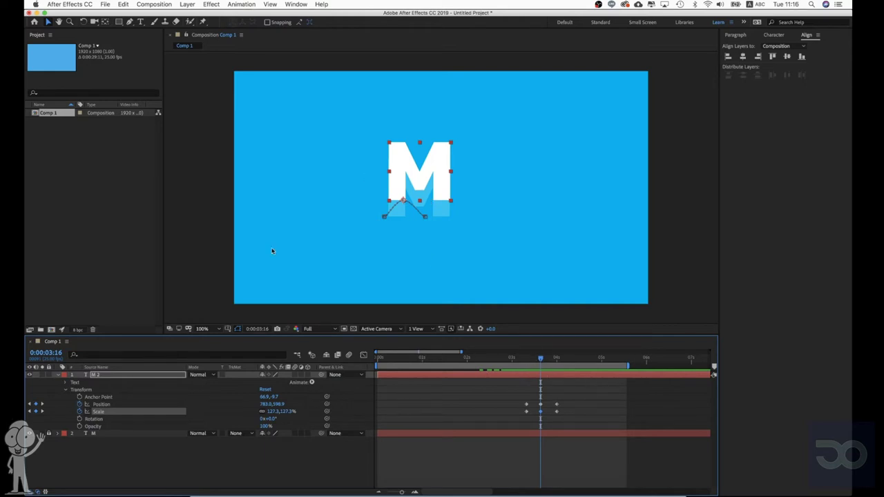
pyautogui.click(262, 412)
pyautogui.moveTo(285, 411)
pyautogui.mouseDown()
pyautogui.moveTo(312, 412)
pyautogui.moveTo(294, 411)
pyautogui.mouseUp()
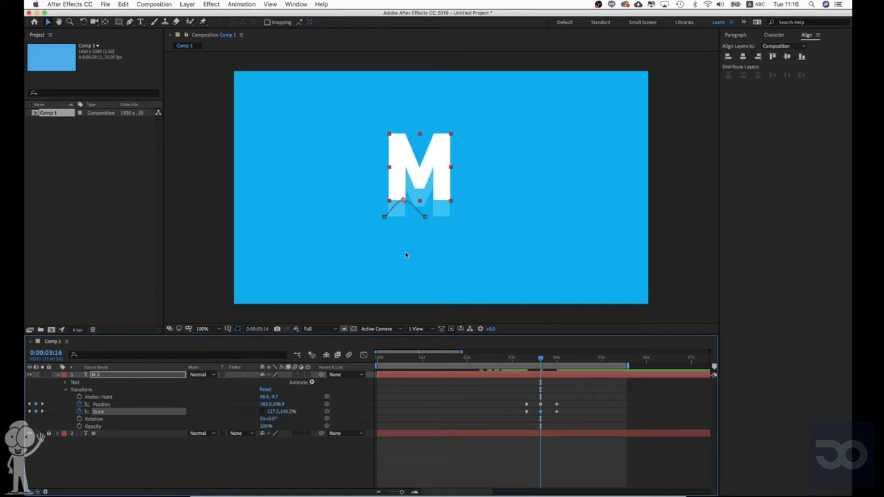
# Try to move M 2's anchor point to the letter's centre with the Pan Behind tool.
pyautogui.click(105, 22)
pyautogui.moveTo(405, 203); pyautogui.dragTo(422, 170)
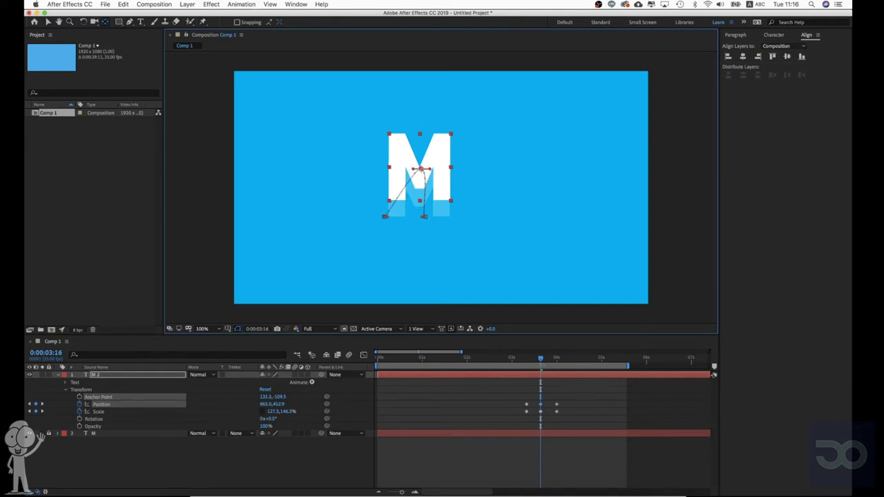
# Add a normal-size Scale keyframe to M 2 at about 0:00:04:09, and squash it to about 142% wide, 67% high at 0:00:04:04.
pyautogui.moveTo(541, 359); pyautogui.dragTo(564, 361)
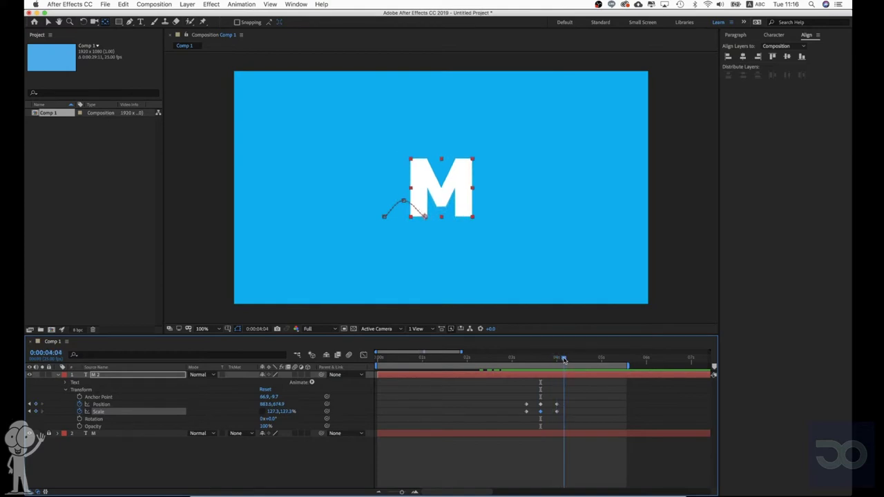
pyautogui.click(563, 450)
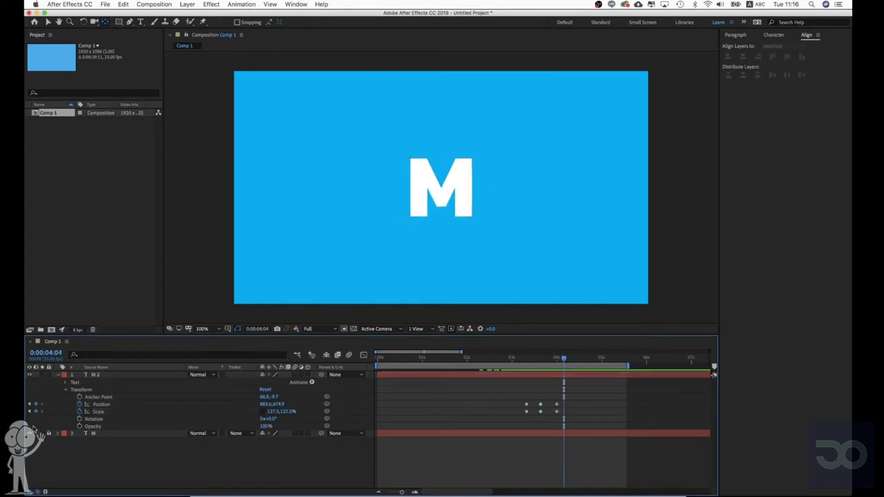
pyautogui.click(36, 411)
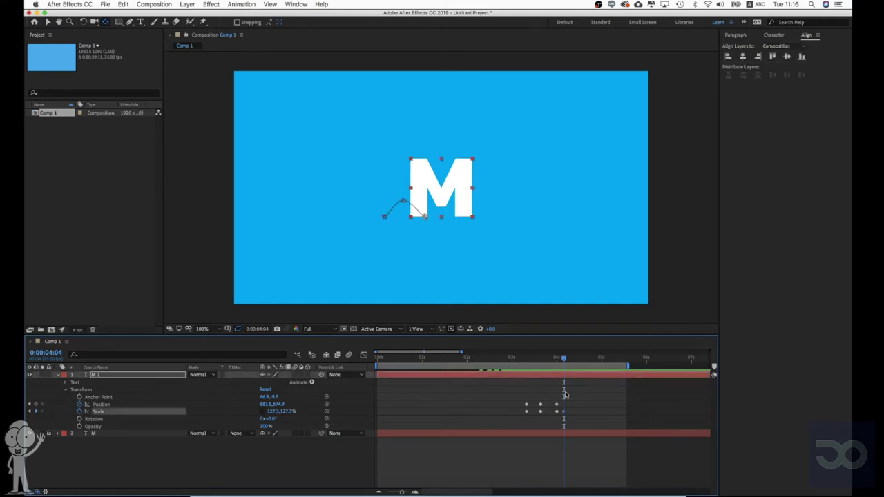
pyautogui.click(566, 414)
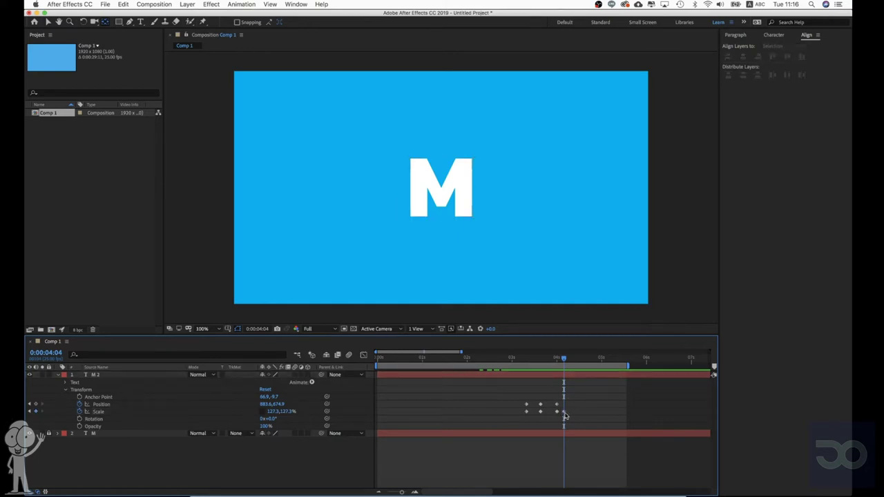
pyautogui.click(565, 412)
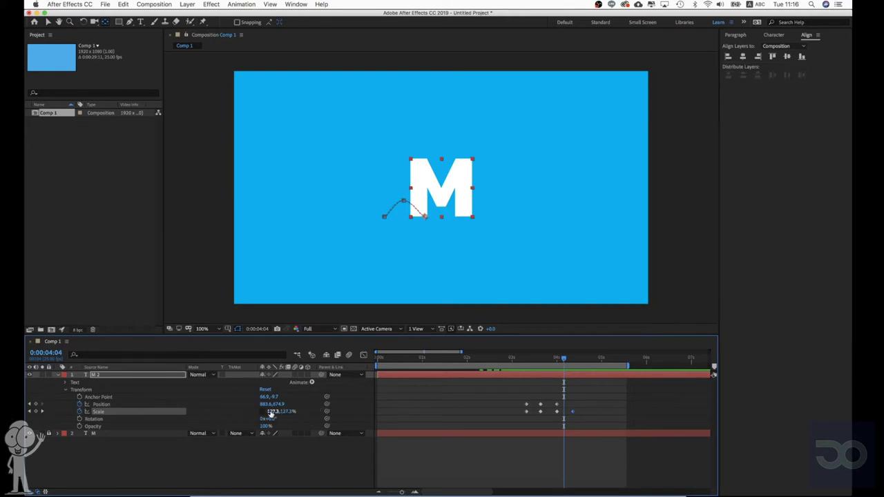
pyautogui.moveTo(278, 413)
pyautogui.mouseDown()
pyautogui.moveTo(264, 414)
pyautogui.moveTo(278, 416)
pyautogui.mouseUp()
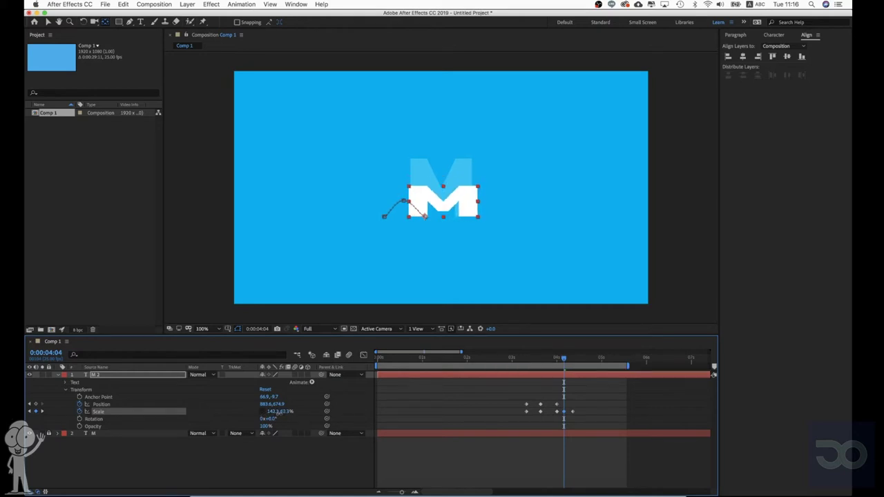
# Preview the M's hop and landing squash from several points around 0:00:03:00.
pyautogui.click(543, 362)
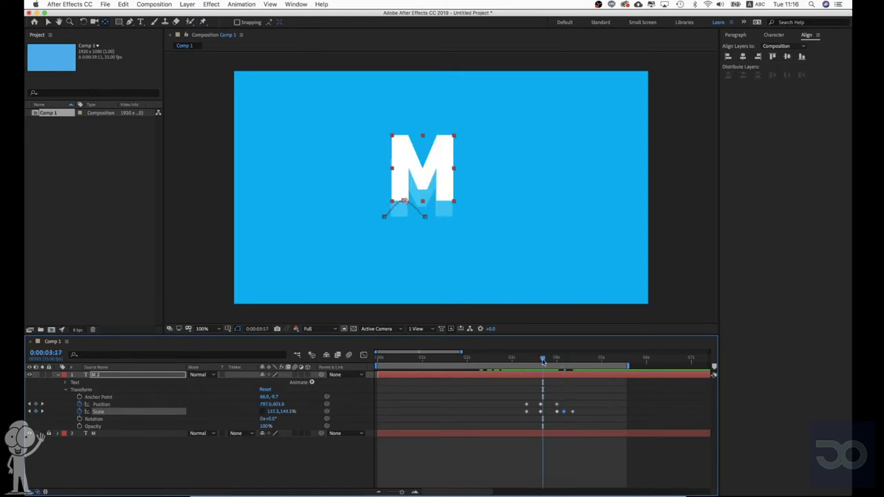
pyautogui.press('space')
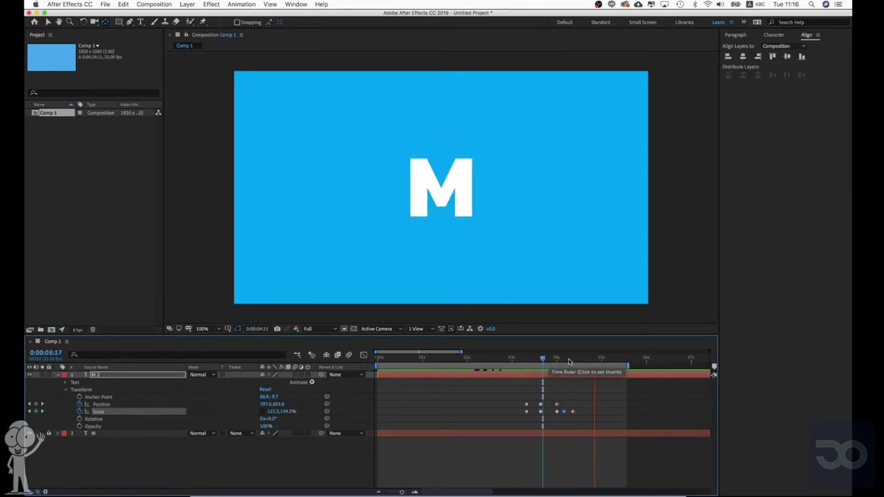
pyautogui.click(532, 362)
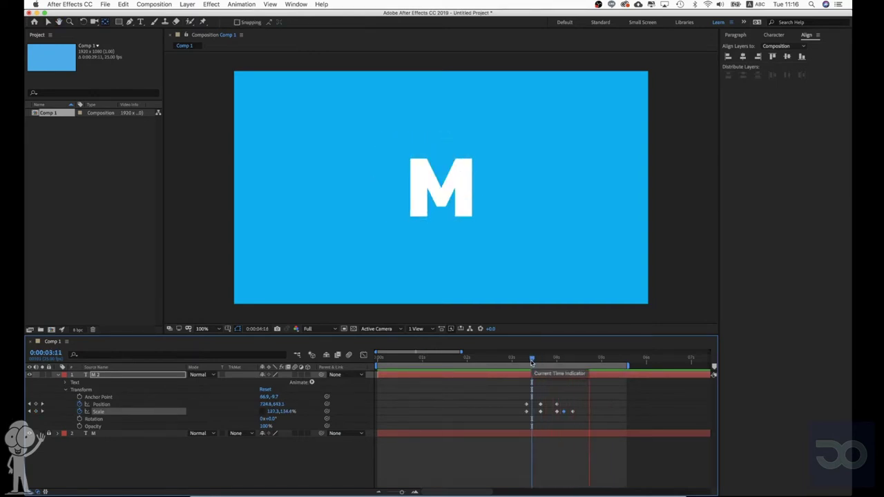
pyautogui.click(514, 360)
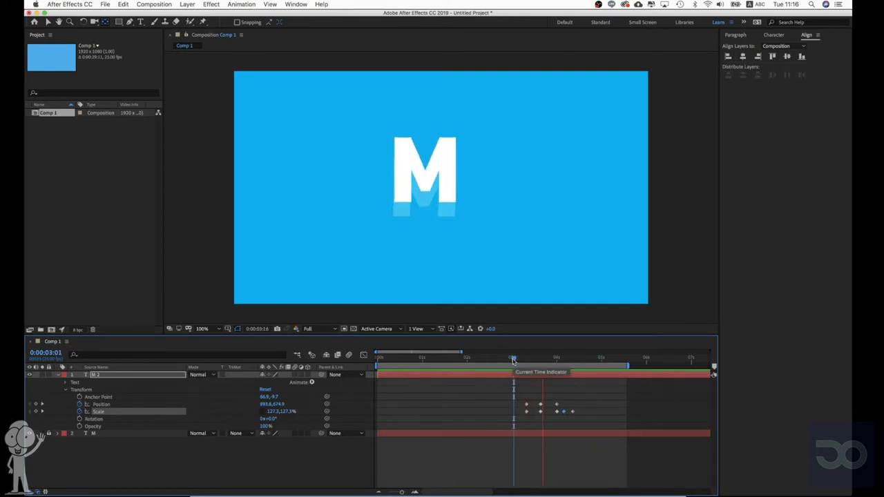
pyautogui.press('space')
pyautogui.press('space')
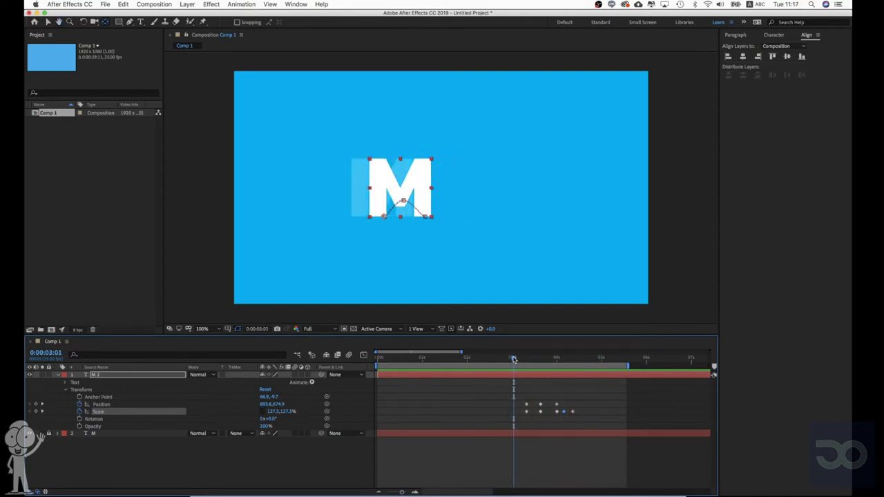
pyautogui.press('space')
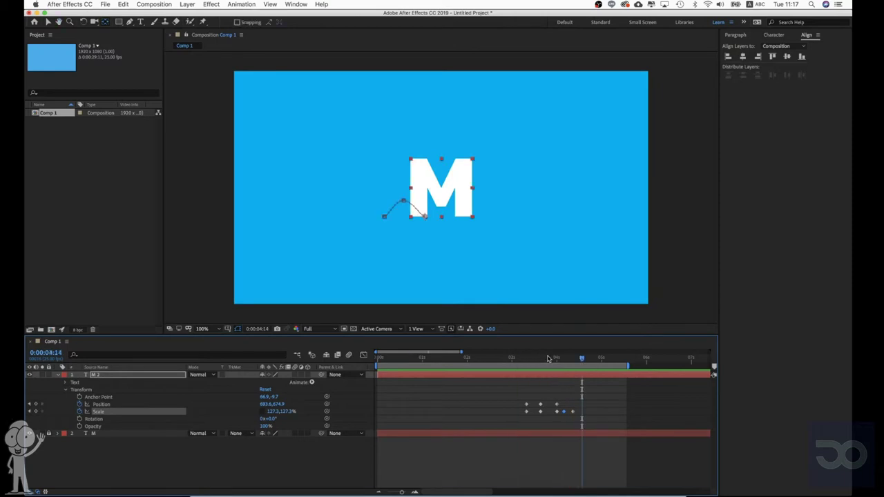
# Add Scale keyframes to M 2 at 0:00:03:11 and 0:00:03:05, and squash it to about 151% wide, 85% high at 0:00:03:08.
pyautogui.moveTo(543, 359)
pyautogui.mouseDown()
pyautogui.moveTo(518, 369)
pyautogui.moveTo(532, 368)
pyautogui.mouseUp()
pyautogui.press('space')
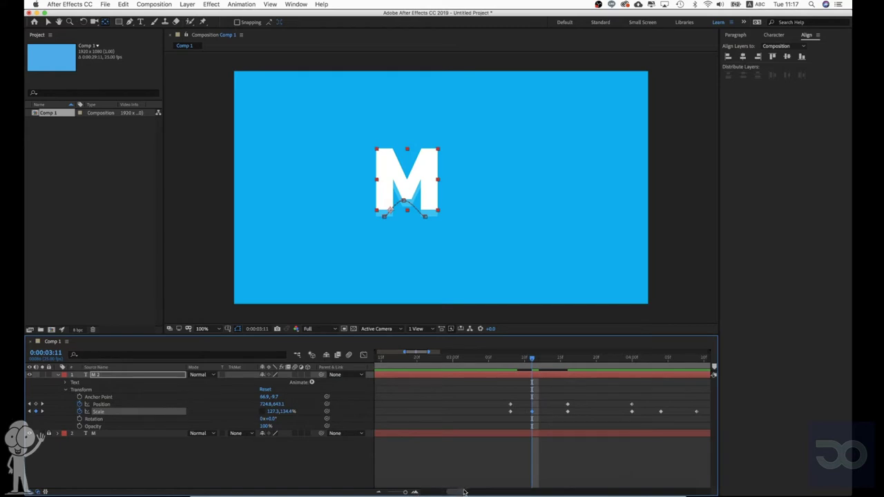
pyautogui.moveTo(457, 493); pyautogui.dragTo(461, 494)
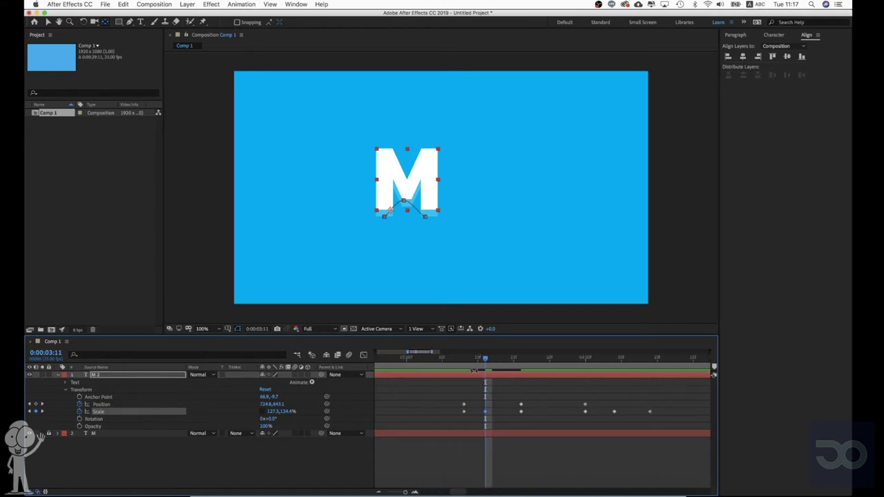
pyautogui.moveTo(474, 362); pyautogui.dragTo(442, 362)
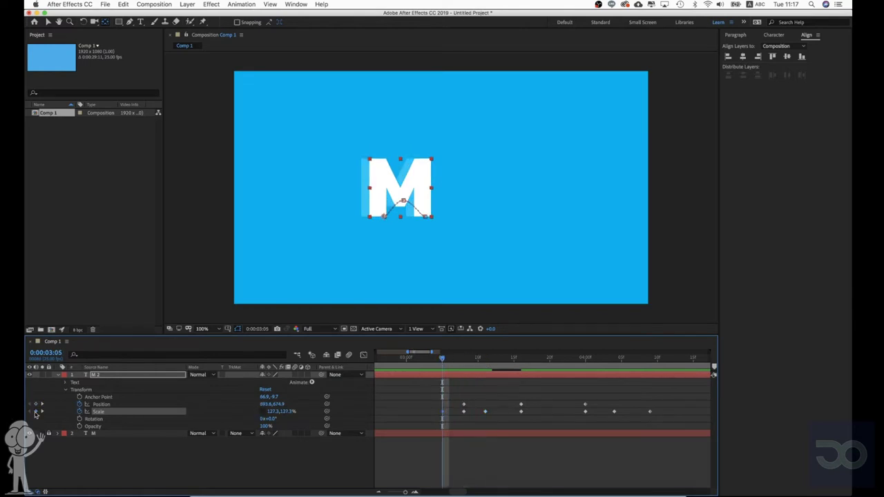
pyautogui.moveTo(448, 361); pyautogui.dragTo(464, 362)
pyautogui.moveTo(282, 411)
pyautogui.mouseDown()
pyautogui.moveTo(262, 411)
pyautogui.moveTo(276, 412)
pyautogui.mouseUp()
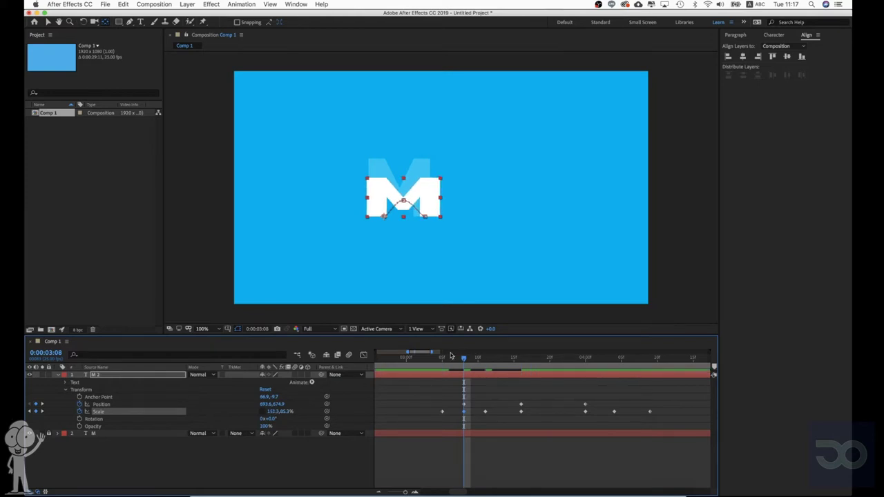
# Trim the work area to the hop, from about 3 to 5 seconds, and preview the animation.
pyautogui.moveTo(447, 361); pyautogui.dragTo(429, 362)
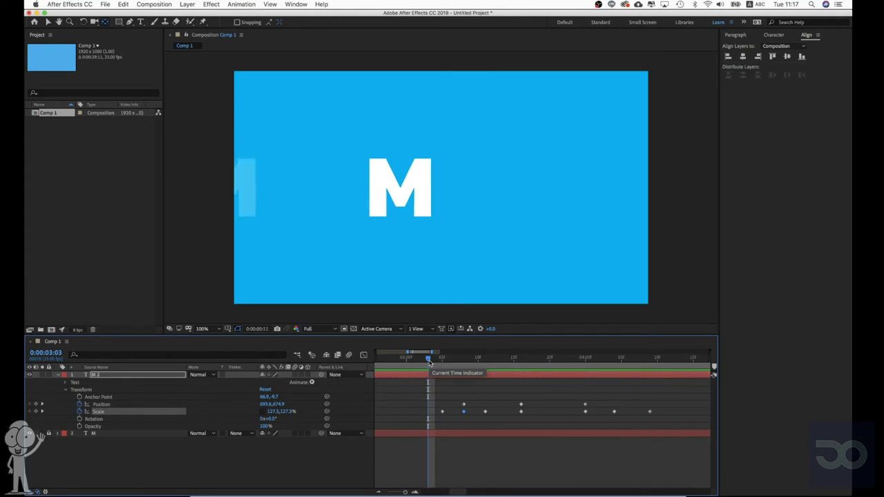
pyautogui.click(380, 492)
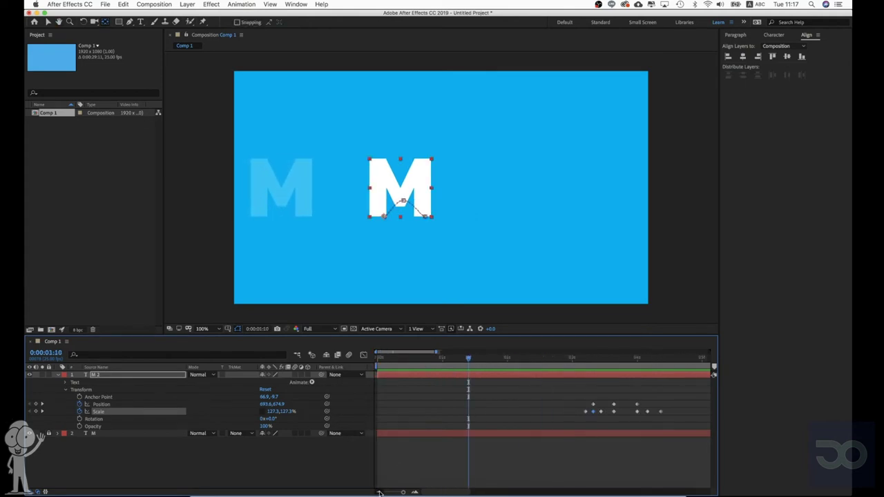
pyautogui.click(379, 493)
pyautogui.moveTo(378, 366); pyautogui.dragTo(439, 367)
pyautogui.press('space')
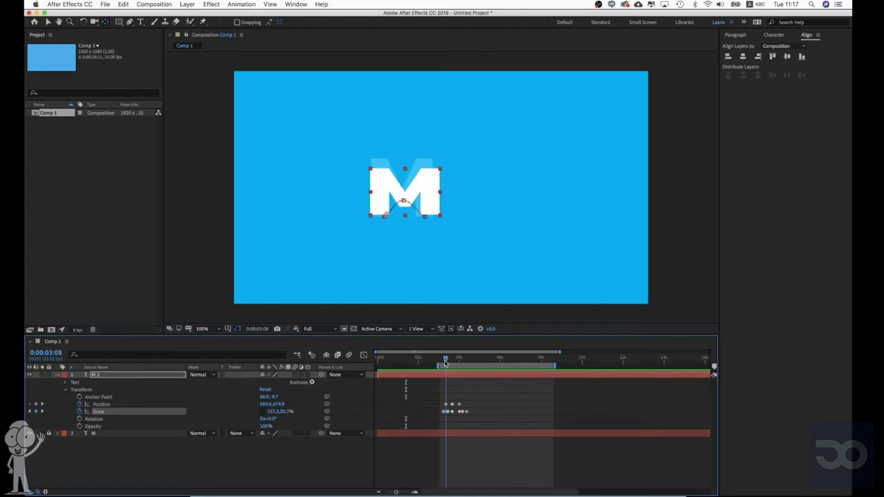
pyautogui.moveTo(557, 366); pyautogui.dragTo(467, 368)
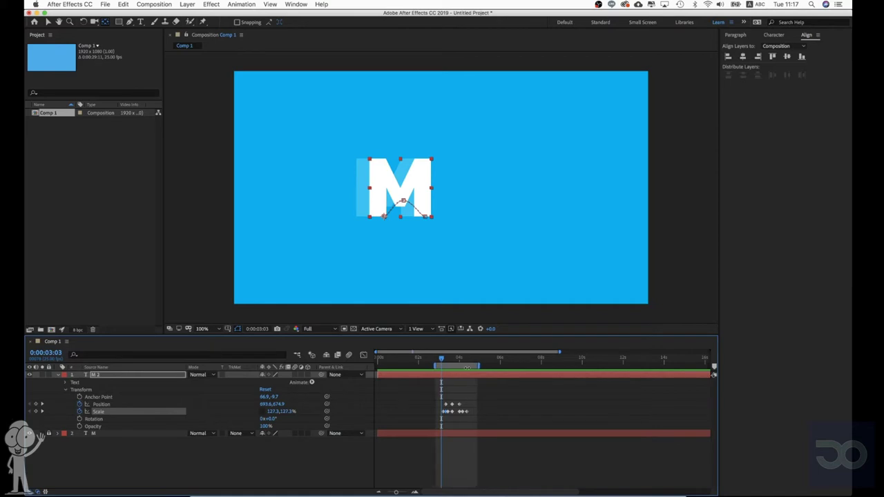
pyautogui.press('space')
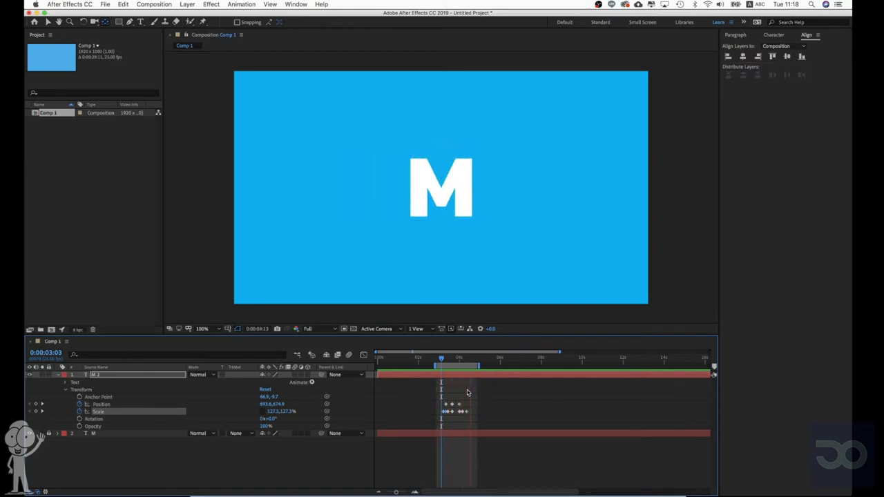
# Shift the work area earlier, to about 1.7–3.8 seconds, and add a Position keyframe to M 2 at 0:00:03:05.
pyautogui.press('space')
pyautogui.moveTo(441, 367); pyautogui.dragTo(417, 367)
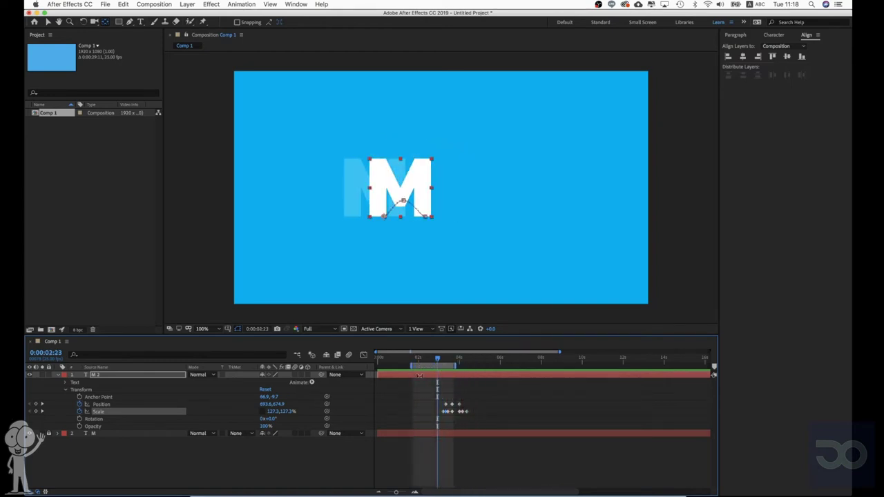
pyautogui.click(414, 493)
pyautogui.click(414, 492)
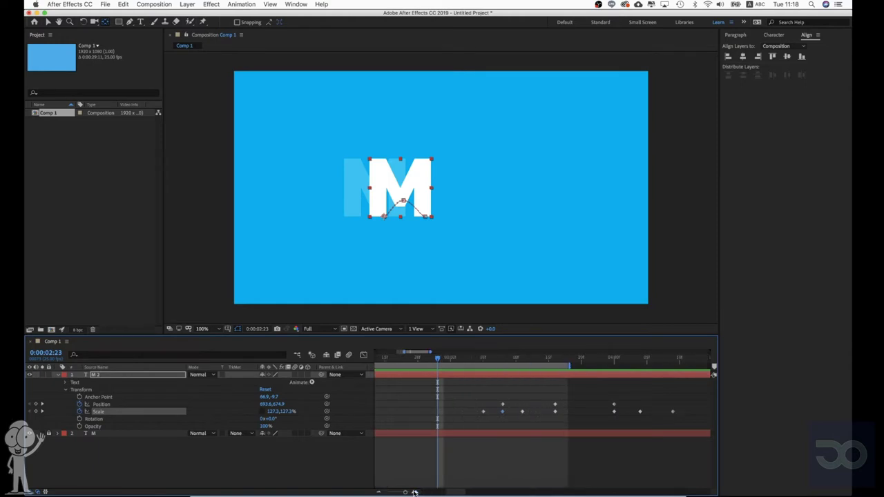
pyautogui.moveTo(472, 361); pyautogui.dragTo(484, 362)
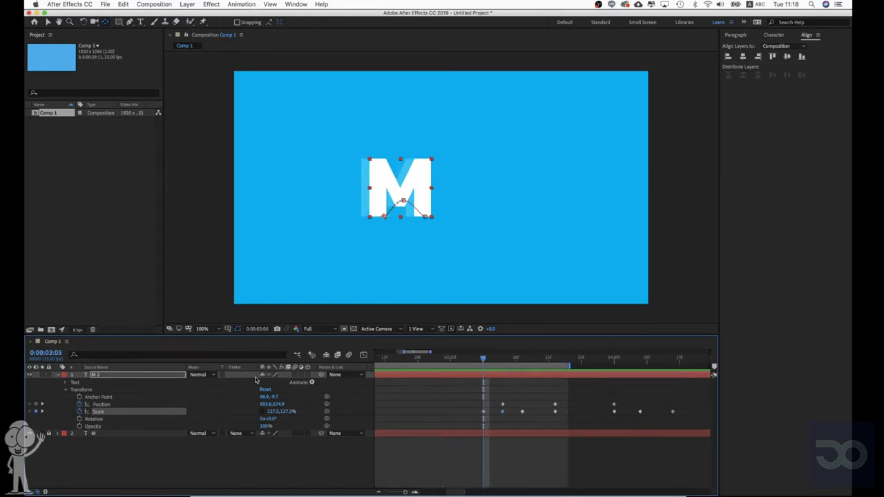
pyautogui.click(36, 405)
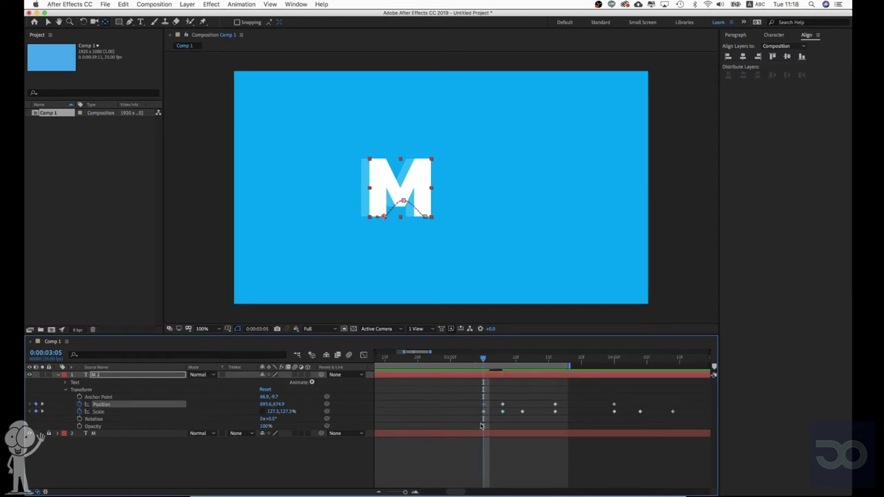
# At 0:00:02:00, move M 2 back onto its faint copy, at about 313.6, 674.9, and add a Scale keyframe.
pyautogui.moveTo(458, 493); pyautogui.dragTo(449, 495)
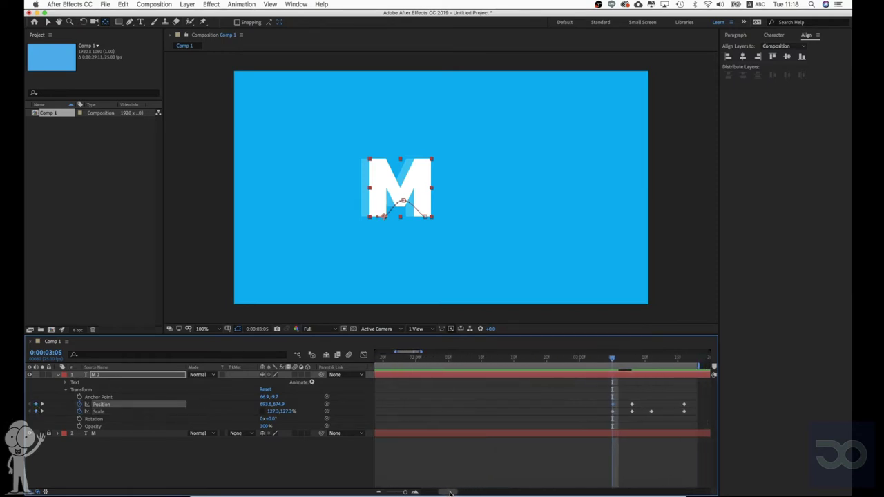
pyautogui.moveTo(606, 359); pyautogui.dragTo(417, 369)
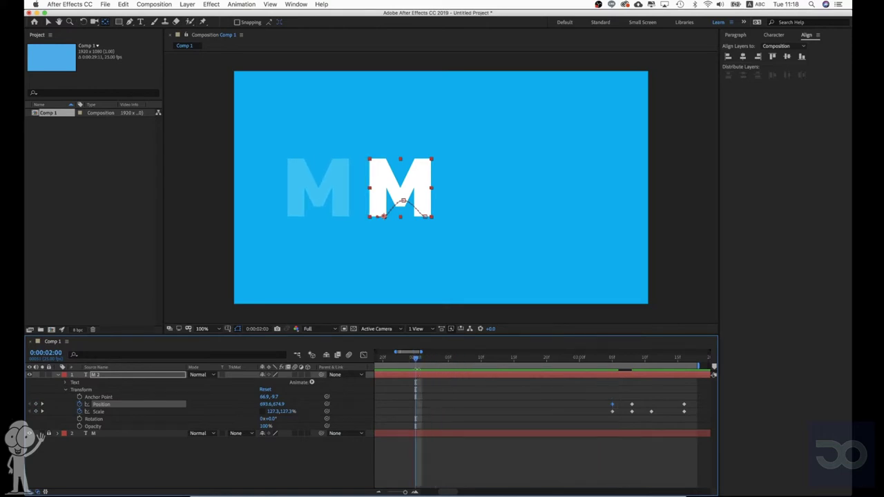
pyautogui.click(422, 187)
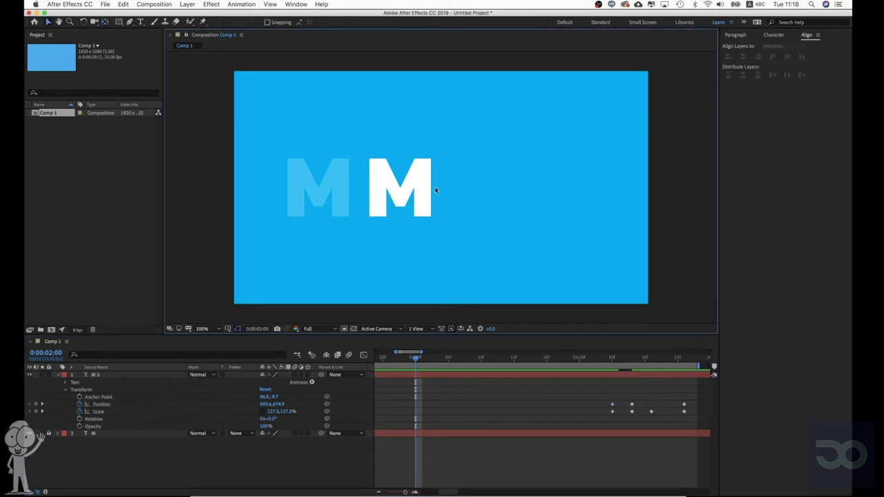
pyautogui.moveTo(422, 184); pyautogui.dragTo(341, 185)
pyautogui.press('Return')
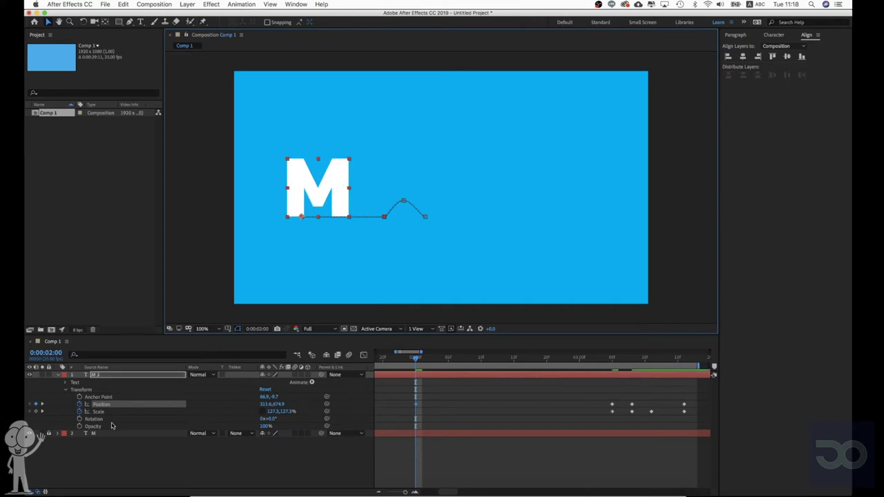
pyautogui.click(37, 412)
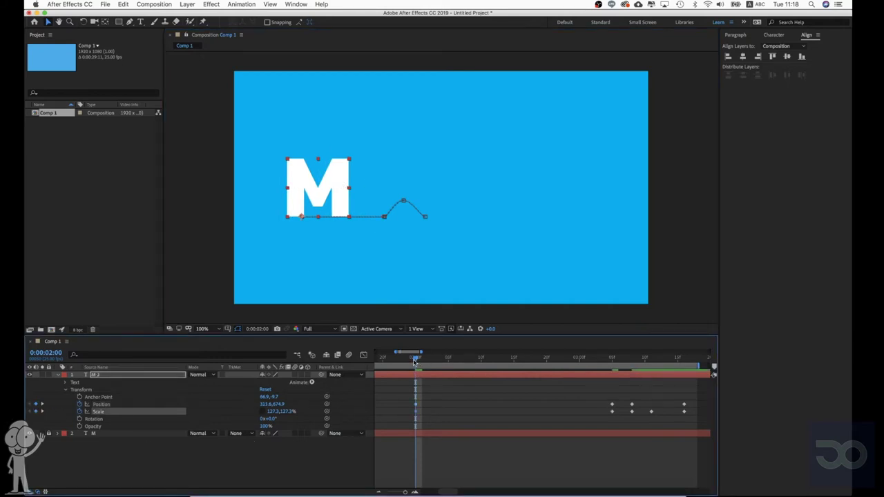
# Add Position and Scale keyframes to M 2 at 0:00:01:22.
pyautogui.moveTo(416, 361); pyautogui.dragTo(427, 361)
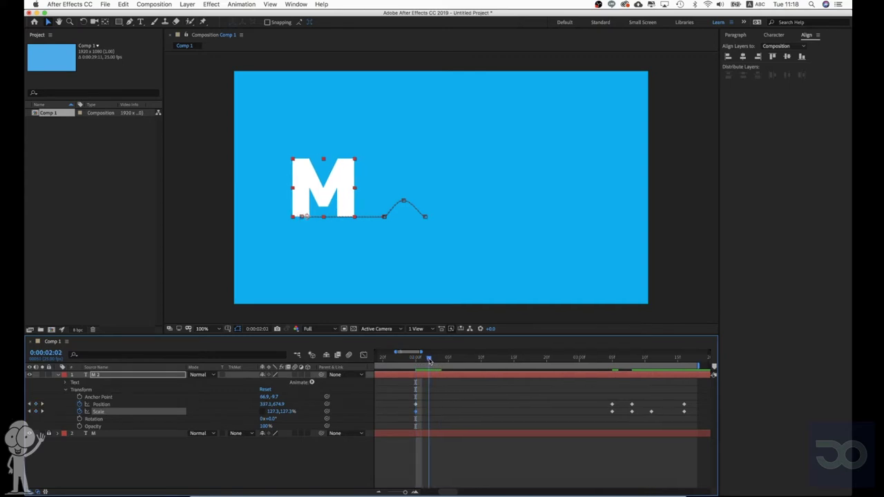
pyautogui.moveTo(429, 362); pyautogui.dragTo(396, 364)
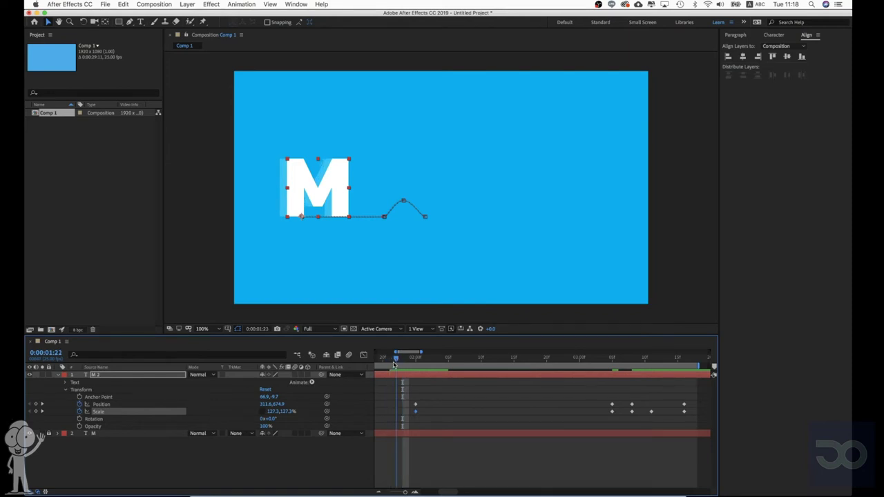
pyautogui.click(36, 405)
pyautogui.click(405, 456)
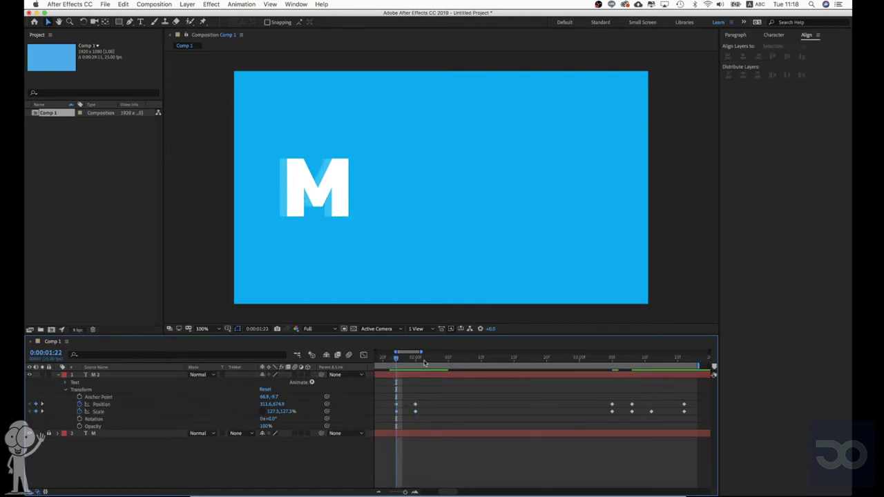
# Add Position and Scale keyframes to M 2 at 0:00:02:03.
pyautogui.moveTo(417, 360); pyautogui.dragTo(436, 360)
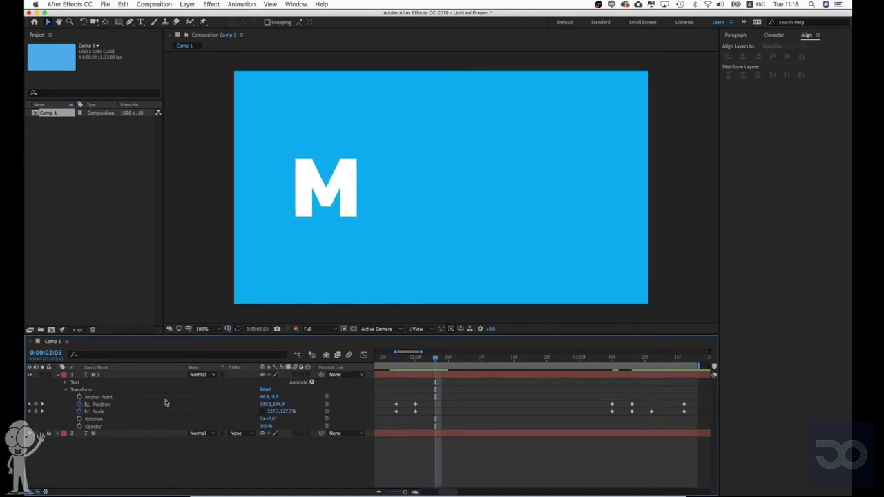
pyautogui.click(39, 411)
pyautogui.keyDown('shift'); pyautogui.click(37, 405); pyautogui.keyUp('shift')
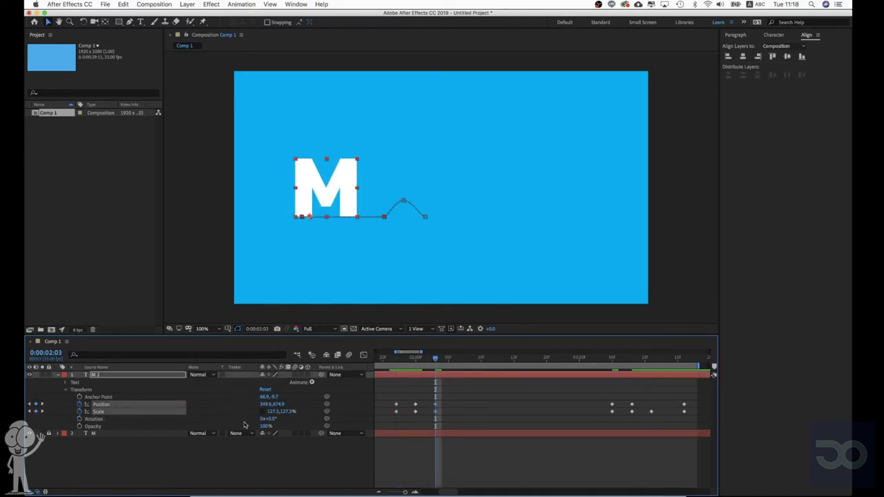
pyautogui.click(473, 439)
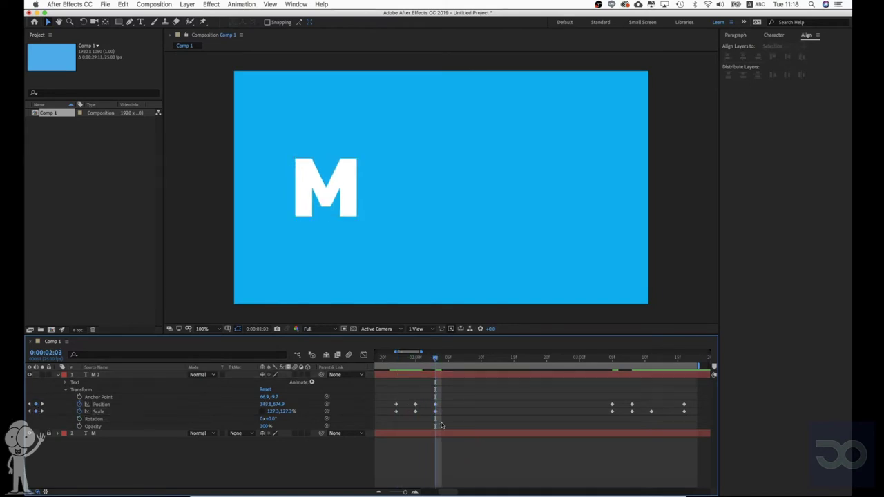
# Remove M 2's keyframes at 0:00:02:03 and undo the unintended shortening of the layer.
pyautogui.click(415, 360)
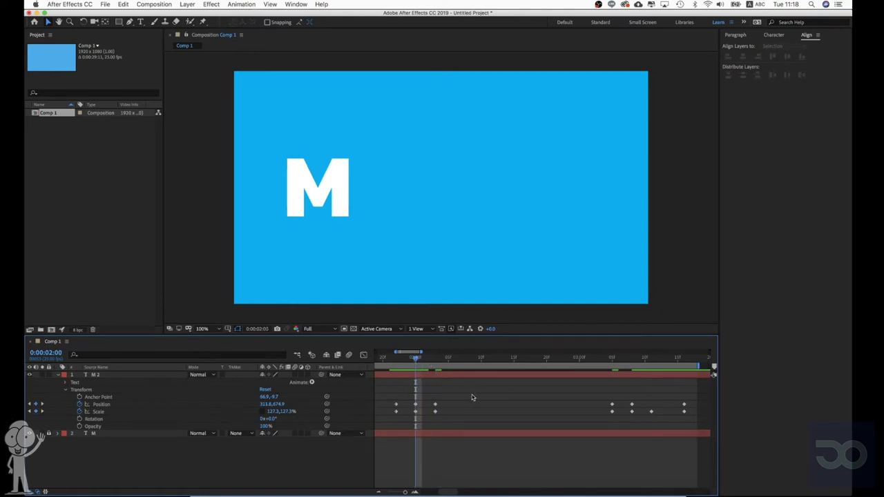
pyautogui.moveTo(473, 398); pyautogui.dragTo(432, 419)
pyautogui.press('Delete')
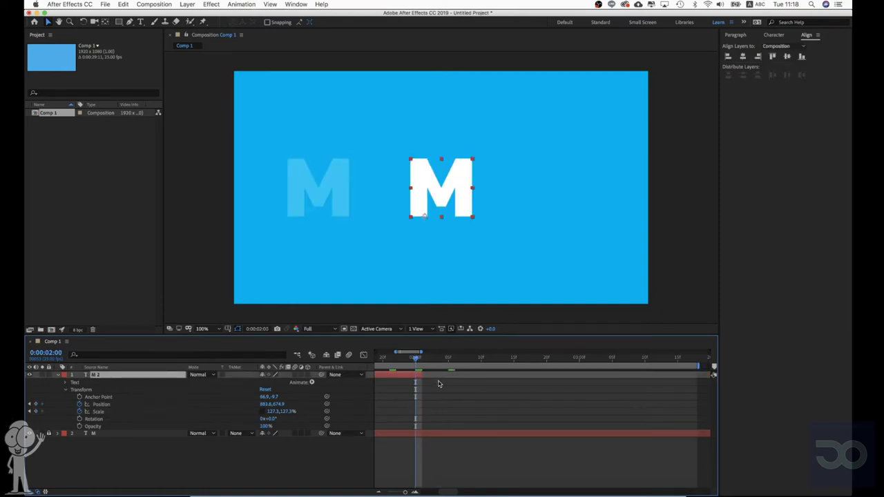
pyautogui.click(378, 493)
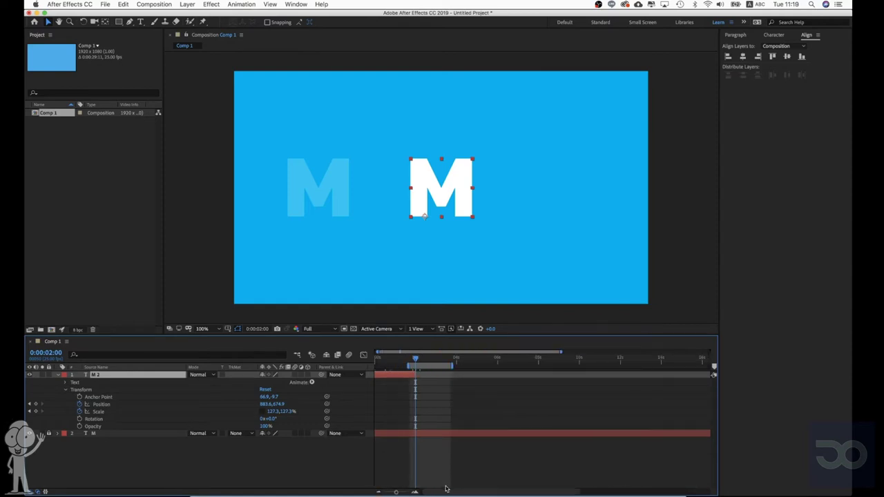
pyautogui.moveTo(446, 489); pyautogui.dragTo(405, 480)
pyautogui.click(422, 469)
pyautogui.press('super+z')
pyautogui.press('super+z')
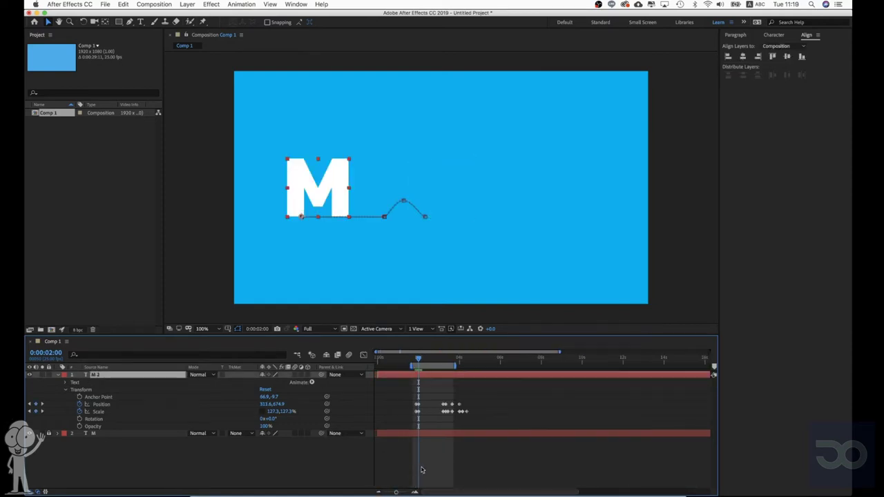
# At 0:00:02:15, raise M 2 above its faint copy to a position of about 502.6, 560.9.
pyautogui.click(416, 493)
pyautogui.click(416, 493)
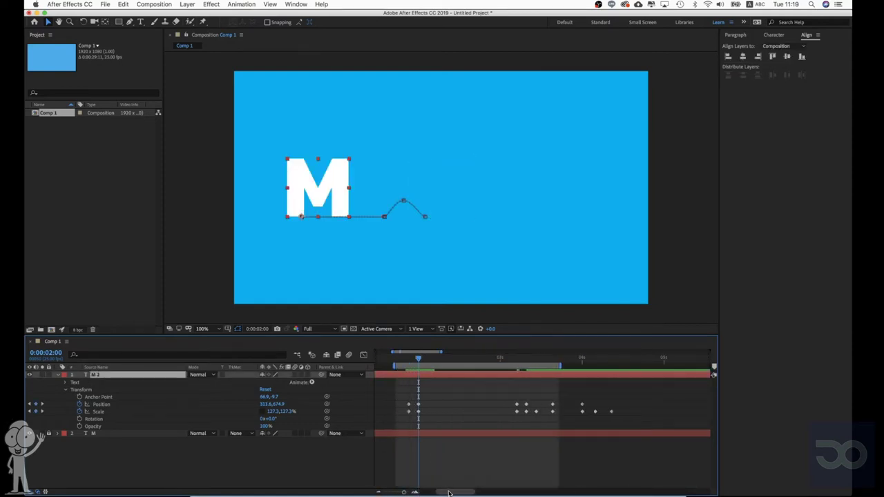
pyautogui.moveTo(450, 493)
pyautogui.mouseDown()
pyautogui.moveTo(434, 495)
pyautogui.moveTo(447, 493)
pyautogui.mouseUp()
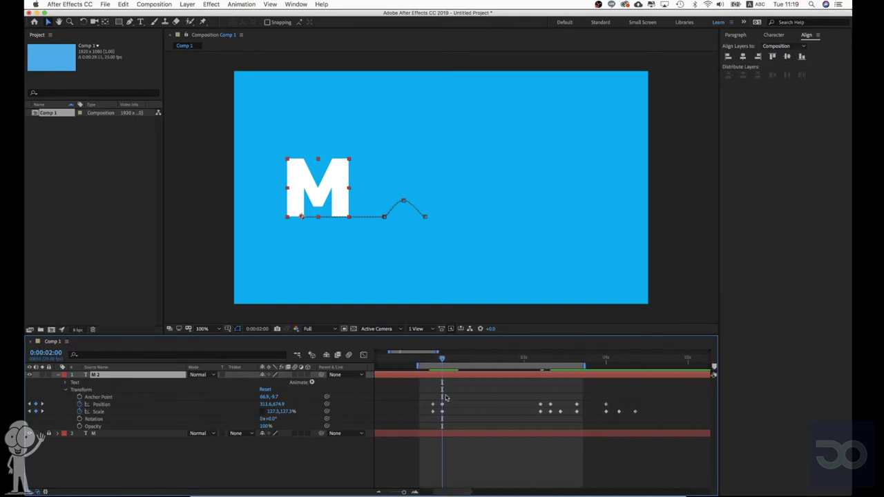
pyautogui.moveTo(447, 361); pyautogui.dragTo(491, 366)
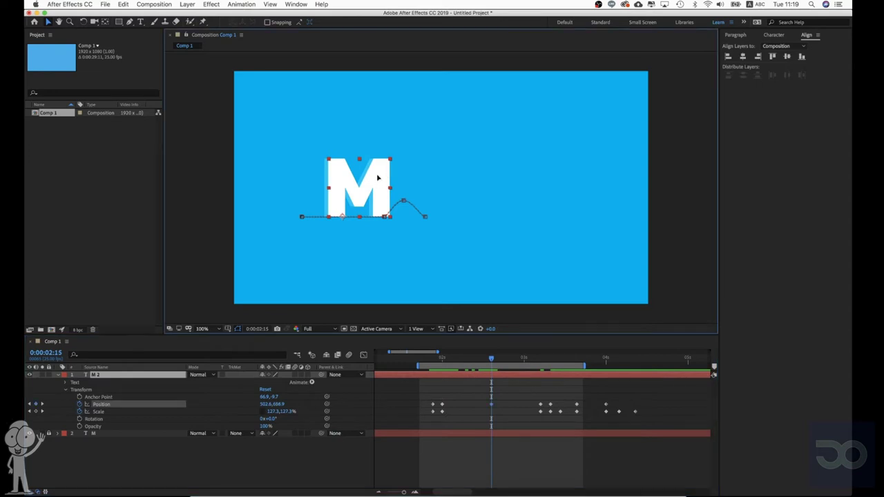
pyautogui.moveTo(377, 183); pyautogui.dragTo(376, 158)
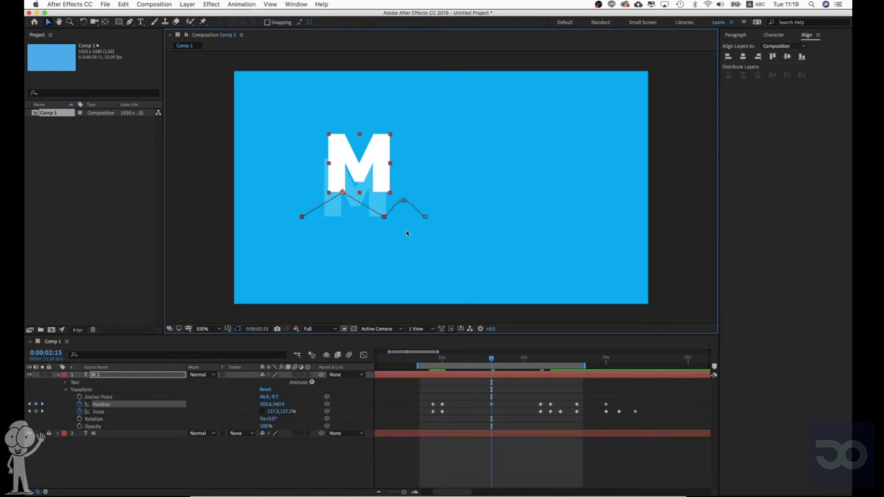
# Round the peak of M 2's motion path at 0:00:02:15 into a smooth arch, pulling out level handles with the Pen tool.
pyautogui.moveTo(378, 184); pyautogui.dragTo(511, 137)
pyautogui.press('.')
pyautogui.press('.')
pyautogui.moveTo(312, 214); pyautogui.dragTo(526, 210)
pyautogui.moveTo(397, 196); pyautogui.dragTo(384, 207)
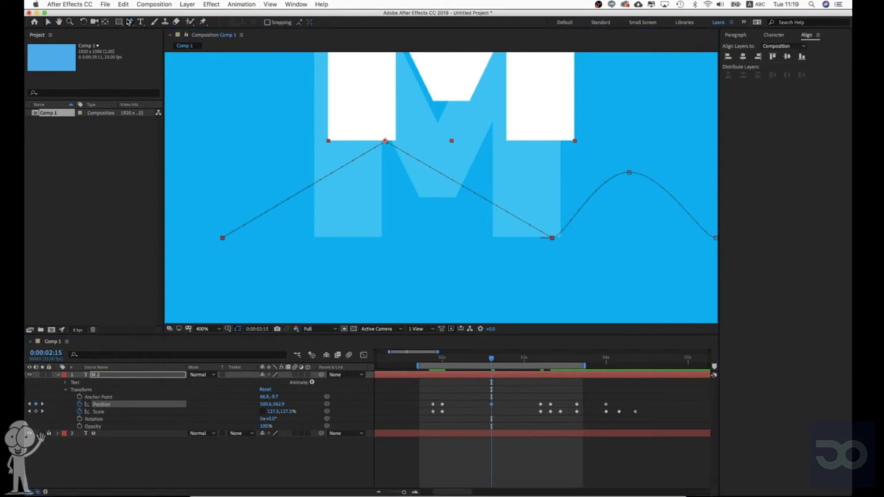
pyautogui.moveTo(385, 142); pyautogui.dragTo(513, 142)
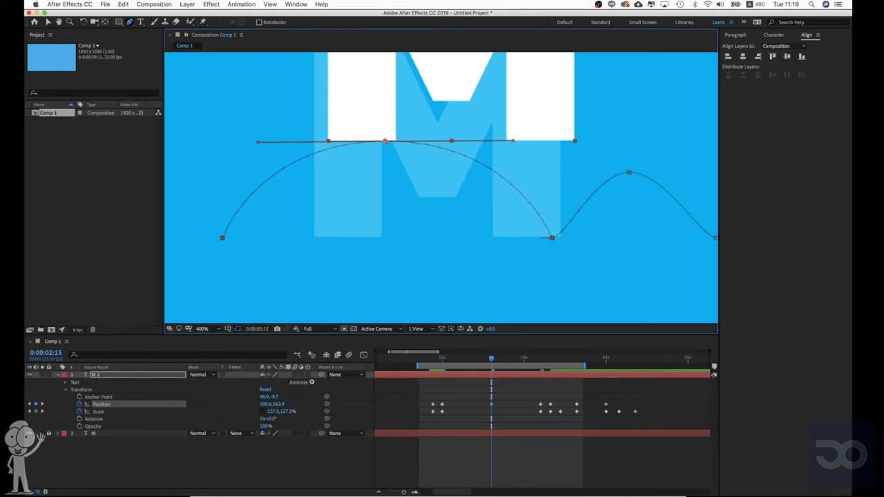
pyautogui.click(385, 141)
pyautogui.moveTo(385, 141); pyautogui.dragTo(508, 143)
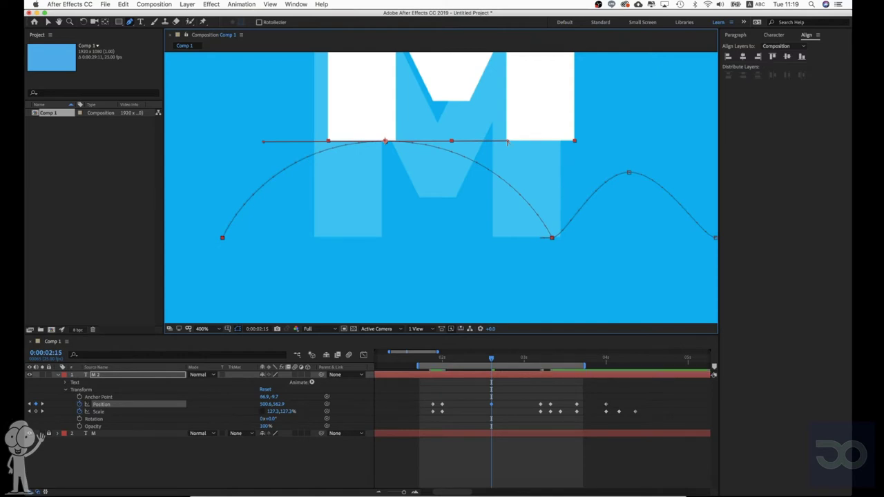
# Preview M 2's new first jump from about 0:00:01:19 and scrub through it to about 0:00:03:09.
pyautogui.click(473, 398)
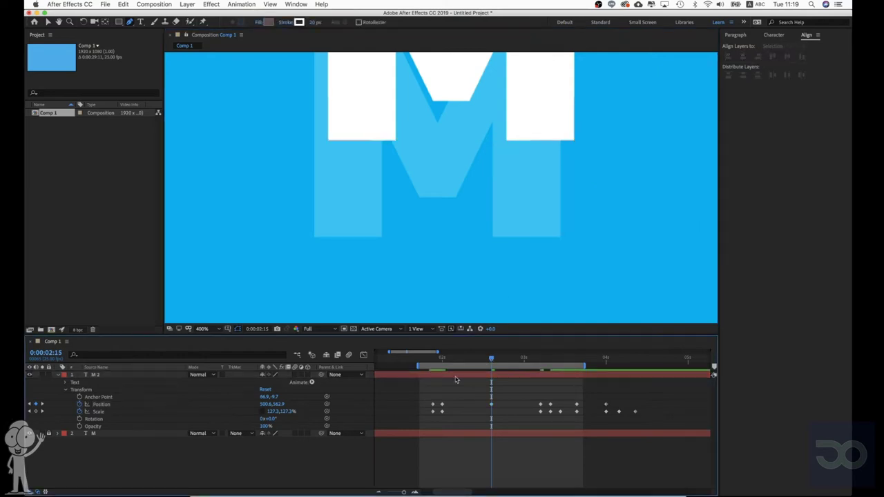
pyautogui.click(423, 359)
pyautogui.press('space')
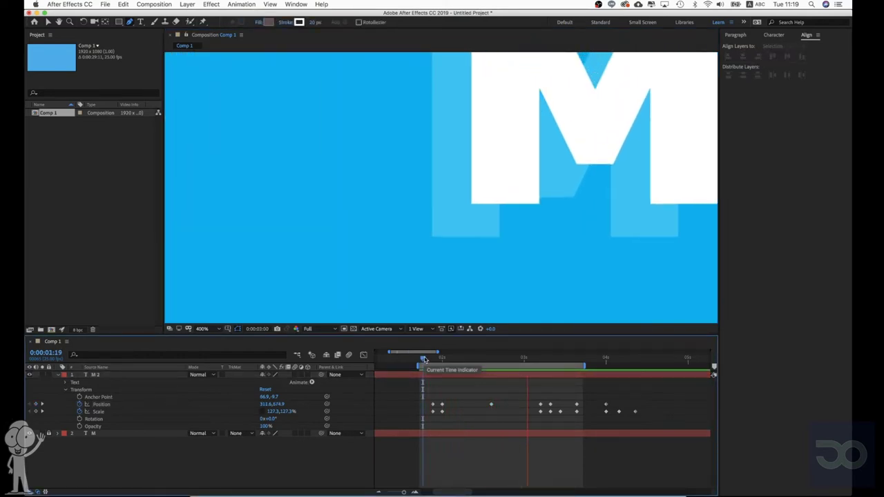
pyautogui.click(379, 492)
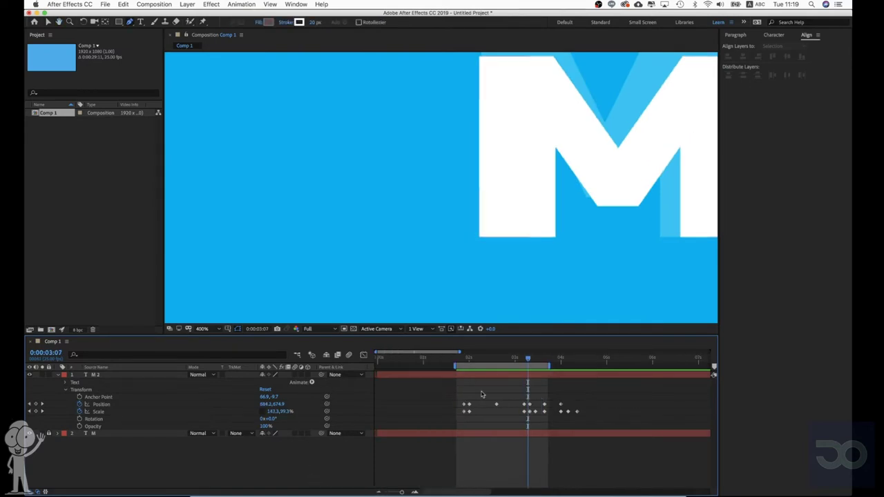
pyautogui.click(479, 361)
pyautogui.moveTo(480, 360); pyautogui.dragTo(532, 376)
# Show the composition at 200% and replay both hops from about 0:00:01:20.
pyautogui.click(379, 492)
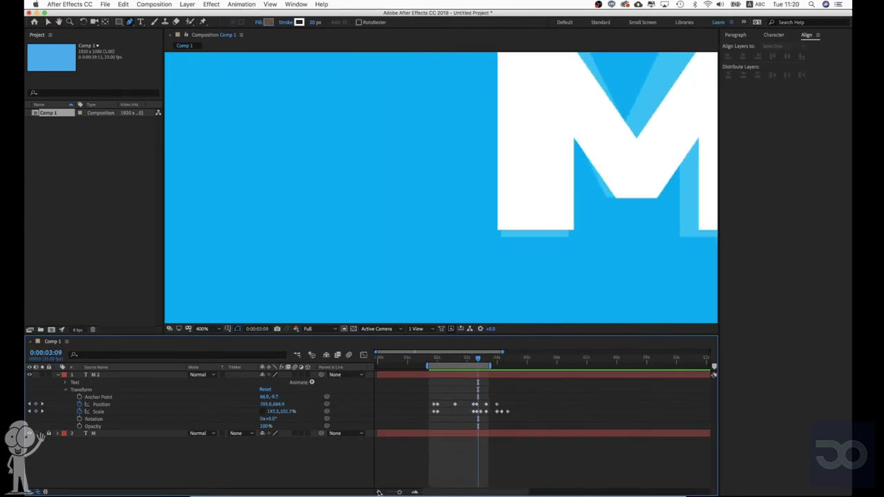
pyautogui.moveTo(448, 362); pyautogui.dragTo(436, 361)
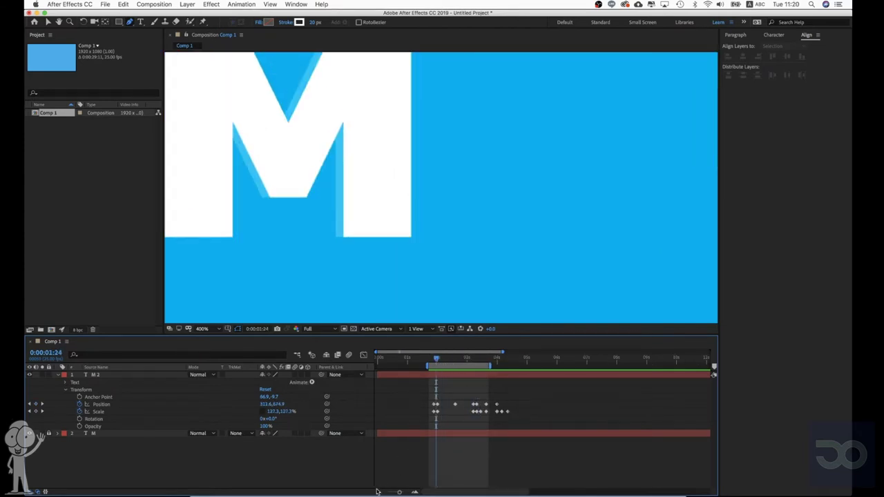
pyautogui.scroll(-2, 382, 256)
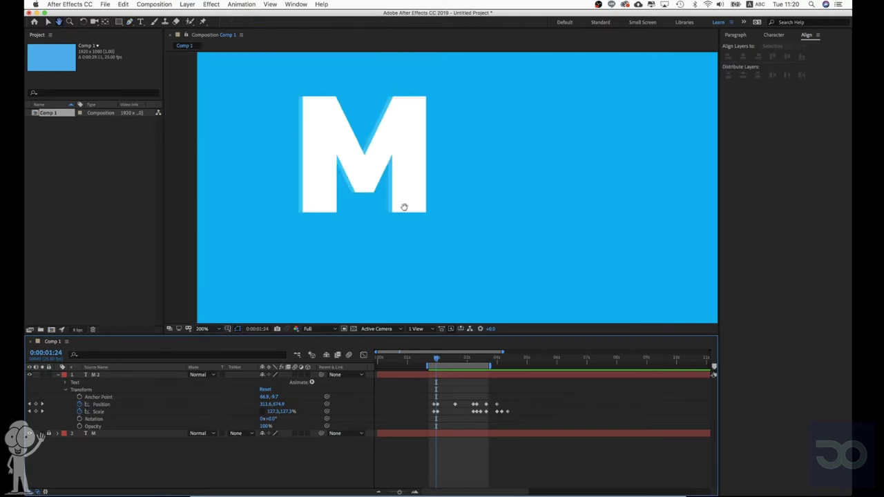
pyautogui.moveTo(436, 361); pyautogui.dragTo(431, 359)
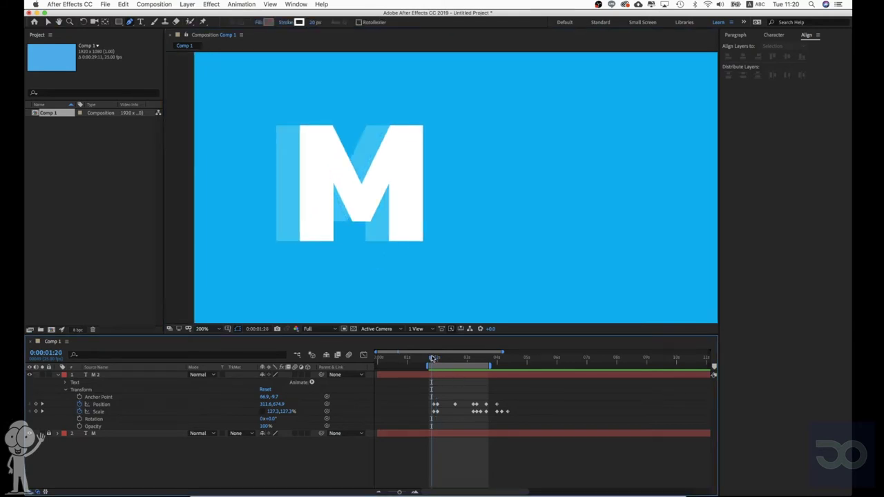
pyautogui.press('space')
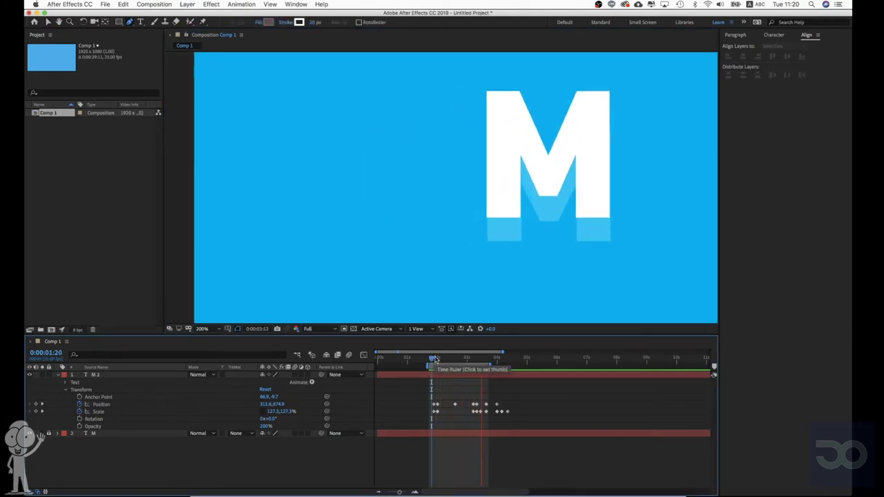
pyautogui.click(435, 360)
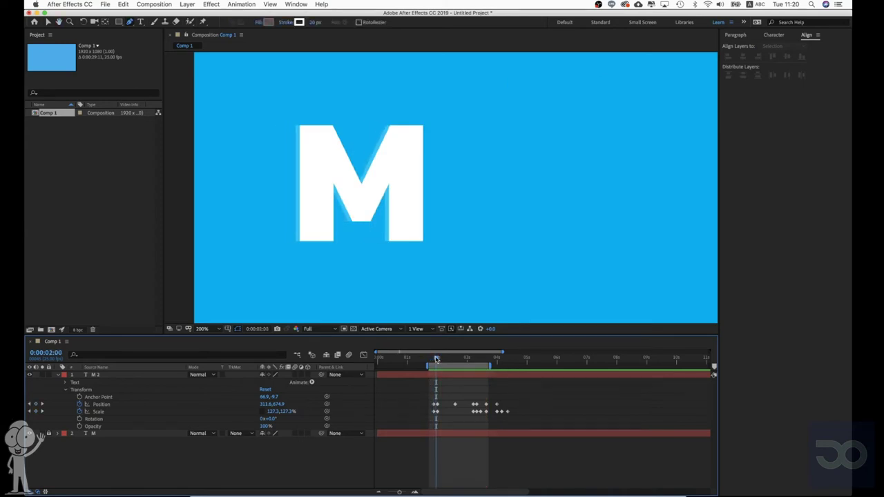
# Add a Scale keyframe to M 2 at 0:00:02:04 and squash its scale at 0:00:02:00 to about 162.3, 69.3%.
pyautogui.moveTo(435, 360); pyautogui.dragTo(441, 359)
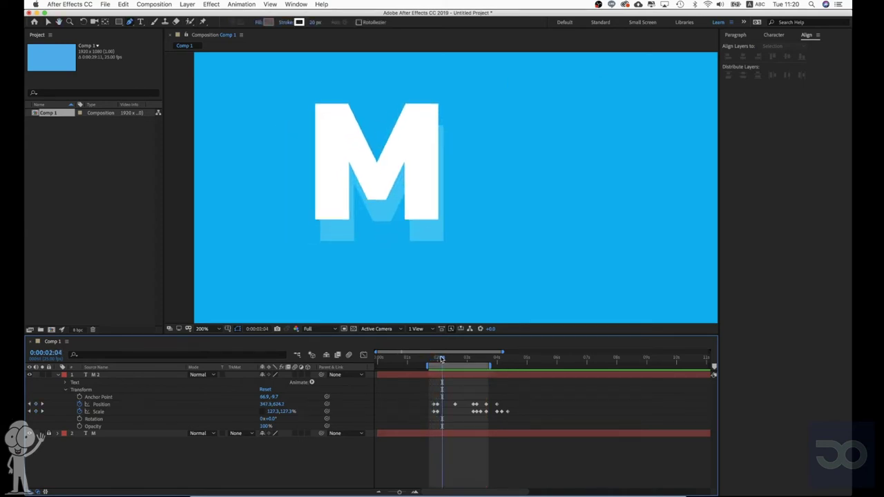
pyautogui.click(37, 412)
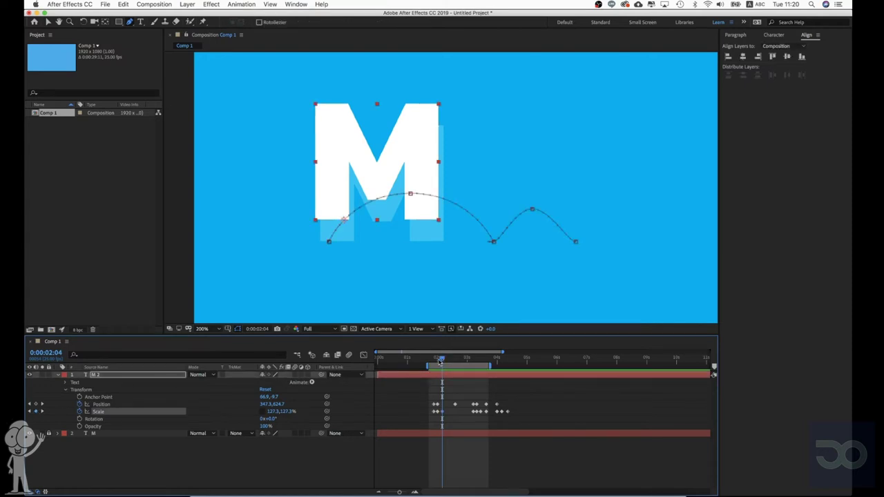
pyautogui.moveTo(440, 361); pyautogui.dragTo(437, 361)
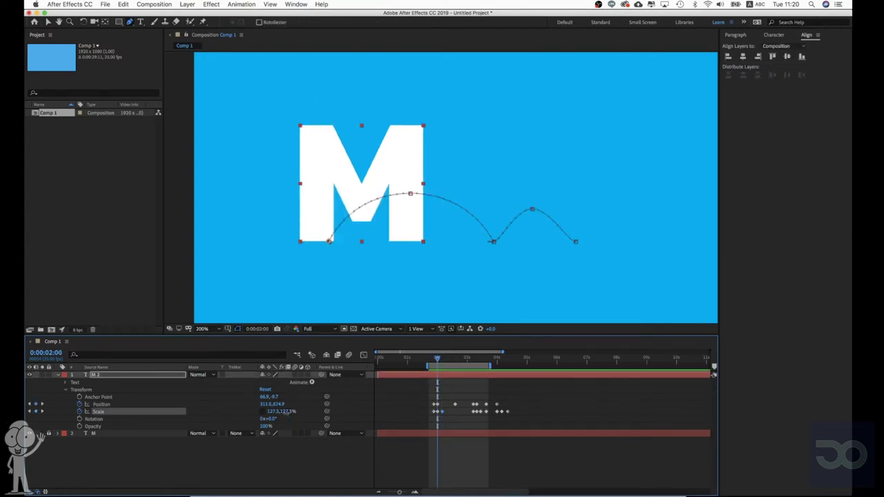
pyautogui.moveTo(285, 413); pyautogui.dragTo(286, 430)
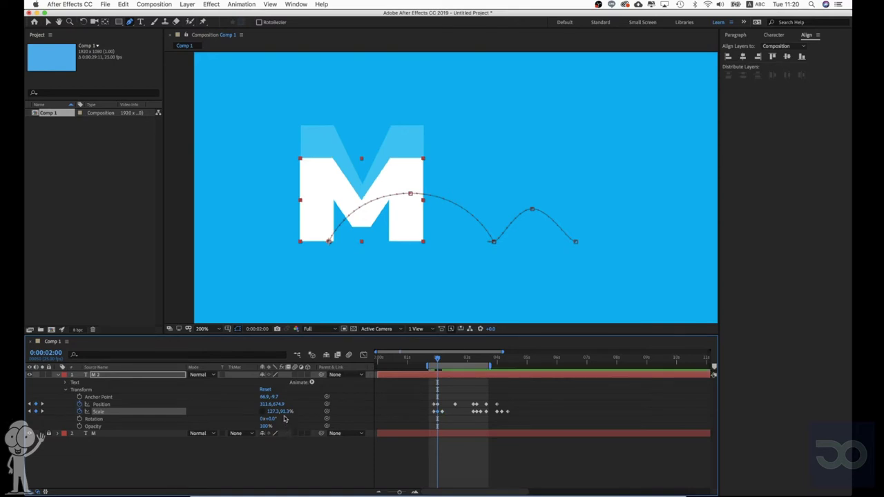
pyautogui.moveTo(285, 414)
pyautogui.mouseDown()
pyautogui.moveTo(285, 426)
pyautogui.moveTo(266, 413)
pyautogui.moveTo(280, 413)
pyautogui.mouseUp()
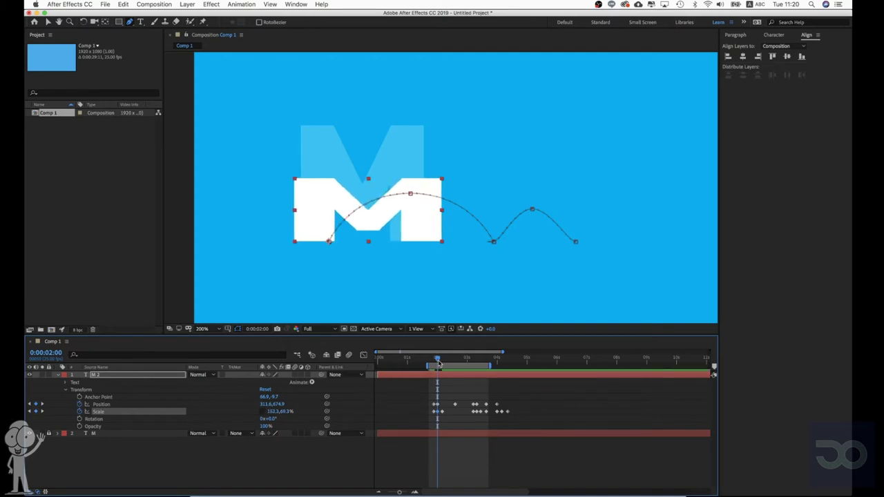
# Stretch M 2 vertically at the first hop's peak, 0:00:02:15, to a scale of 127.3, 156.3%.
pyautogui.moveTo(438, 360); pyautogui.dragTo(456, 360)
pyautogui.press('space')
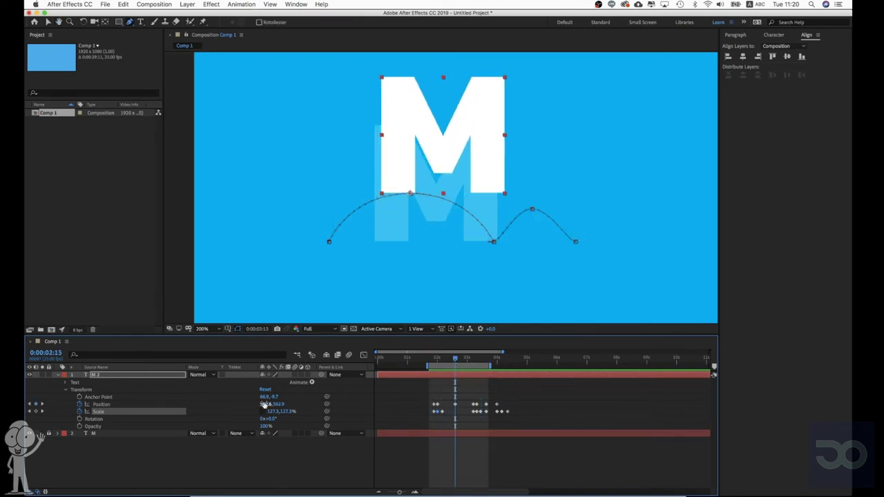
pyautogui.moveTo(286, 412); pyautogui.dragTo(297, 411)
pyautogui.moveTo(467, 253); pyautogui.dragTo(438, 290)
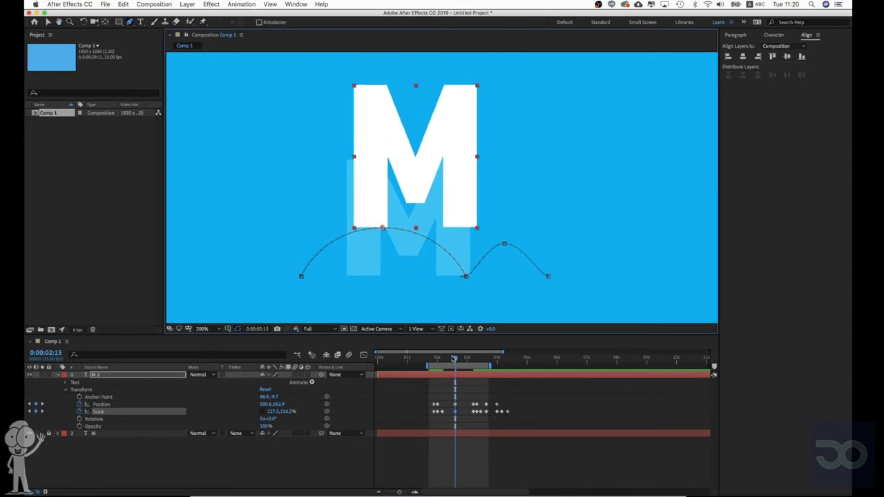
# Preview M 2's squash and stretch on the first hop from about 0:00:01:18.
pyautogui.moveTo(456, 359); pyautogui.dragTo(438, 361)
pyautogui.press('space')
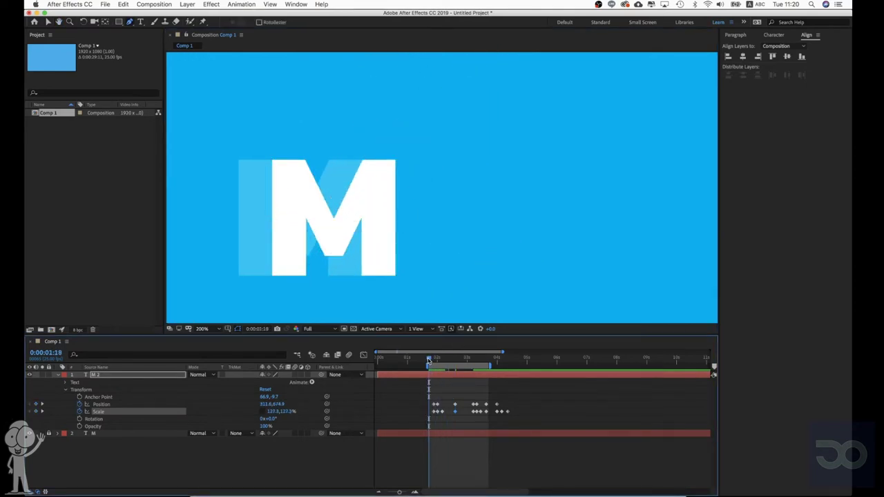
pyautogui.press('space')
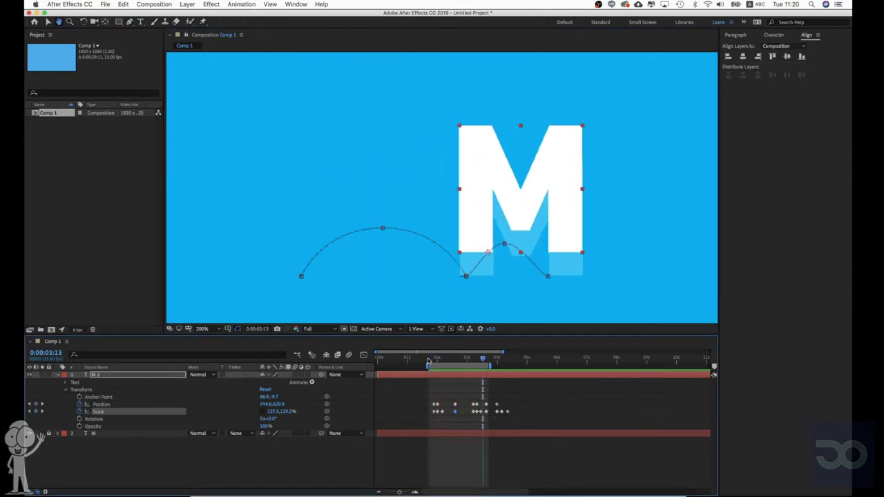
# Duplicate M 2's landing Position and Scale keyframes from 0:00:03:05 to 0:00:02:24 and 0:00:03:02.
pyautogui.moveTo(445, 360); pyautogui.dragTo(470, 364)
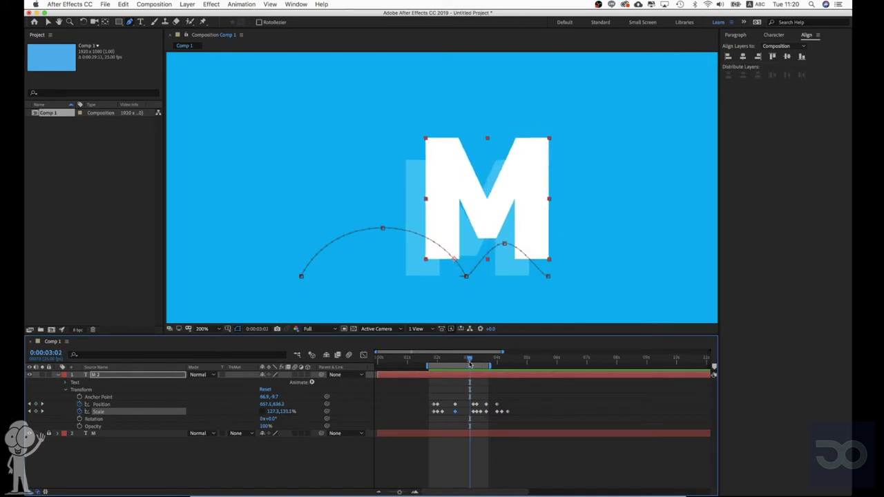
pyautogui.click(415, 492)
pyautogui.click(415, 492)
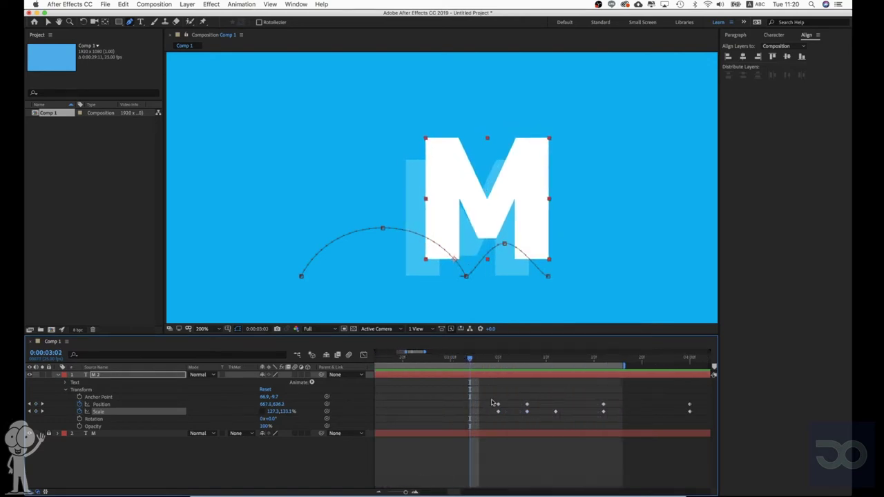
pyautogui.moveTo(493, 403); pyautogui.dragTo(503, 418)
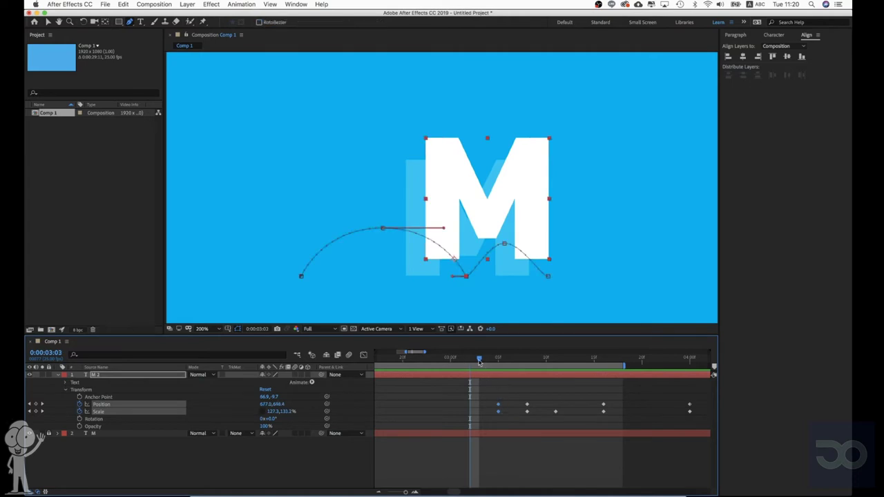
pyautogui.moveTo(479, 361); pyautogui.dragTo(498, 362)
pyautogui.moveTo(489, 398); pyautogui.dragTo(512, 422)
pyautogui.moveTo(478, 364)
pyautogui.mouseDown()
pyautogui.moveTo(450, 361)
pyautogui.moveTo(536, 367)
pyautogui.moveTo(467, 373)
pyautogui.mouseUp()
pyautogui.moveTo(463, 409); pyautogui.dragTo(471, 415)
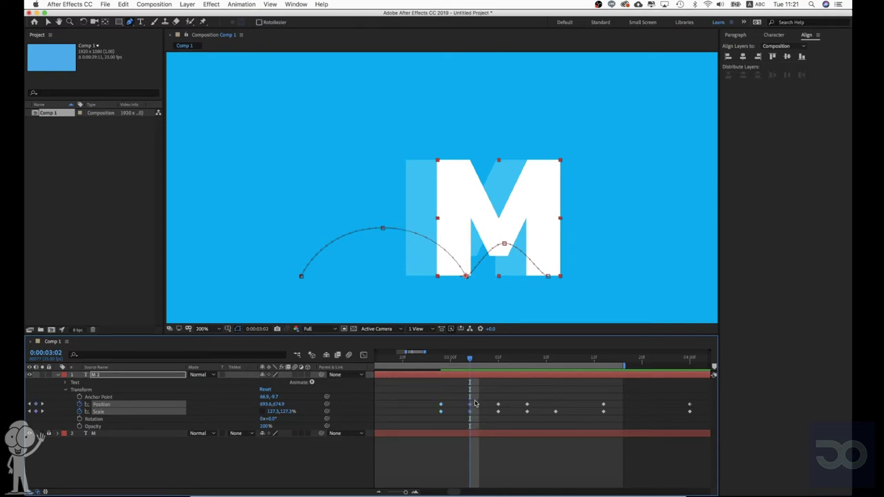
# Squash M 2 on landing at 0:00:03:02 to a scale of about 158.3, 65.3%.
pyautogui.click(314, 412)
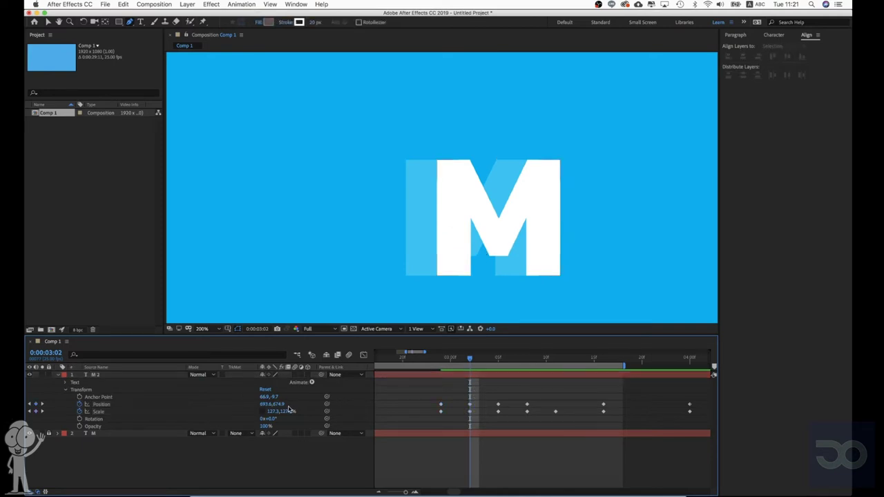
pyautogui.moveTo(288, 411)
pyautogui.mouseDown()
pyautogui.moveTo(272, 417)
pyautogui.moveTo(285, 413)
pyautogui.mouseUp()
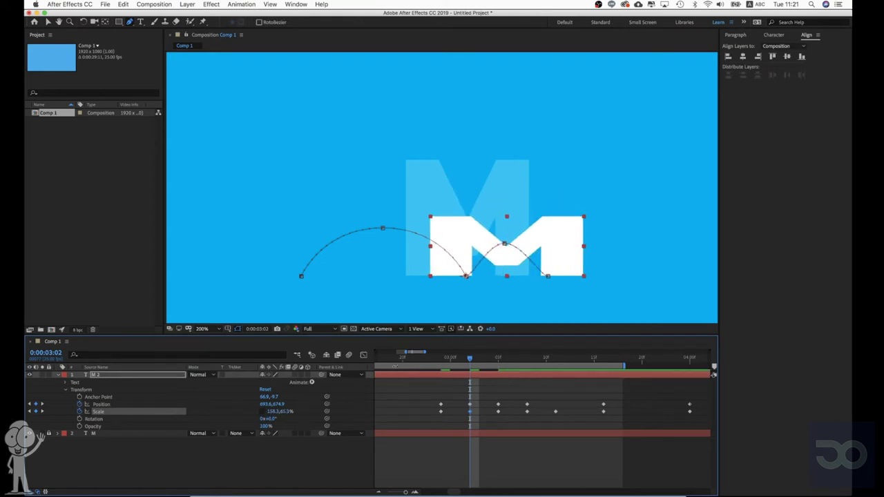
# Replay M 2's landing squash from about 0:00:02:19 and bring all of its hop keyframes into view.
pyautogui.moveTo(395, 362); pyautogui.dragTo(434, 371)
pyautogui.press('space')
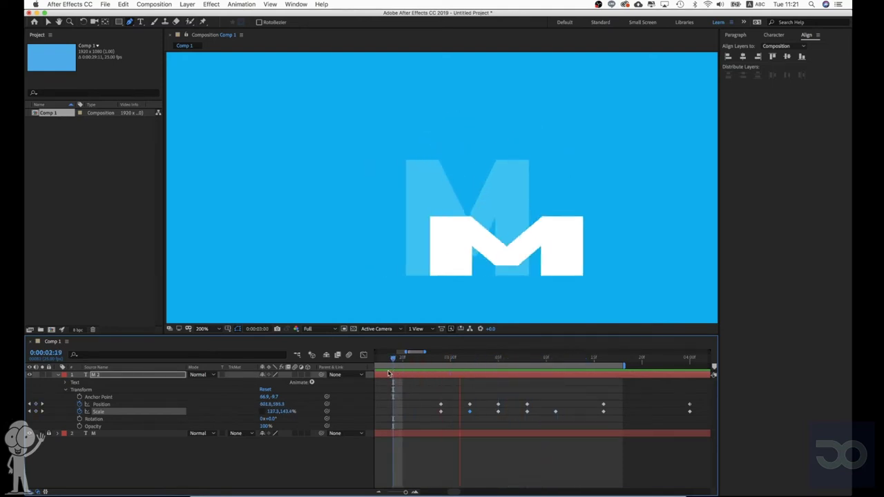
pyautogui.press('space')
pyautogui.press('g')
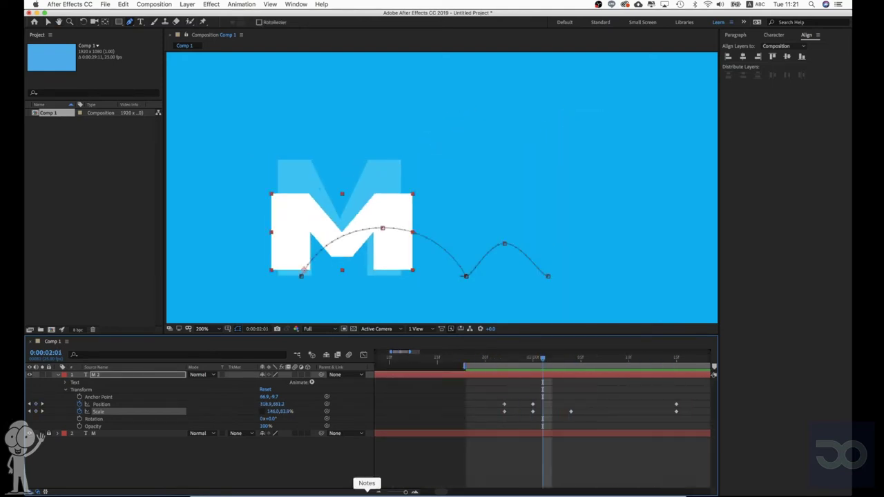
pyautogui.click(376, 491)
pyautogui.moveTo(432, 491); pyautogui.dragTo(447, 491)
# Copy M 2's Position and Scale keyframes at 0:00:02:24 and paste them at 0:00:03:03.
pyautogui.moveTo(466, 360); pyautogui.dragTo(490, 364)
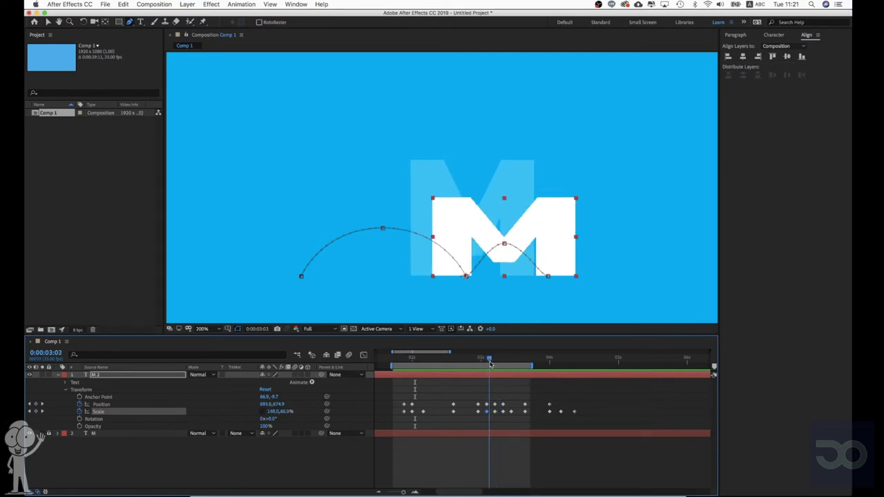
pyautogui.click(414, 492)
pyautogui.click(414, 493)
pyautogui.moveTo(436, 402); pyautogui.dragTo(452, 420)
pyautogui.press('super+v')
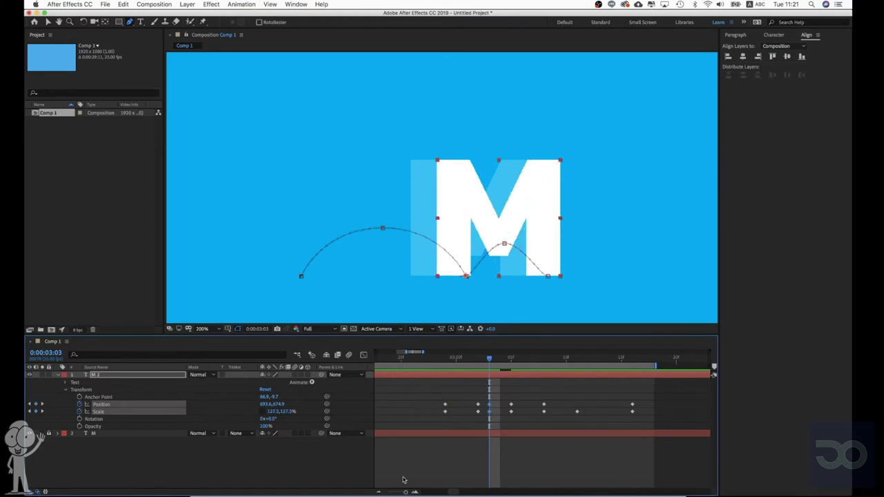
# Shift M 2's keyframes from 0:00:03:03 onward five frames later, and pull the first Position and Scale pair back to 0:00:03:05.
pyautogui.click(377, 493)
pyautogui.moveTo(679, 393); pyautogui.dragTo(527, 414)
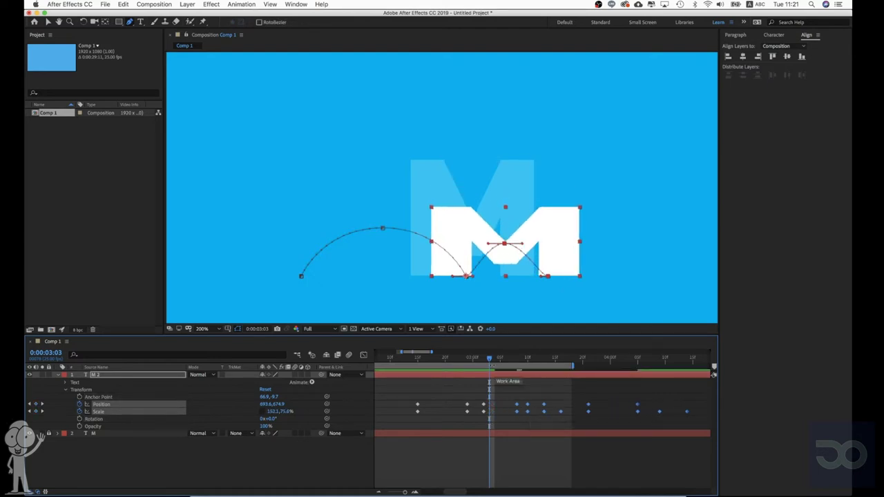
pyautogui.moveTo(490, 361); pyautogui.dragTo(517, 361)
pyautogui.click(527, 394)
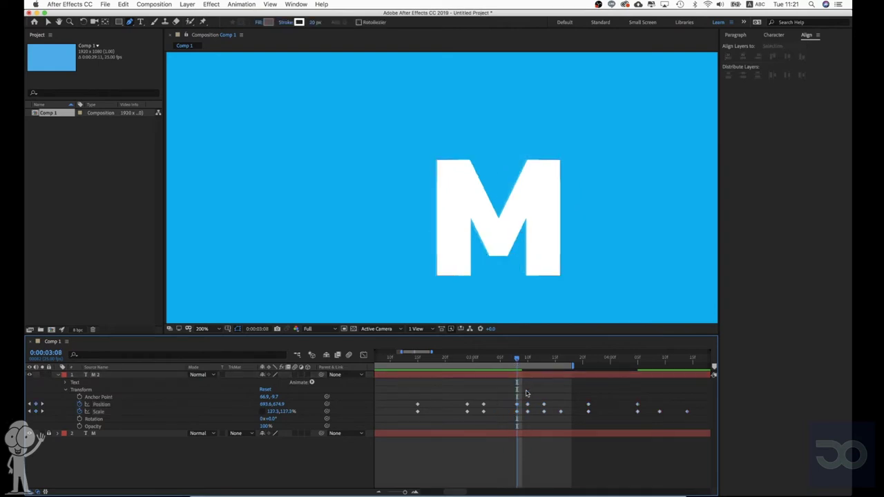
pyautogui.click(517, 413)
pyautogui.moveTo(517, 412); pyautogui.dragTo(500, 414)
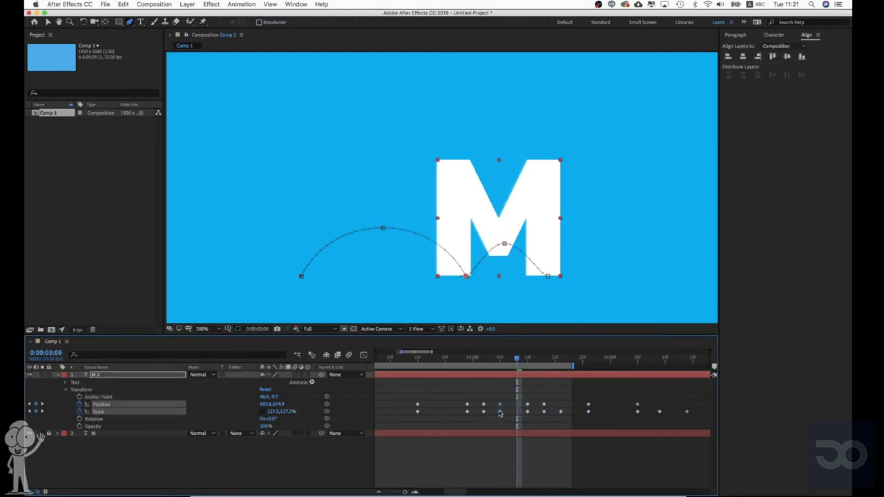
# Scrub M 2 to 0:00:03:09 and extend the work area's end past the last keyframe to about 0:00:04:19.
pyautogui.moveTo(475, 359); pyautogui.dragTo(522, 358)
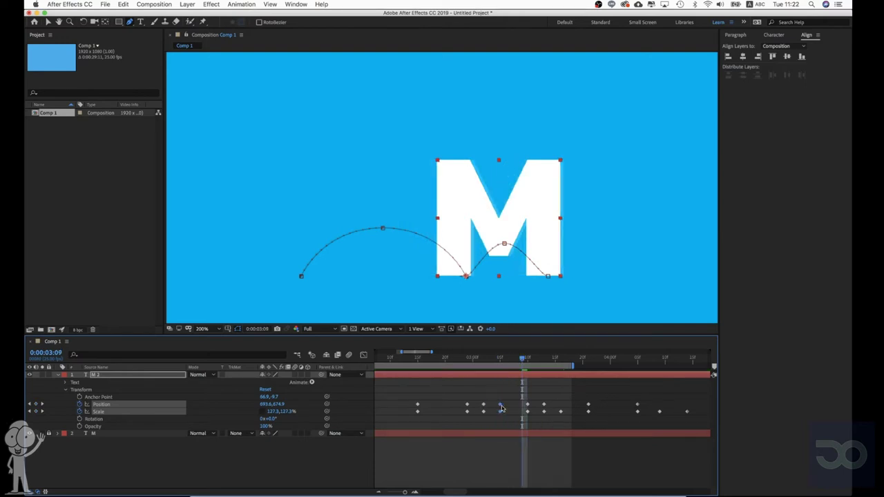
pyautogui.click(378, 492)
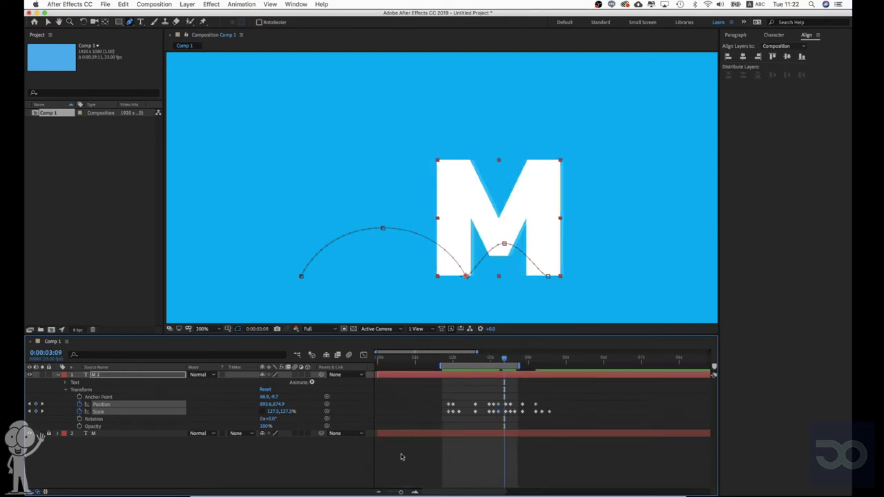
pyautogui.moveTo(521, 365); pyautogui.dragTo(550, 365)
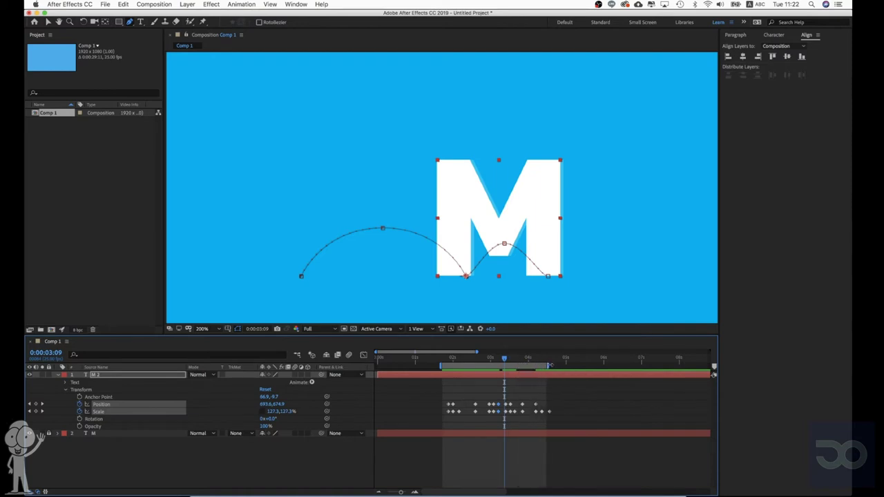
# Play both hops from 0:00:01:20 and check the second take-off up to about 0:00:03:17.
pyautogui.click(445, 361)
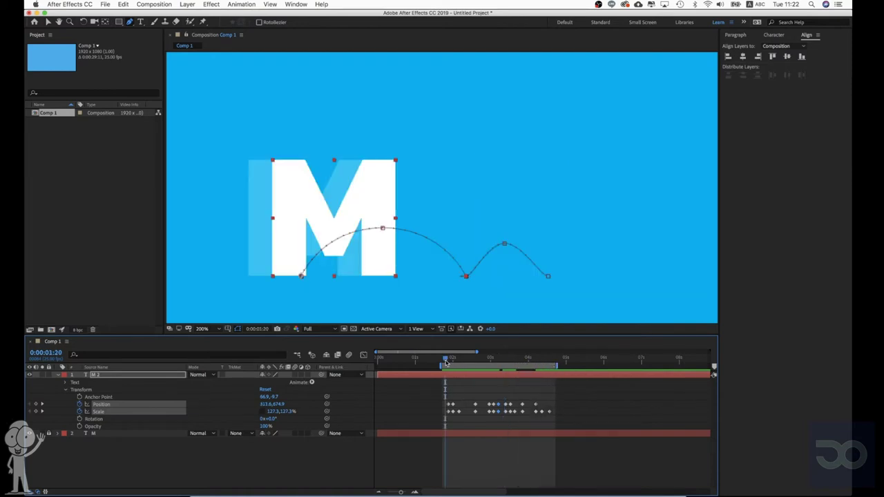
pyautogui.press('space')
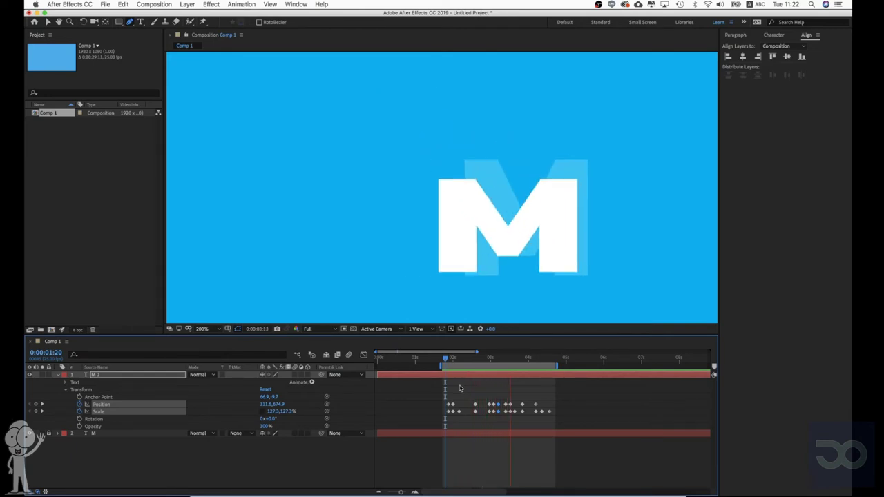
pyautogui.press('space')
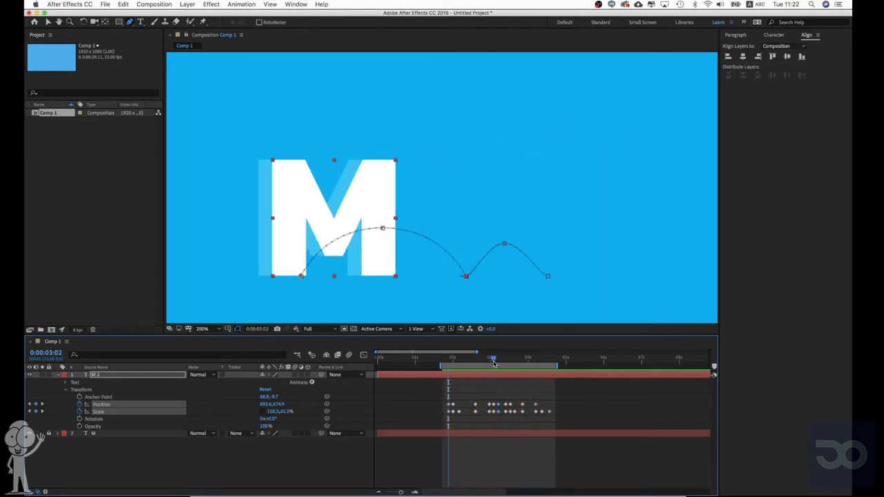
pyautogui.moveTo(494, 364); pyautogui.dragTo(517, 364)
pyautogui.press('space')
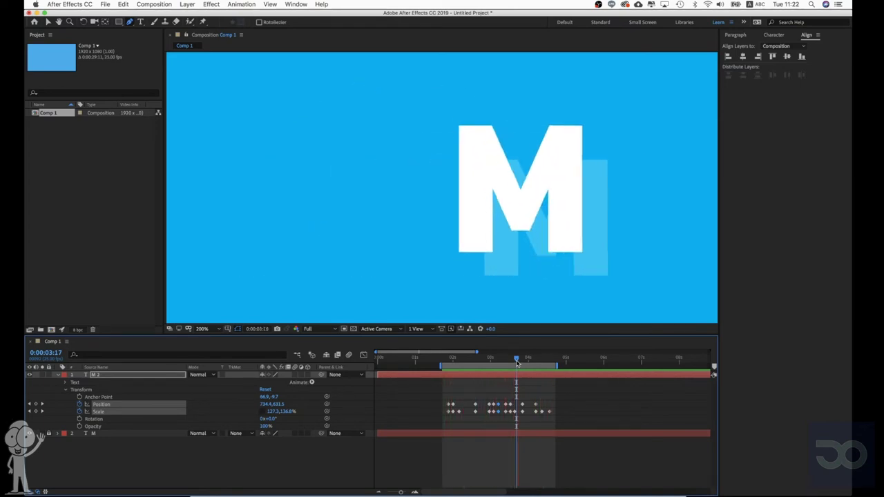
# Reduce M 2's vertical scale slightly with a new Scale keyframe at 0:00:03:07, between the two hops.
pyautogui.click(495, 361)
pyautogui.moveTo(495, 360)
pyautogui.mouseDown()
pyautogui.moveTo(479, 361)
pyautogui.moveTo(500, 363)
pyautogui.mouseUp()
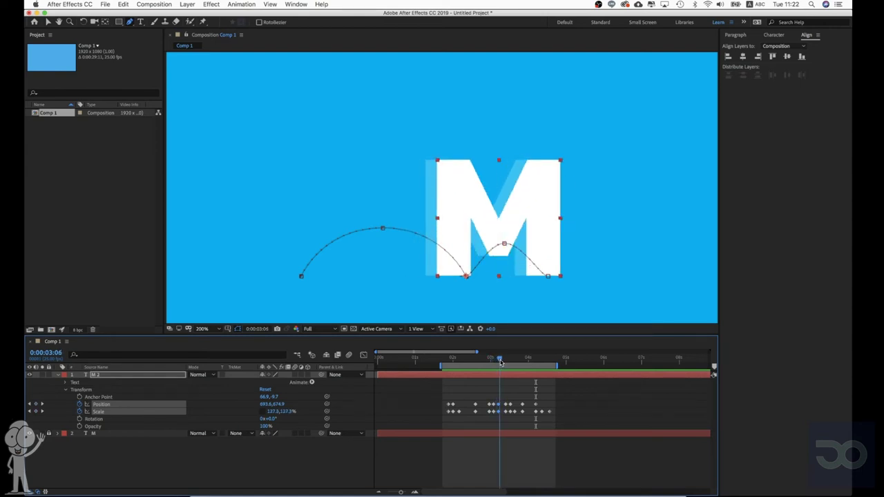
pyautogui.click(508, 389)
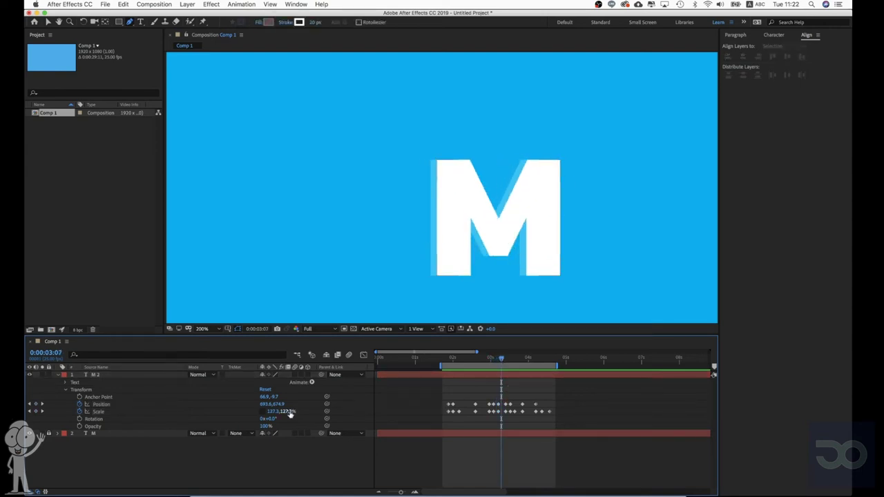
pyautogui.click(98, 412)
pyautogui.click(436, 376)
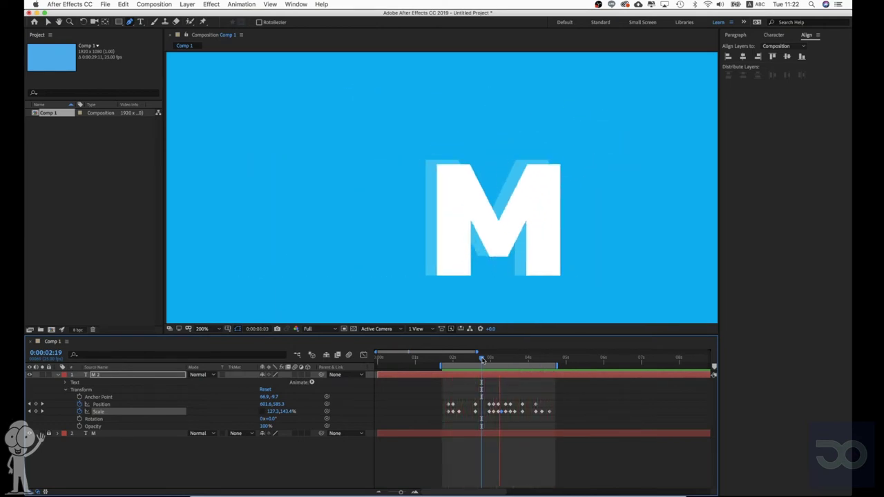
# Move the work area back to the composition's start and inspect the faint M's approach between 0:00:00:22 and 0:00:01:02.
pyautogui.press('space')
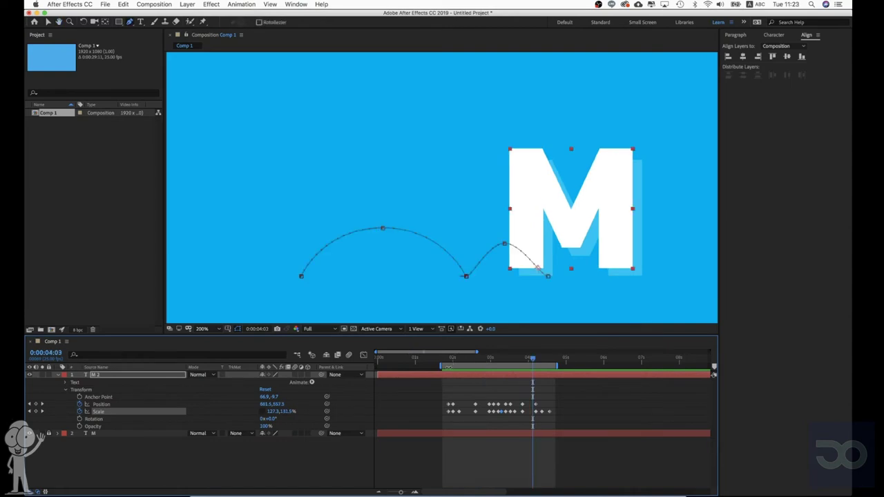
pyautogui.moveTo(448, 367); pyautogui.dragTo(417, 363)
pyautogui.press('space')
pyautogui.moveTo(381, 293); pyautogui.dragTo(468, 284)
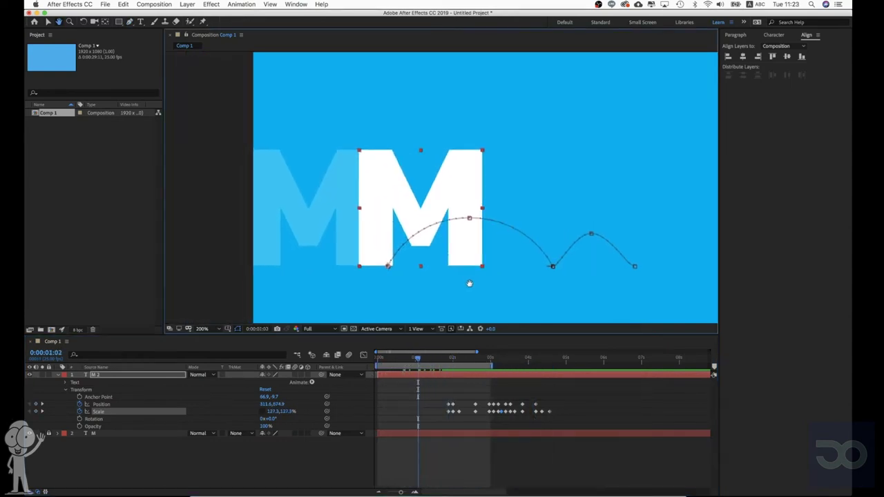
pyautogui.moveTo(416, 361)
pyautogui.mouseDown()
pyautogui.moveTo(430, 363)
pyautogui.moveTo(406, 364)
pyautogui.moveTo(422, 365)
pyautogui.moveTo(412, 359)
pyautogui.mouseUp()
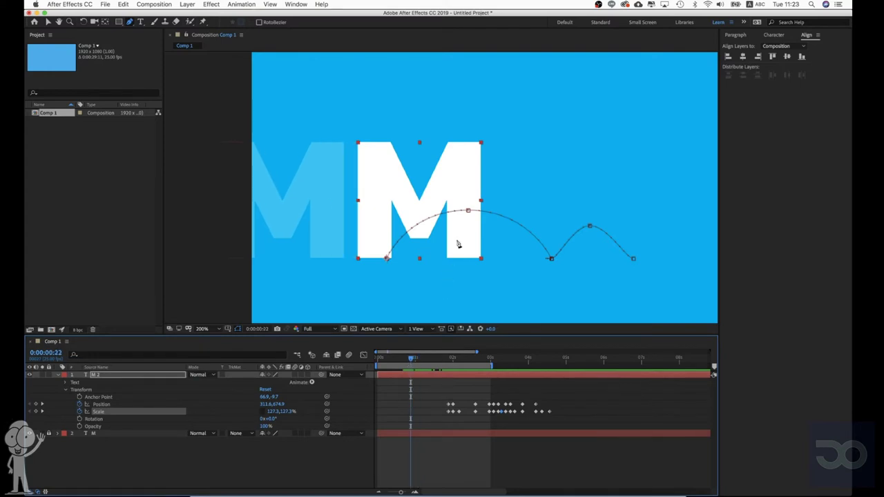
# Move M 2 left to about X -7.4 at 0:00:00:22, keeping its height, and add a Scale keyframe there.
pyautogui.press('v')
pyautogui.moveTo(459, 244); pyautogui.dragTo(324, 251)
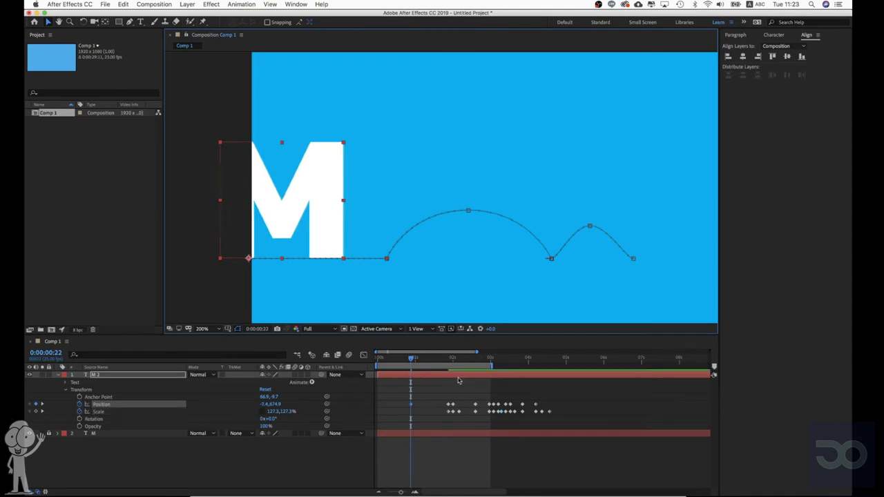
pyautogui.click(36, 412)
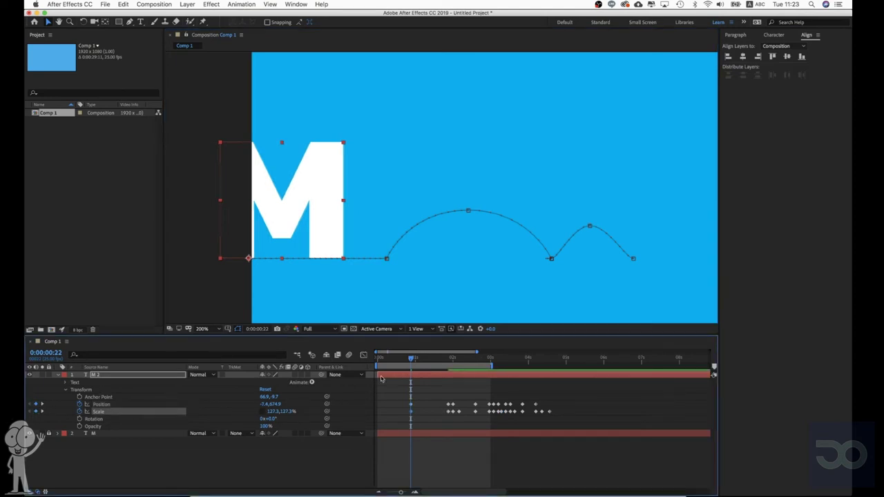
# Try raising M 2 into a rounded hop peak at 0:00:01:07, and delete that Position keyframe.
pyautogui.moveTo(414, 362)
pyautogui.mouseDown()
pyautogui.moveTo(433, 362)
pyautogui.moveTo(426, 362)
pyautogui.mouseUp()
pyautogui.moveTo(386, 232); pyautogui.dragTo(384, 186)
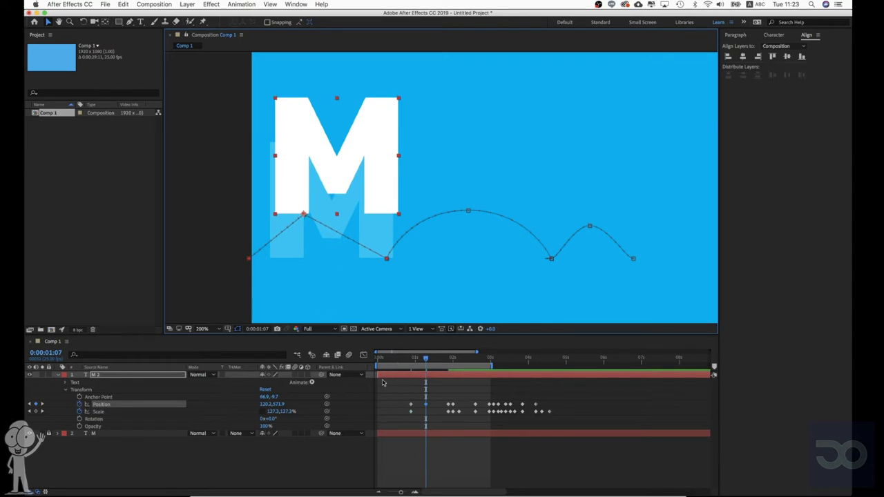
pyautogui.click(129, 22)
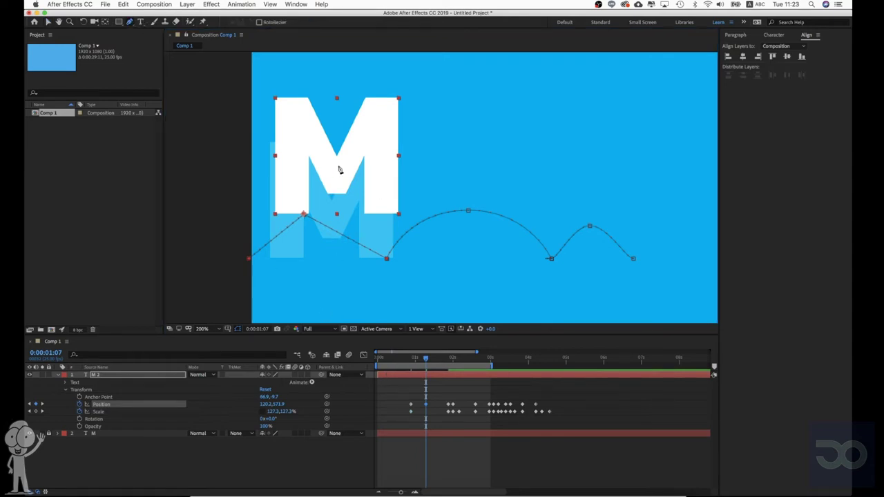
pyautogui.moveTo(304, 214); pyautogui.dragTo(334, 214)
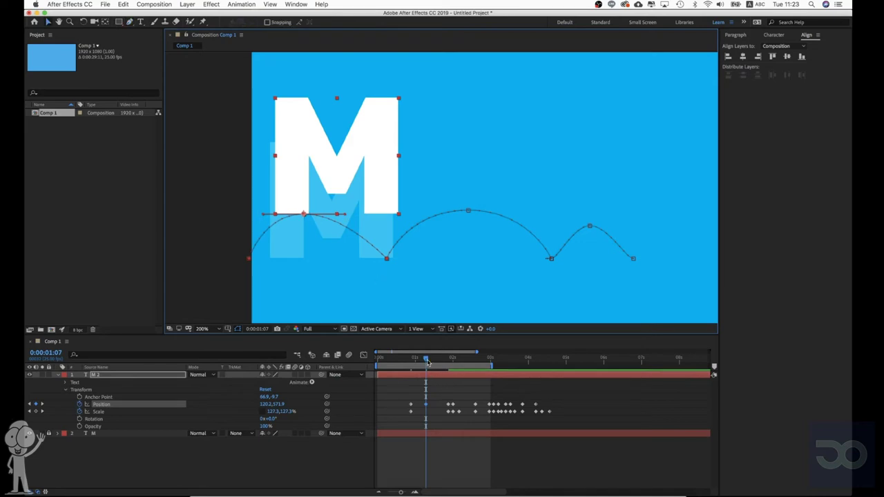
pyautogui.moveTo(428, 362); pyautogui.dragTo(429, 362)
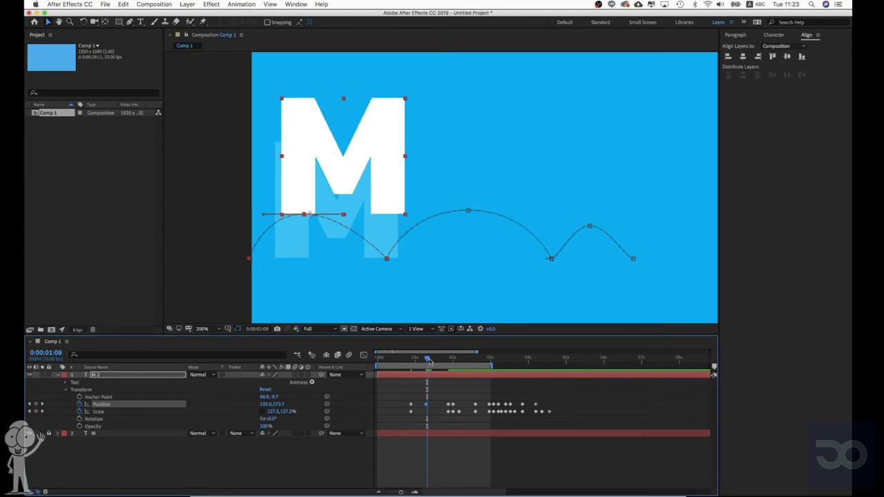
pyautogui.moveTo(423, 398); pyautogui.dragTo(431, 408)
pyautogui.press('Delete')
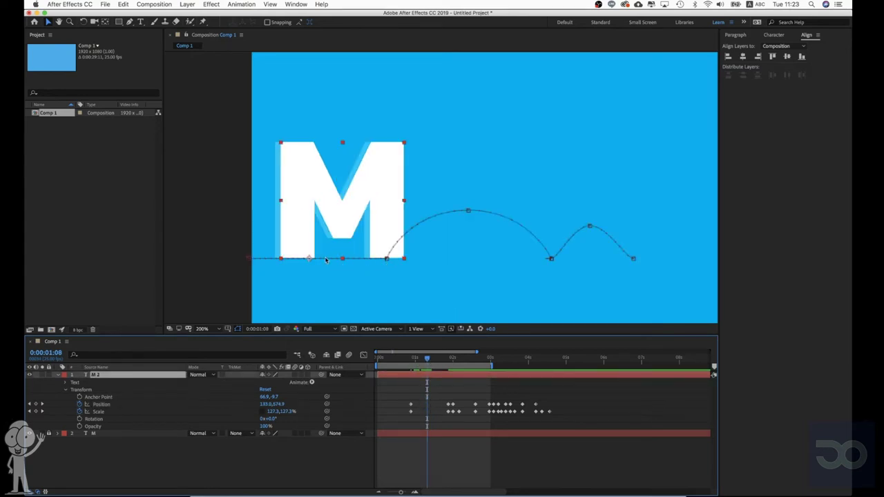
# Raise M 2 to about Y 575 at 0:00:01:09 and curve the motion path at that keyframe into a smooth hop arc.
pyautogui.moveTo(429, 359); pyautogui.dragTo(431, 360)
pyautogui.moveTo(351, 210); pyautogui.dragTo(343, 172)
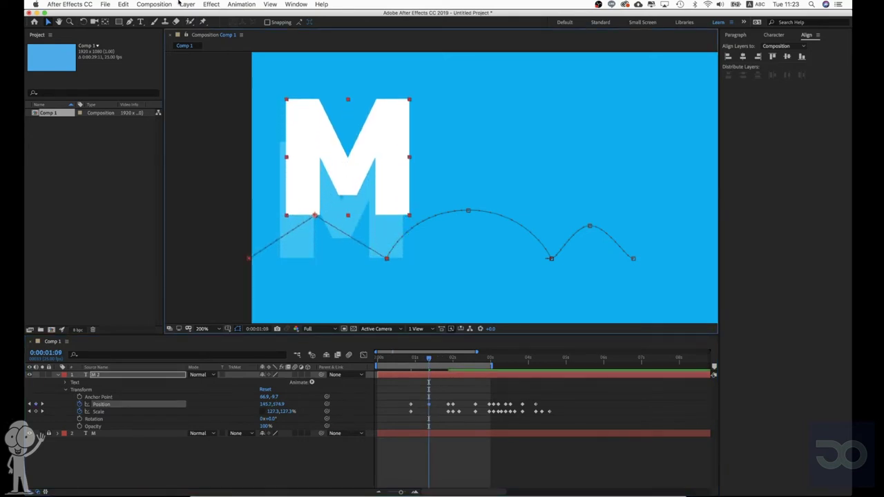
pyautogui.click(129, 22)
pyautogui.moveTo(315, 216); pyautogui.dragTo(359, 216)
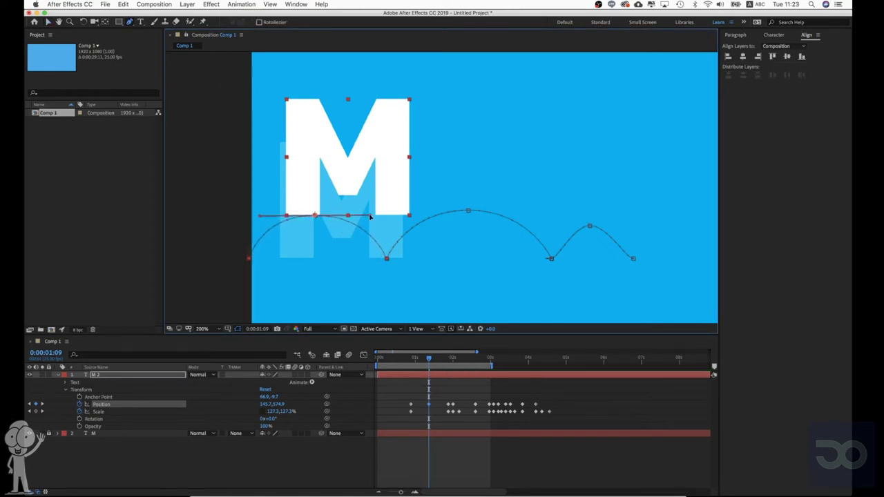
pyautogui.click(439, 440)
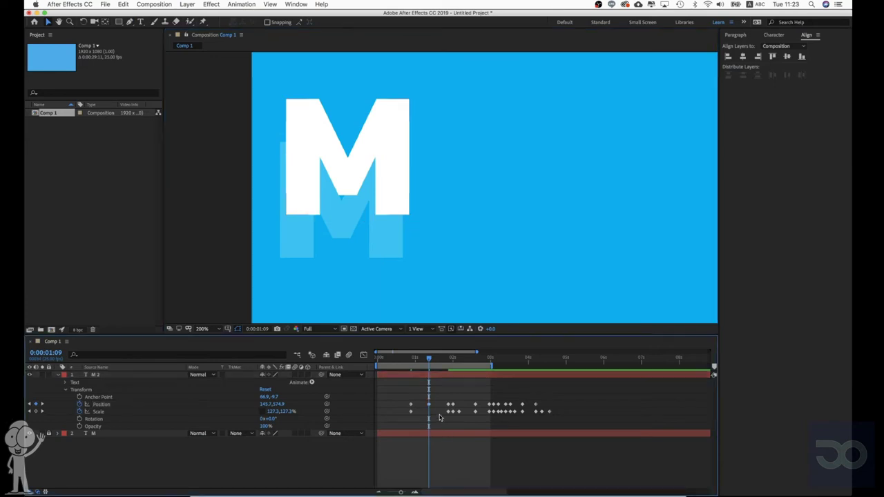
# Play the new opening hop from about 0:00:00:21 and check its peak at 0:00:01:09.
pyautogui.moveTo(428, 358); pyautogui.dragTo(409, 375)
pyautogui.press('space')
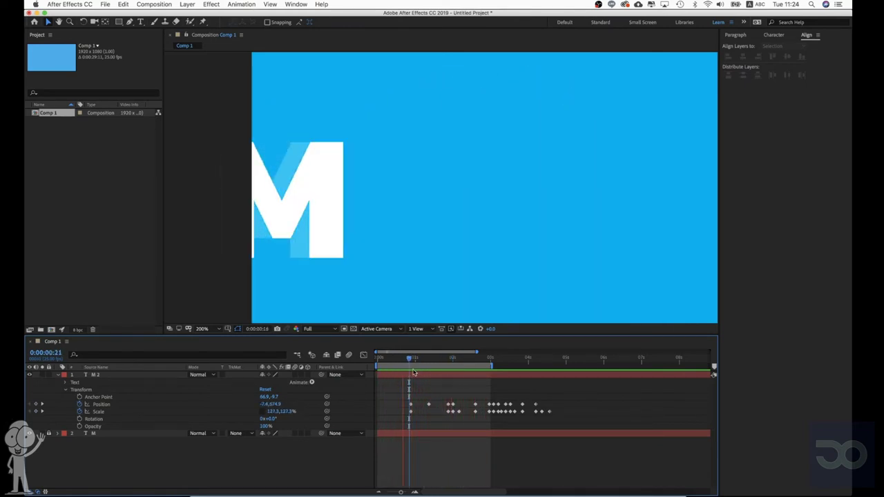
pyautogui.click(416, 363)
pyautogui.moveTo(417, 361); pyautogui.dragTo(427, 361)
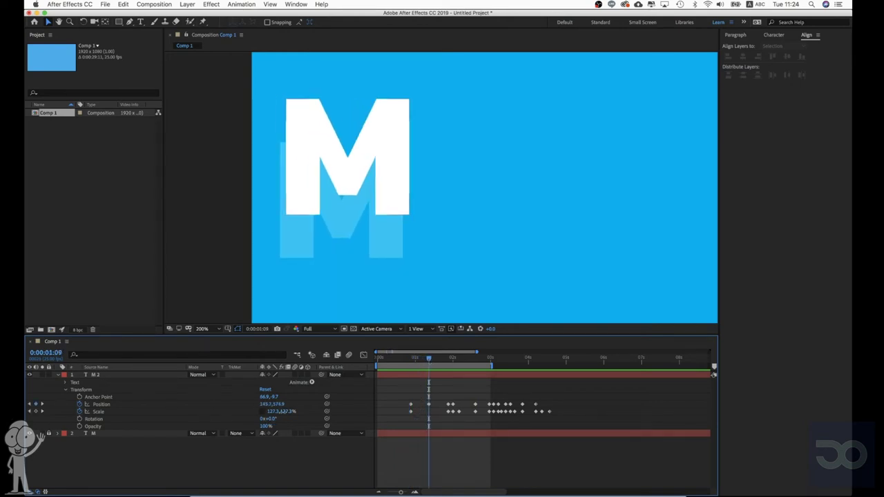
# Hold M 2's scale with a Scale keyframe at 0:00:01:02 and stretch it vertically to about 147% at 0:00:01:09.
pyautogui.moveTo(282, 412); pyautogui.dragTo(292, 412)
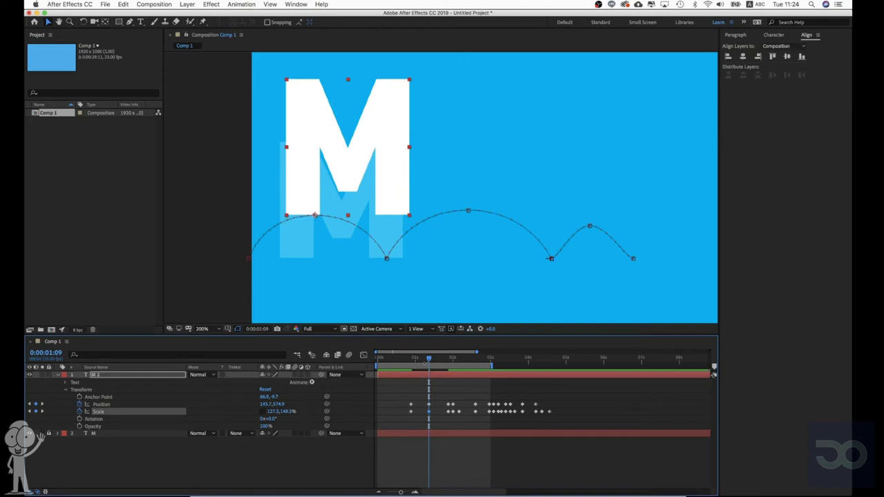
pyautogui.moveTo(422, 361)
pyautogui.mouseDown()
pyautogui.moveTo(410, 365)
pyautogui.moveTo(417, 362)
pyautogui.mouseUp()
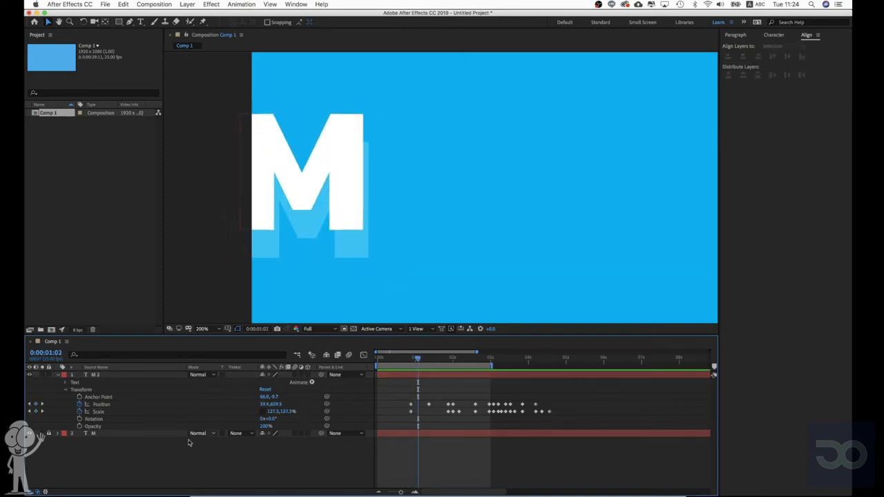
pyautogui.click(37, 413)
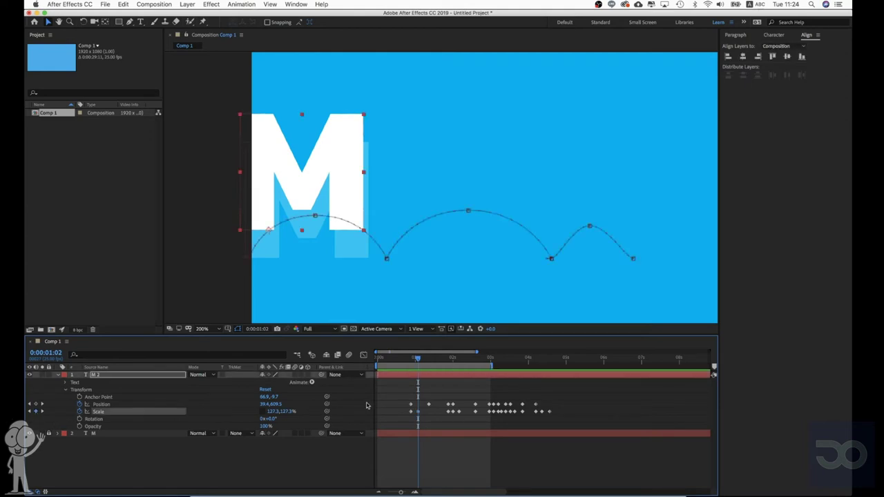
pyautogui.moveTo(418, 359); pyautogui.dragTo(429, 360)
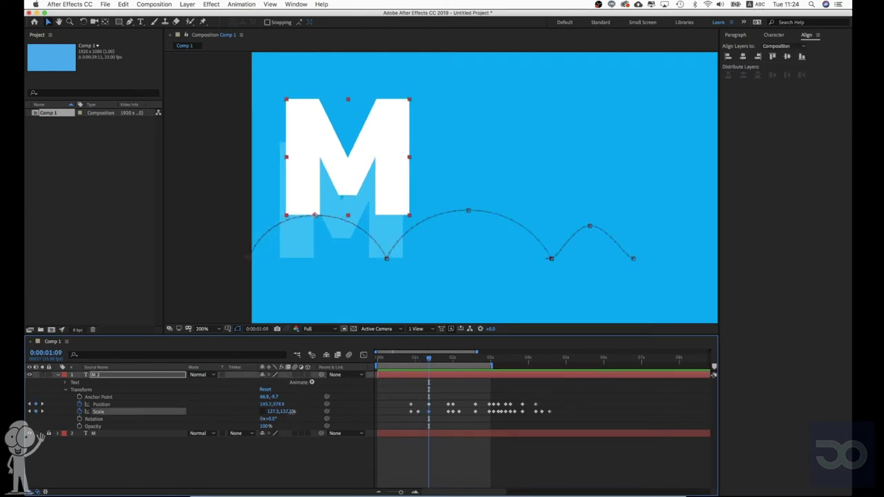
pyautogui.moveTo(294, 412); pyautogui.dragTo(315, 411)
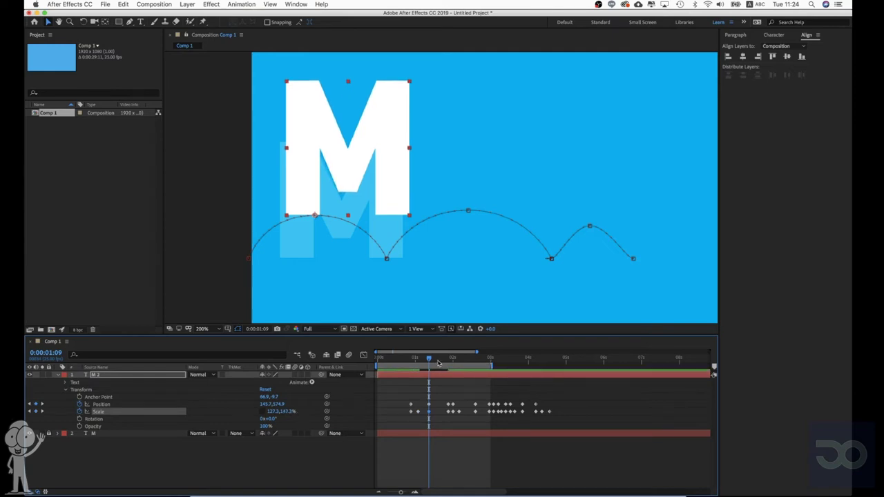
# Add Position and Scale keyframes to M 2 at 0:00:00:17 and squash its vertical scale slightly at 0:00:00:22.
pyautogui.moveTo(438, 362); pyautogui.dragTo(405, 373)
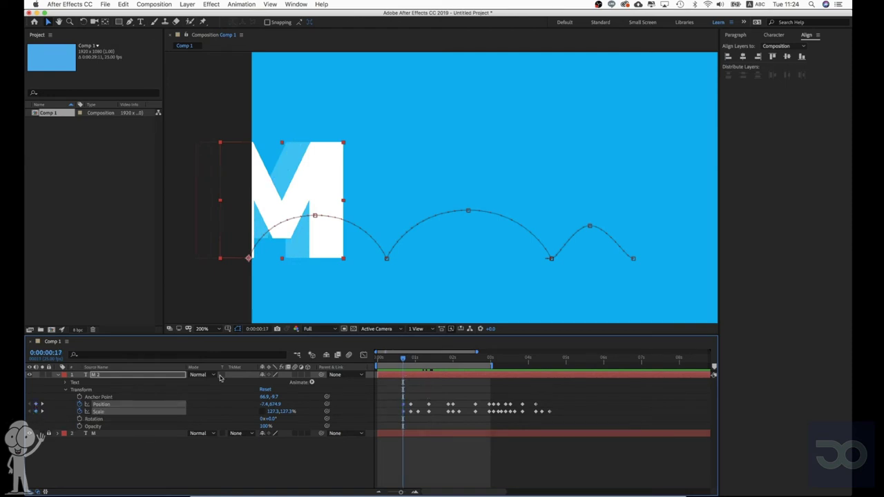
pyautogui.moveTo(411, 362); pyautogui.dragTo(410, 364)
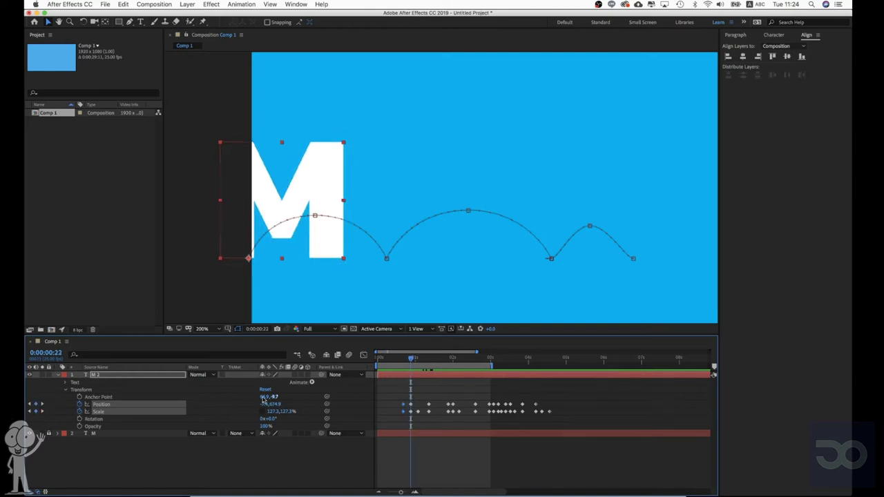
pyautogui.moveTo(284, 411)
pyautogui.mouseDown()
pyautogui.moveTo(268, 411)
pyautogui.moveTo(278, 411)
pyautogui.mouseUp()
# Preview the new take-off from 0:00:00:11, extend the work area's end past the last keyframe, and play the full hop sequence.
pyautogui.moveTo(406, 364); pyautogui.dragTo(394, 365)
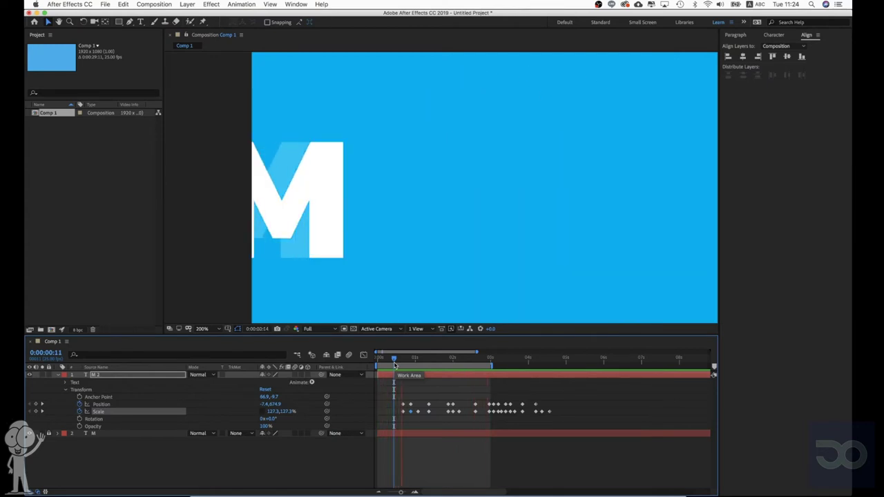
pyautogui.press('space')
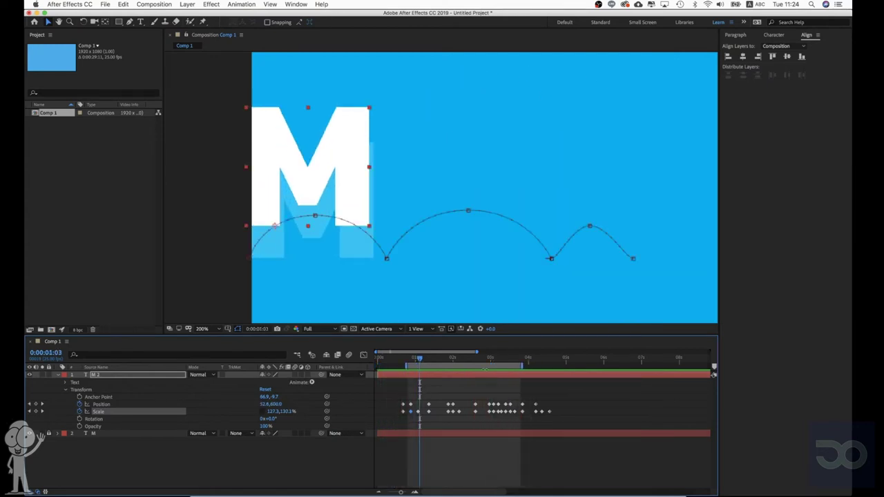
pyautogui.moveTo(514, 364); pyautogui.dragTo(561, 364)
pyautogui.press('space')
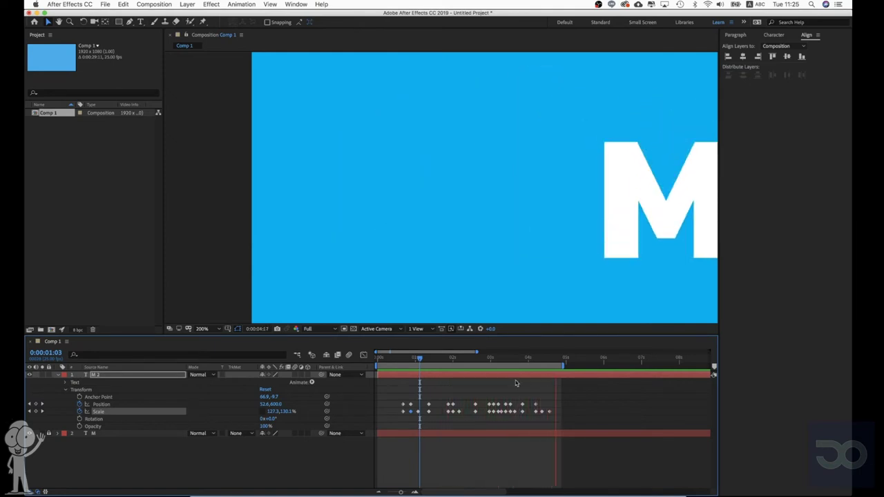
pyautogui.press('space')
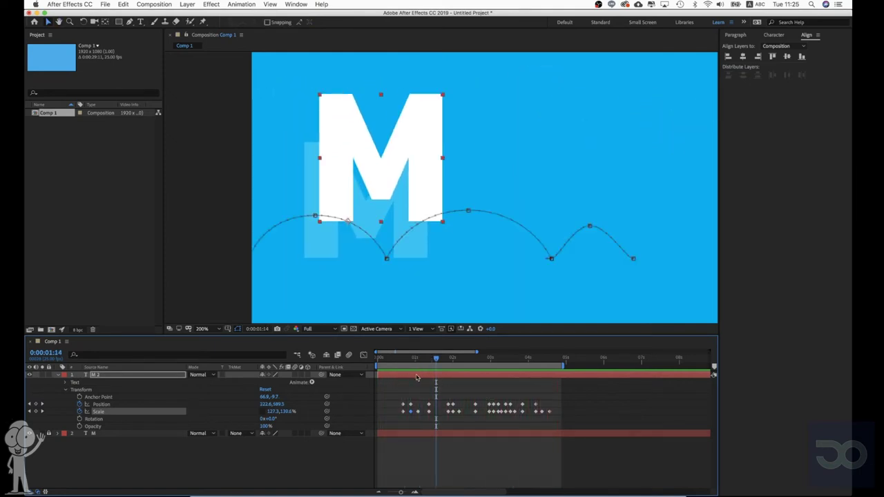
# Move M 2 horizontally off the composition's left edge to about X -258 at 0:00:00:00.
pyautogui.moveTo(382, 360)
pyautogui.mouseDown()
pyautogui.moveTo(414, 360)
pyautogui.moveTo(378, 371)
pyautogui.mouseUp()
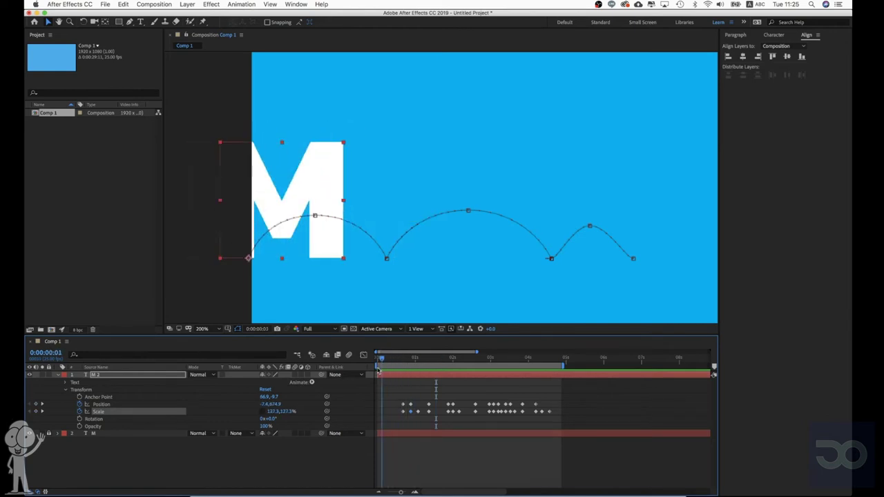
pyautogui.moveTo(290, 290); pyautogui.dragTo(398, 279)
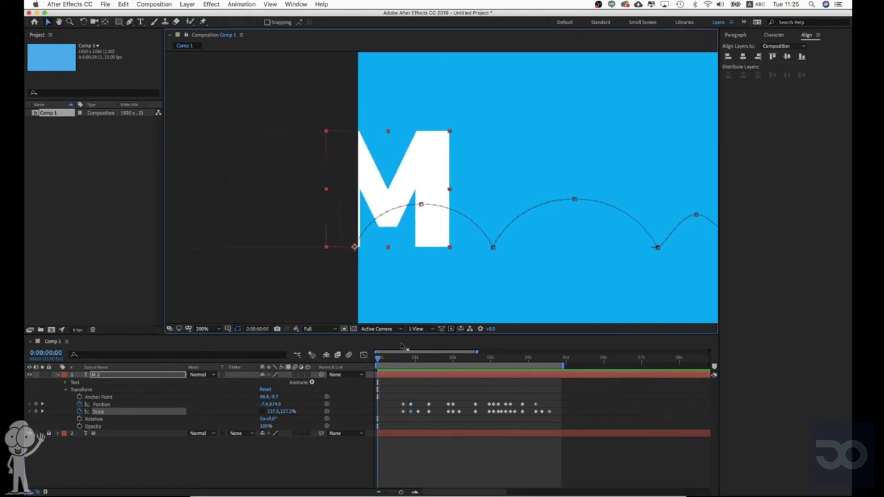
pyautogui.moveTo(433, 232); pyautogui.dragTo(325, 234)
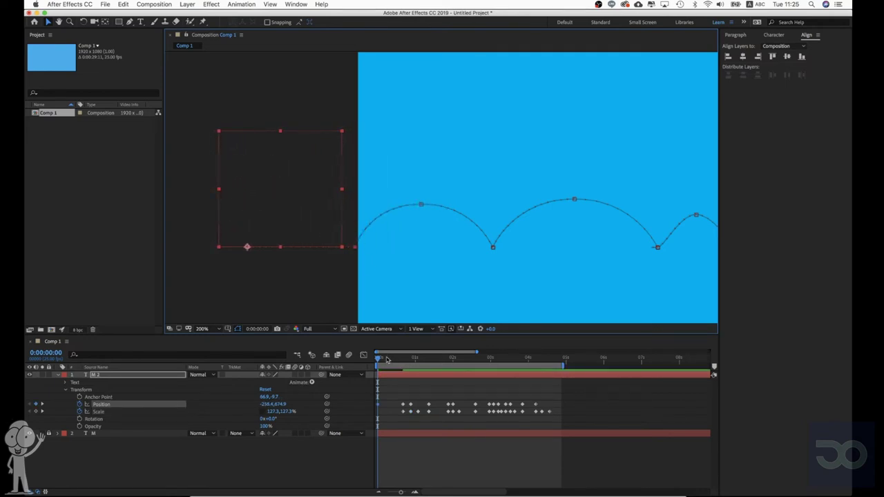
# Raise M 2 to Y 614.9 at 0:00:00:09, round its motion path there, and stretch its vertical scale to about 141%.
pyautogui.moveTo(387, 360); pyautogui.dragTo(391, 360)
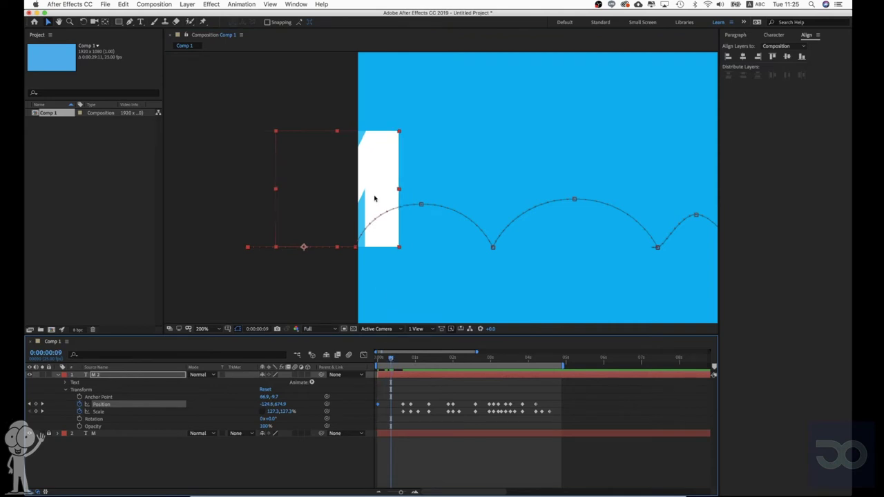
pyautogui.hotkey('shift', 'Up')
pyautogui.hotkey('shift', 'Up')
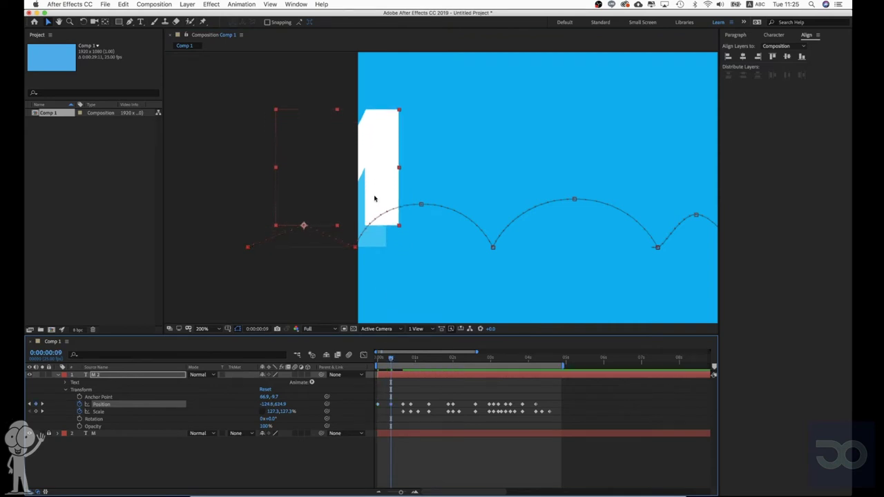
pyautogui.click(130, 23)
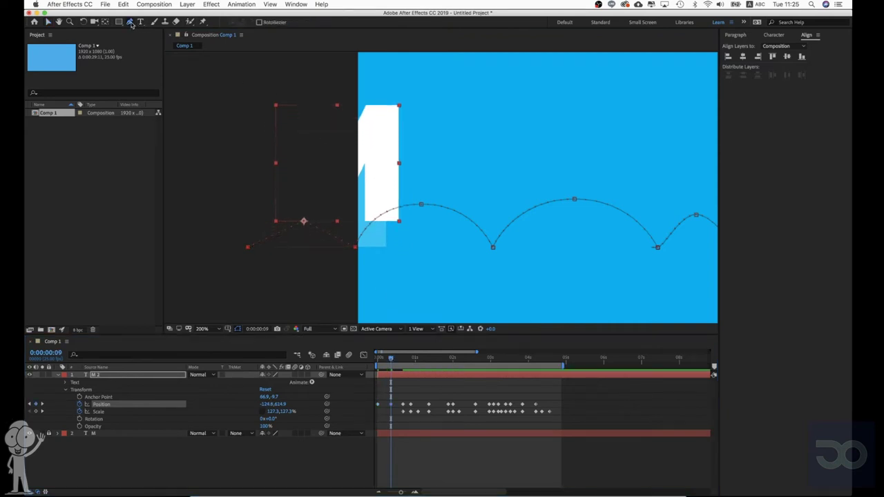
pyautogui.moveTo(303, 223); pyautogui.dragTo(331, 223)
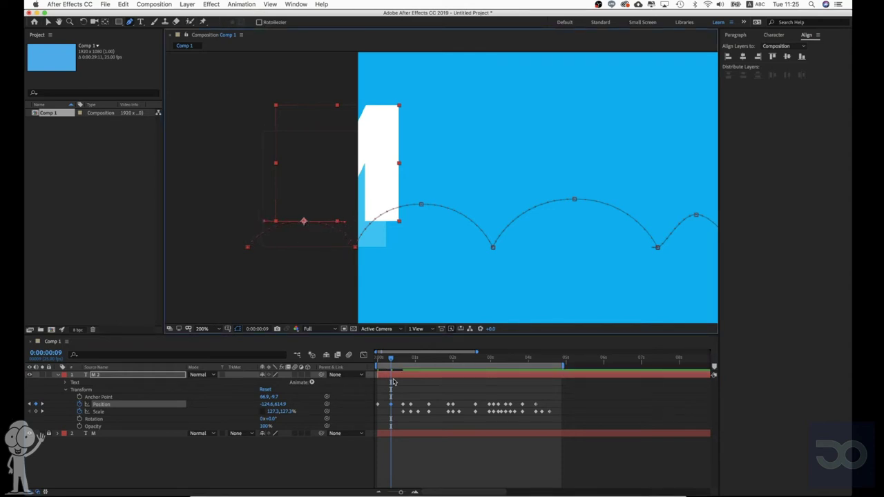
pyautogui.moveTo(390, 361)
pyautogui.mouseDown()
pyautogui.moveTo(367, 364)
pyautogui.moveTo(415, 357)
pyautogui.moveTo(378, 360)
pyautogui.moveTo(389, 361)
pyautogui.mouseUp()
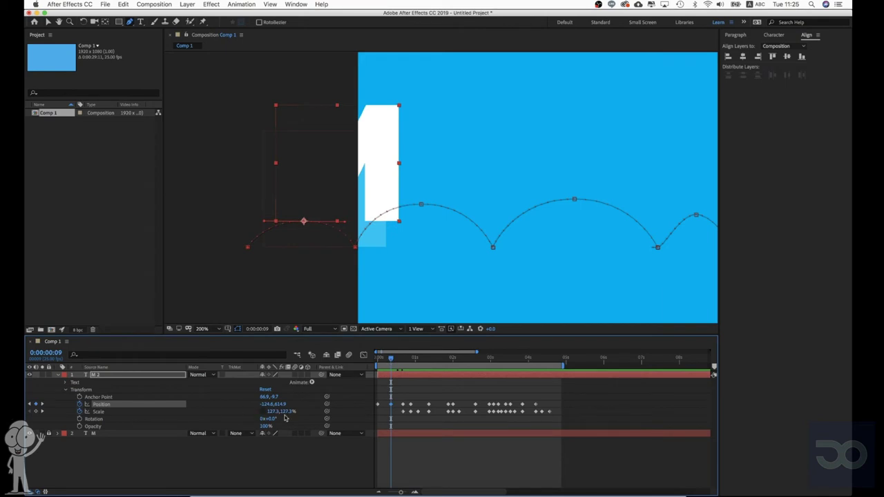
pyautogui.moveTo(285, 412); pyautogui.dragTo(292, 412)
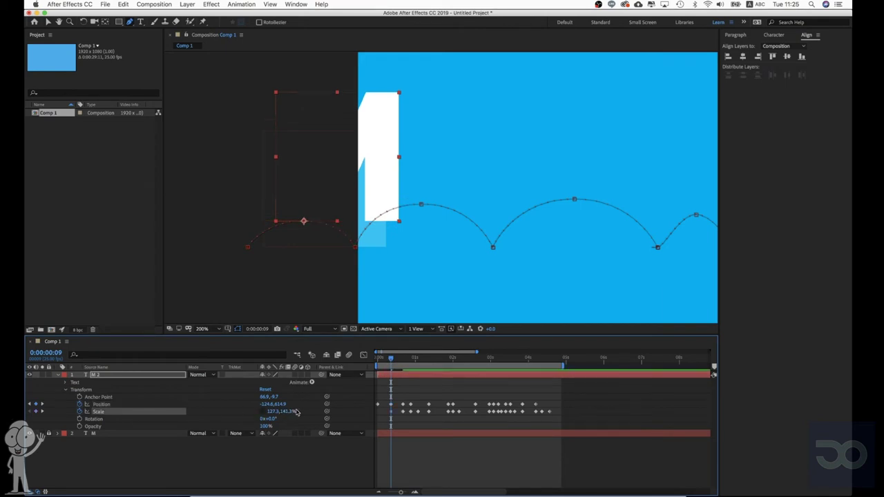
# Scrub through M 2's opening hops to 0:00:01:11 and show the whole composition at 100% magnification.
pyautogui.moveTo(392, 360); pyautogui.dragTo(434, 360)
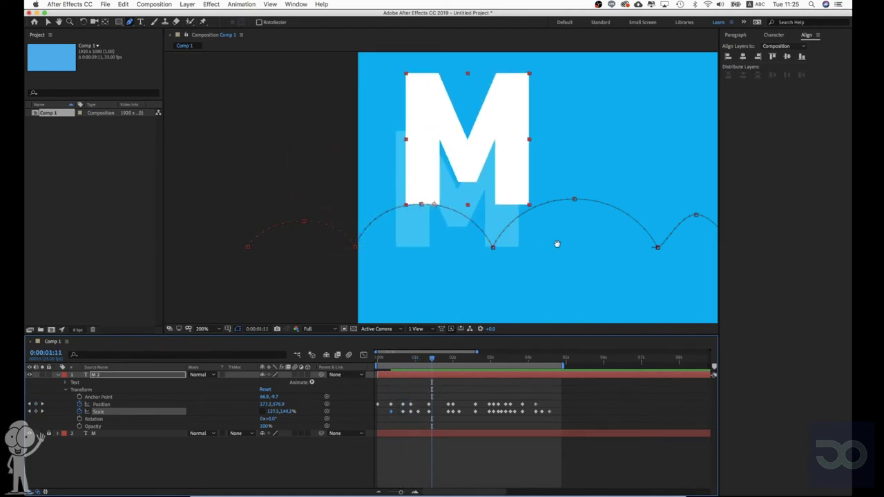
pyautogui.press('space')
pyautogui.moveTo(557, 244); pyautogui.dragTo(369, 277)
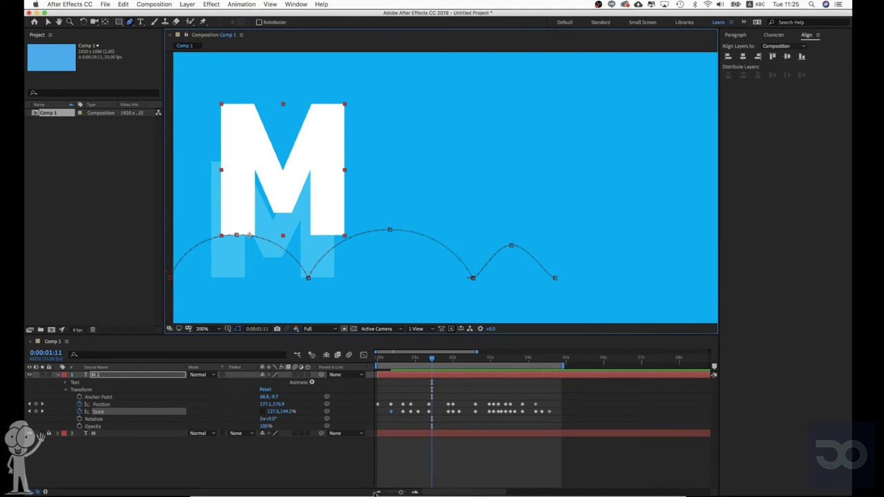
pyautogui.press('space')
pyautogui.moveTo(463, 244); pyautogui.dragTo(367, 246)
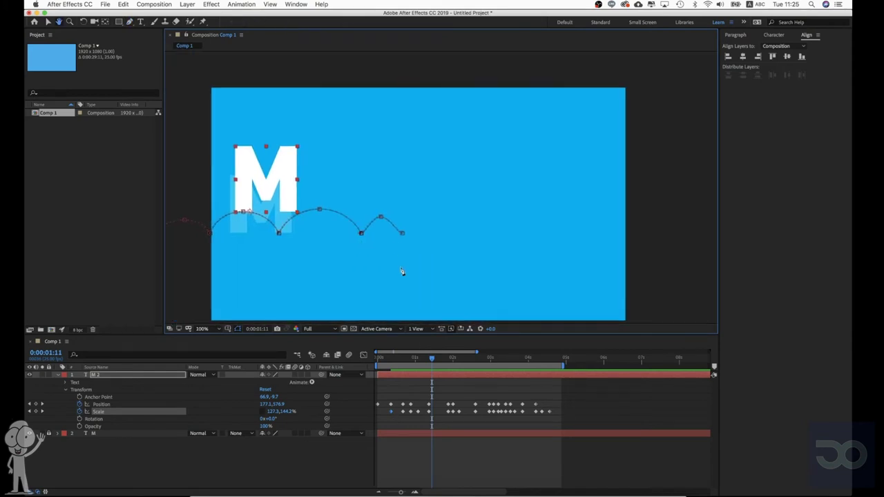
# Clear the selection and play the hop sequence of M 2 together with its faint sliding copy.
pyautogui.click(438, 458)
pyautogui.press('space')
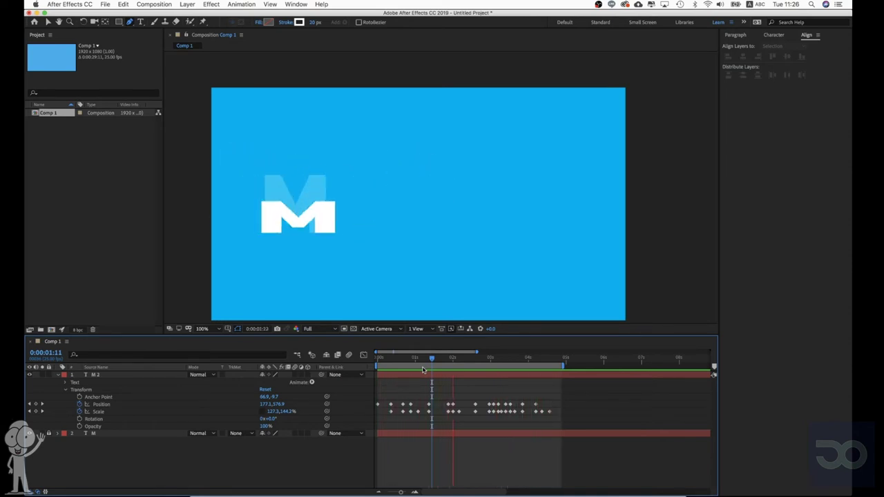
pyautogui.press('g')
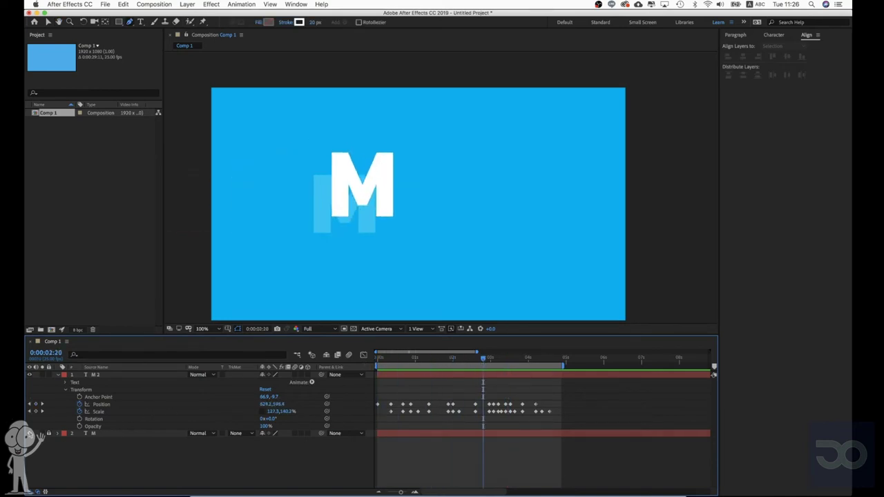
# Delete the faint sliding M layer and play M 2's hops alone from 0:00:00:00.
pyautogui.click(88, 434)
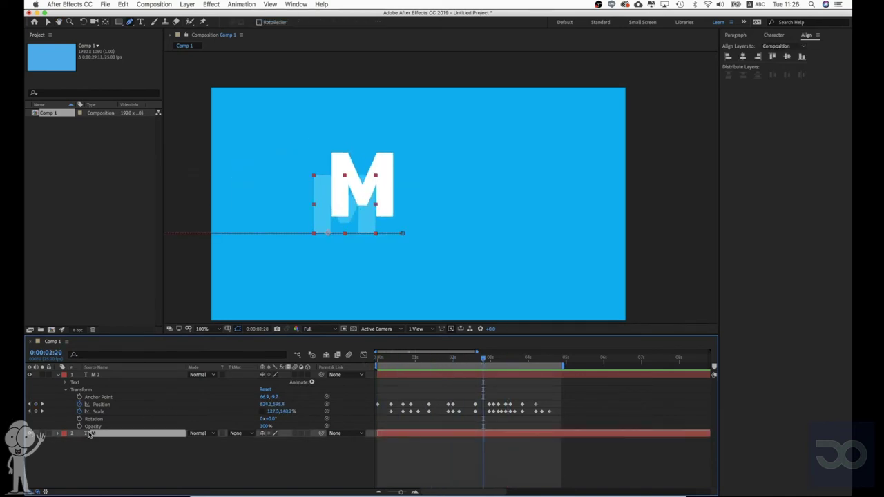
pyautogui.press('Delete')
pyautogui.click(379, 359)
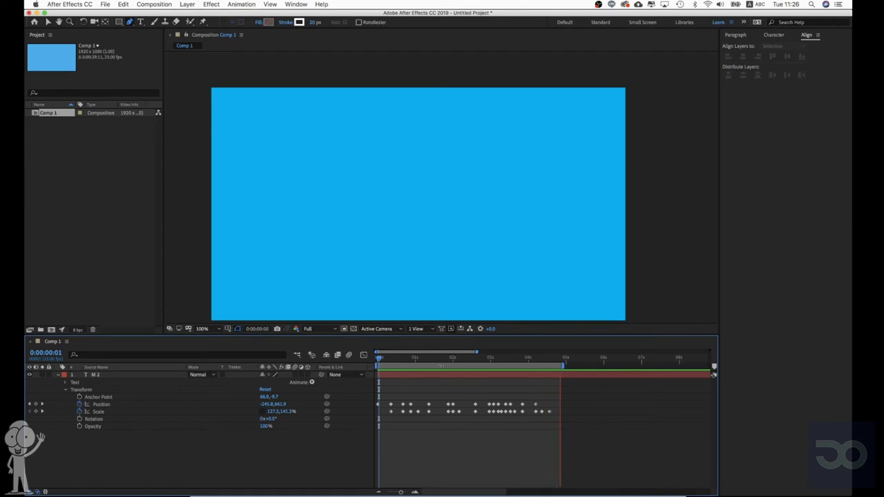
# Shift M 2's Position and Scale keyframes from 0:00:03:04 onward about three frames later and extend the work area's end to about 6 seconds.
pyautogui.moveTo(489, 360)
pyautogui.mouseDown()
pyautogui.moveTo(506, 363)
pyautogui.moveTo(497, 364)
pyautogui.mouseUp()
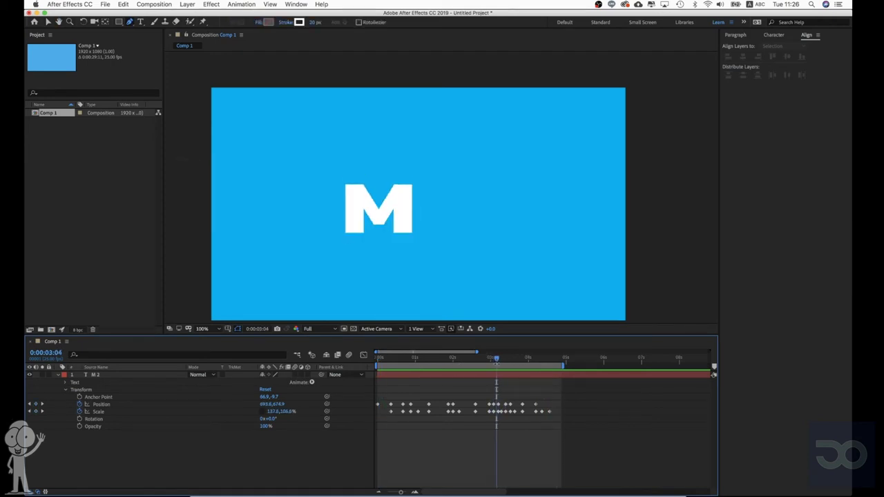
pyautogui.moveTo(551, 399); pyautogui.dragTo(503, 414)
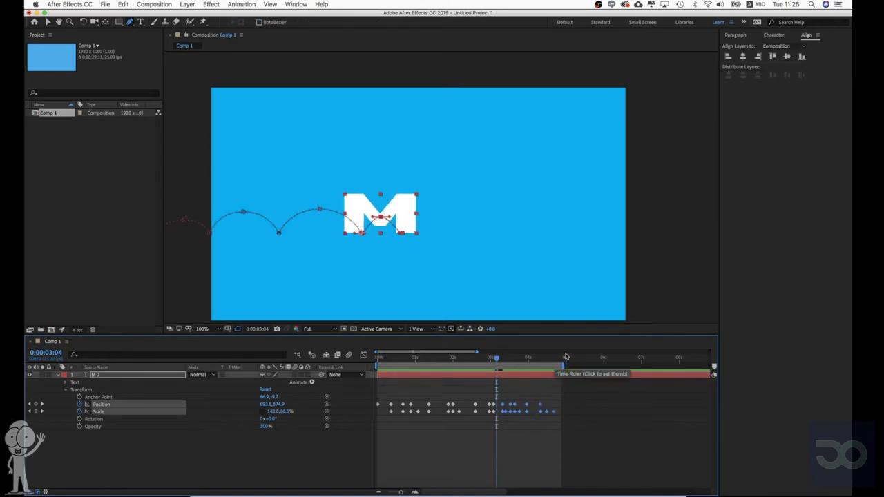
pyautogui.moveTo(573, 363); pyautogui.dragTo(602, 364)
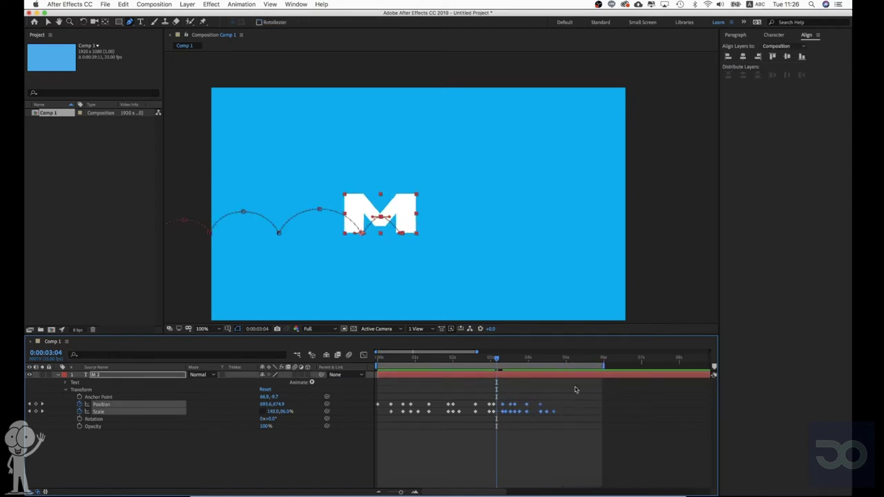
# Clear the keyframe selection and play the retimed final hop from around 0:00:02:21.
pyautogui.click(508, 399)
pyautogui.moveTo(498, 358)
pyautogui.mouseDown()
pyautogui.moveTo(527, 358)
pyautogui.moveTo(486, 360)
pyautogui.mouseUp()
pyautogui.press('space')
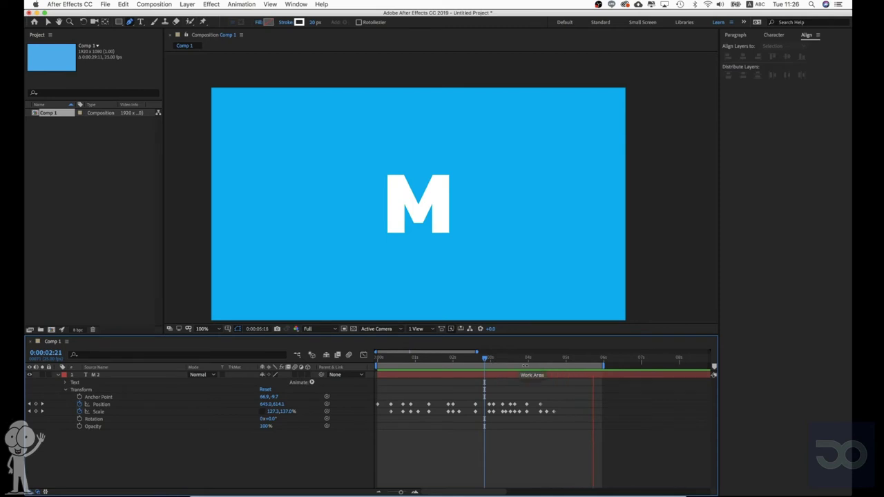
pyautogui.press('space')
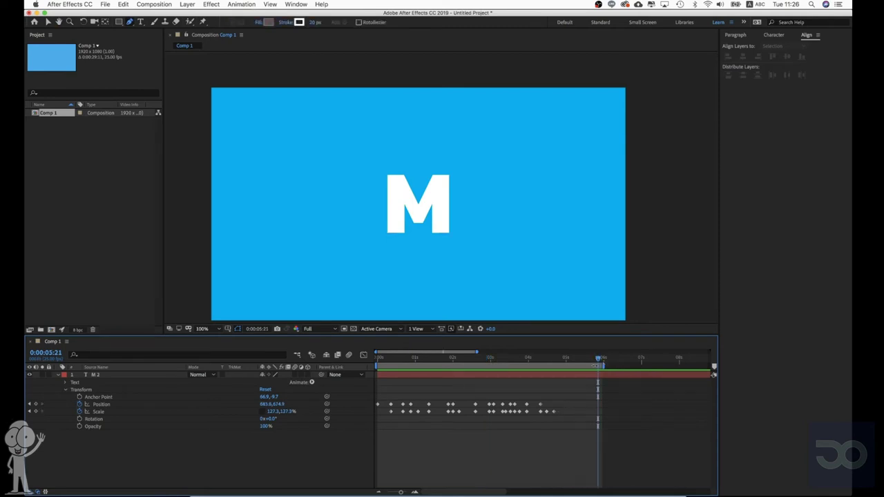
# Duplicate the M 2 layer and select the copy in the composition view.
pyautogui.click(568, 377)
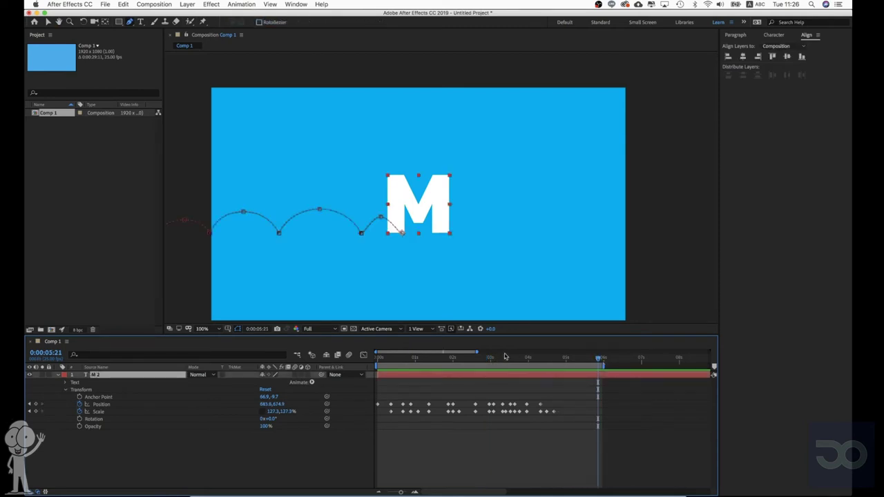
pyautogui.press('super+d')
pyautogui.click(417, 263)
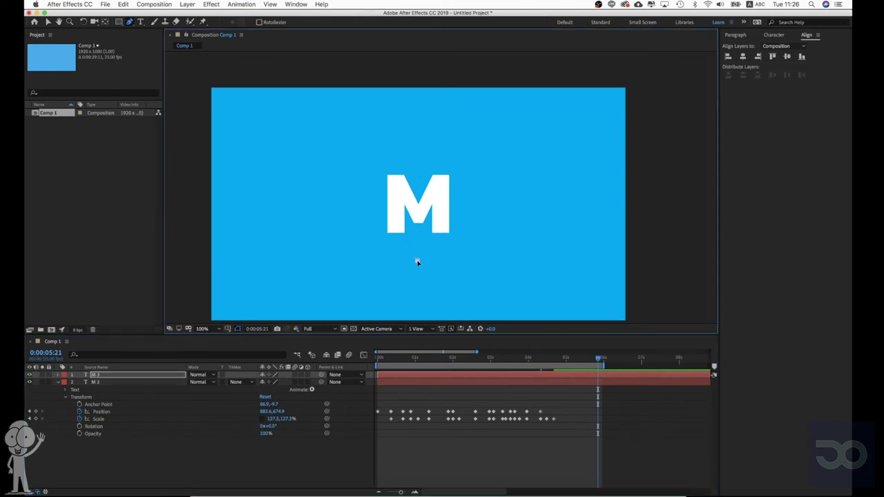
pyautogui.click(424, 206)
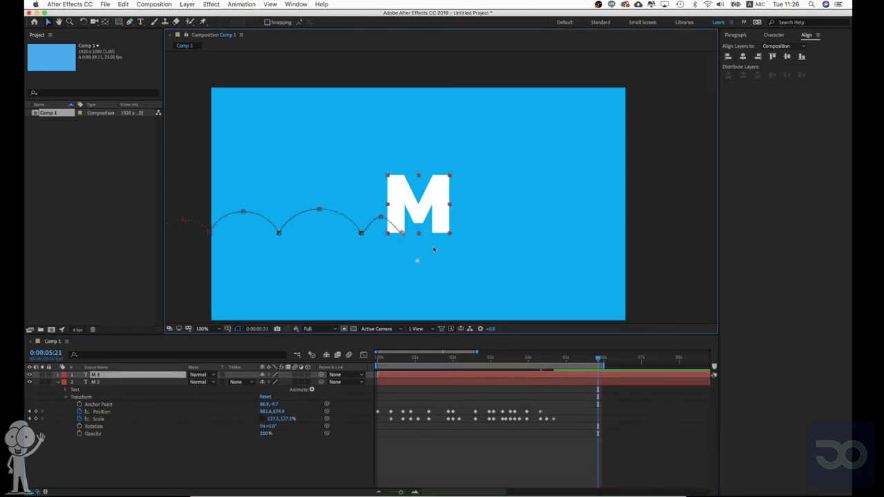
# Set the copy's Anchor Point X to about -172 so it stands beside the original M, and shift the layer slightly earlier in time.
pyautogui.press('p')
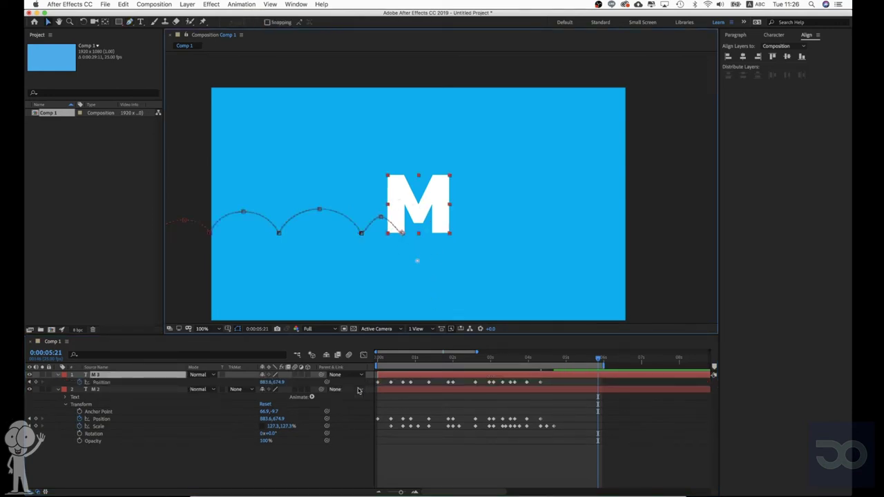
pyautogui.click(410, 470)
pyautogui.click(446, 379)
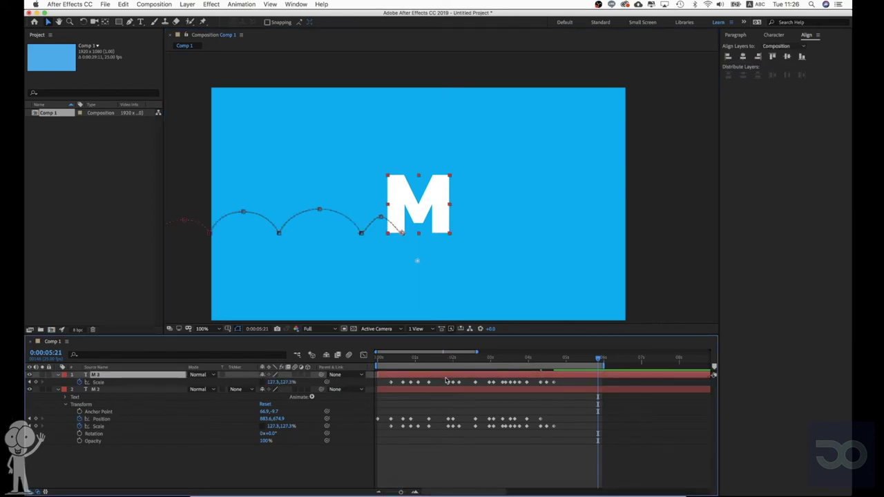
pyautogui.hotkey('shift', 'p')
pyautogui.press('a')
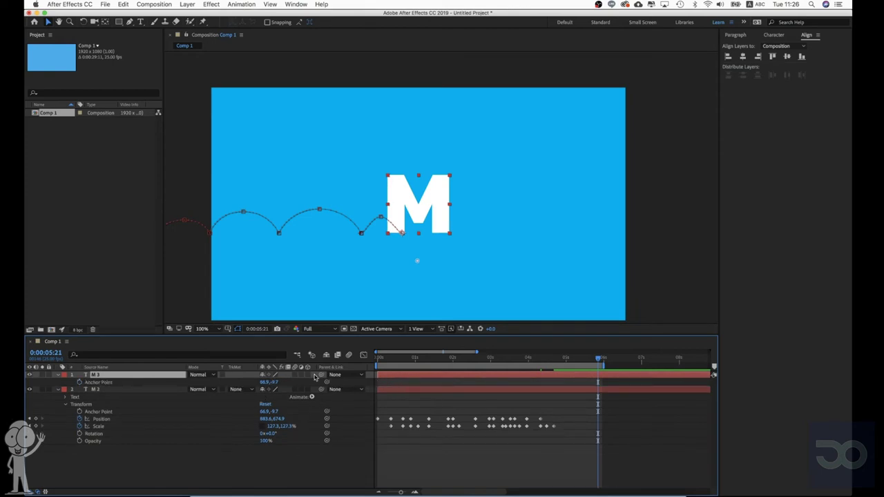
pyautogui.moveTo(265, 382); pyautogui.dragTo(174, 399)
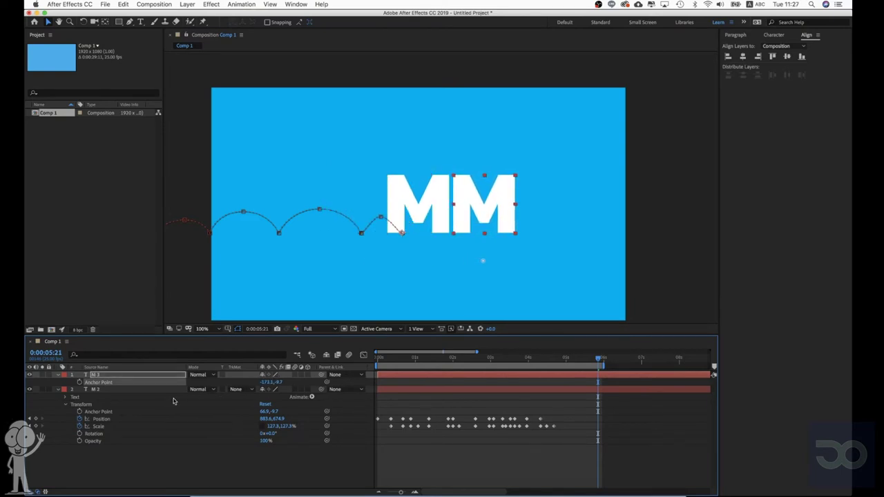
pyautogui.moveTo(412, 379); pyautogui.dragTo(414, 379)
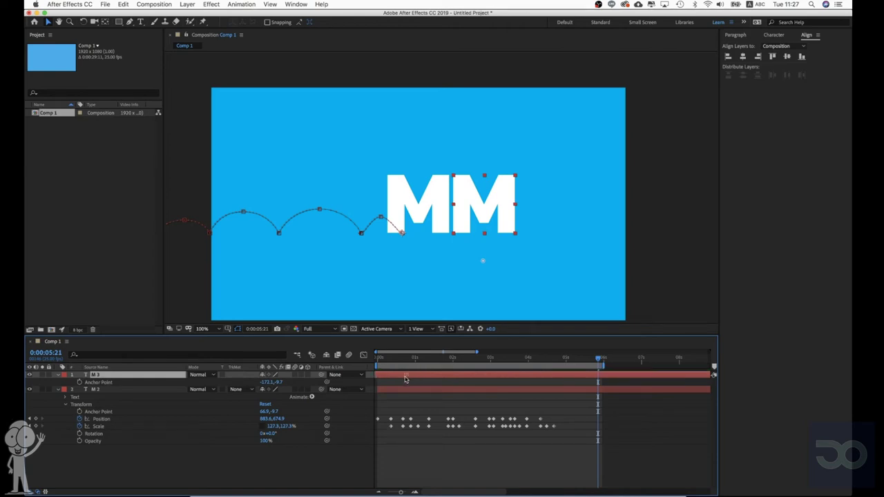
# Play both Ms' hops from 0:00:00:00 and scrub through their offset timing to 0:00:04:12.
pyautogui.moveTo(385, 361); pyautogui.dragTo(377, 358)
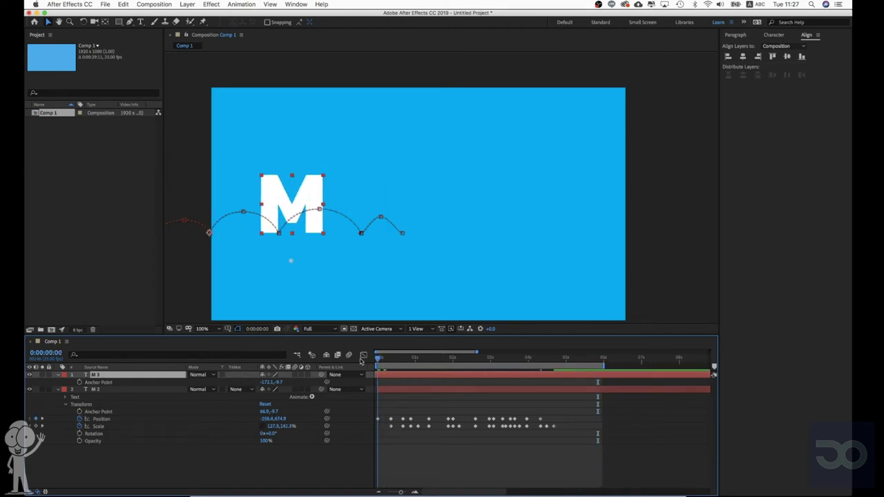
pyautogui.press('space')
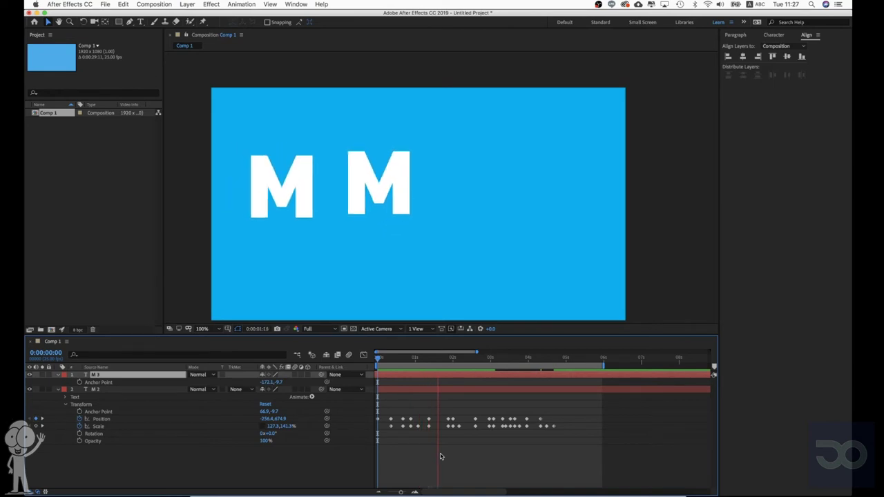
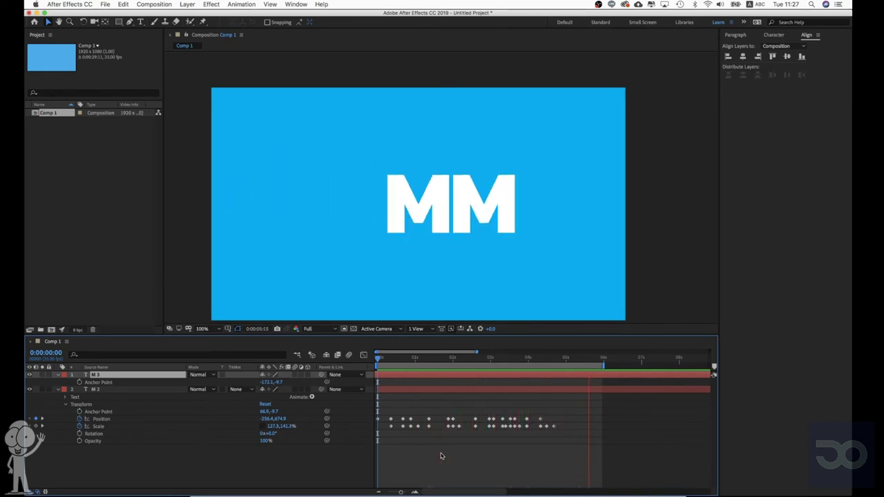
pyautogui.press('space')
pyautogui.press('space')
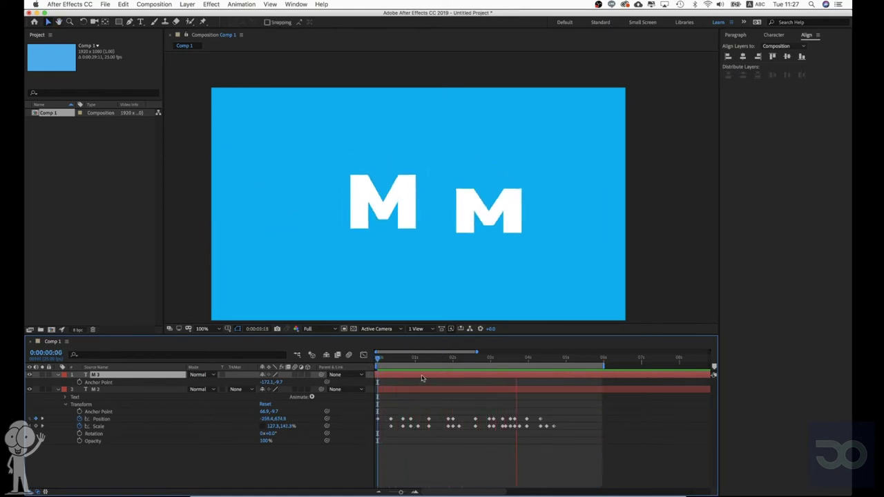
pyautogui.press('space')
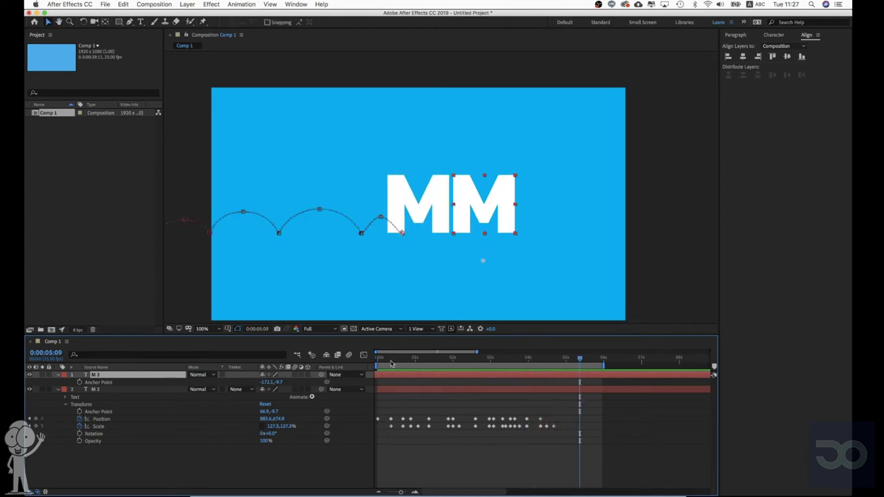
pyautogui.moveTo(386, 361); pyautogui.dragTo(547, 367)
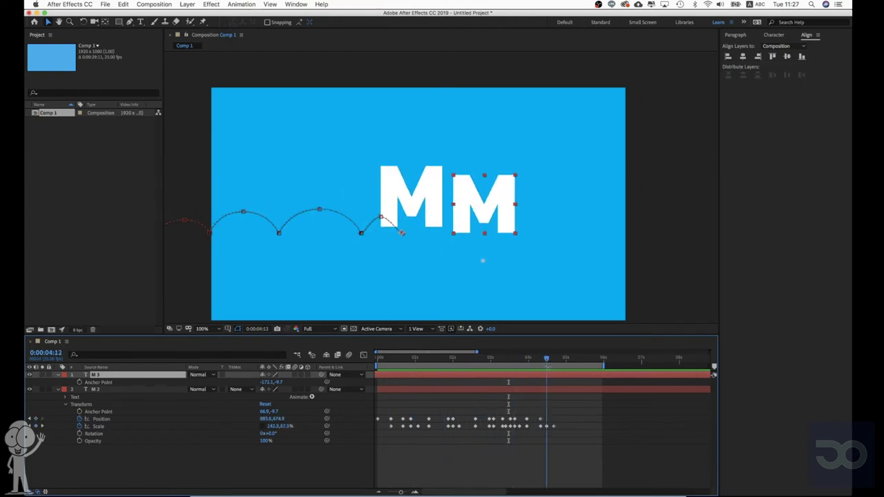
# Set the copied M's Anchor Point X to 124.9 and play the two Ms' hops from the start.
pyautogui.click(385, 392)
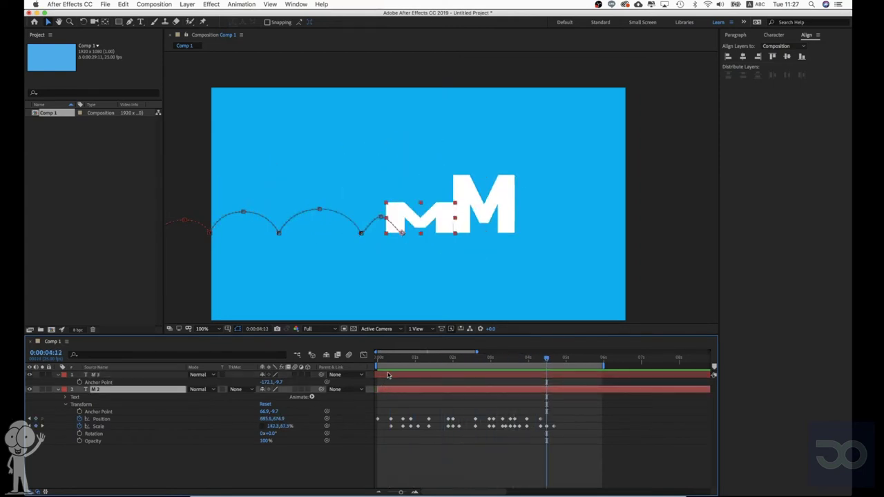
pyautogui.click(388, 375)
pyautogui.click(392, 390)
pyautogui.click(392, 375)
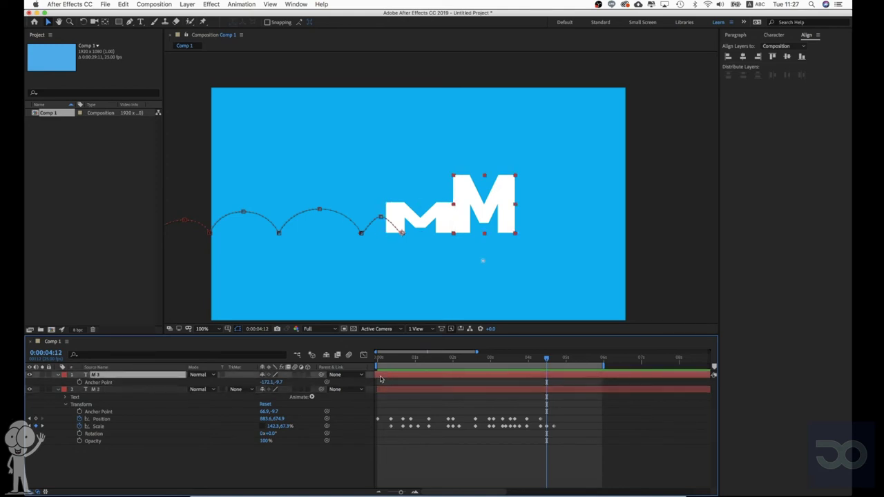
pyautogui.moveTo(264, 382); pyautogui.dragTo(289, 382)
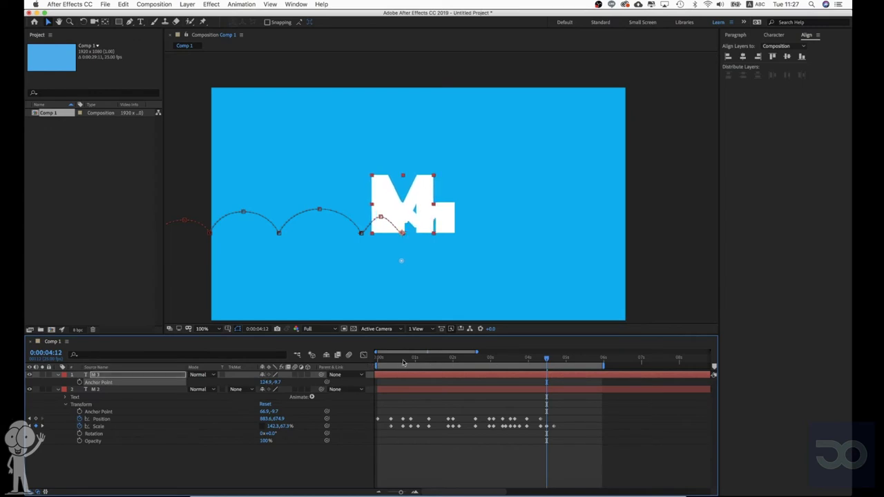
pyautogui.press('space')
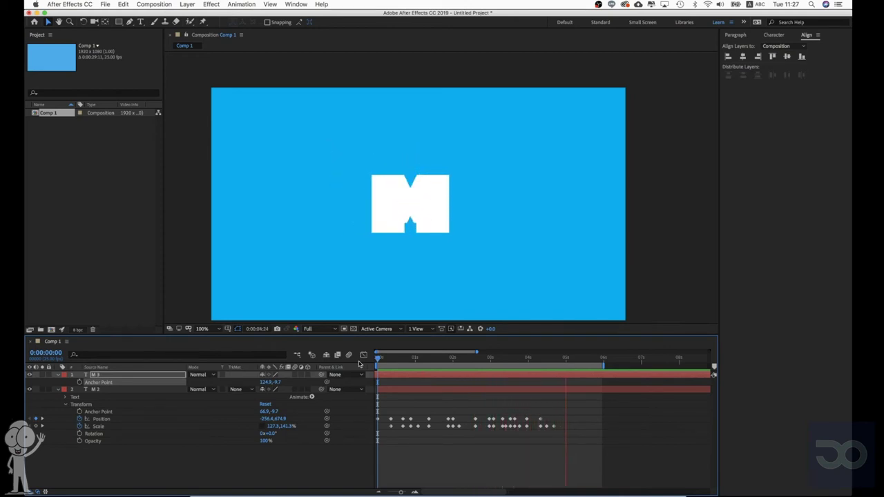
pyautogui.press('space')
# Delete the duplicated M 3 layer.
pyautogui.click(397, 378)
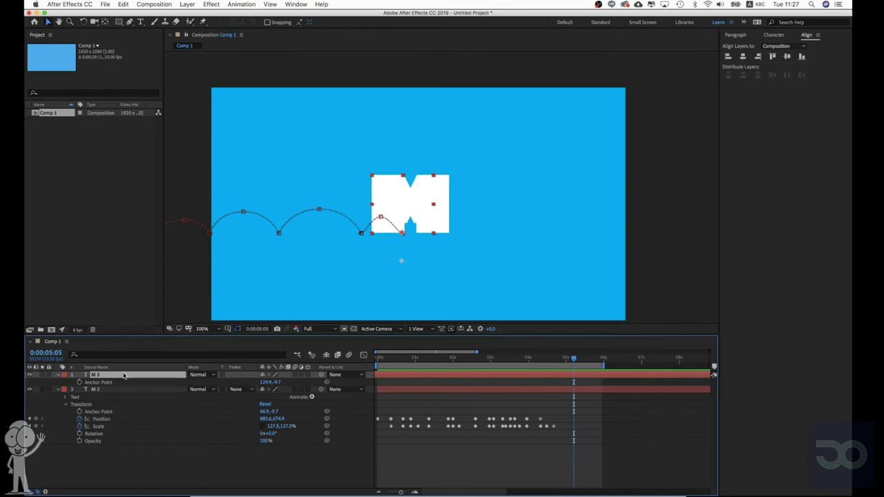
pyautogui.press('Delete')
# Make M 2 a 3D layer and add a two-node camera with the 35mm preset.
pyautogui.click(308, 375)
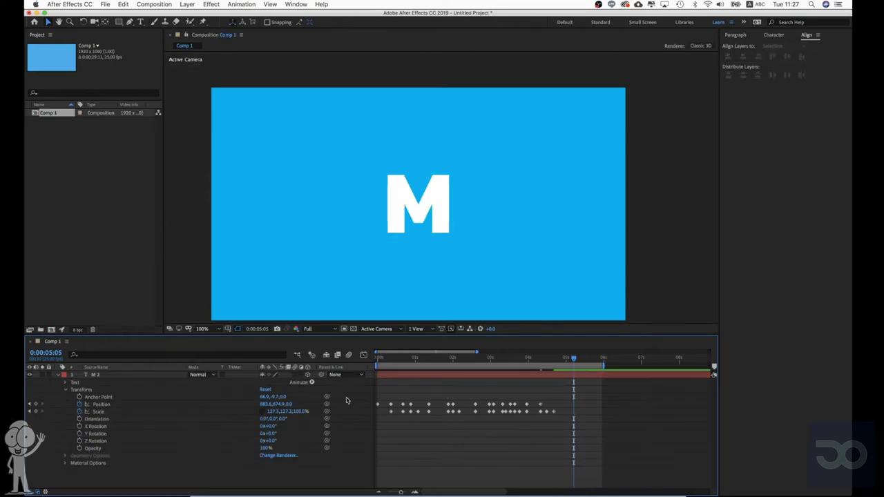
pyautogui.rightClick(516, 259)
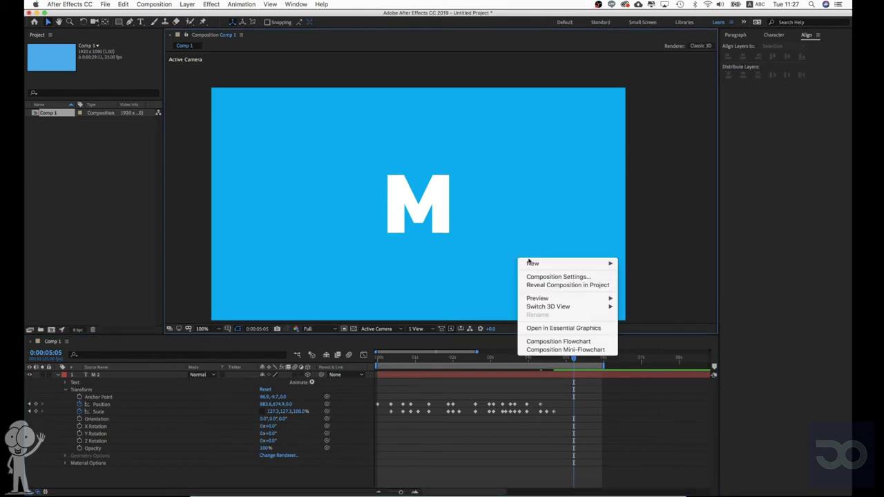
pyautogui.moveTo(602, 264)
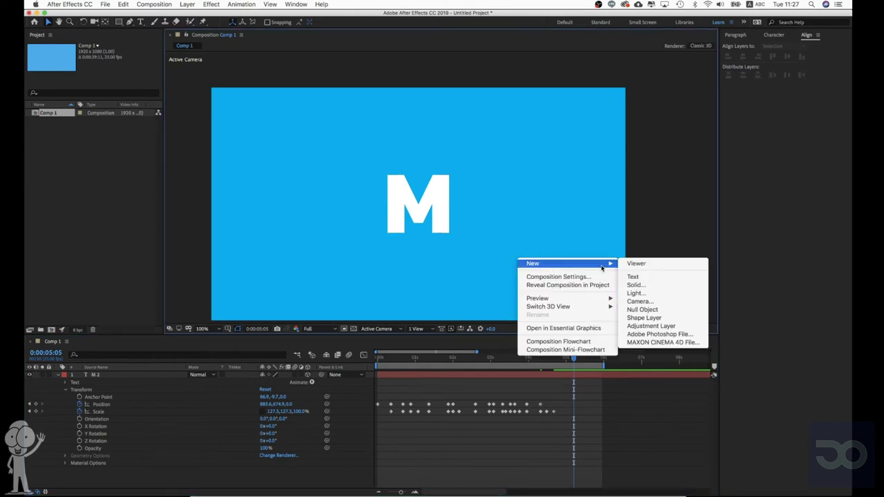
pyautogui.click(639, 301)
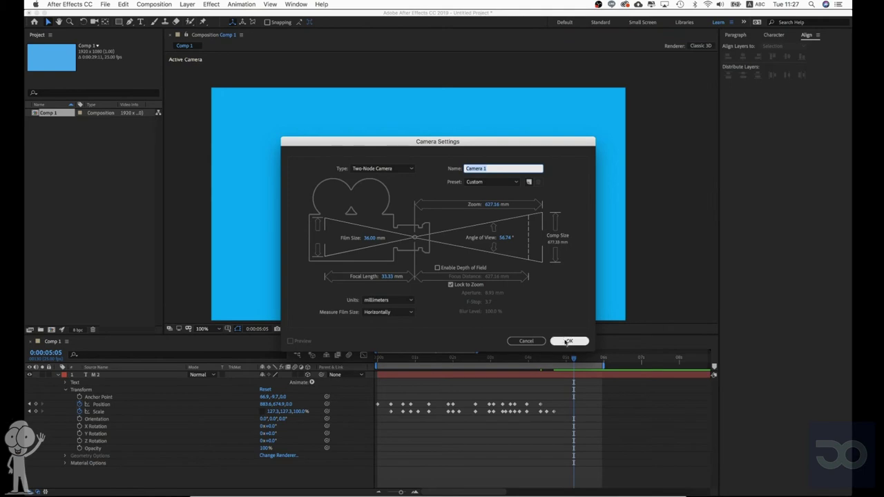
pyautogui.click(486, 181)
pyautogui.click(488, 242)
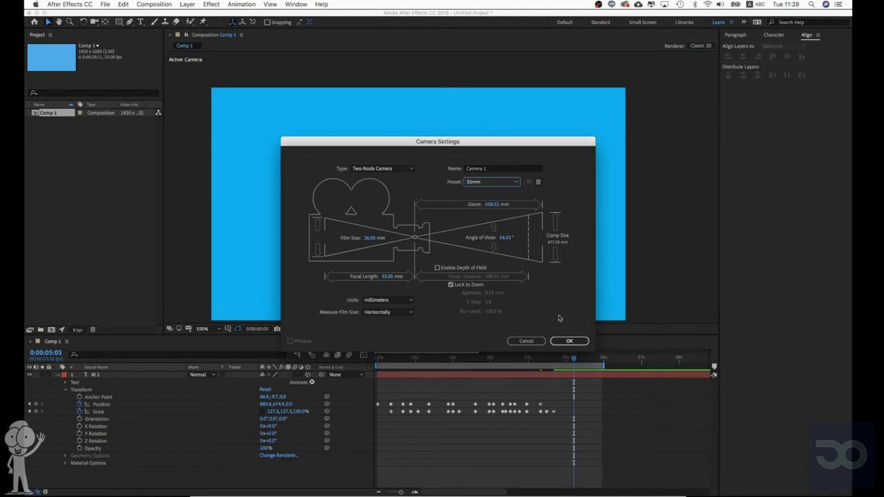
pyautogui.click(569, 340)
# Orbit the camera slightly around the M to see it in perspective, and collapse the M 2 layer's properties.
pyautogui.press('c')
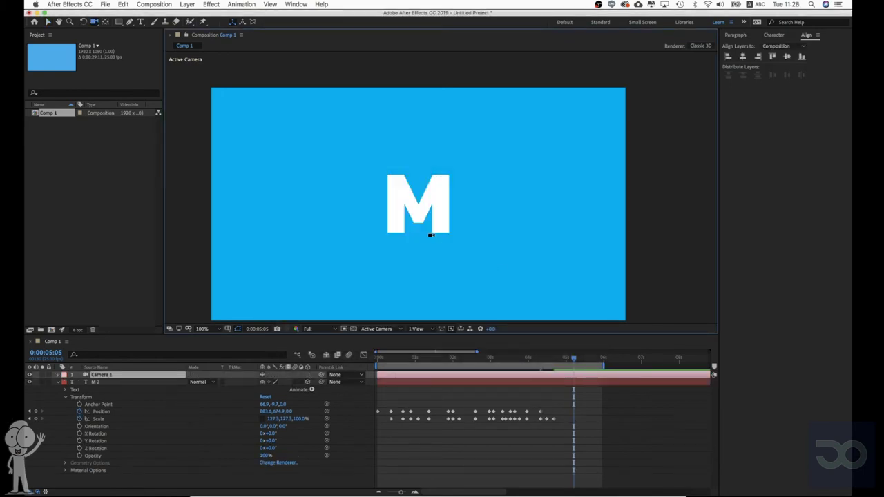
pyautogui.moveTo(426, 235)
pyautogui.mouseDown()
pyautogui.moveTo(454, 258)
pyautogui.moveTo(481, 257)
pyautogui.moveTo(428, 252)
pyautogui.moveTo(481, 257)
pyautogui.moveTo(435, 263)
pyautogui.moveTo(428, 241)
pyautogui.moveTo(428, 249)
pyautogui.mouseUp()
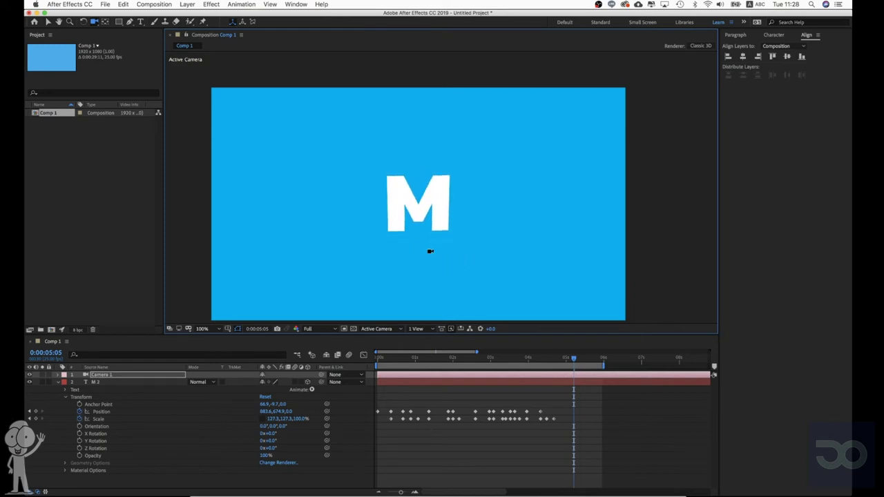
pyautogui.click(58, 382)
pyautogui.click(405, 436)
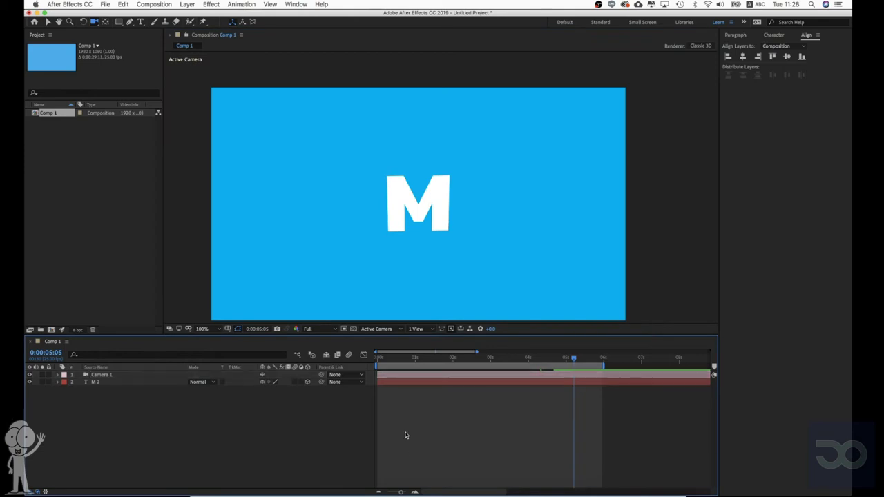
# Create a black solid layer 2000 px wide and 2000 px high.
pyautogui.rightClick(439, 417)
pyautogui.moveTo(477, 406)
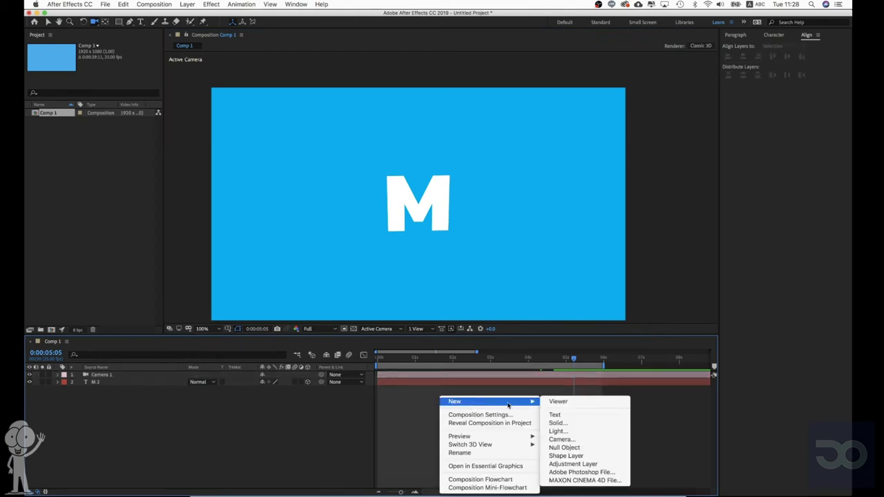
pyautogui.click(587, 423)
pyautogui.click(404, 195)
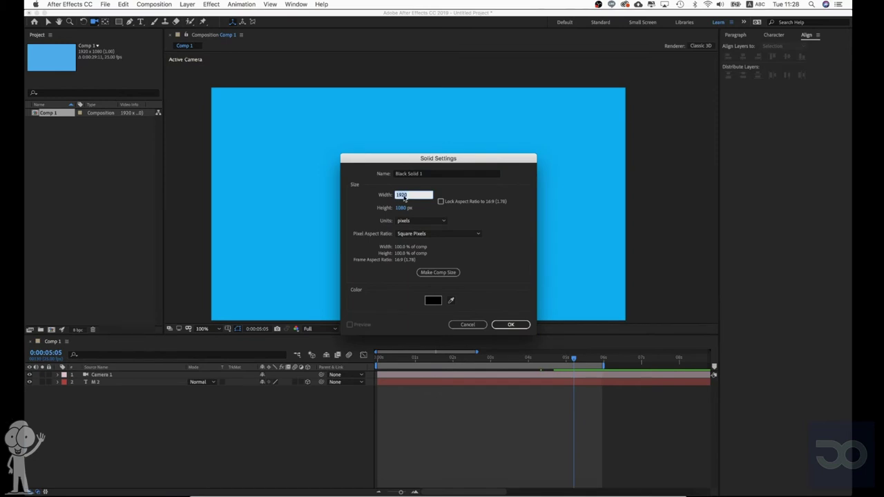
pyautogui.write('2000')
pyautogui.press('Tab')
pyautogui.write('2000')
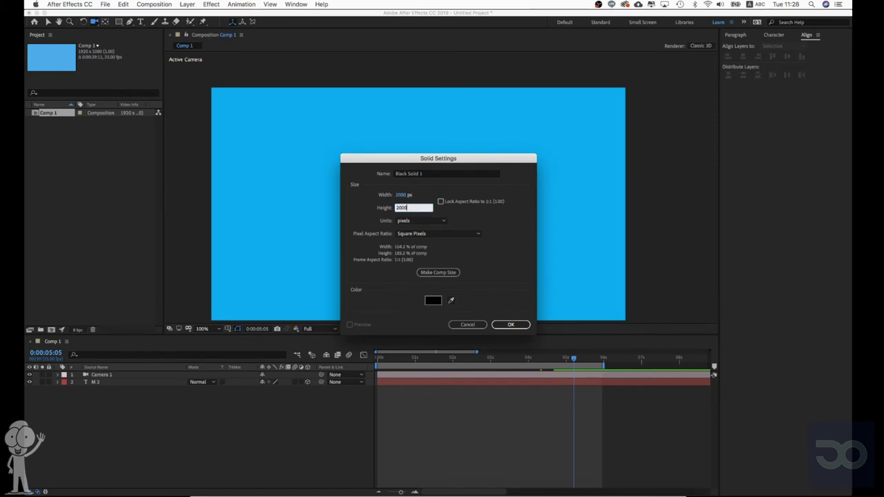
pyautogui.press('Return')
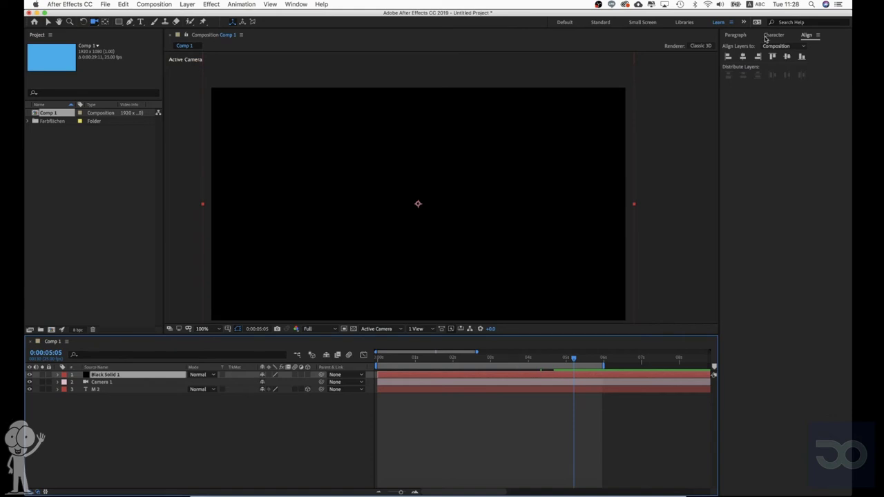
# Show Effects & Presets and dock it in its own area below Align.
pyautogui.click(736, 36)
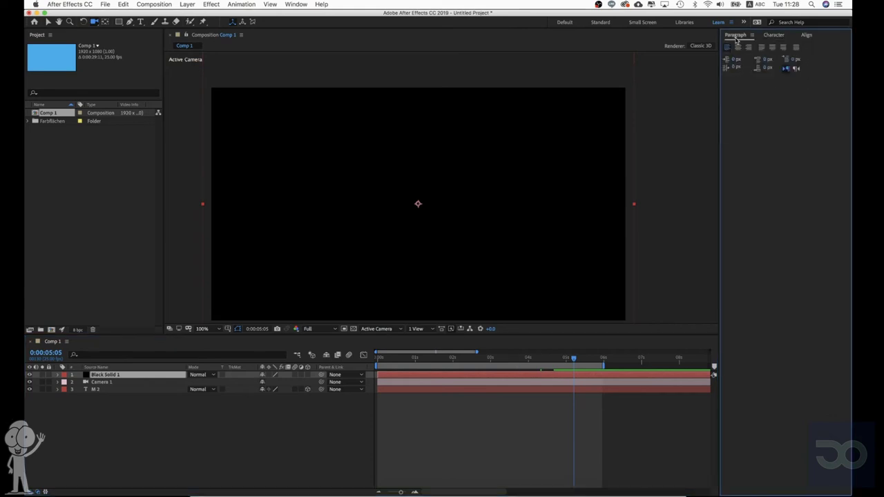
pyautogui.click(286, 4)
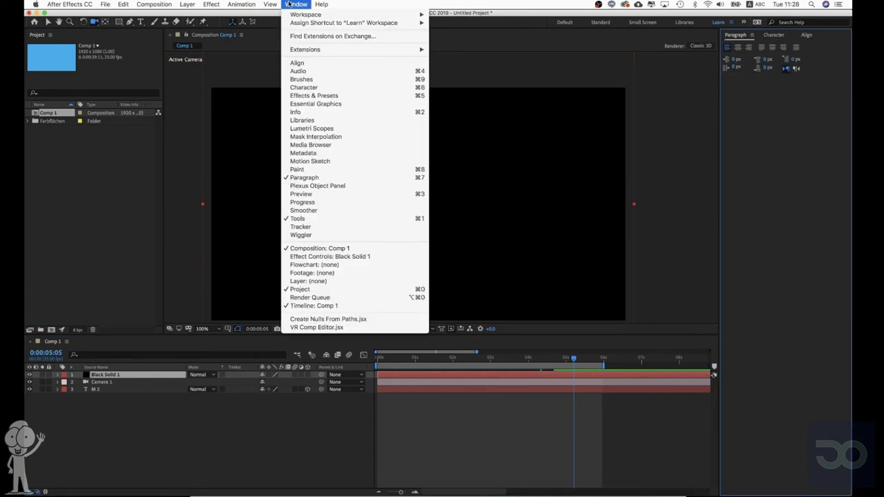
pyautogui.click(314, 95)
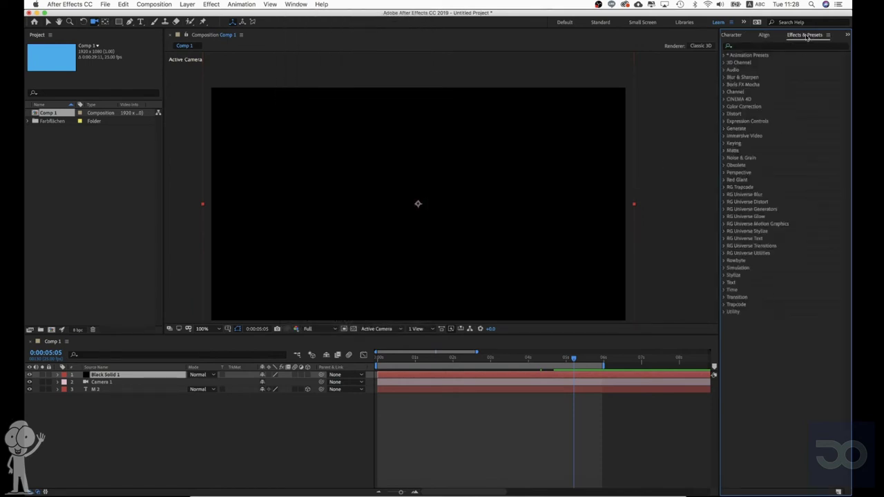
pyautogui.moveTo(807, 38); pyautogui.dragTo(775, 462)
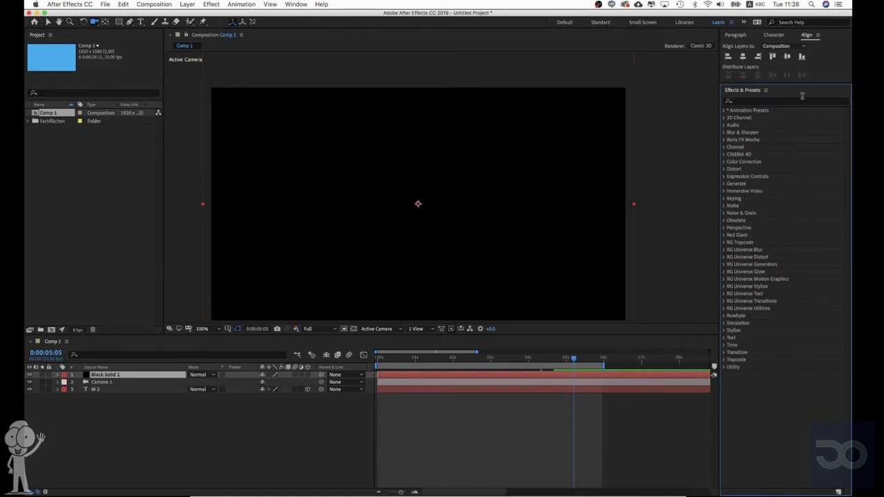
# Apply the Grid effect to the Black Solid 1 layer and set its border to 2.
pyautogui.click(751, 102)
pyautogui.write('gri')
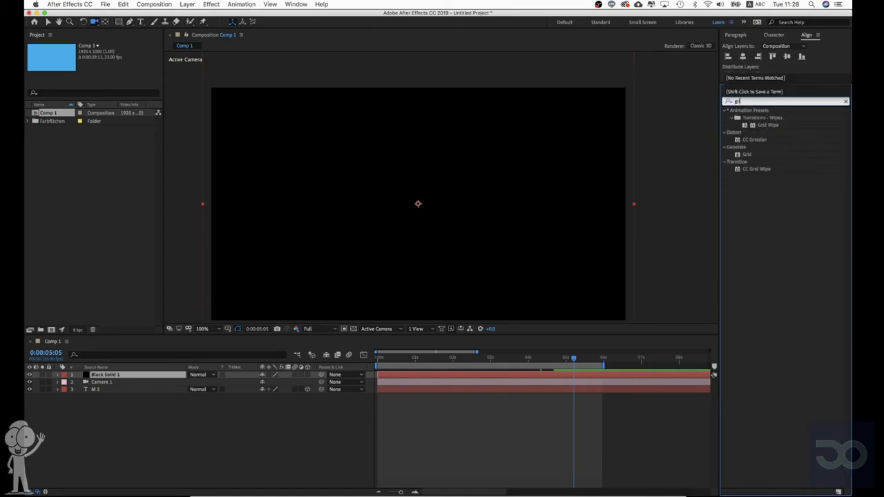
pyautogui.click(746, 155)
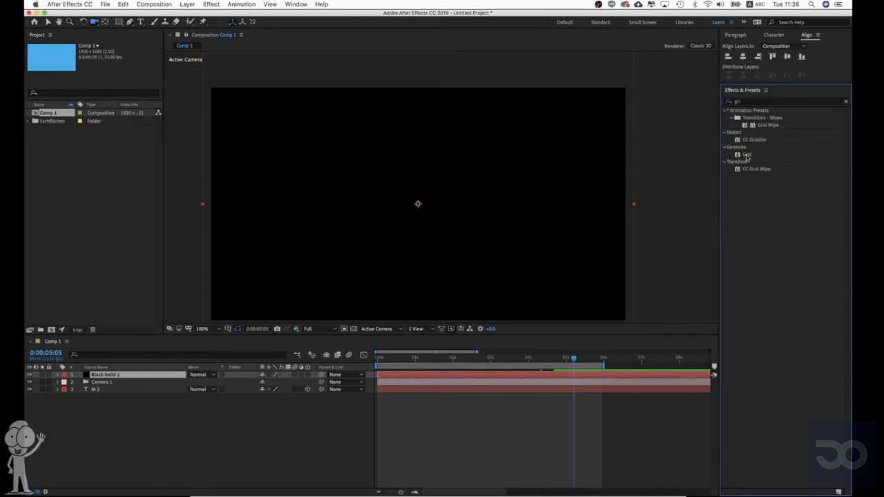
pyautogui.click(744, 157)
pyautogui.moveTo(750, 157); pyautogui.dragTo(577, 378)
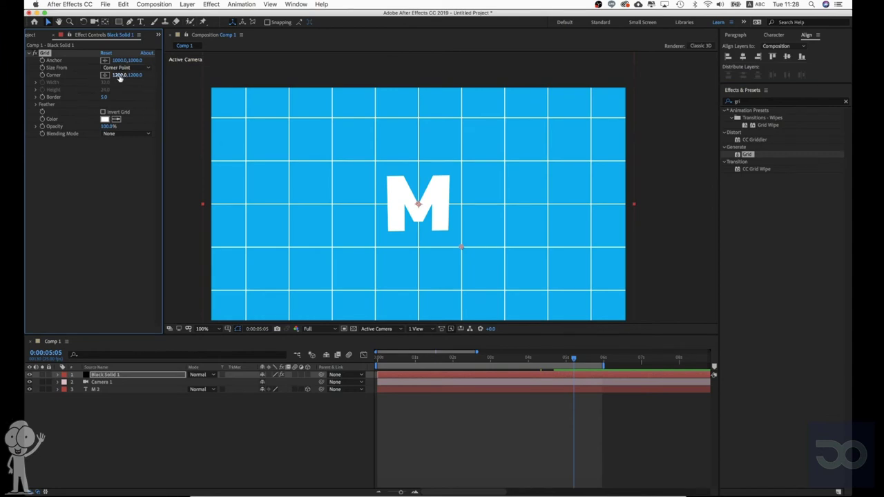
pyautogui.moveTo(105, 97)
pyautogui.mouseDown()
pyautogui.moveTo(83, 98)
pyautogui.moveTo(111, 98)
pyautogui.moveTo(98, 97)
pyautogui.mouseUp()
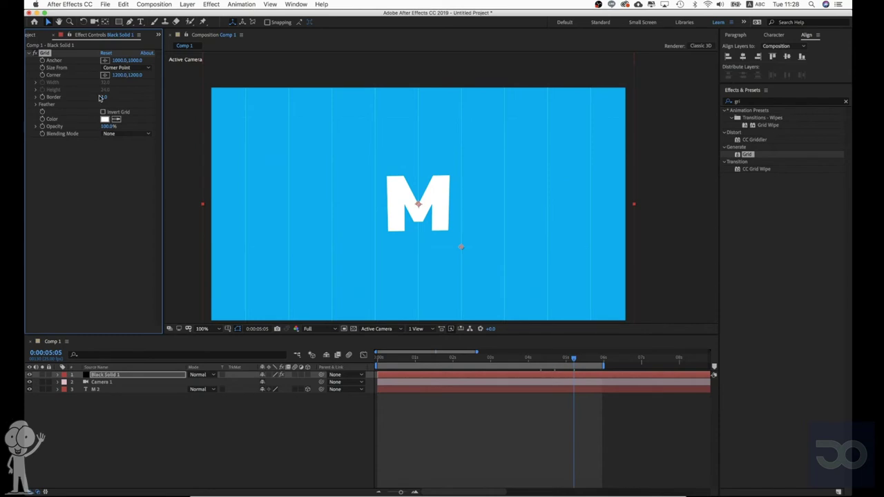
pyautogui.click(123, 199)
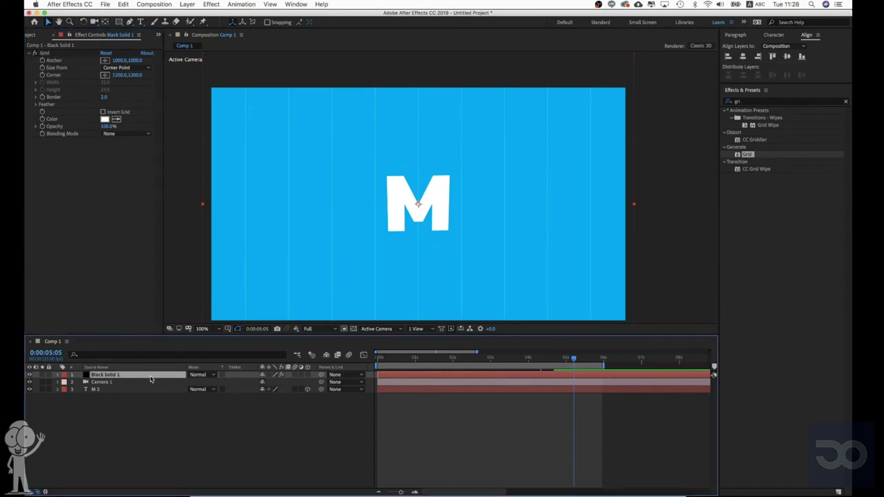
# Move Black Solid 1 below Camera 1 in the layer order and make it a 3D layer.
pyautogui.moveTo(153, 379); pyautogui.dragTo(149, 391)
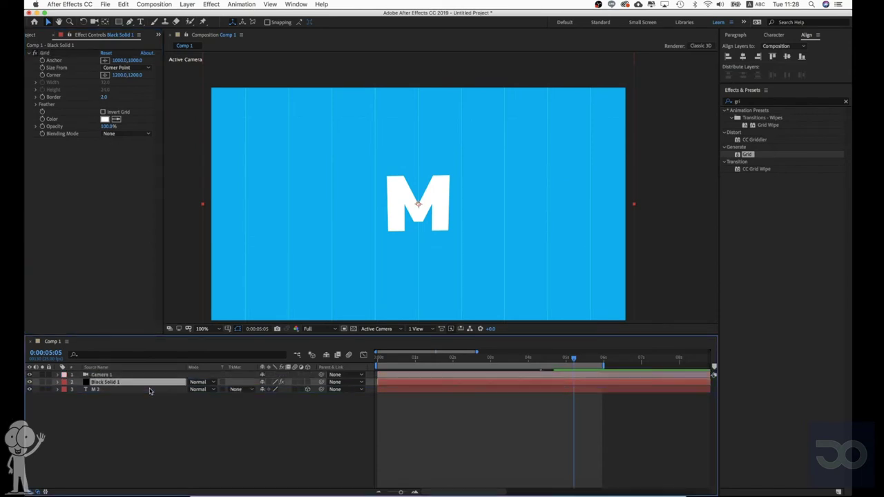
pyautogui.click(307, 382)
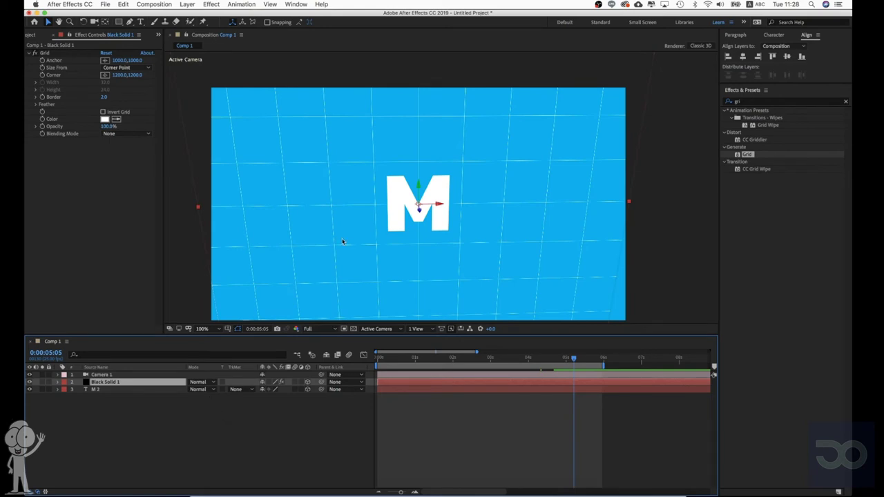
pyautogui.press('c')
pyautogui.moveTo(353, 235); pyautogui.dragTo(373, 227)
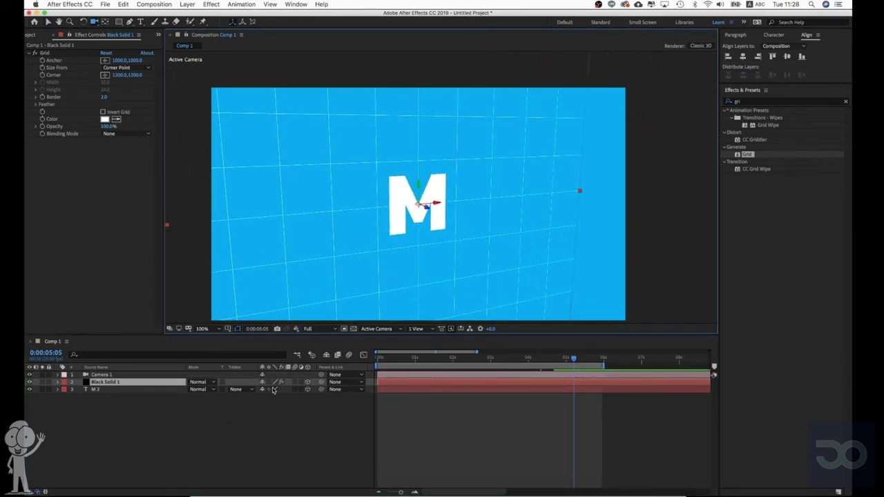
# Set Black Solid 1's X Rotation to 90° so the grid lies flat as a floor.
pyautogui.press('r')
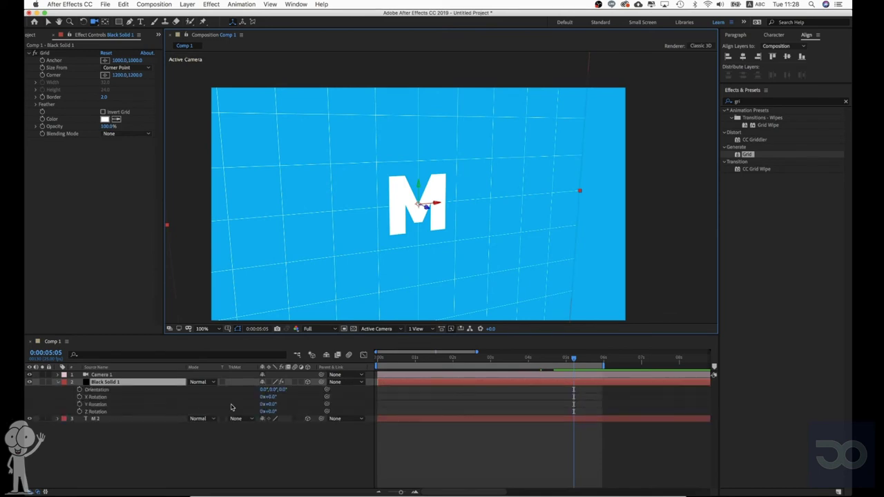
pyautogui.moveTo(270, 397); pyautogui.dragTo(241, 408)
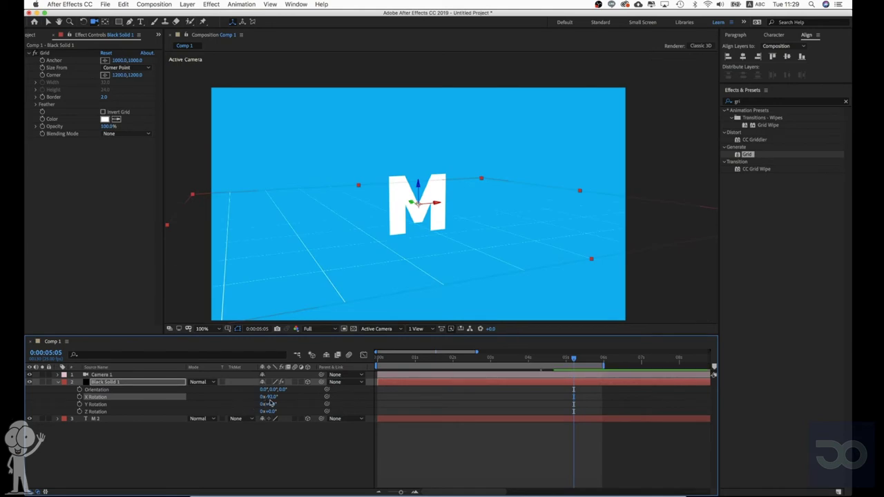
pyautogui.click(271, 400)
pyautogui.write('0')
pyautogui.press('Return')
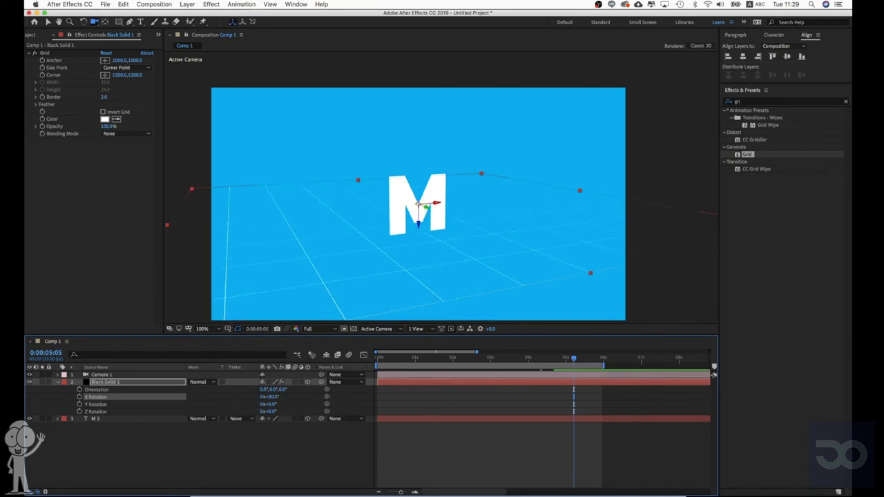
# Lower the grid solid along its vertical axis until it sits at the base of the M.
pyautogui.press('v')
pyautogui.moveTo(419, 226); pyautogui.dragTo(418, 255)
pyautogui.press('c')
pyautogui.press('v')
pyautogui.press('c')
pyautogui.moveTo(489, 220); pyautogui.dragTo(479, 231)
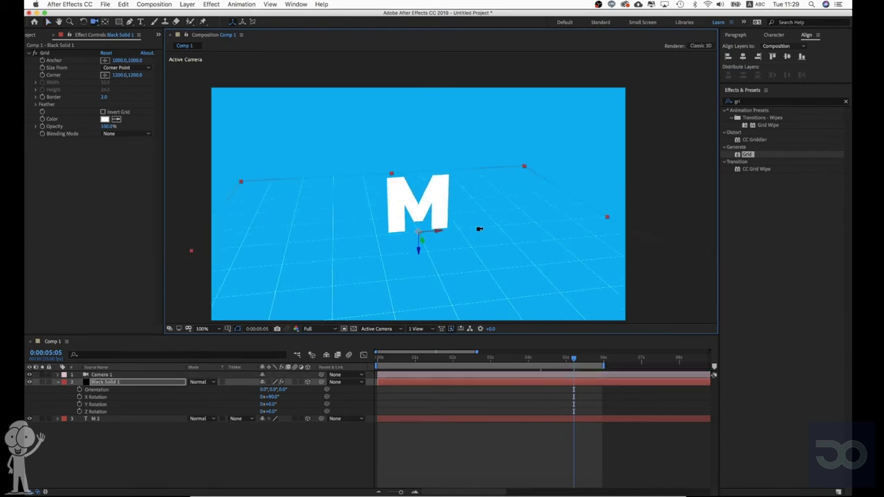
# Orbit the camera to a higher angle and pull it back until the whole grid floor fits in the frame.
pyautogui.press('v')
pyautogui.click(481, 156)
pyautogui.press('c')
pyautogui.moveTo(471, 187); pyautogui.dragTo(465, 219)
pyautogui.press(',')
pyautogui.press('.')
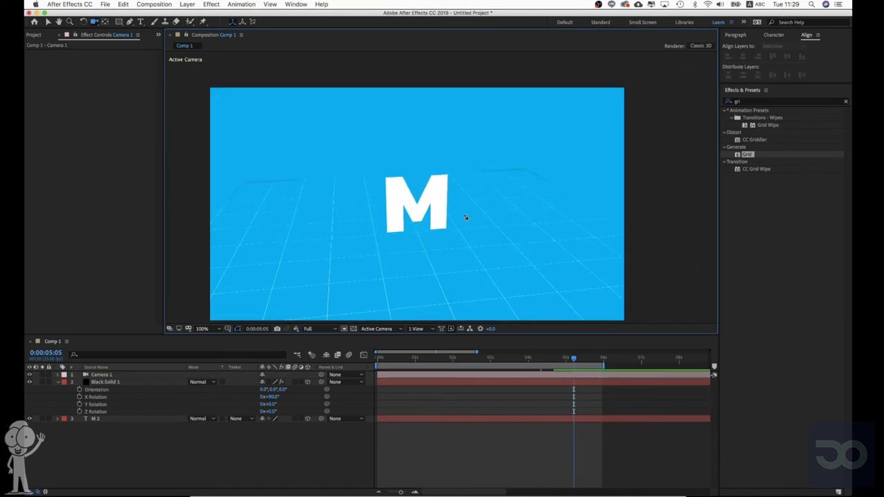
pyautogui.moveTo(467, 219); pyautogui.dragTo(462, 340)
pyautogui.moveTo(461, 241); pyautogui.dragTo(463, 259)
# Add an elliptical mask filling the full extent of Black Solid 1.
pyautogui.click(416, 385)
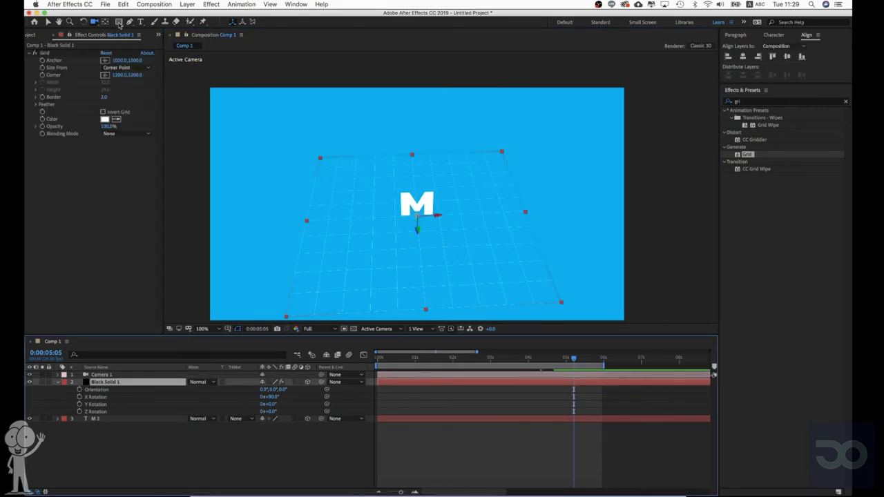
pyautogui.moveTo(118, 22); pyautogui.dragTo(134, 35)
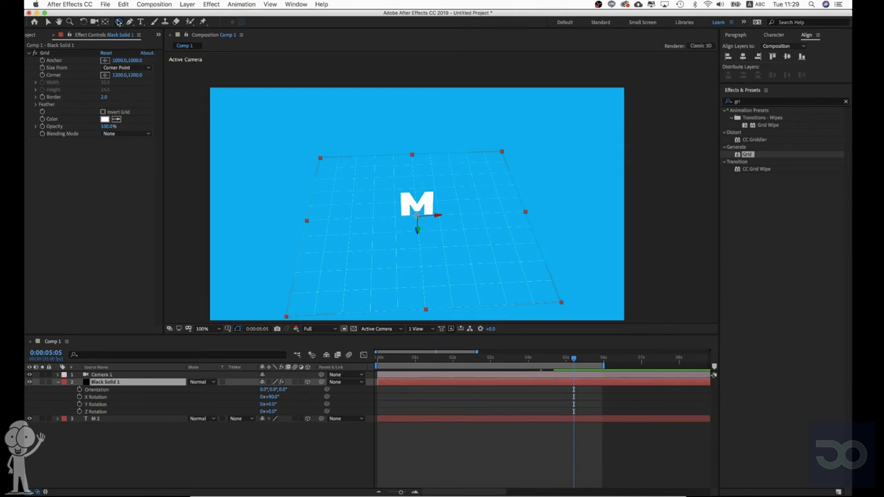
pyautogui.click(119, 21)
pyautogui.click(147, 381)
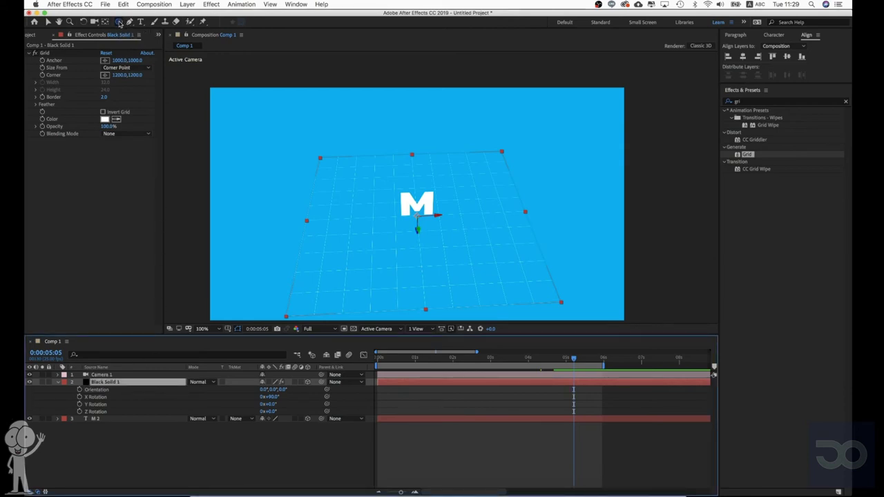
pyautogui.doubleClick(119, 21)
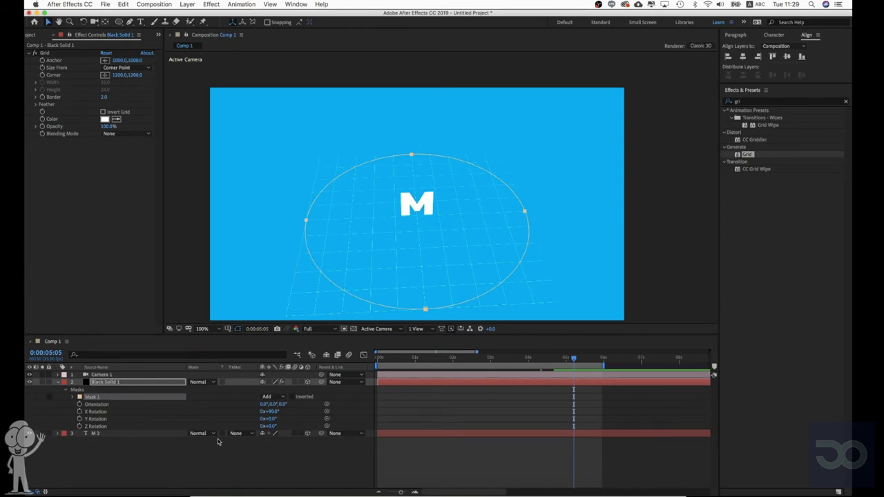
# Set the ellipse mask's feather to 61 pixels and its expansion to 26 pixels.
pyautogui.click(133, 451)
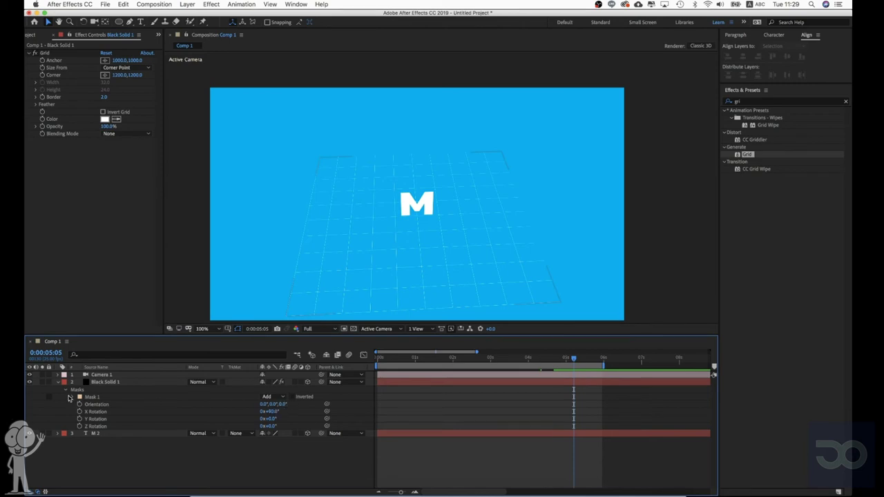
pyautogui.click(71, 397)
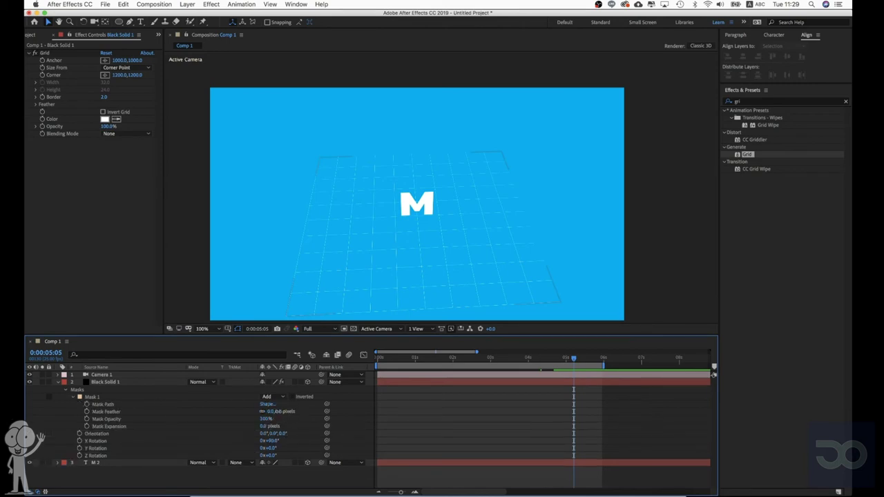
pyautogui.moveTo(276, 412)
pyautogui.mouseDown()
pyautogui.moveTo(381, 402)
pyautogui.moveTo(285, 418)
pyautogui.mouseUp()
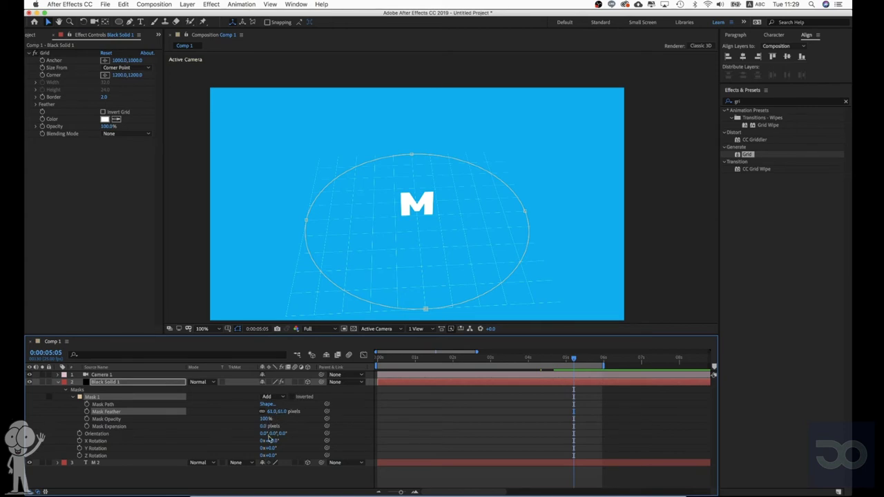
pyautogui.moveTo(264, 427)
pyautogui.mouseDown()
pyautogui.moveTo(311, 426)
pyautogui.moveTo(275, 430)
pyautogui.mouseUp()
pyautogui.press('super+shift+a')
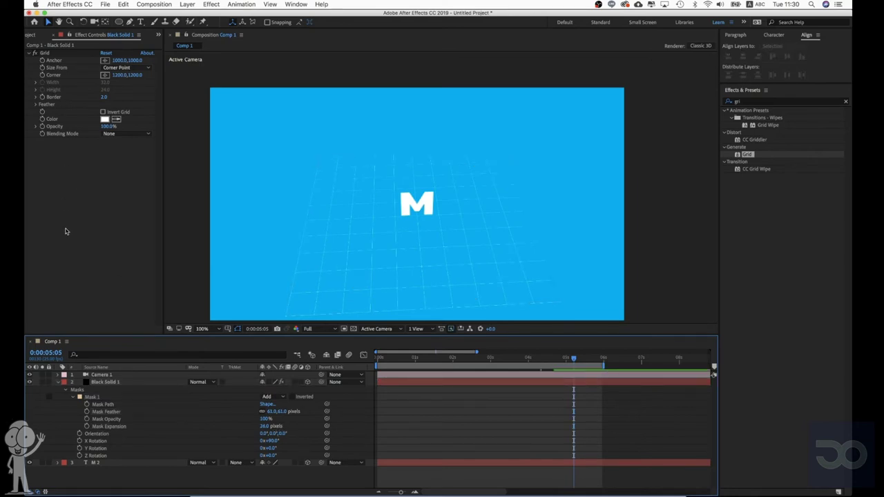
# Delete the ellipse mask from Black Solid 1.
pyautogui.click(67, 231)
pyautogui.click(47, 54)
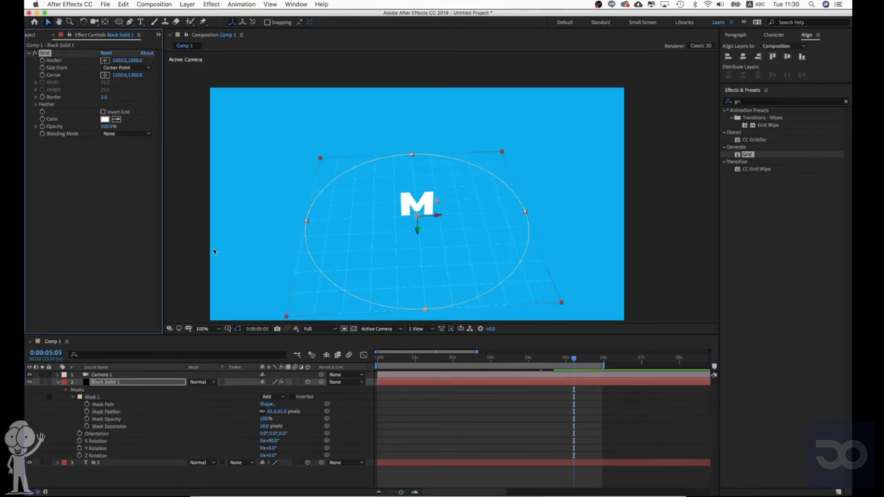
pyautogui.click(94, 398)
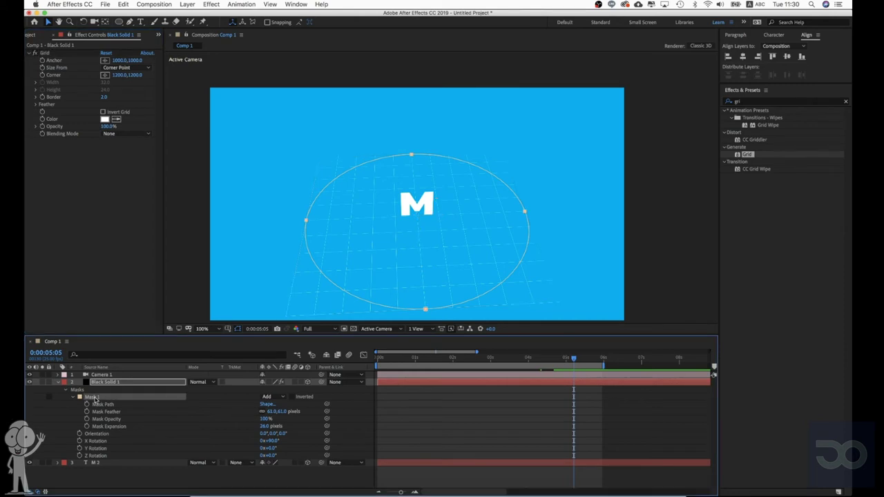
pyautogui.press('Delete')
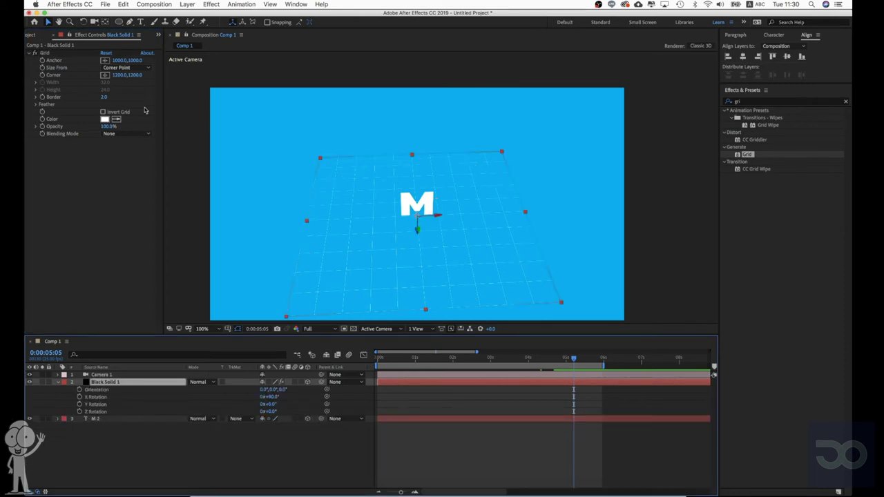
# Set the Grid effect's border on Black Solid 1 to 1, leaving Invert Grid off.
pyautogui.click(107, 113)
pyautogui.click(104, 112)
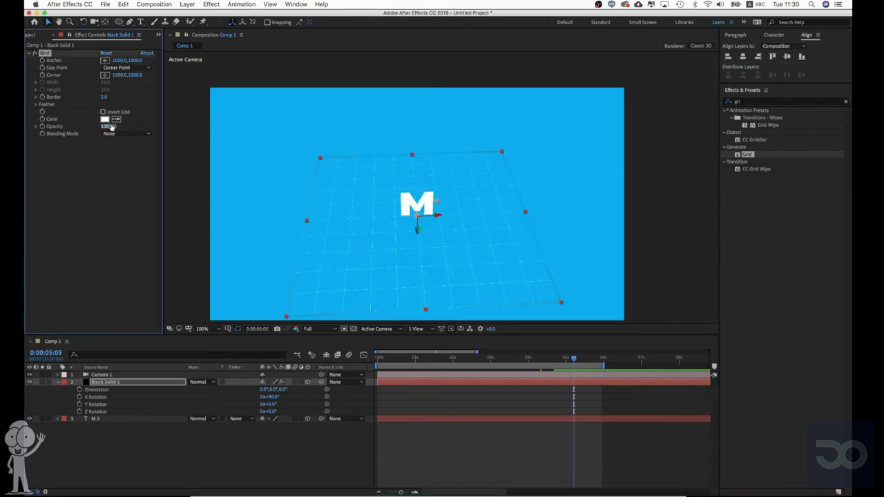
pyautogui.click(115, 134)
pyautogui.click(79, 184)
pyautogui.click(103, 97)
pyautogui.write('1')
pyautogui.press('Return')
pyautogui.click(413, 433)
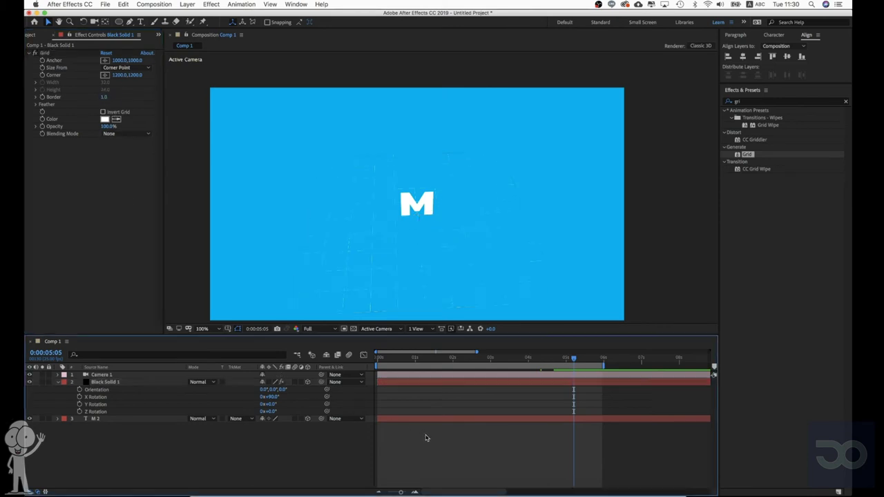
# Lower the camera angle over the grid floor and reframe the M near the centre at 200% magnification.
pyautogui.press('c')
pyautogui.moveTo(431, 239); pyautogui.dragTo(412, 230)
pyautogui.scroll(1, 442, 212)
pyautogui.scroll(1, 442, 211)
pyautogui.scroll(-1, 441, 211)
pyautogui.press('c')
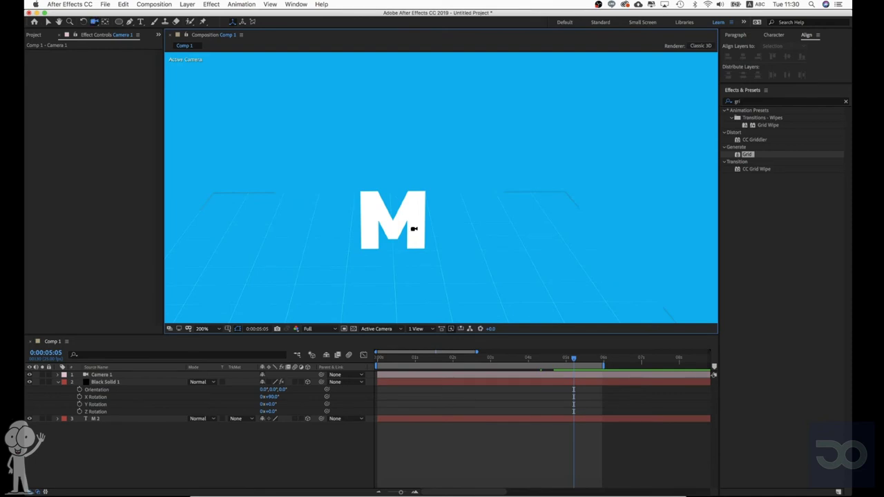
pyautogui.press('c')
pyautogui.moveTo(413, 228); pyautogui.dragTo(435, 187)
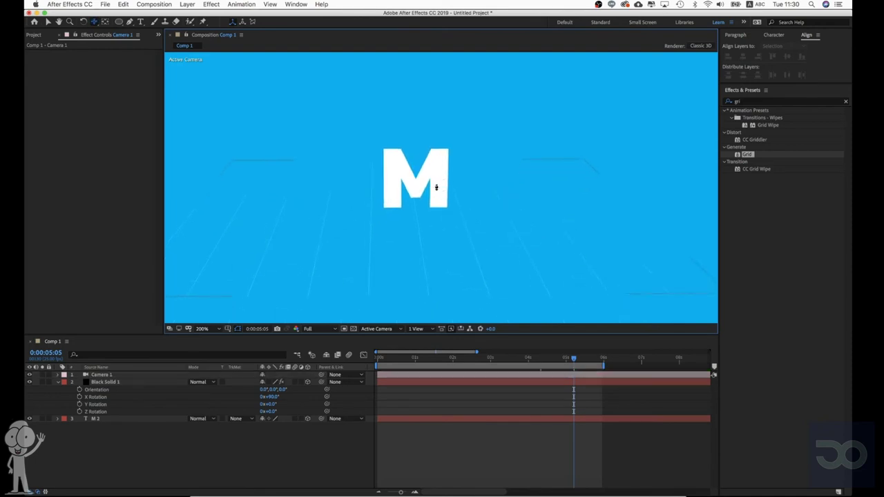
pyautogui.press('c')
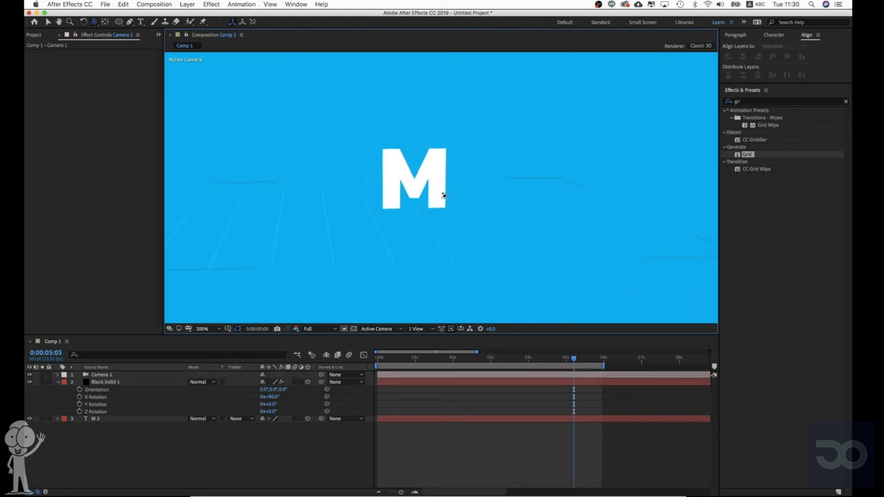
# Preview the bouncing M animation on the grid floor from the start of the composition.
pyautogui.press('Home')
pyautogui.press('space')
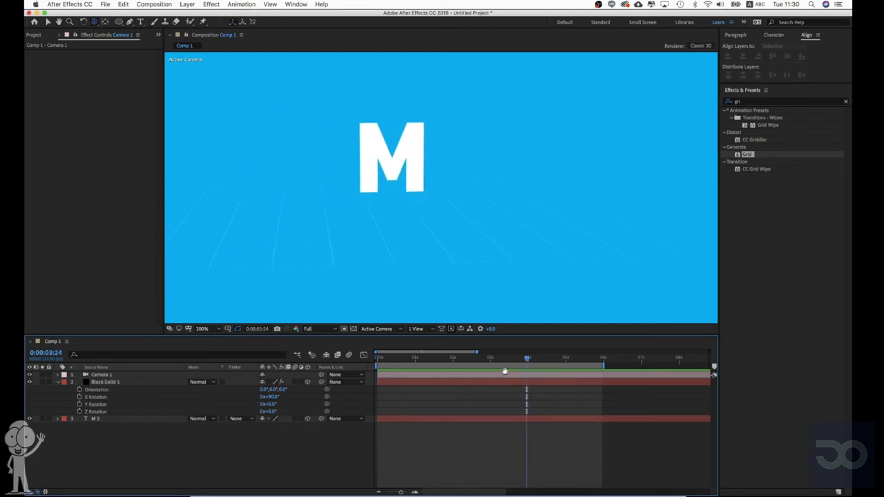
pyautogui.press('space')
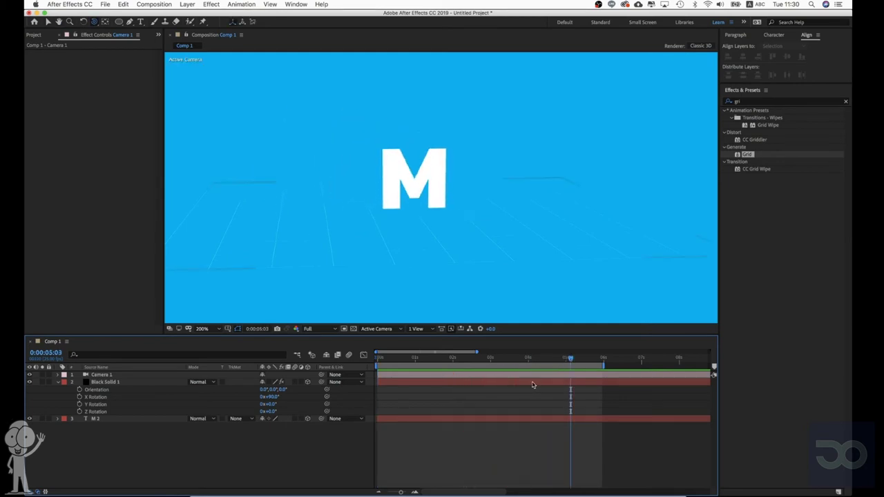
# Lock the Black Solid 1 layer and collapse its rotation properties.
pyautogui.click(532, 385)
pyautogui.click(56, 392)
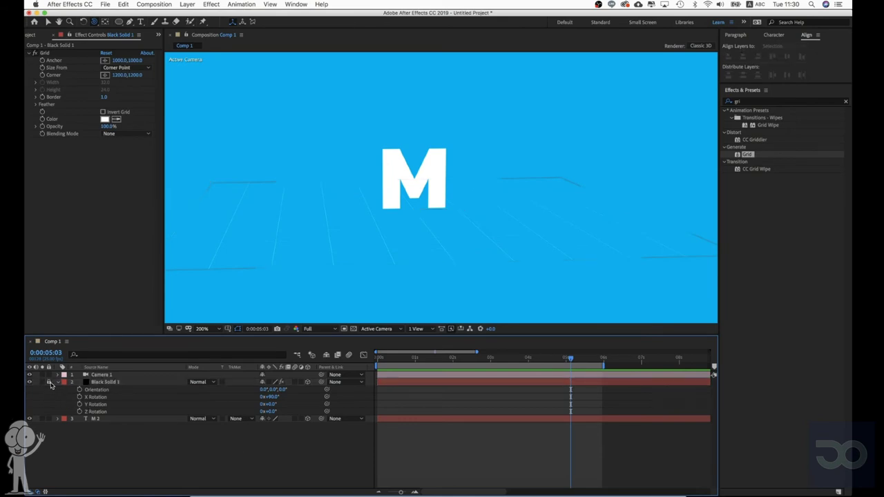
pyautogui.click(58, 382)
# Duplicate the M 2 text layer.
pyautogui.click(102, 391)
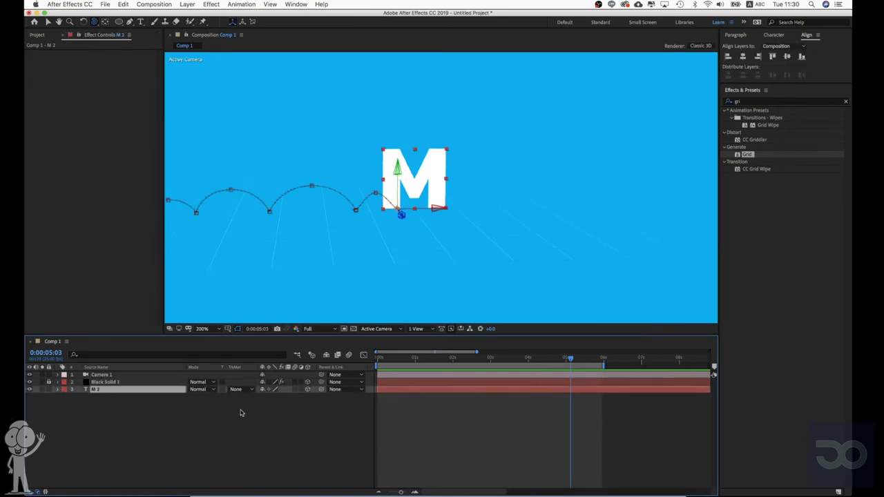
pyautogui.click(433, 430)
pyautogui.click(416, 392)
pyautogui.press('super+d')
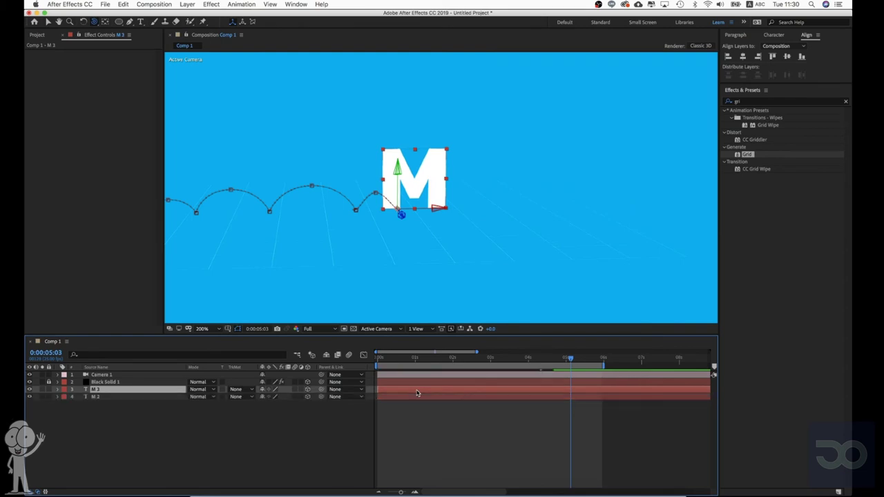
# Shift the M 3 layer's anchor point to about 218.9, -9.7, -623.0 and preview the offset letter's bounce.
pyautogui.press('a')
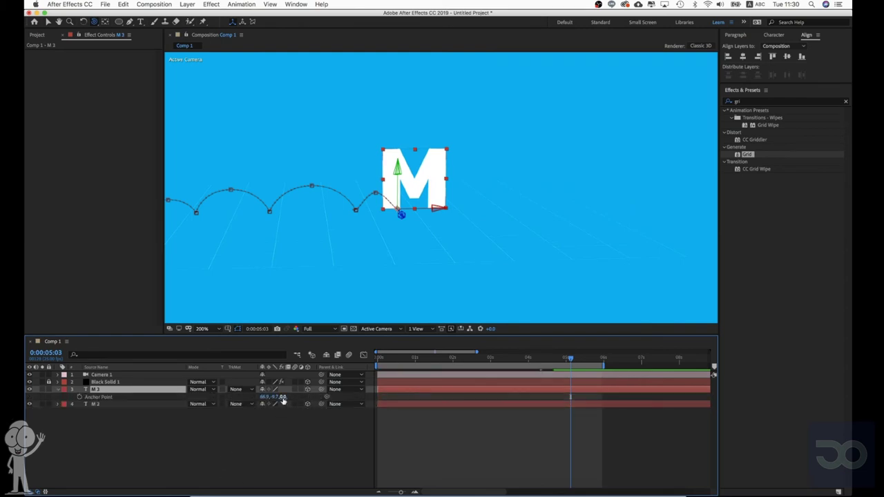
pyautogui.moveTo(280, 398); pyautogui.dragTo(41, 434)
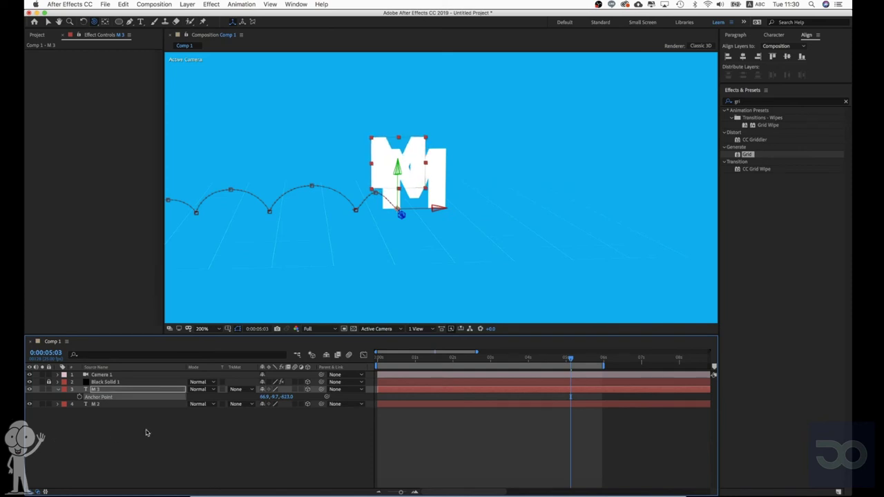
pyautogui.moveTo(265, 397); pyautogui.dragTo(337, 408)
pyautogui.click(338, 410)
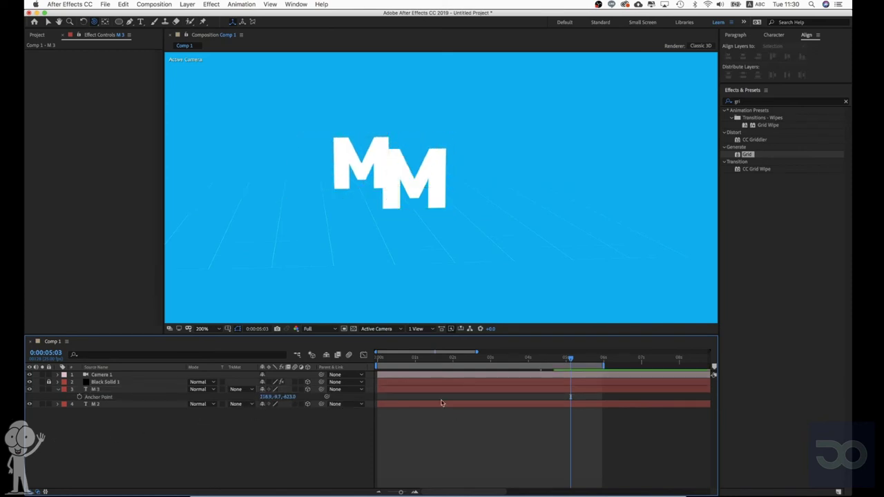
pyautogui.moveTo(393, 359); pyautogui.dragTo(425, 359)
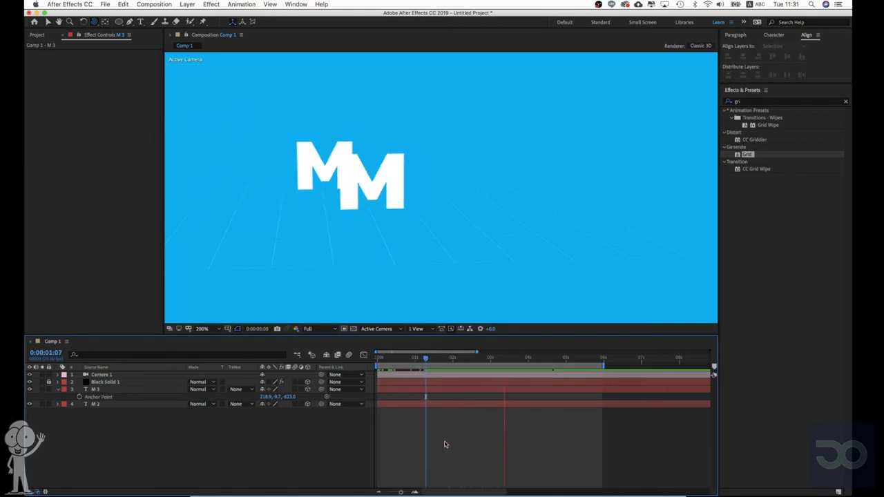
pyautogui.press('space')
# Undo the anchor point changes and replace the M 3 layer with a fresh duplicate of M 2.
pyautogui.press('super+z')
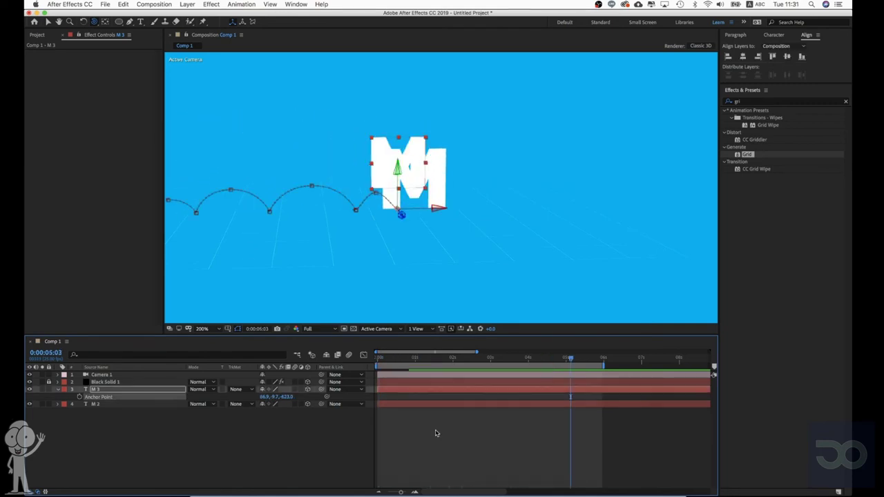
pyautogui.press('super+z')
pyautogui.press('Delete')
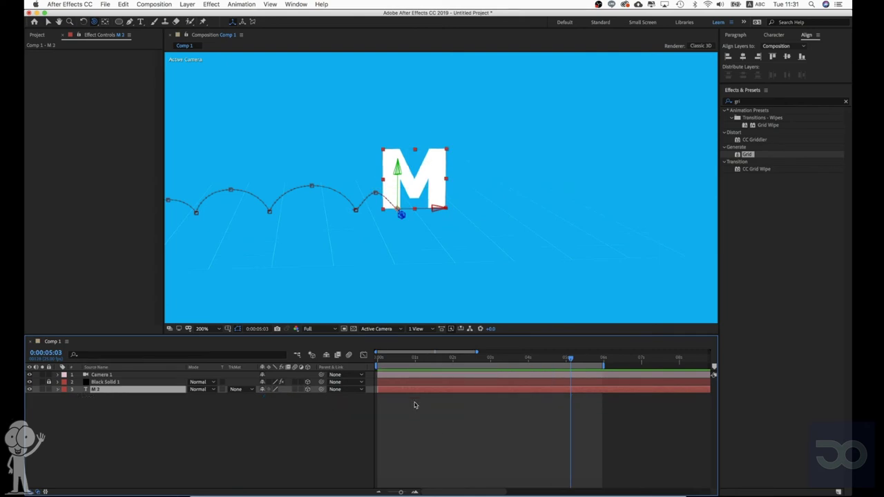
pyautogui.click(415, 406)
pyautogui.click(409, 390)
pyautogui.press('super+d')
pyautogui.click(408, 439)
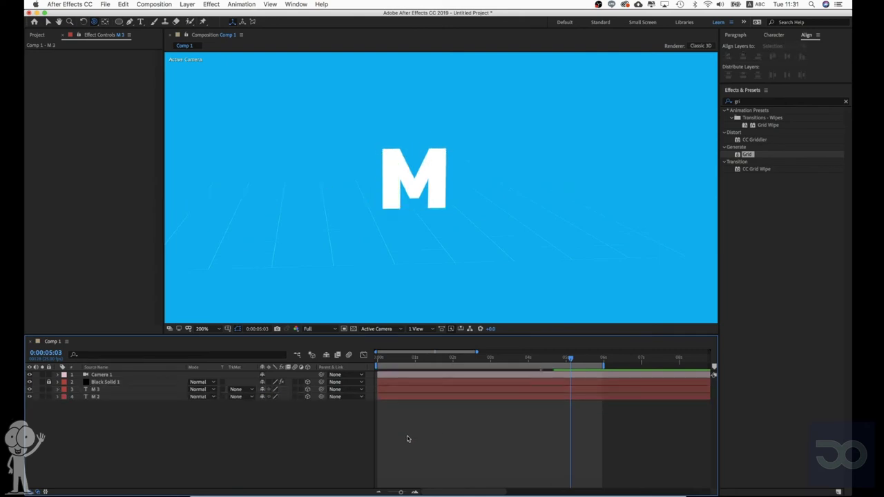
# Add a null object to the composition and make it a 3D layer.
pyautogui.rightClick(434, 418)
pyautogui.moveTo(472, 402)
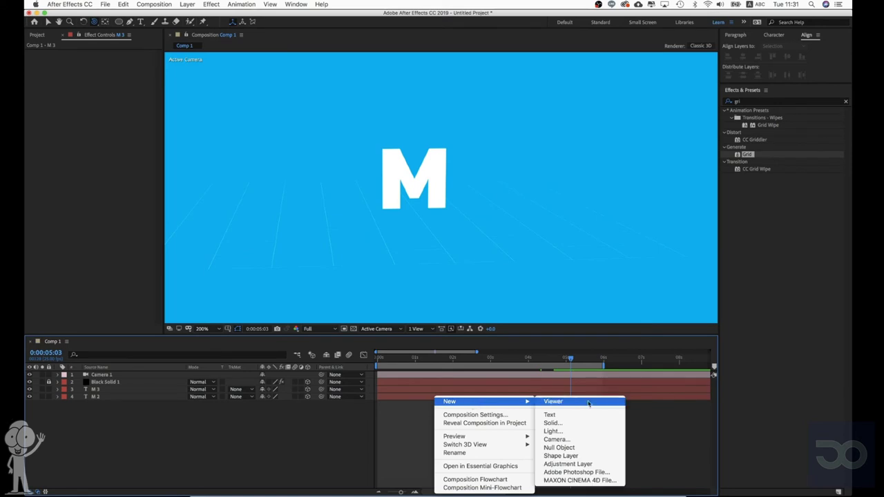
pyautogui.click(577, 449)
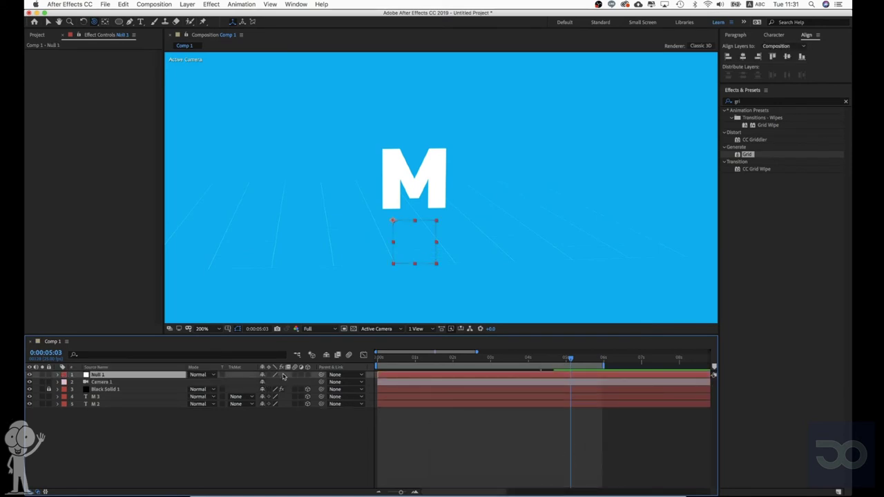
pyautogui.click(308, 375)
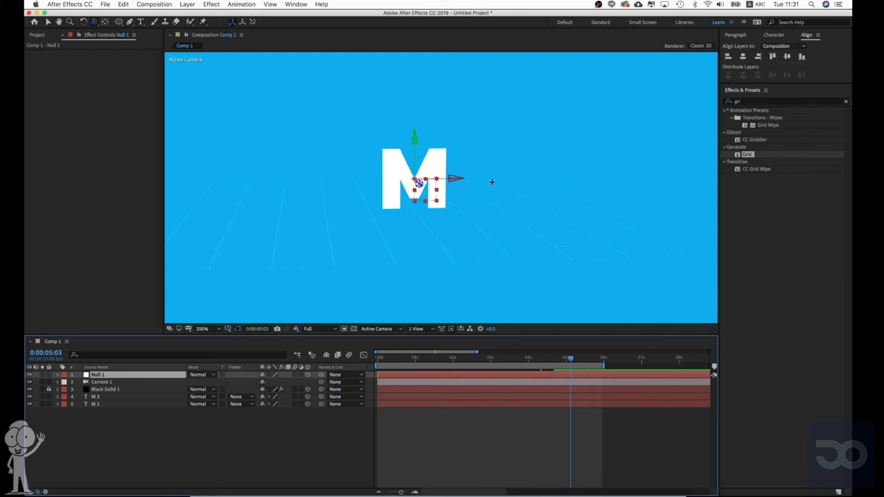
# Orbit the camera around the M to an angled side view.
pyautogui.press('c')
pyautogui.moveTo(443, 227); pyautogui.dragTo(491, 241)
pyautogui.press('c')
pyautogui.press('c')
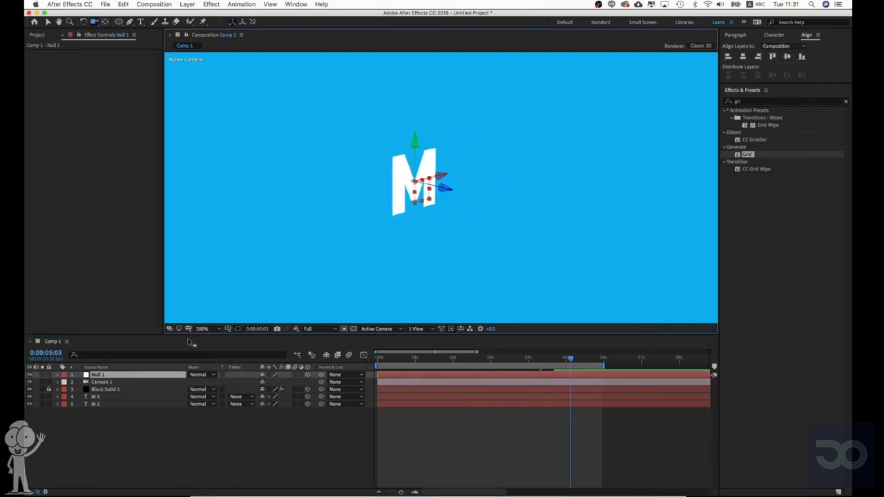
# Place the Null 1 layer between the M 3 and M 2 layers in the stack.
pyautogui.moveTo(126, 376); pyautogui.dragTo(121, 400)
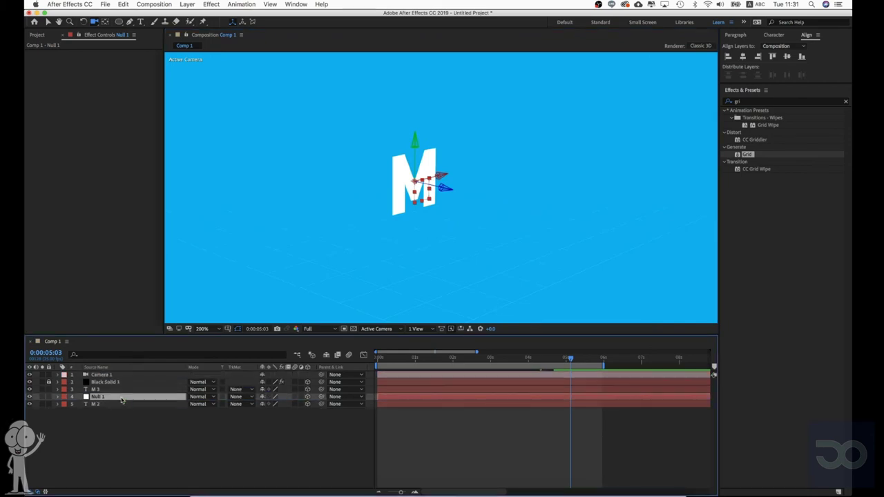
pyautogui.click(125, 391)
pyautogui.click(125, 398)
# Hide the layer switches and transfer mode columns, and parent the M 3 layer to Null 1.
pyautogui.click(147, 392)
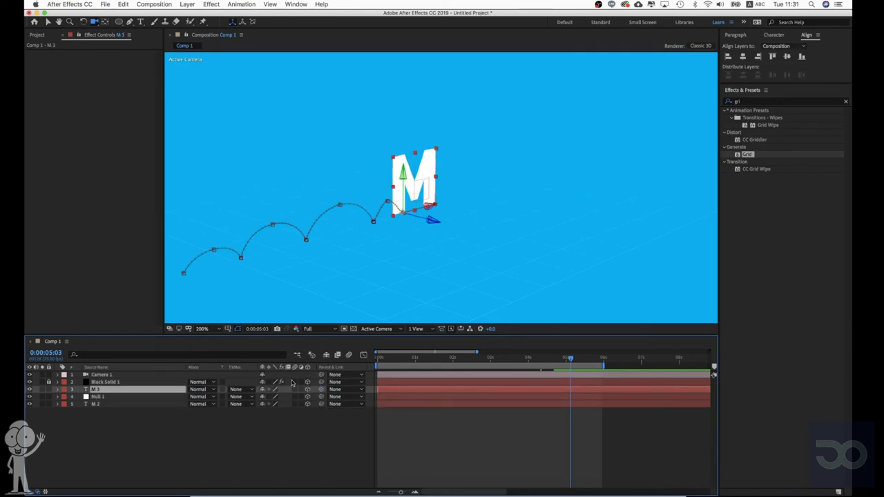
pyautogui.click(33, 490)
pyautogui.click(35, 492)
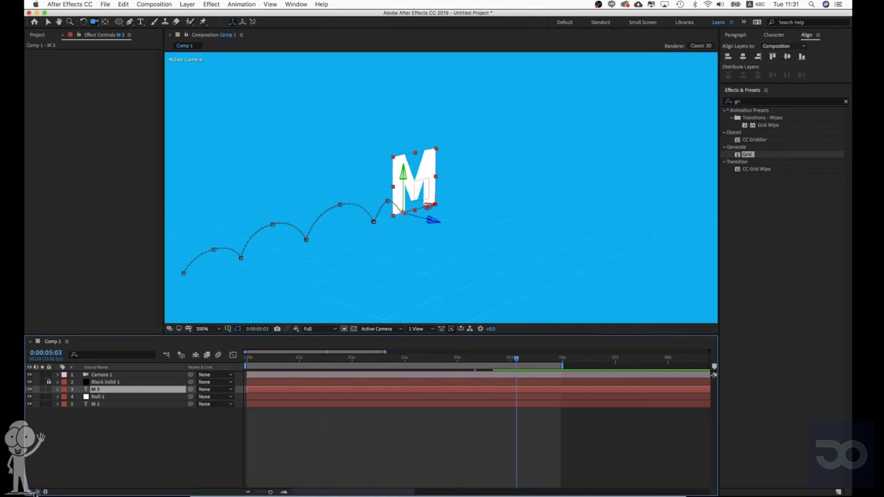
pyautogui.click(36, 491)
pyautogui.click(38, 492)
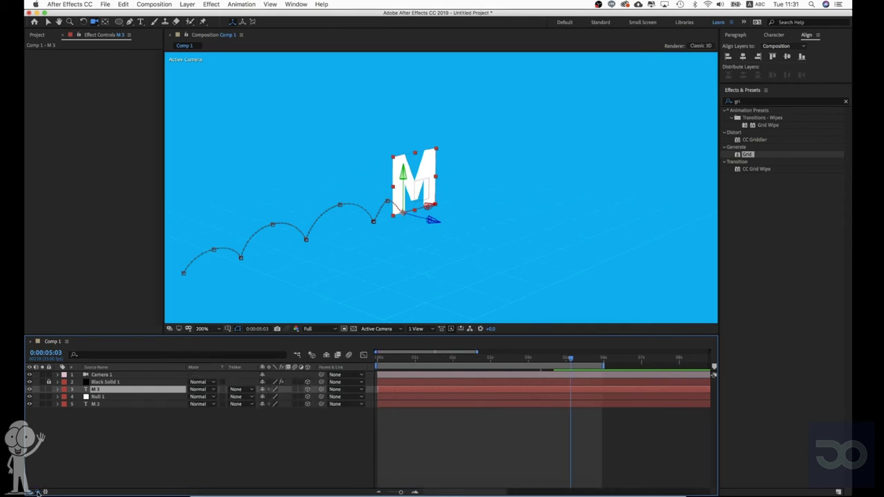
pyautogui.click(35, 492)
pyautogui.click(32, 492)
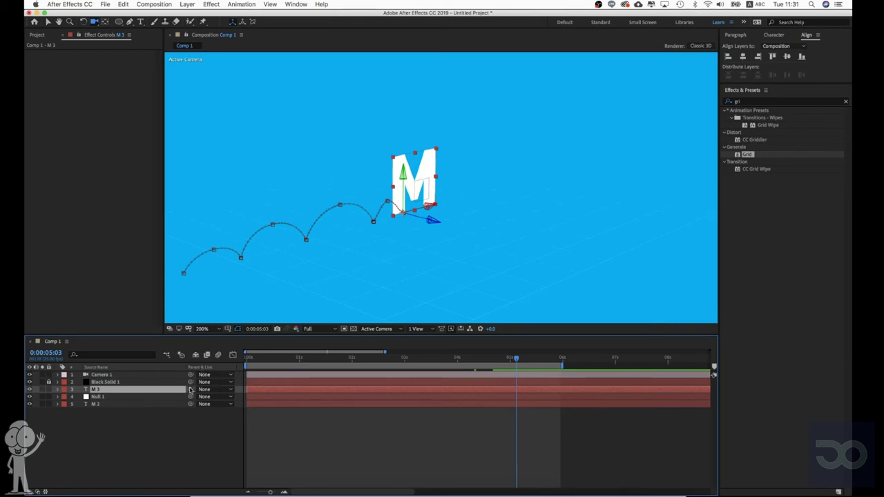
pyautogui.moveTo(190, 389); pyautogui.dragTo(134, 400)
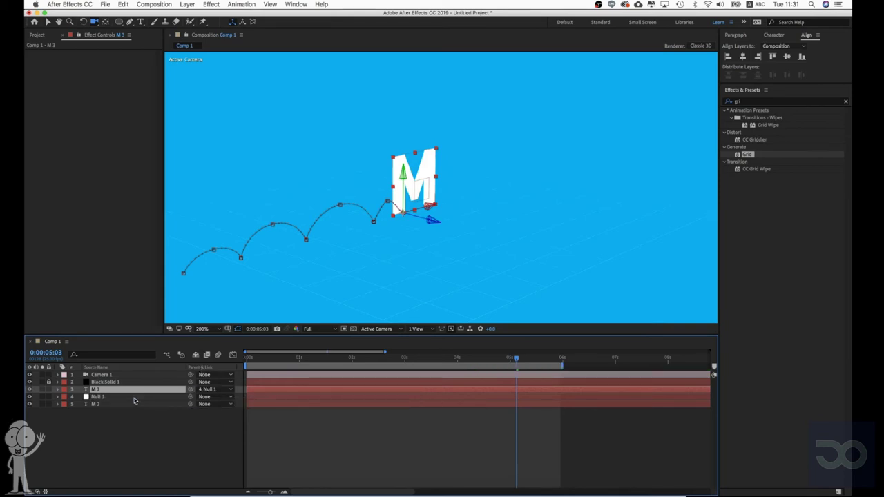
# Move Null 1 along its Z axis to separate the parented M 3 letter from the M 2 letter.
pyautogui.click(134, 401)
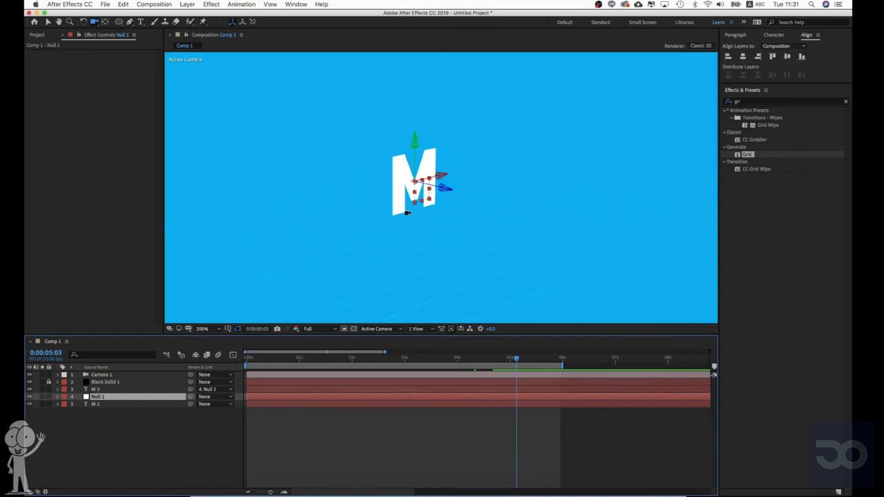
pyautogui.press('v')
pyautogui.click(445, 192)
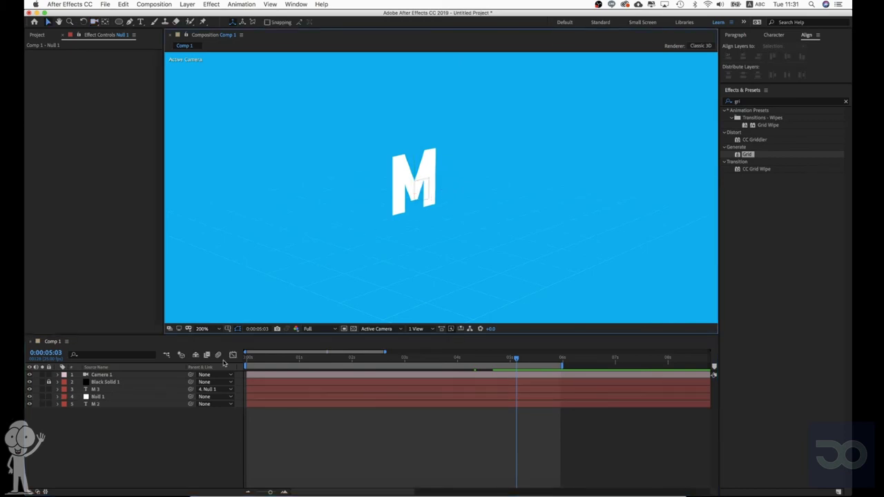
pyautogui.click(171, 399)
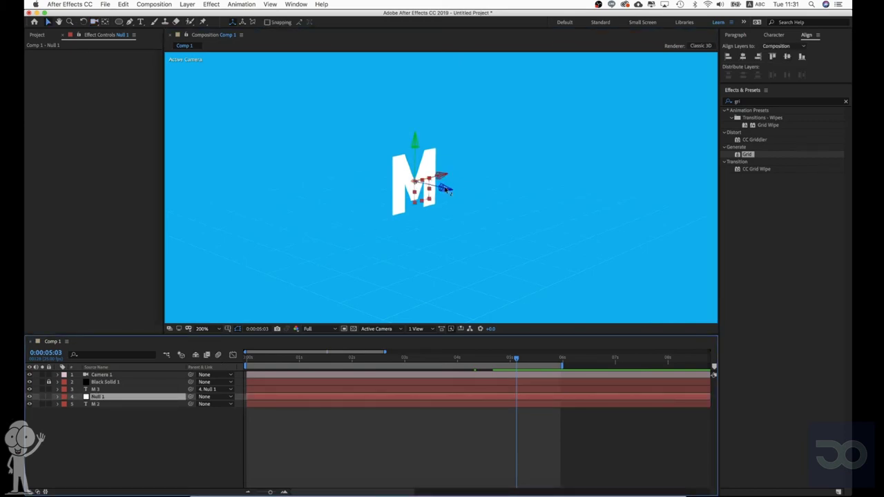
pyautogui.moveTo(446, 190); pyautogui.dragTo(333, 174)
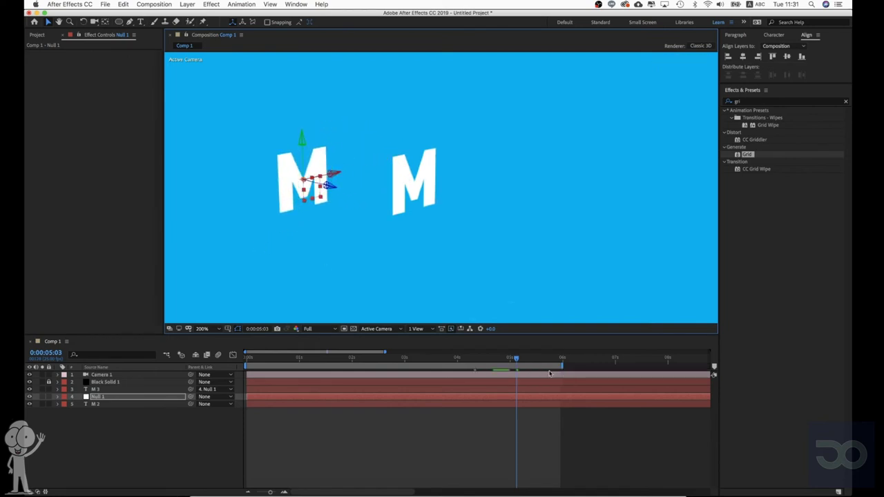
# Preview the two letters' bounce from the start of the composition in the angled view.
pyautogui.click(250, 360)
pyautogui.press('space')
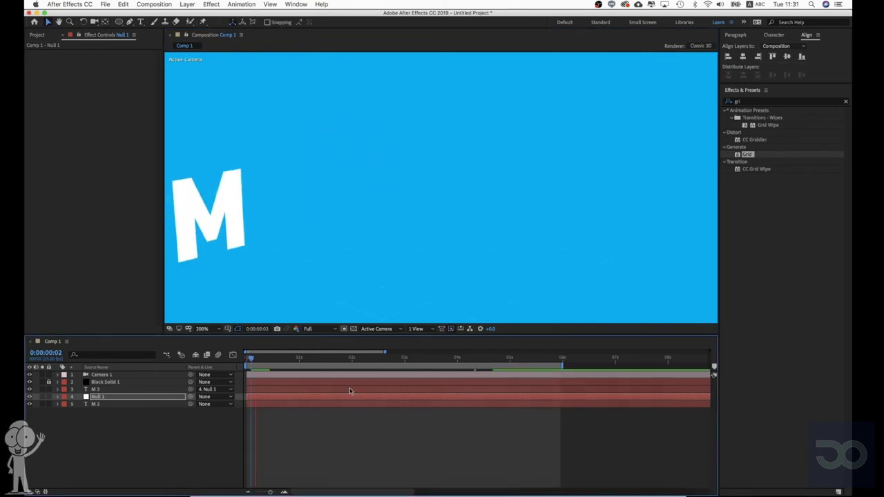
pyautogui.click(328, 393)
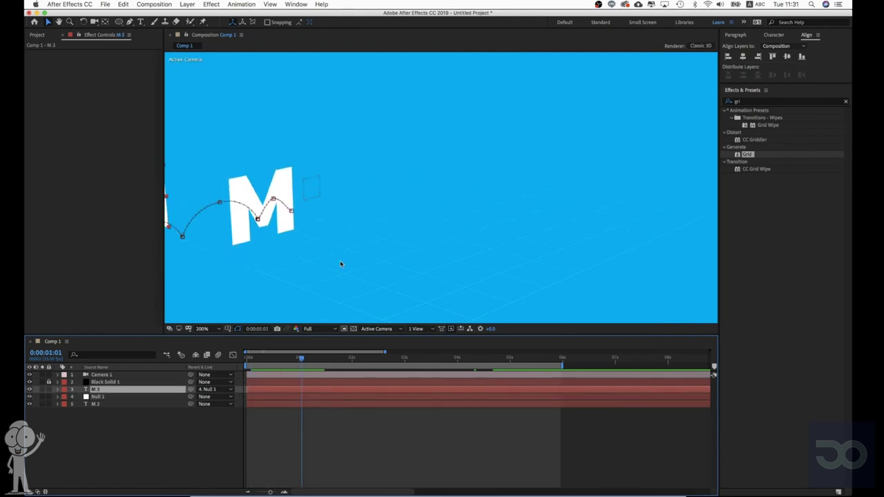
# Orbit and reframe the camera to a more frontal view of both M letters at 200% magnification.
pyautogui.press('c')
pyautogui.moveTo(347, 253); pyautogui.dragTo(263, 245)
pyautogui.scroll(-2, 264, 245)
pyautogui.scroll(1, 263, 245)
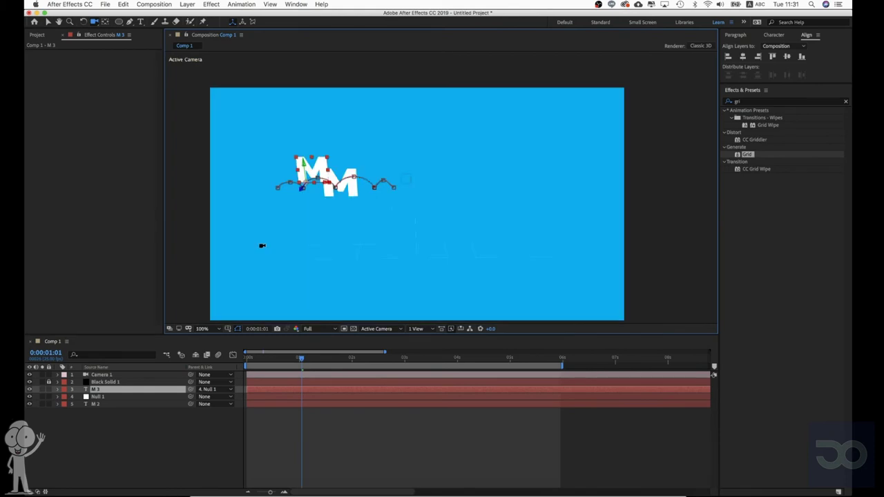
pyautogui.press('.')
pyautogui.moveTo(315, 183); pyautogui.dragTo(328, 200)
pyautogui.press(',')
pyautogui.press(',')
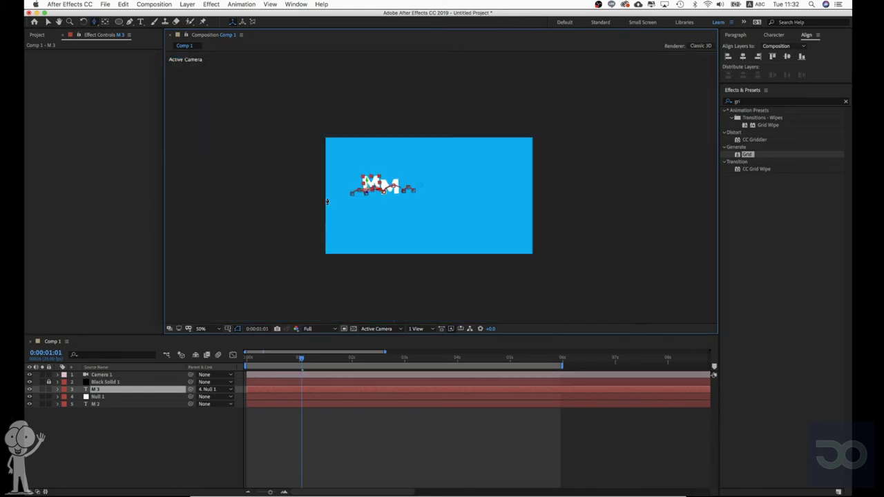
pyautogui.press('.')
pyautogui.press('.')
pyautogui.moveTo(328, 200); pyautogui.dragTo(277, 374)
# Preview both bouncing letters from the start and compare the motion paths of the M 3 and M 2 layers.
pyautogui.click(260, 362)
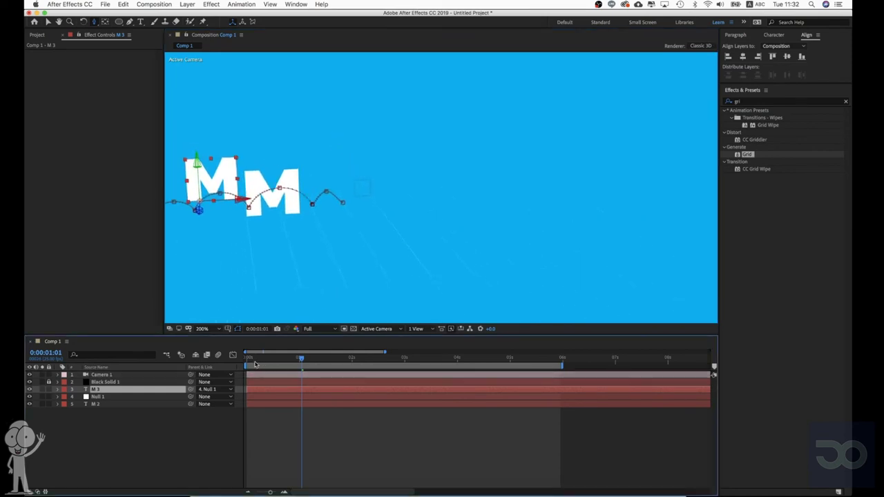
pyautogui.press('space')
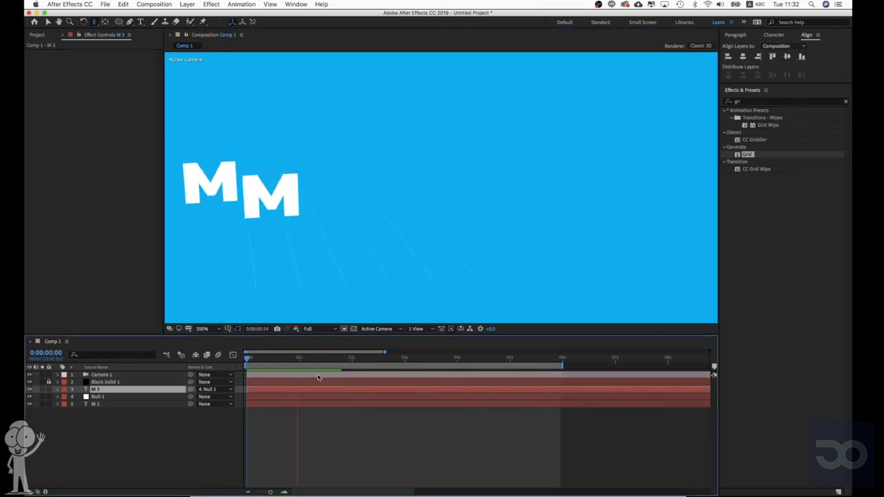
pyautogui.press('space')
pyautogui.click(291, 398)
pyautogui.click(292, 390)
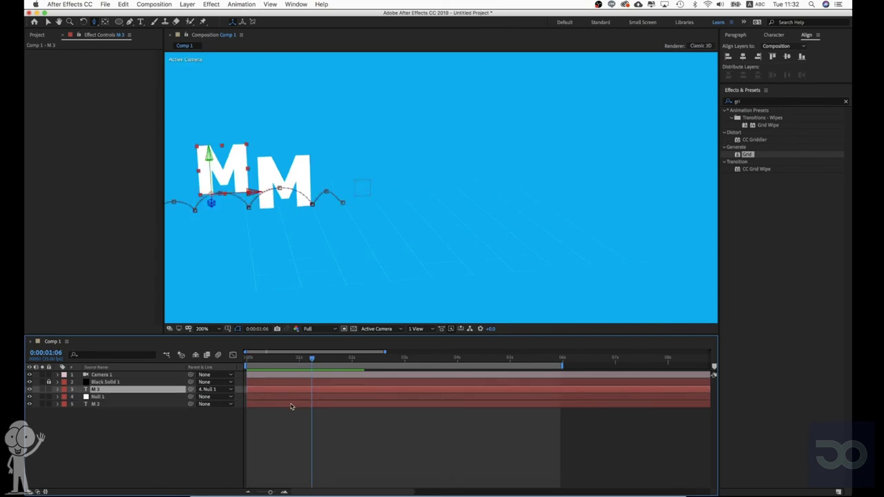
pyautogui.click(291, 406)
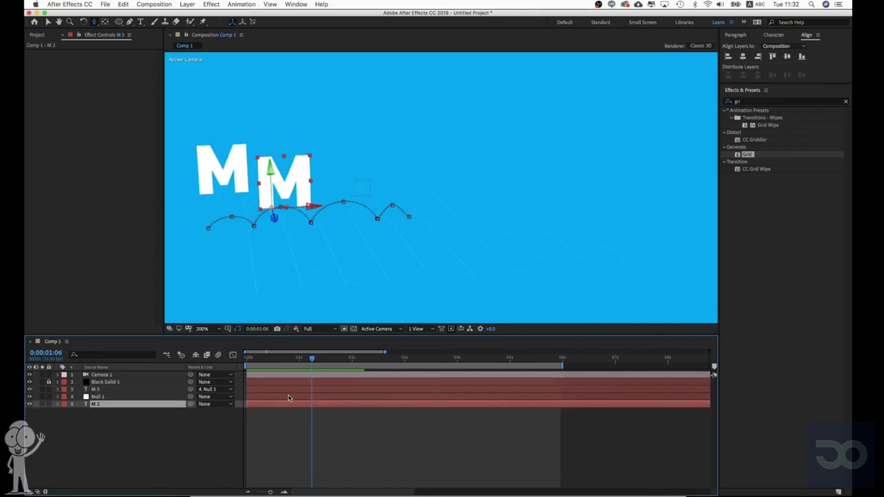
pyautogui.click(289, 391)
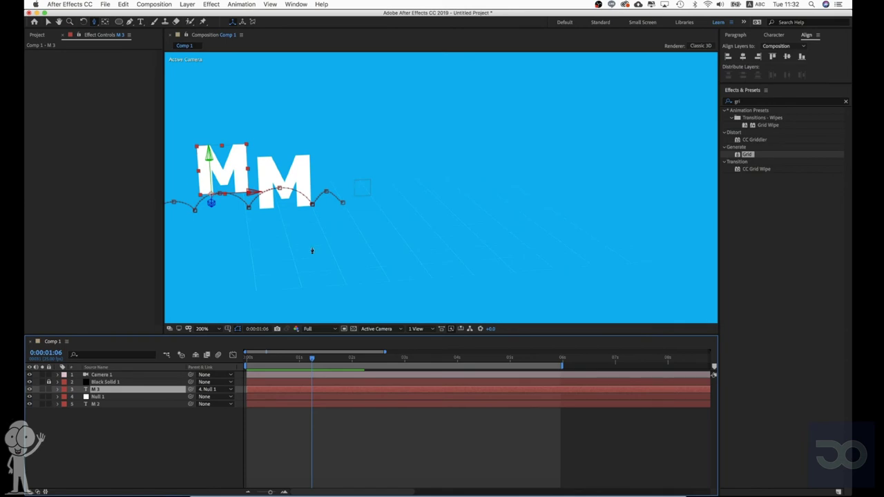
pyautogui.click(288, 403)
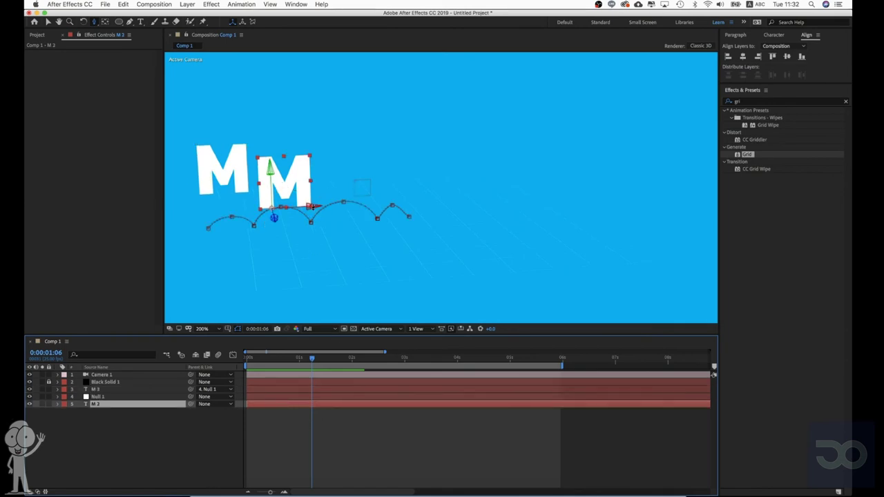
# Reposition Null 1 so the parented M 3 letter sits slightly above and to the left of the M 2 letter.
pyautogui.click(153, 398)
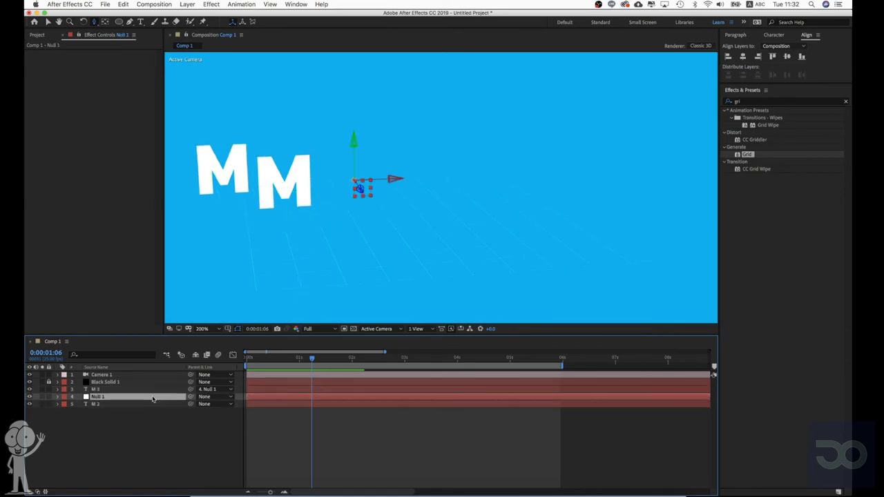
pyautogui.press('v')
pyautogui.moveTo(395, 181); pyautogui.dragTo(484, 186)
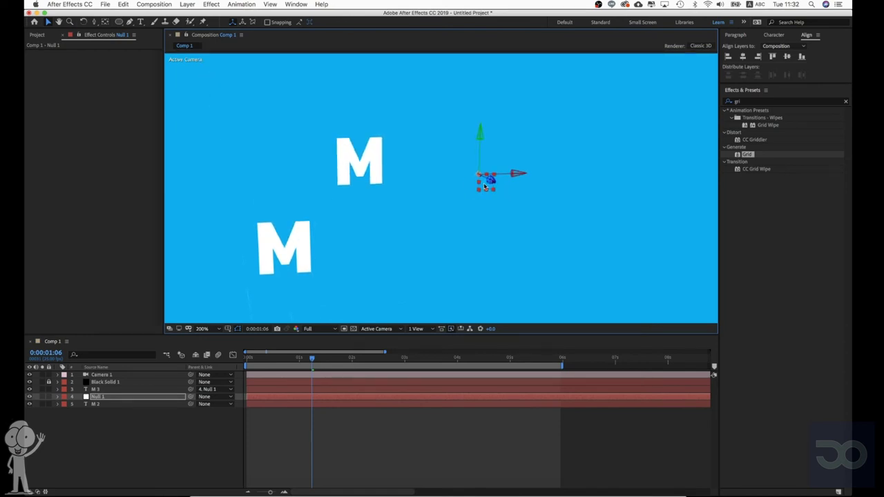
pyautogui.press('super+z')
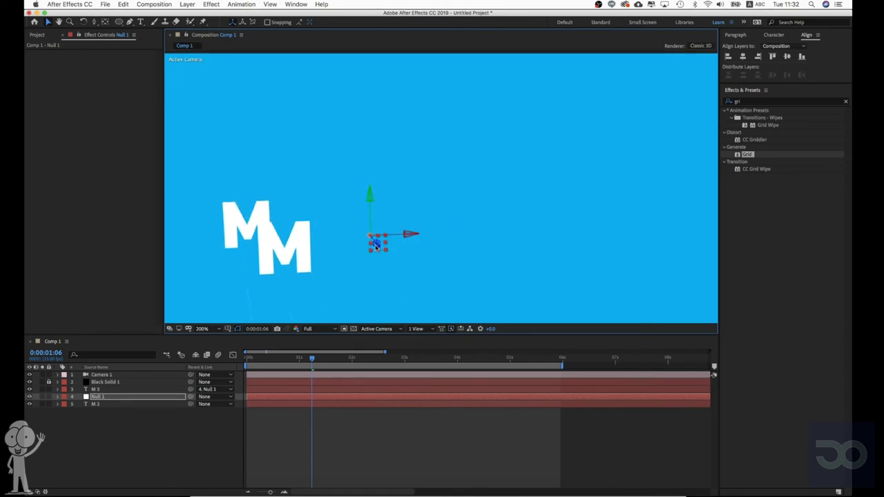
pyautogui.moveTo(378, 247); pyautogui.dragTo(409, 220)
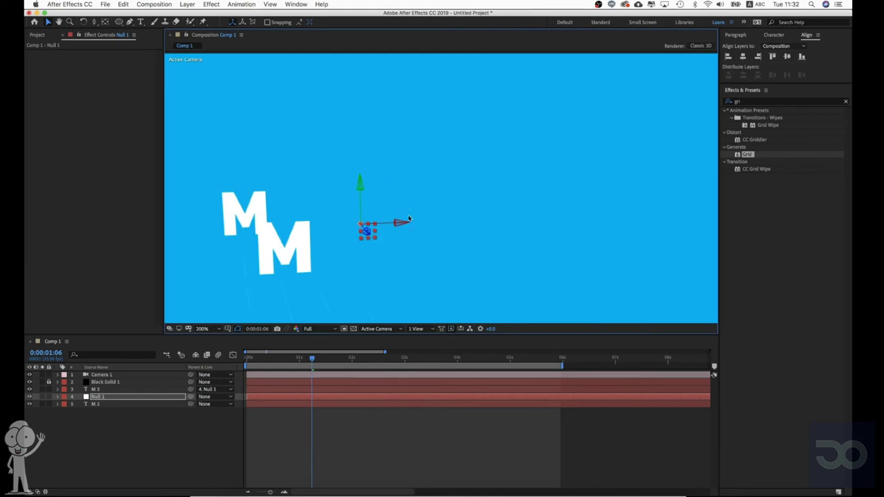
# Move Null 1 until M 3 sits up and to the right of M 2, and duplicate M 3 with Null 1 directly beneath Black Solid 1.
pyautogui.moveTo(481, 216); pyautogui.dragTo(683, 194)
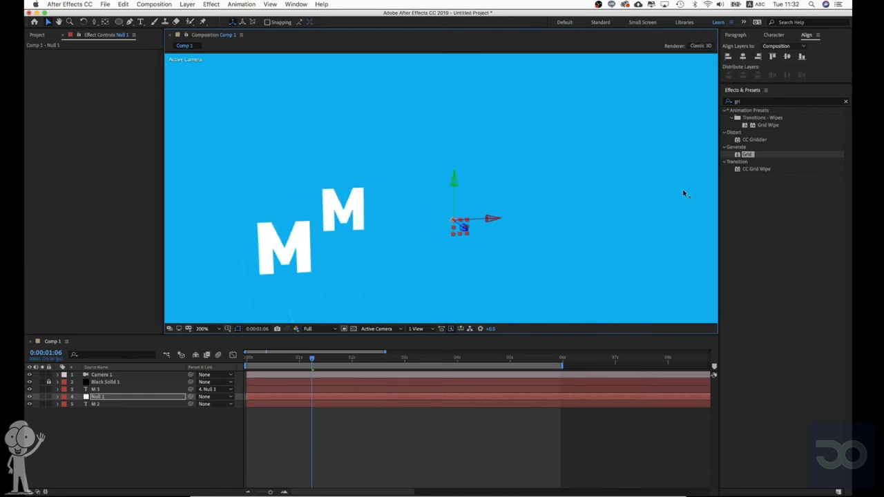
pyautogui.click(349, 424)
pyautogui.click(310, 393)
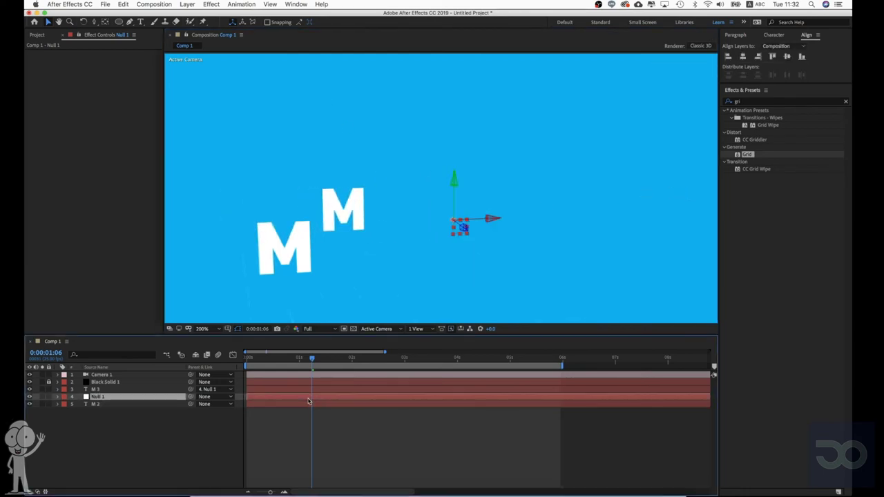
pyautogui.keyDown('shift'); pyautogui.click(306, 389); pyautogui.keyUp('shift')
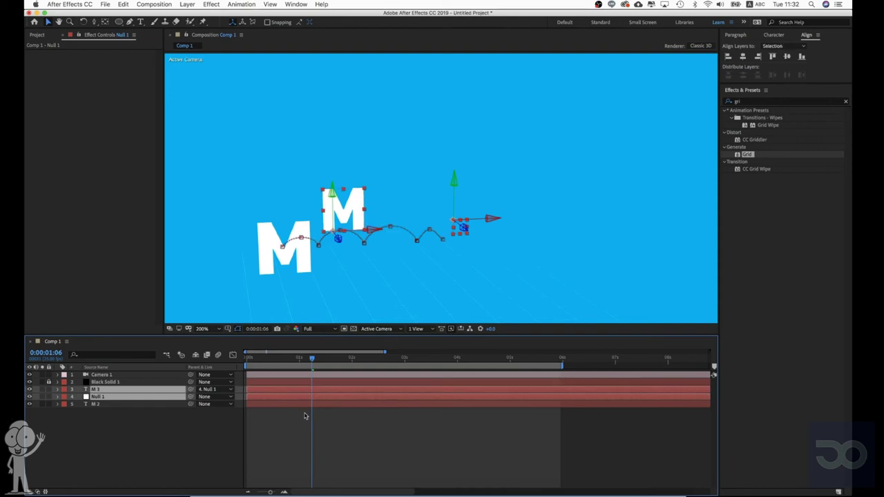
pyautogui.press('super+d')
pyautogui.press('super+alt+Up')
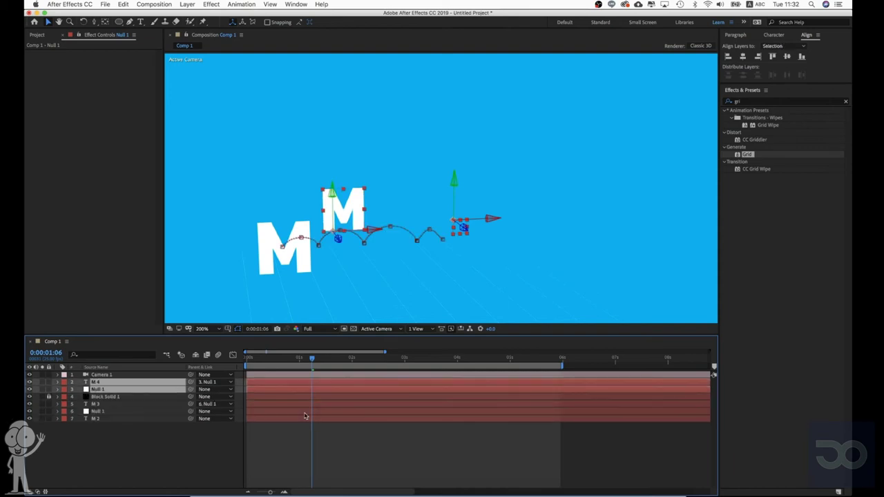
pyautogui.press('super+[')
pyautogui.press('super+]')
pyautogui.press('super+[')
pyautogui.click(292, 452)
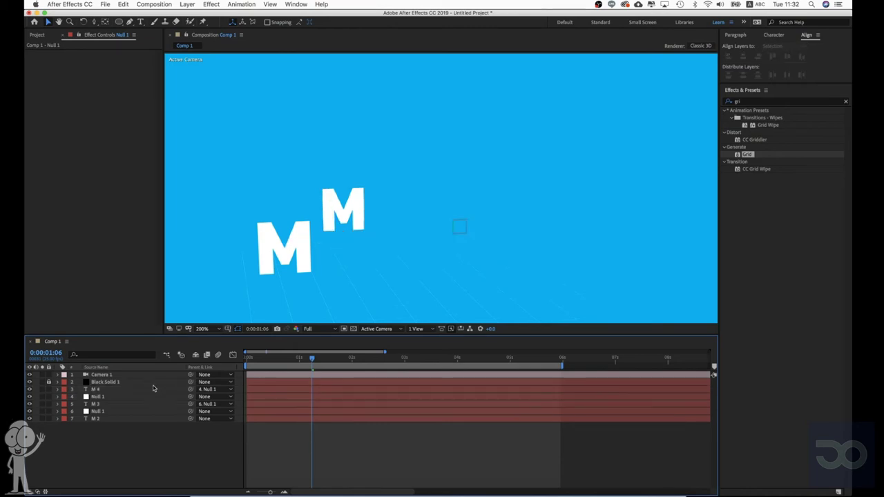
# Rename the duplicated null, the parent of M 4, as Null 2.
pyautogui.click(141, 397)
pyautogui.rightClick(143, 397)
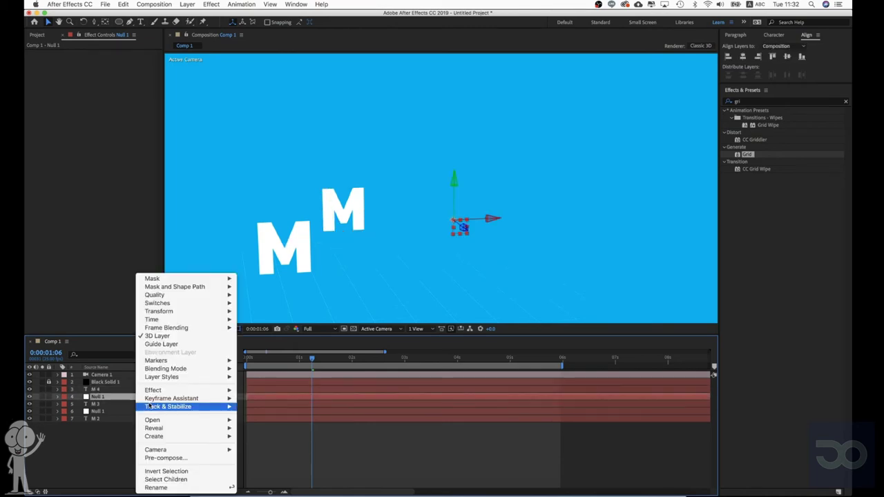
pyautogui.click(178, 488)
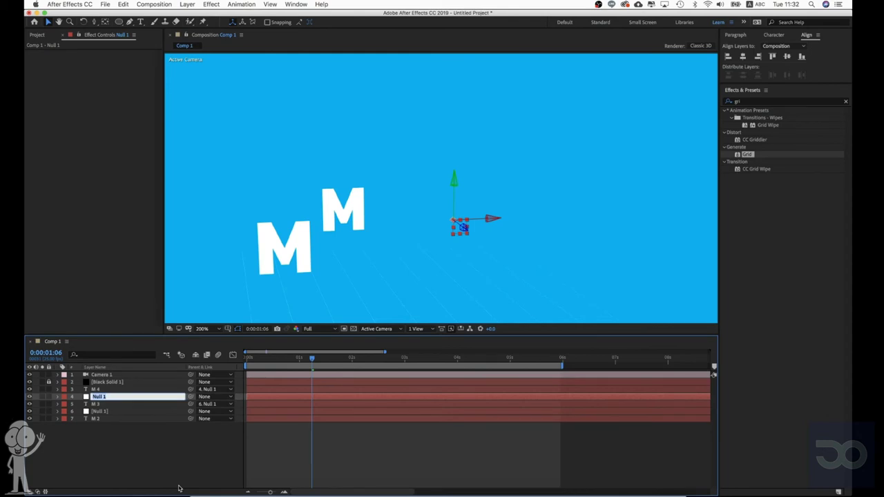
pyautogui.write('Null 2')
pyautogui.press('Return')
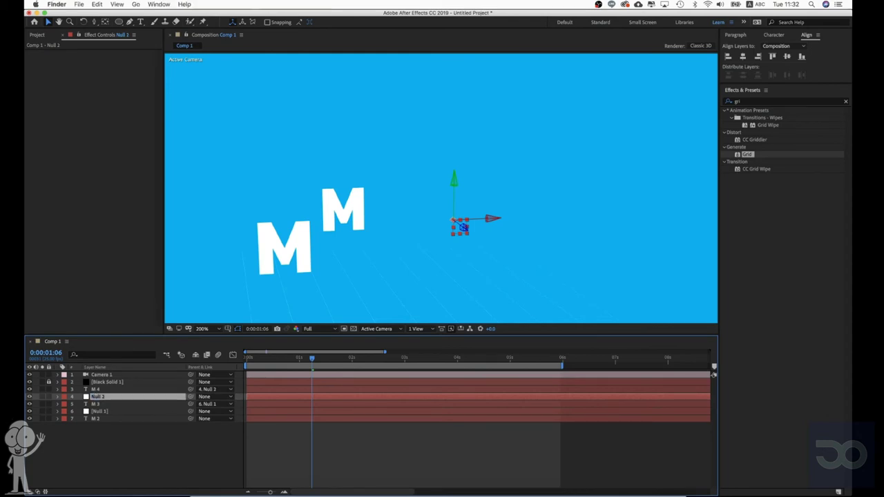
# Reposition Null 2 so the parented M 4 letter sits to the right of the other two letters.
pyautogui.click(115, 390)
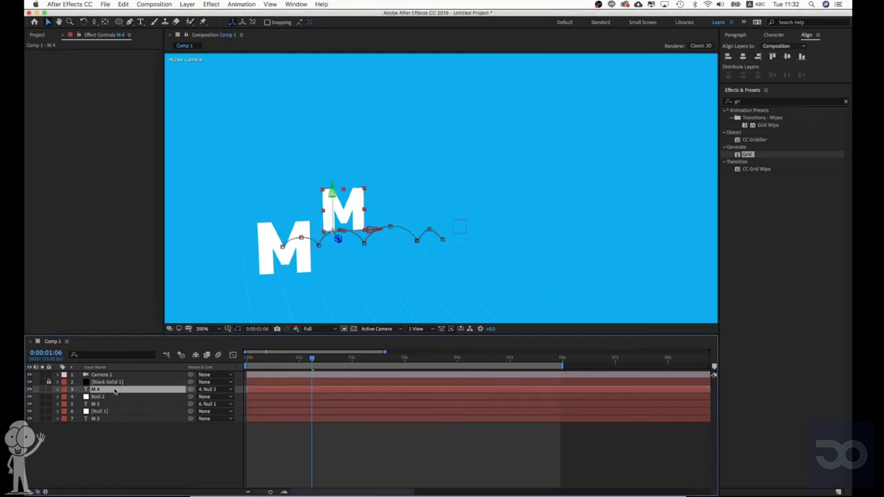
pyautogui.click(119, 396)
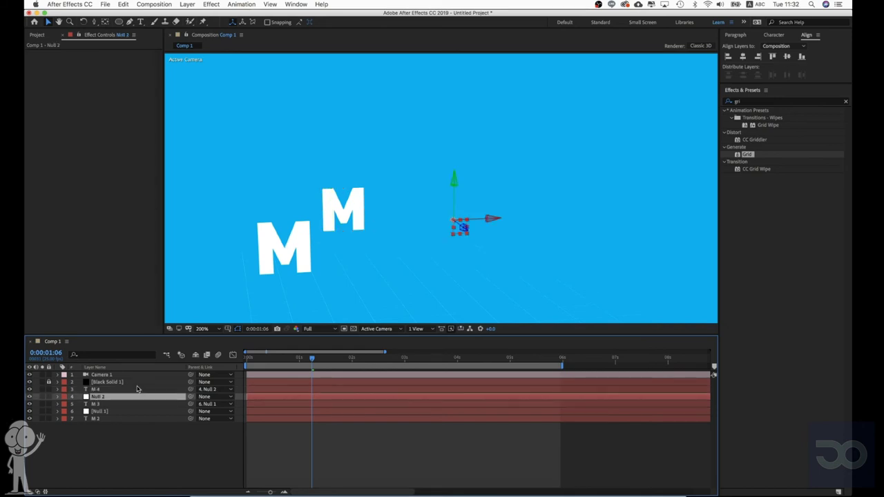
pyautogui.moveTo(489, 221); pyautogui.dragTo(632, 303)
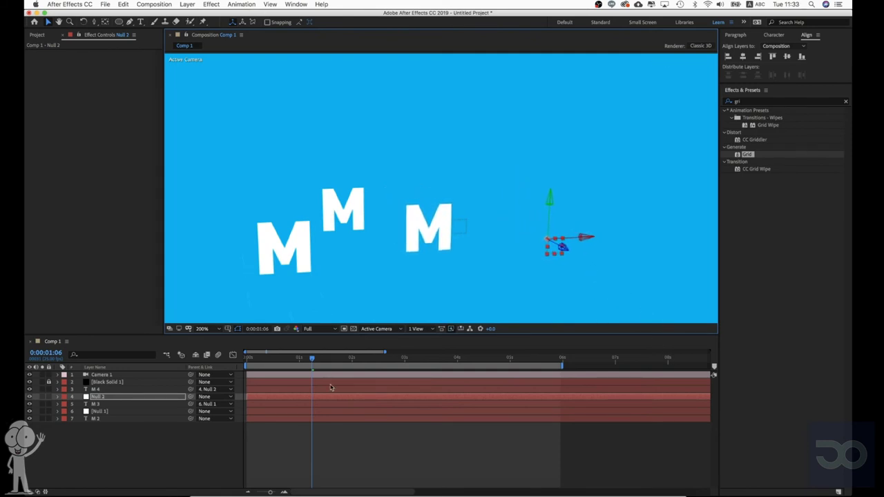
# Preview the three bouncing letters from the start and orbit the camera to a lower, more frontal view.
pyautogui.press('space')
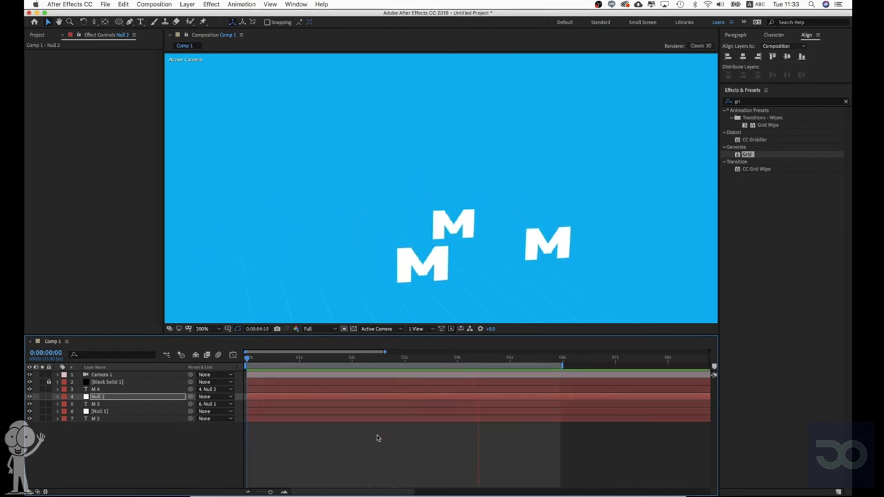
pyautogui.press('space')
pyautogui.press('c')
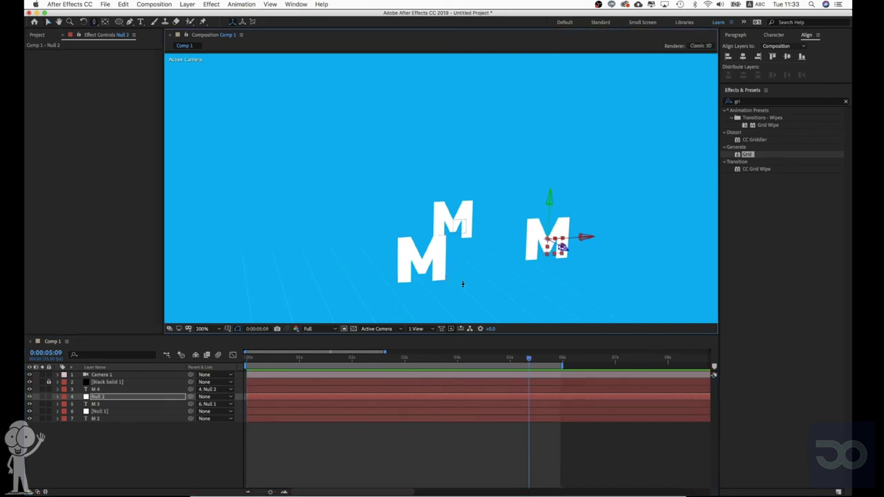
pyautogui.moveTo(462, 284); pyautogui.dragTo(454, 256)
pyautogui.press('c')
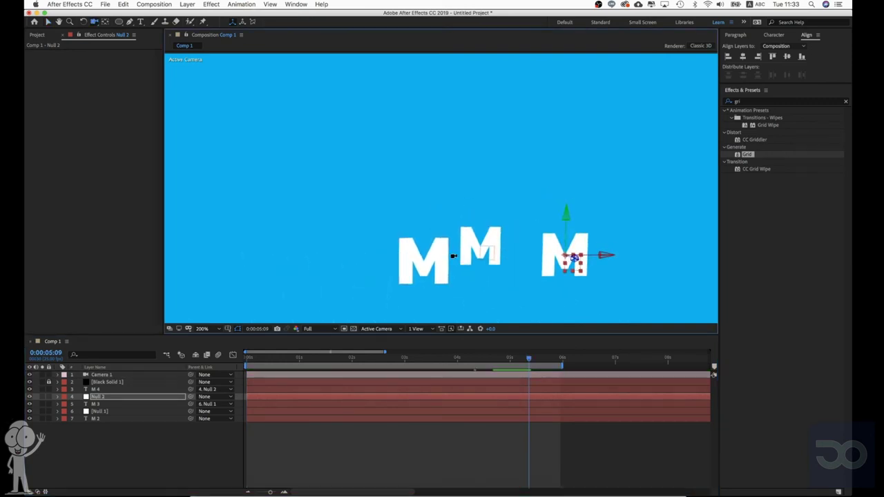
# Reveal the Position properties of the three M layers and both nulls, and compare M 4's keyframes with Null 2.
pyautogui.click(261, 416)
pyautogui.keyDown('shift'); pyautogui.click(257, 391); pyautogui.keyUp('shift')
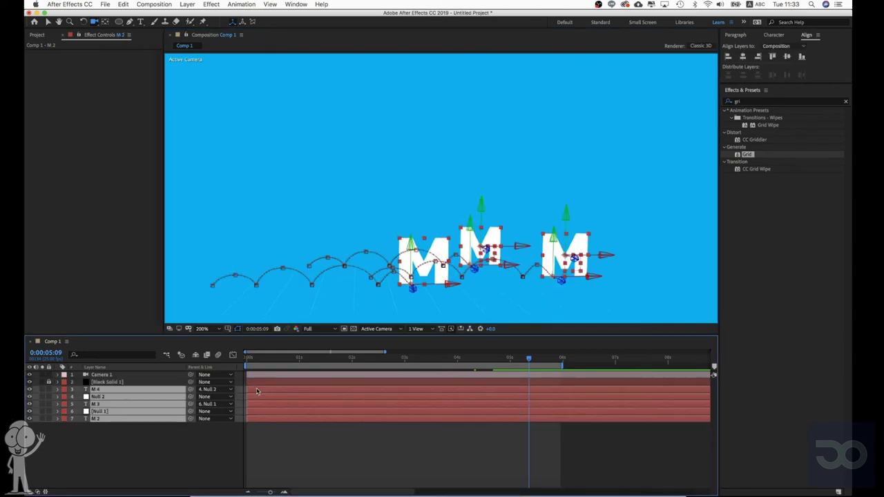
pyautogui.press('p')
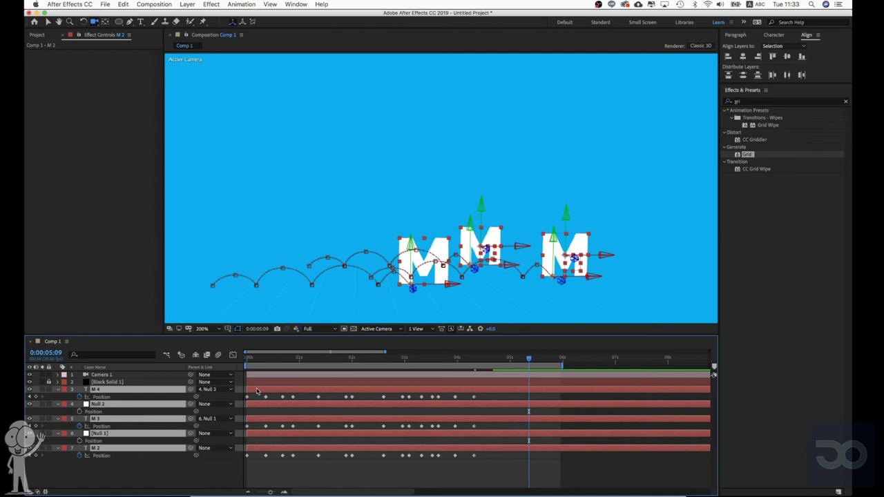
pyautogui.click(331, 469)
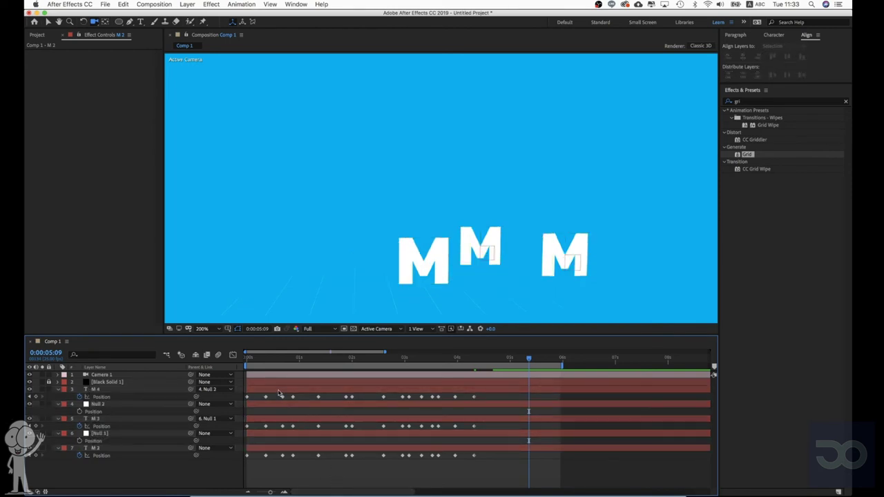
pyautogui.click(279, 392)
pyautogui.click(280, 404)
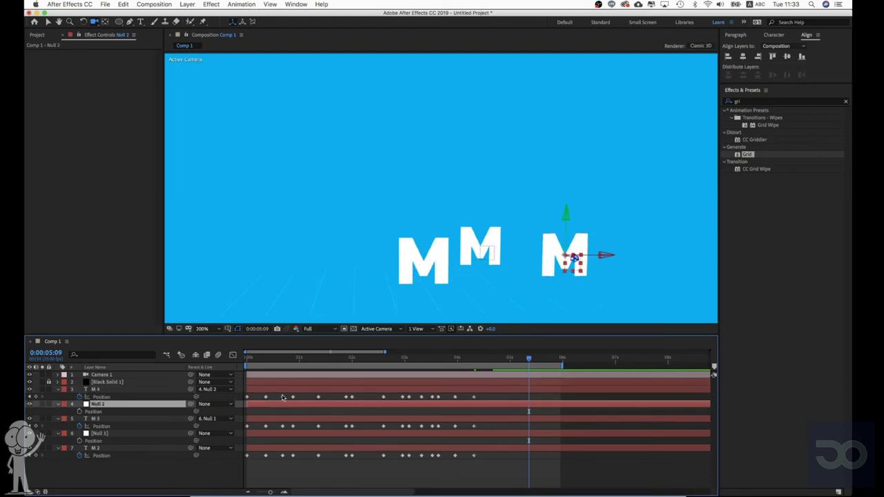
pyautogui.moveTo(279, 361)
pyautogui.mouseDown()
pyautogui.moveTo(321, 358)
pyautogui.moveTo(288, 363)
pyautogui.mouseUp()
# Show M 4's Position and Rotation properties with their values, with the current time at its 0:00:00:09 position keyframe.
pyautogui.click(287, 394)
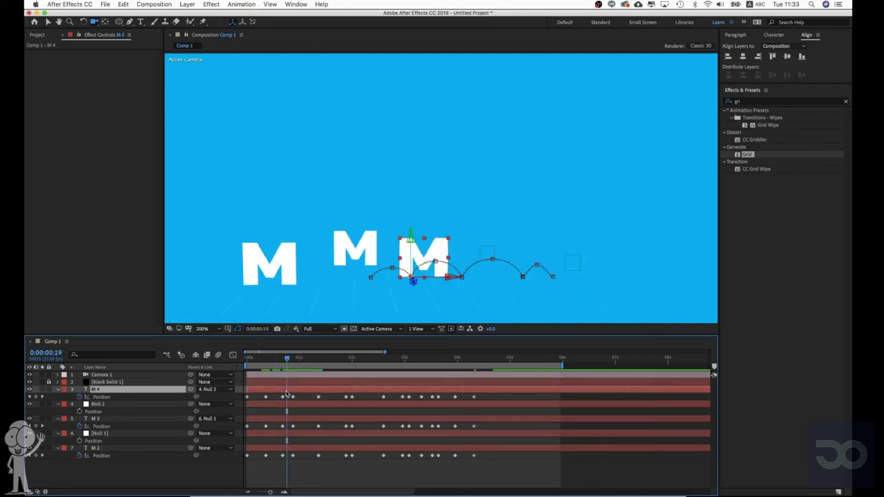
pyautogui.press('r')
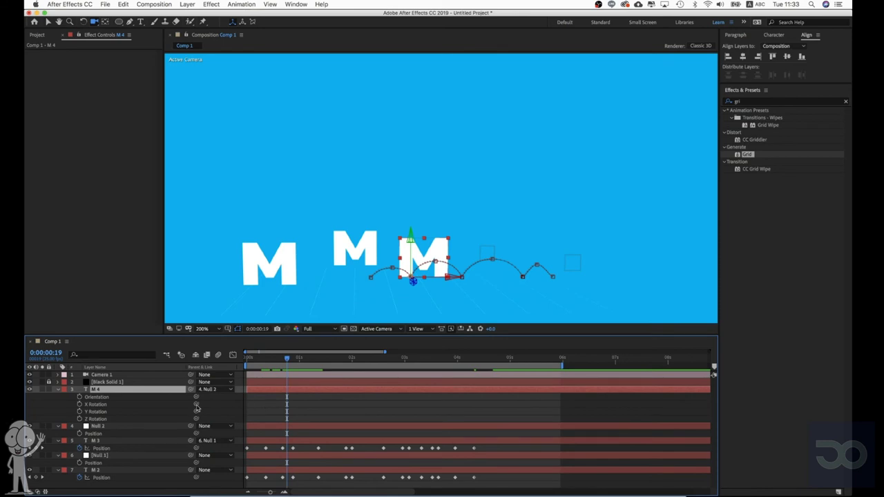
pyautogui.click(267, 360)
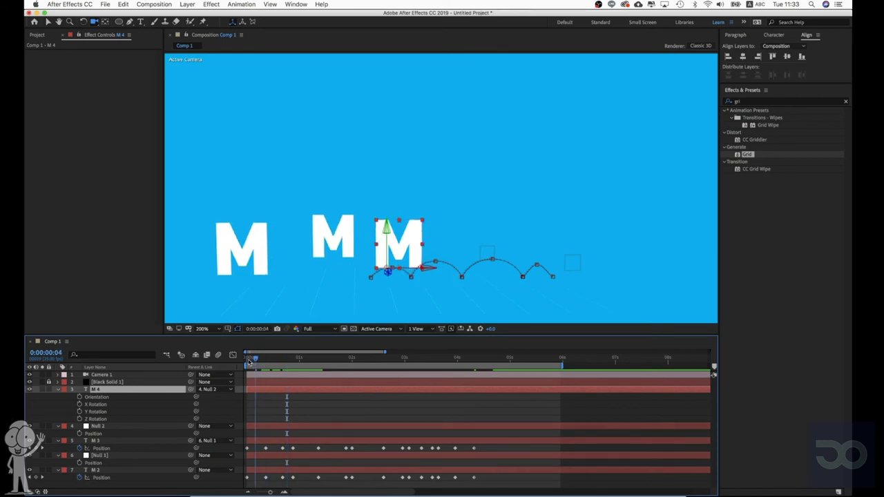
pyautogui.hotkey('shift', 'p')
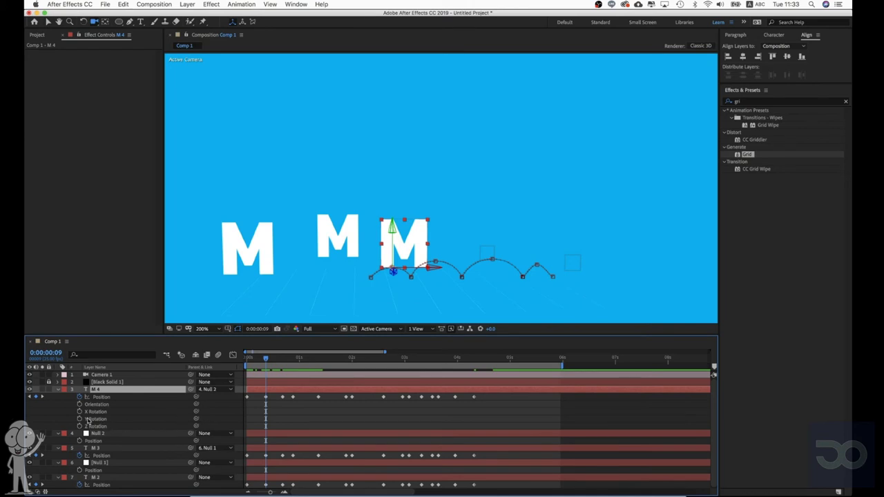
pyautogui.click(31, 492)
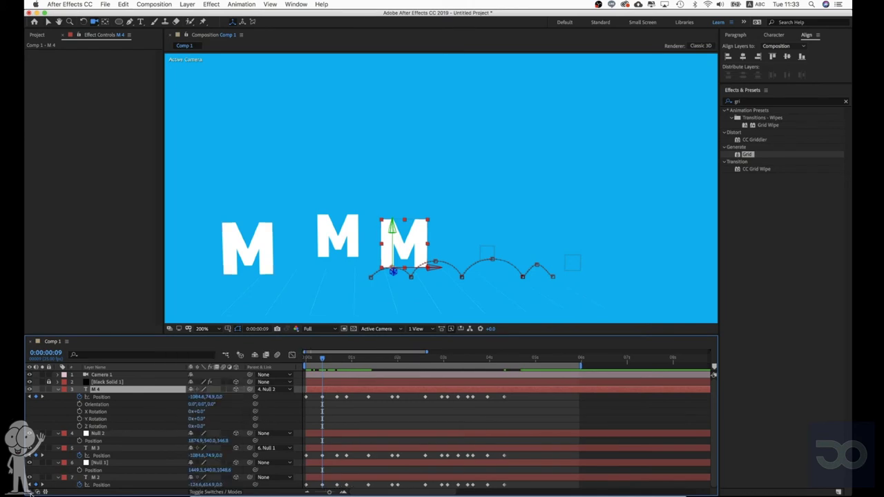
# Enable Z Rotation keyframing on M 4 at 0:00:00:09 and set a -16° Z Rotation keyframe at 0:00:00:00.
pyautogui.click(79, 420)
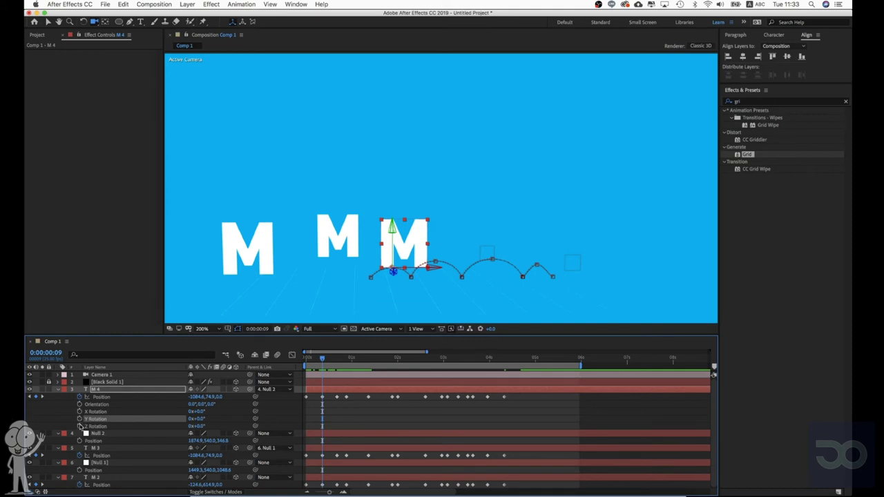
pyautogui.click(79, 426)
pyautogui.moveTo(199, 427); pyautogui.dragTo(195, 427)
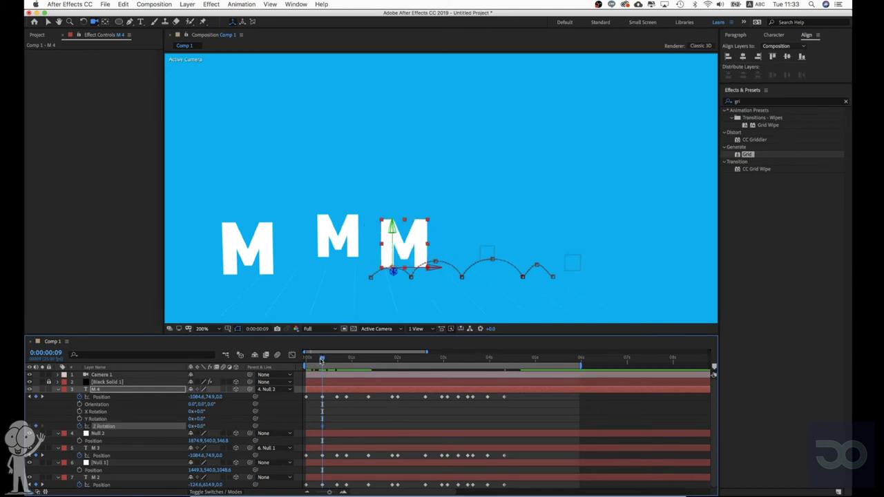
pyautogui.moveTo(321, 360); pyautogui.dragTo(303, 357)
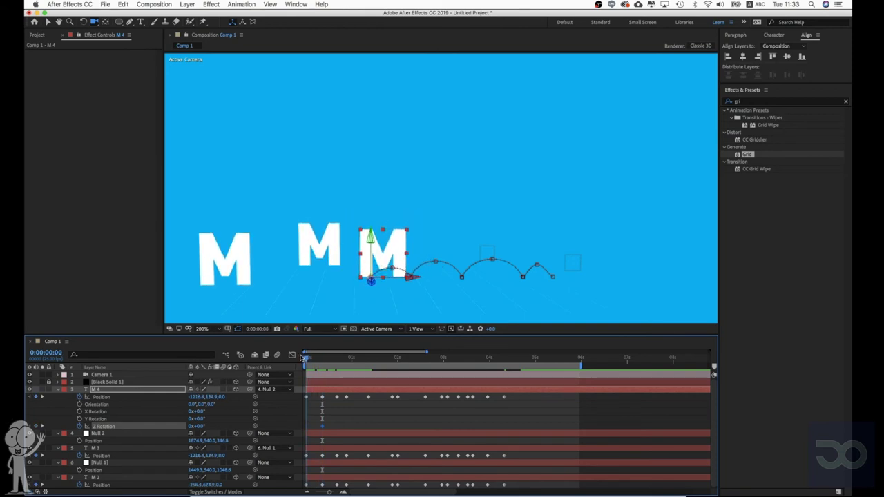
pyautogui.moveTo(200, 427); pyautogui.dragTo(190, 427)
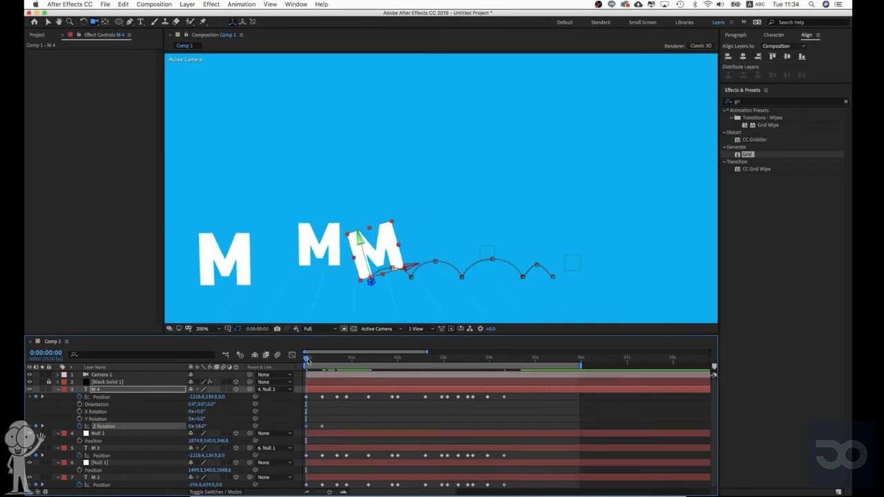
# Keyframe M 4's Z Rotation with a slight clockwise tilt at 0:00:00:17 and a counterclockwise tilt of about 15° at 0:00:00:09.
pyautogui.moveTo(308, 360); pyautogui.dragTo(338, 360)
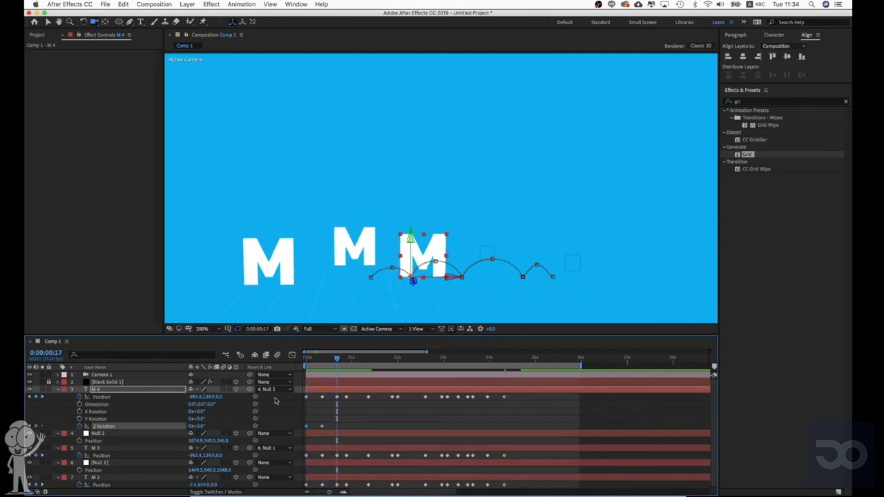
pyautogui.moveTo(202, 426); pyautogui.dragTo(208, 427)
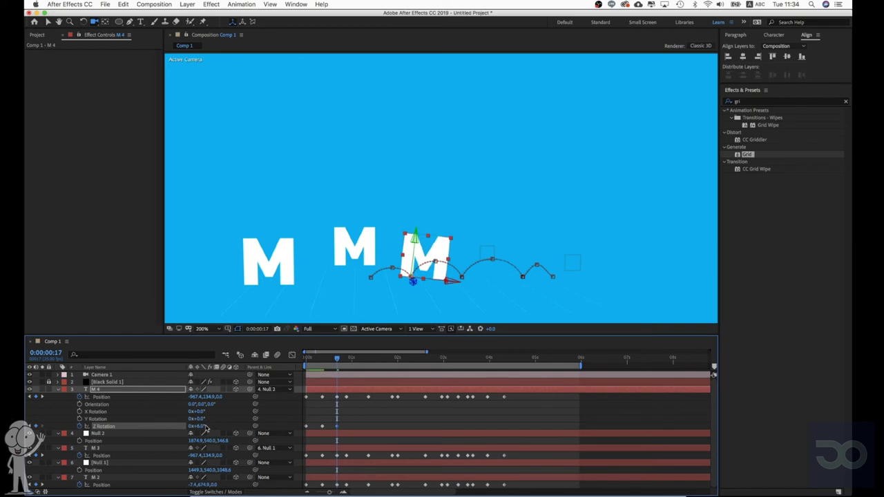
pyautogui.click(326, 360)
pyautogui.moveTo(326, 360); pyautogui.dragTo(324, 360)
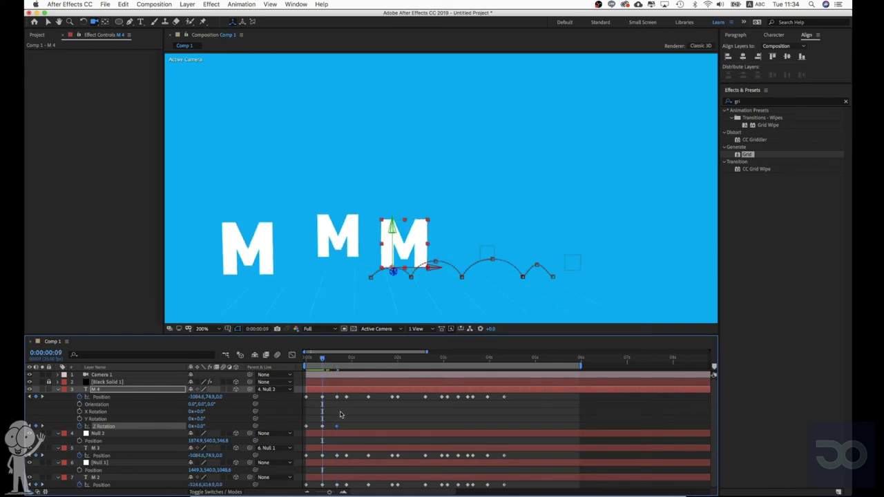
pyautogui.moveTo(198, 426); pyautogui.dragTo(194, 426)
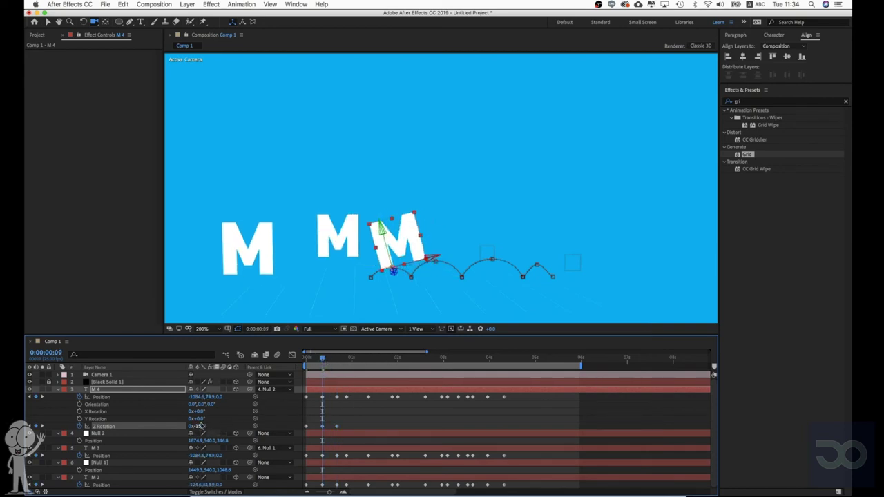
# Keyframe M 4's Z Rotation with a counterclockwise tilt at 0:00:00:22 and a slight clockwise tilt at 0:00:01:10.
pyautogui.moveTo(335, 360); pyautogui.dragTo(346, 360)
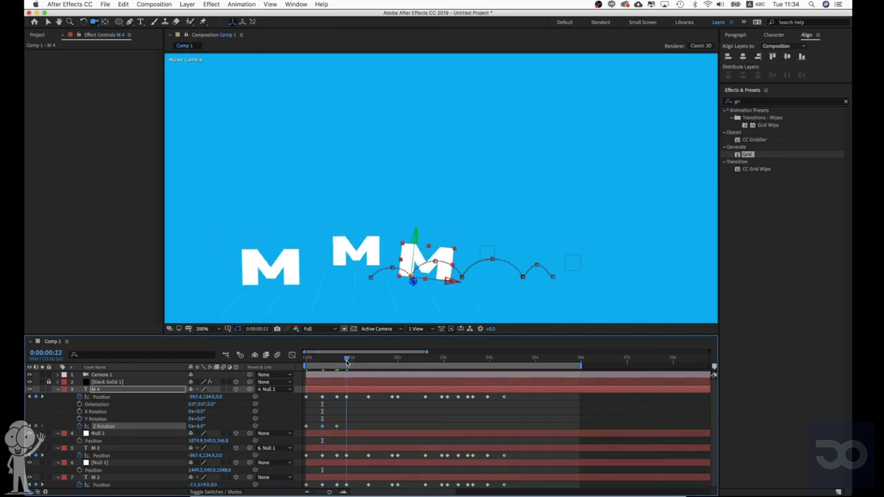
pyautogui.moveTo(197, 426); pyautogui.dragTo(193, 426)
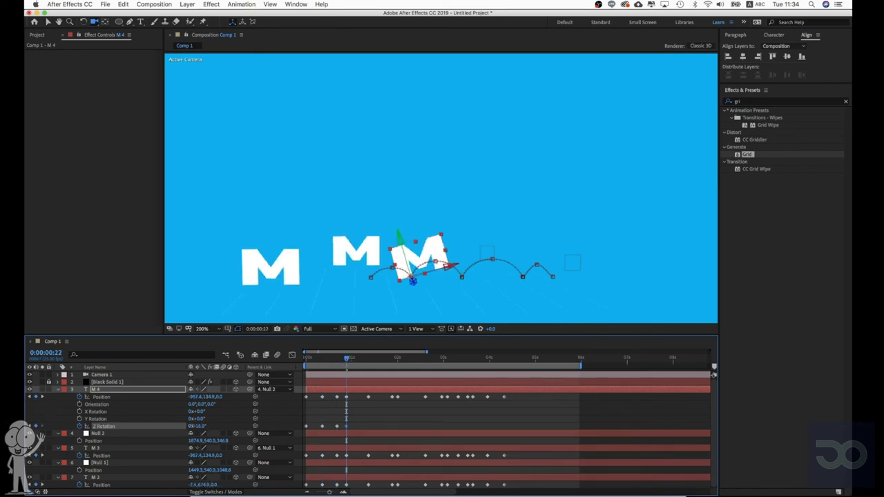
pyautogui.moveTo(361, 362); pyautogui.dragTo(370, 362)
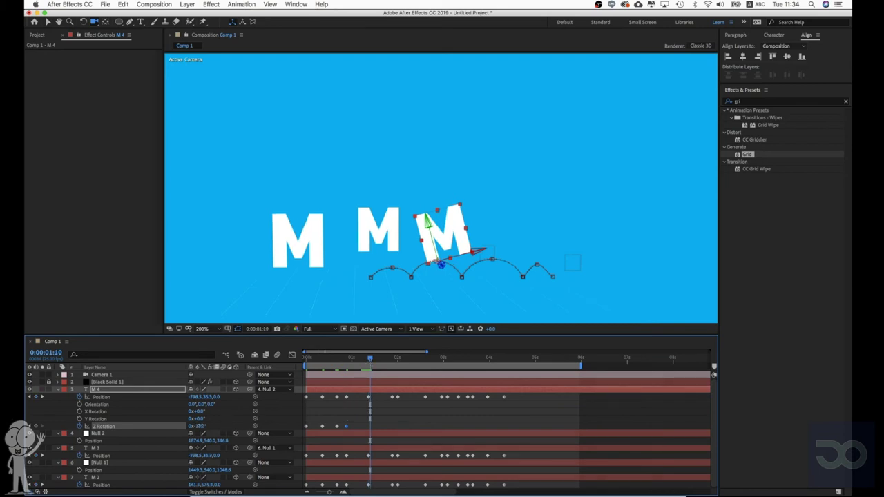
pyautogui.moveTo(199, 425); pyautogui.dragTo(209, 429)
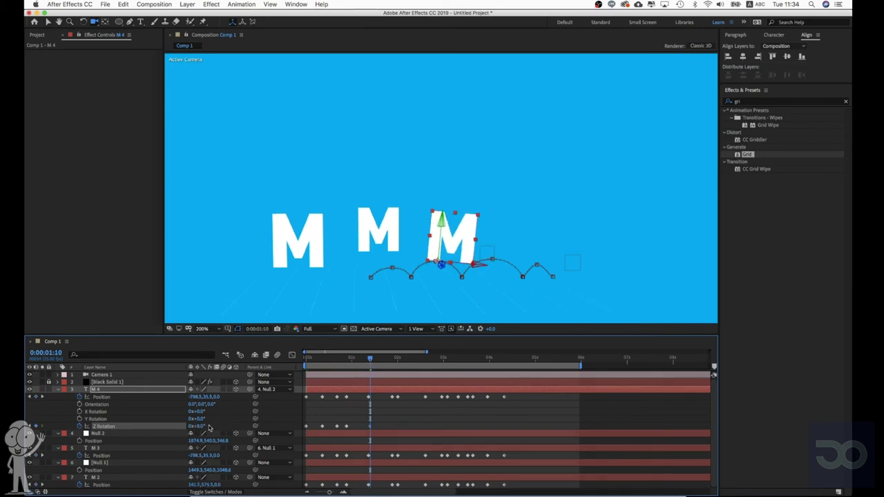
# Keyframe M 4's Z Rotation at -23° at 0:00:01:22 and -6° at 0:00:02:00.
pyautogui.click(393, 359)
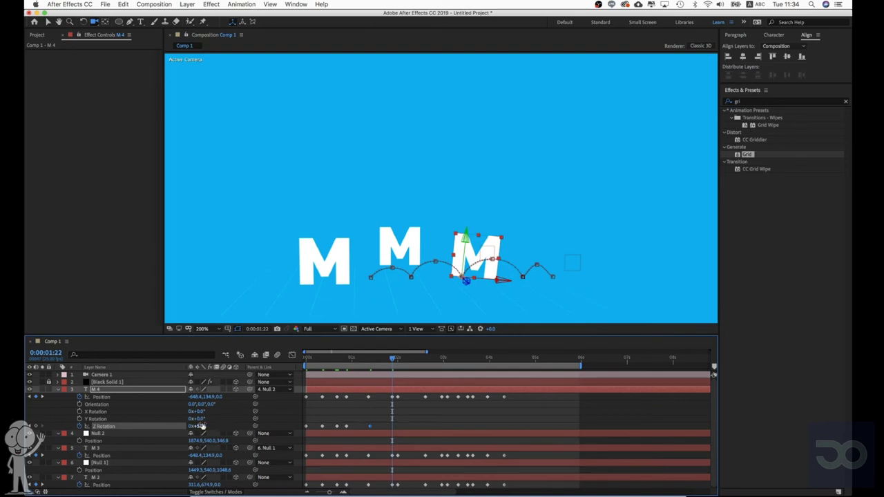
pyautogui.moveTo(199, 426); pyautogui.dragTo(301, 395)
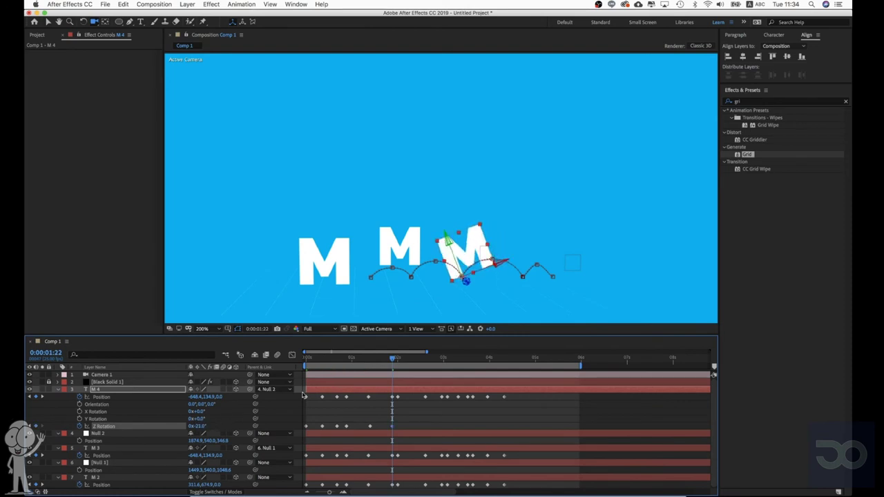
pyautogui.click(397, 360)
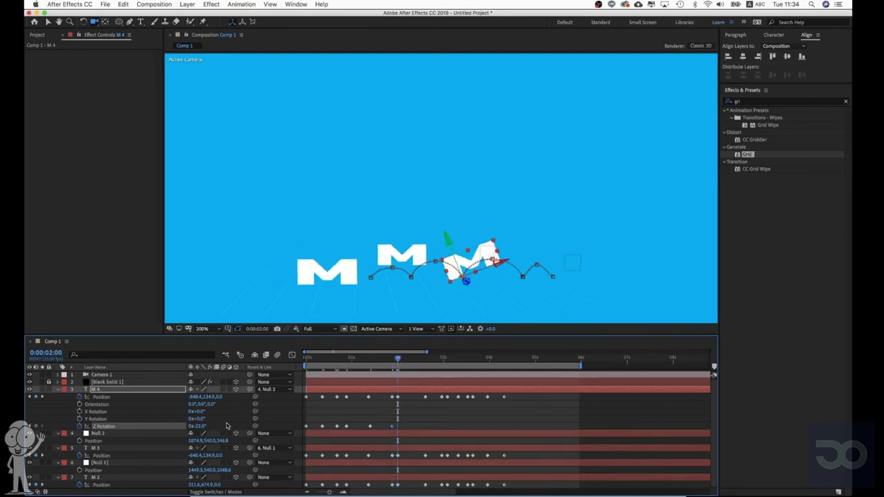
pyautogui.moveTo(199, 426); pyautogui.dragTo(209, 429)
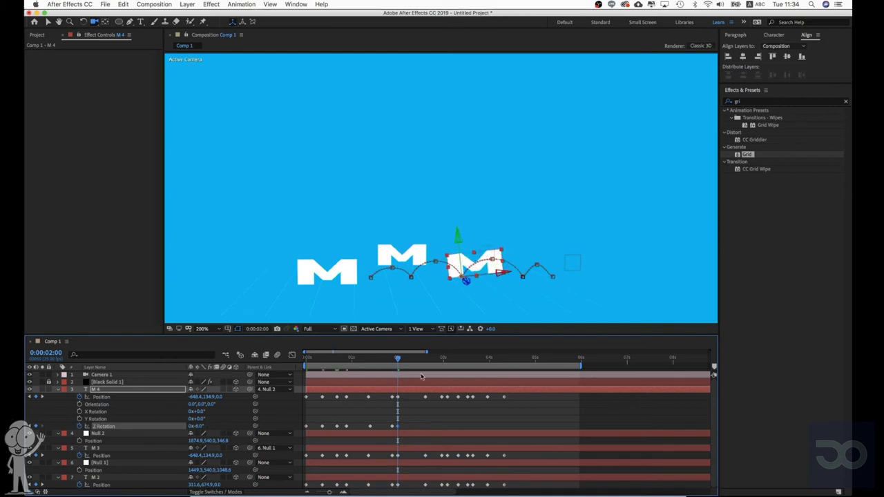
# Stretch all of M 4's Position and Z Rotation keyframes so the last one falls at about 5.4 s, and preview the slower bounce.
pyautogui.moveTo(514, 396); pyautogui.dragTo(306, 435)
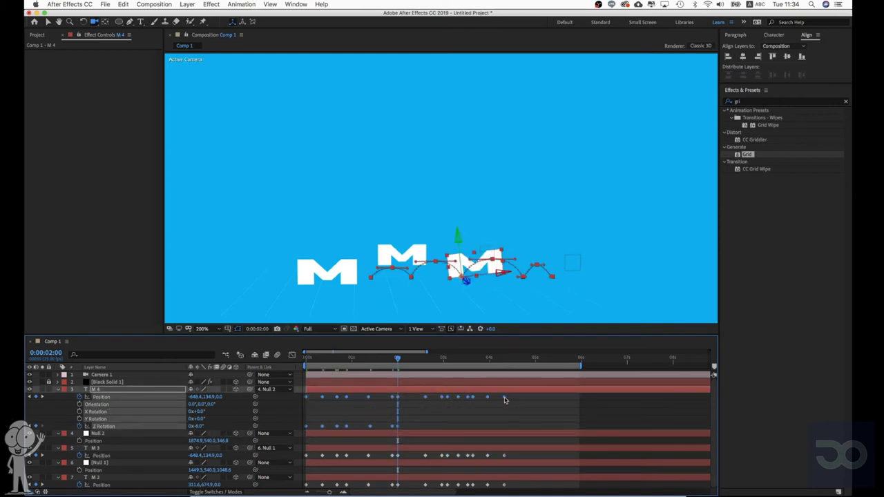
pyautogui.moveTo(505, 399); pyautogui.dragTo(557, 403)
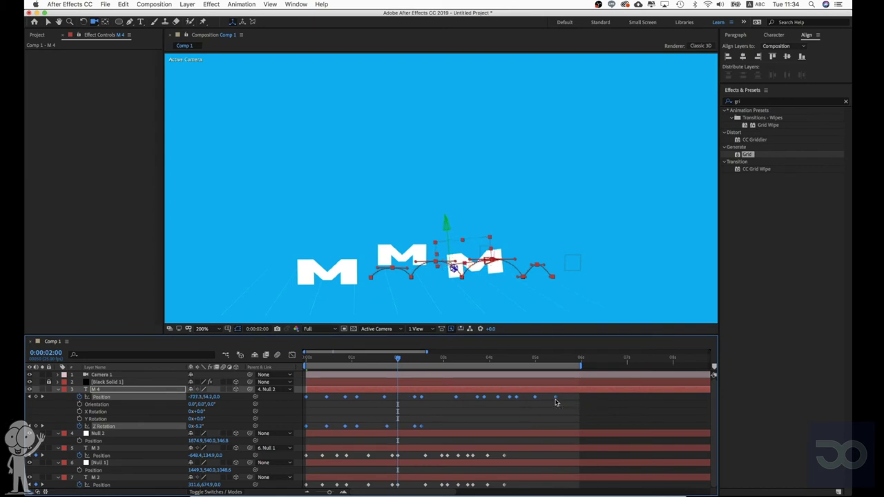
pyautogui.click(306, 358)
pyautogui.press('space')
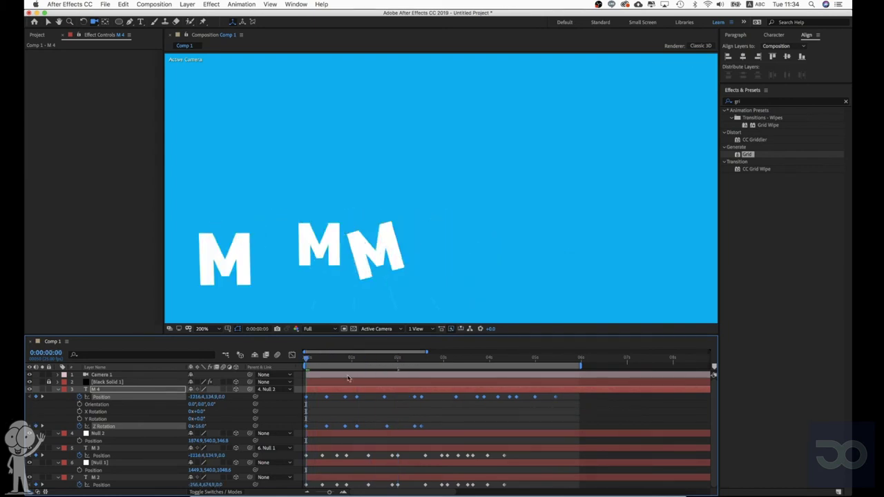
pyautogui.press('space')
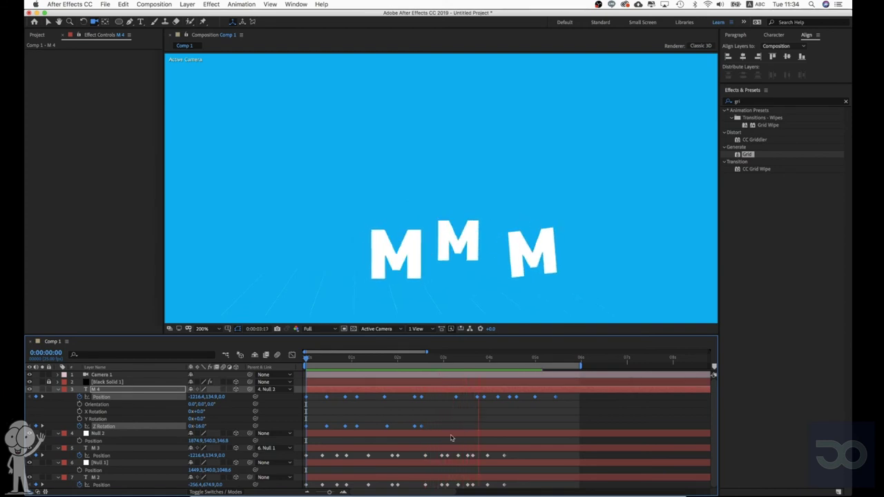
pyautogui.press('space')
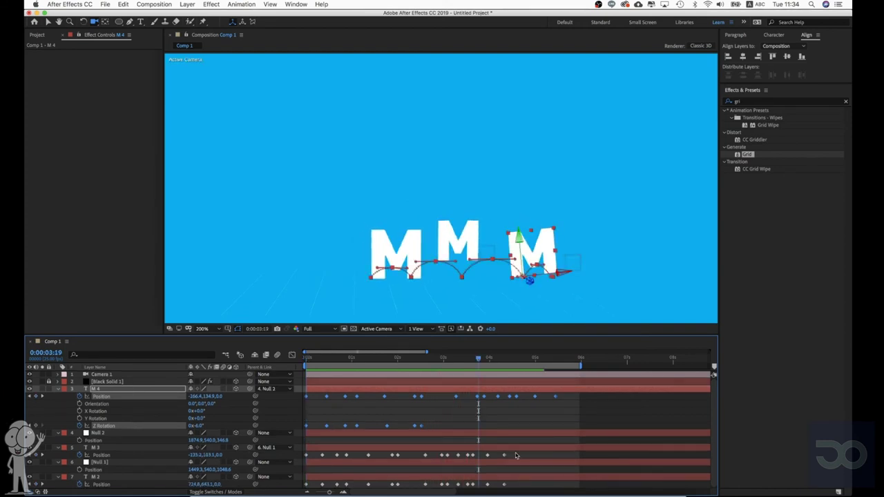
# Compress all of M 3's Position keyframes so the last one falls at about 3.2 s, and preview the faster bounce.
pyautogui.moveTo(514, 455); pyautogui.dragTo(290, 473)
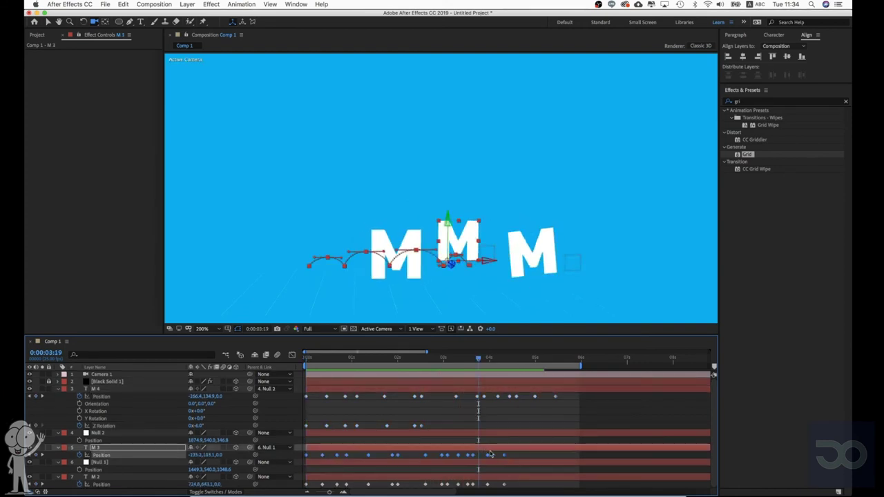
pyautogui.moveTo(504, 455); pyautogui.dragTo(454, 457)
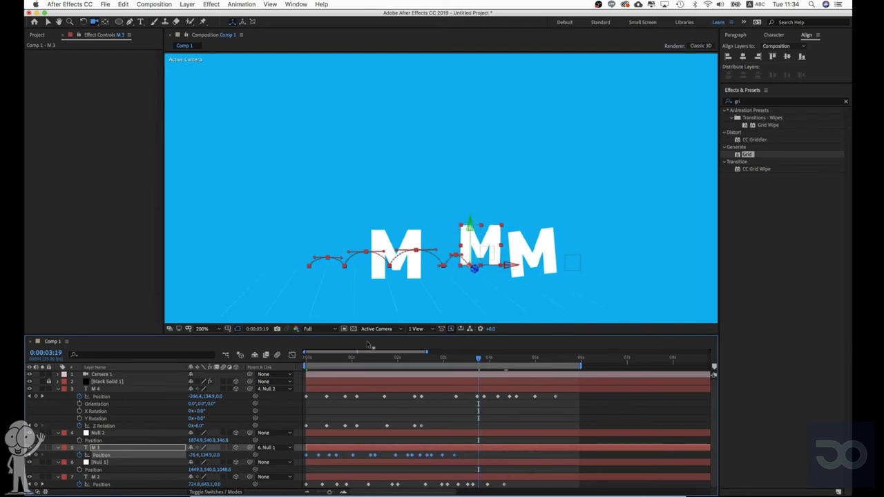
pyautogui.moveTo(340, 360); pyautogui.dragTo(305, 364)
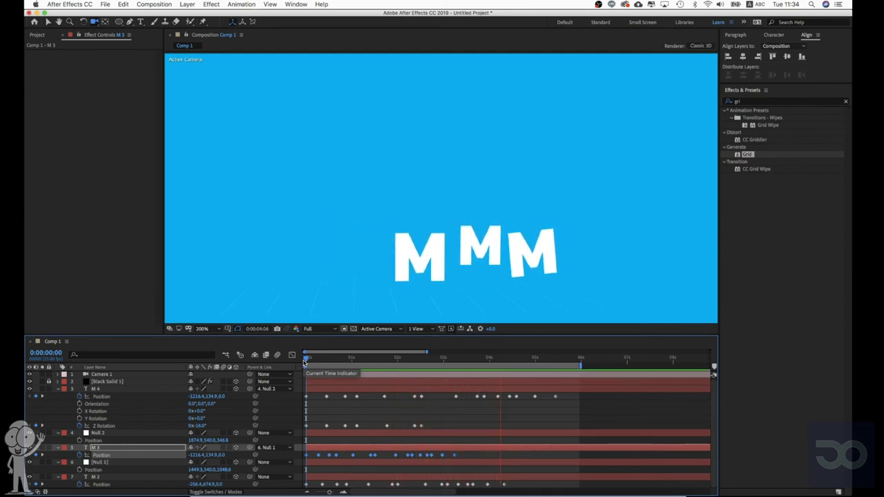
pyautogui.press('space')
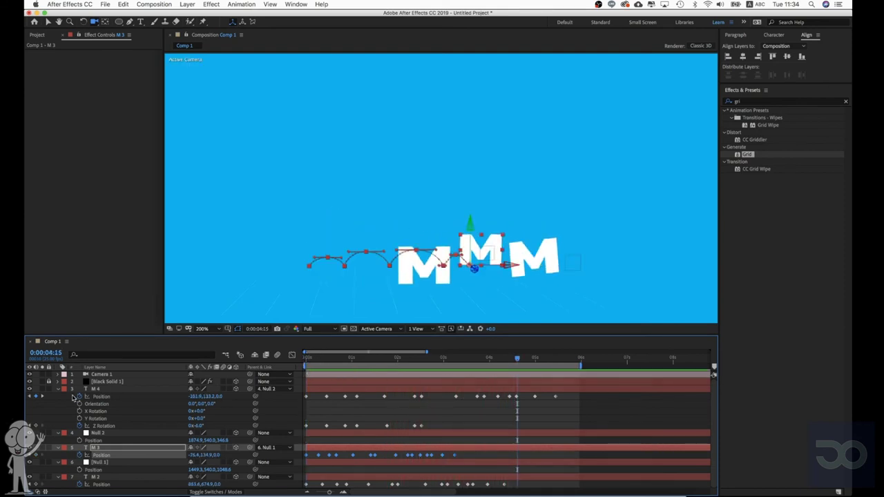
# Collapse M 4's layer properties, clear the layer selection and show the project's item list.
pyautogui.click(58, 390)
pyautogui.click(89, 466)
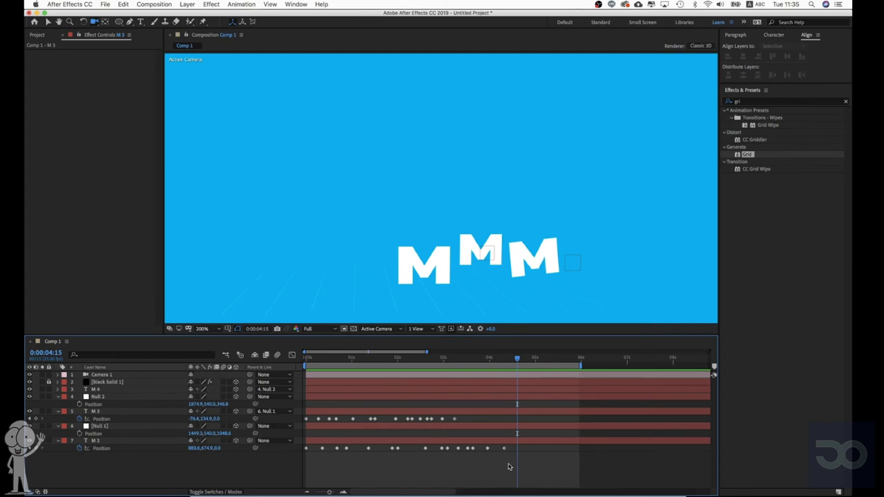
pyautogui.moveTo(509, 467); pyautogui.dragTo(307, 440)
pyautogui.click(328, 462)
pyautogui.click(39, 36)
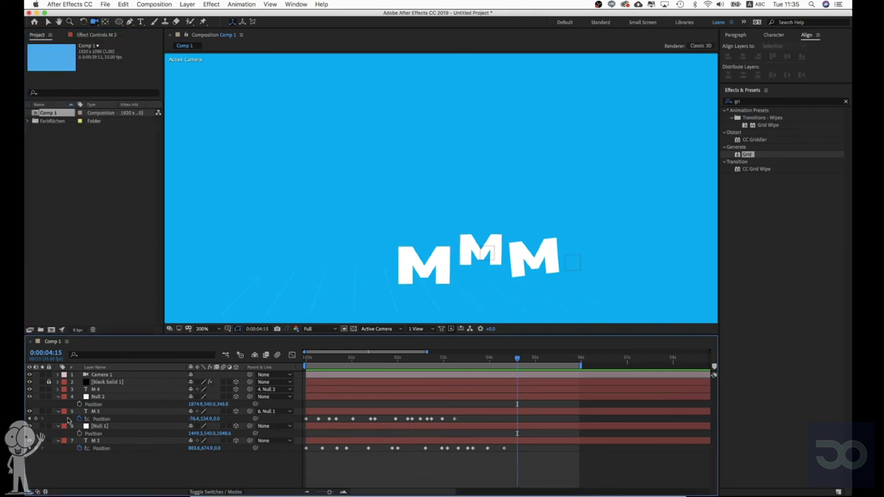
pyautogui.click(101, 434)
pyautogui.click(103, 398)
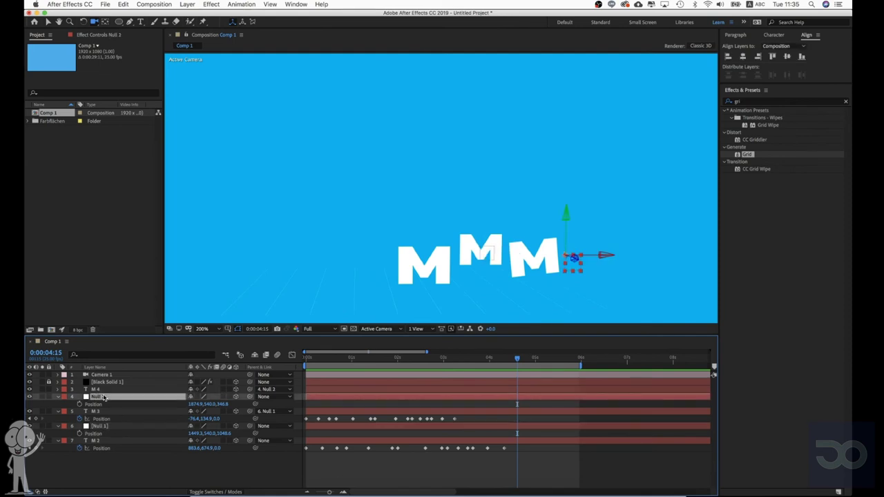
pyautogui.click(101, 389)
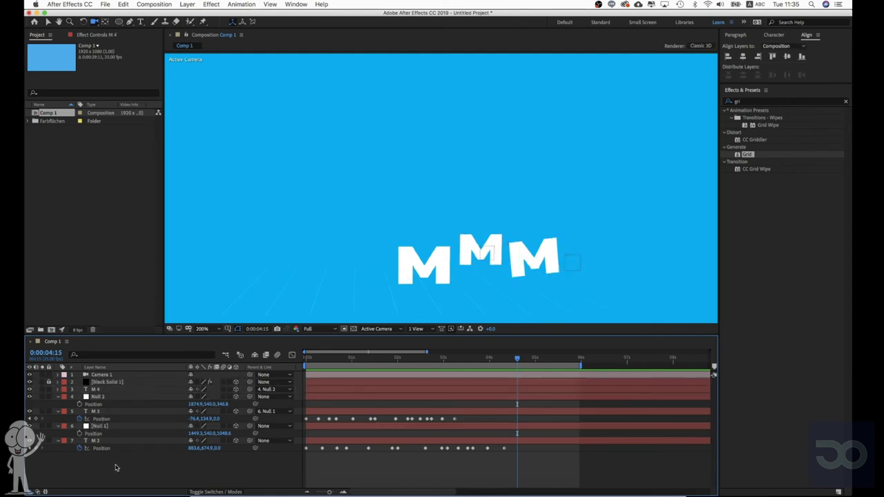
# Pre-compose the M 2 layer with all attributes into a composition named M and open the new composition.
pyautogui.click(99, 441)
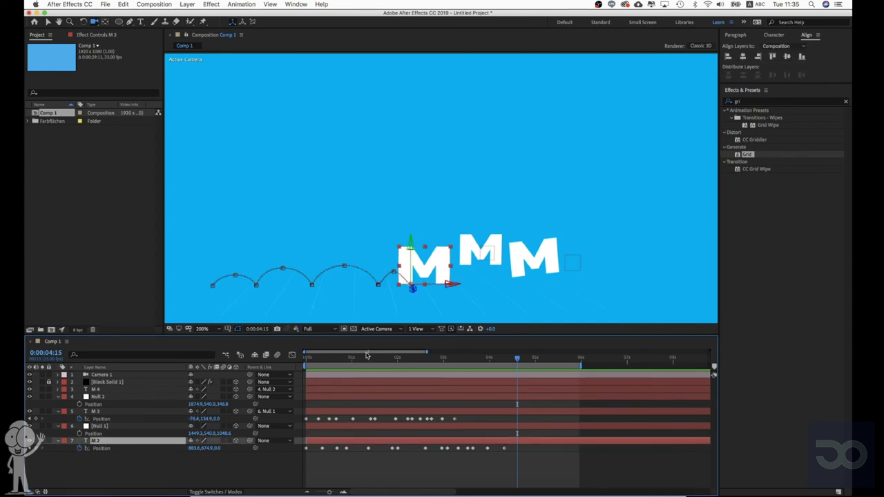
pyautogui.moveTo(367, 356); pyautogui.dragTo(477, 359)
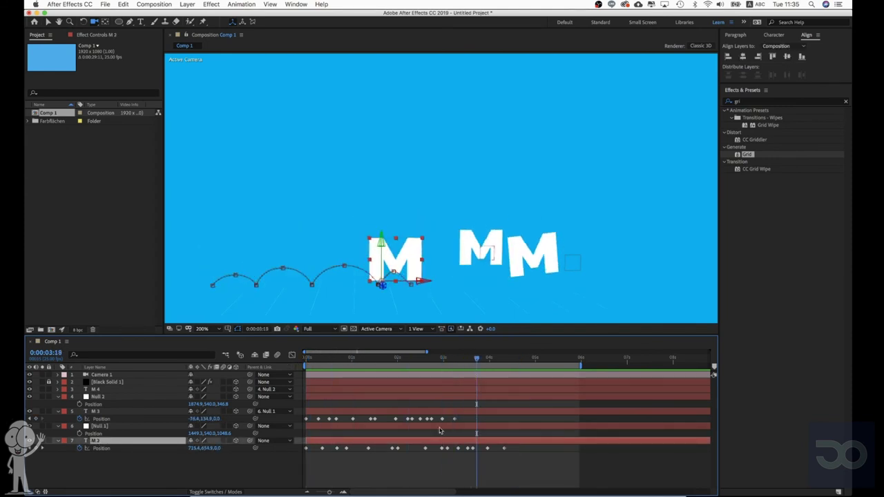
pyautogui.rightClick(437, 442)
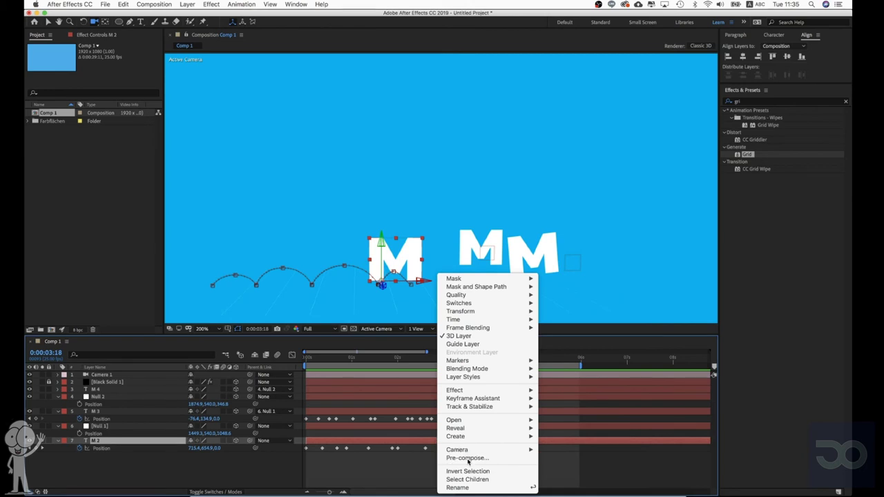
pyautogui.click(467, 459)
pyautogui.write('M')
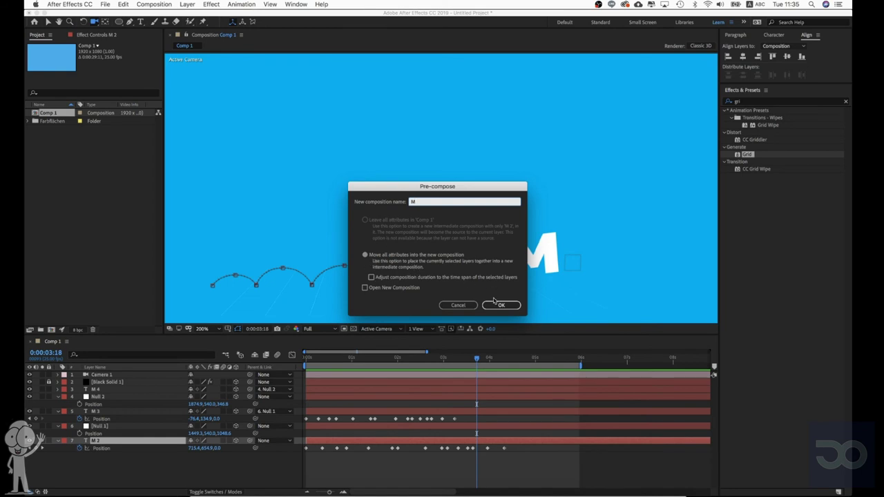
pyautogui.click(389, 288)
pyautogui.click(511, 306)
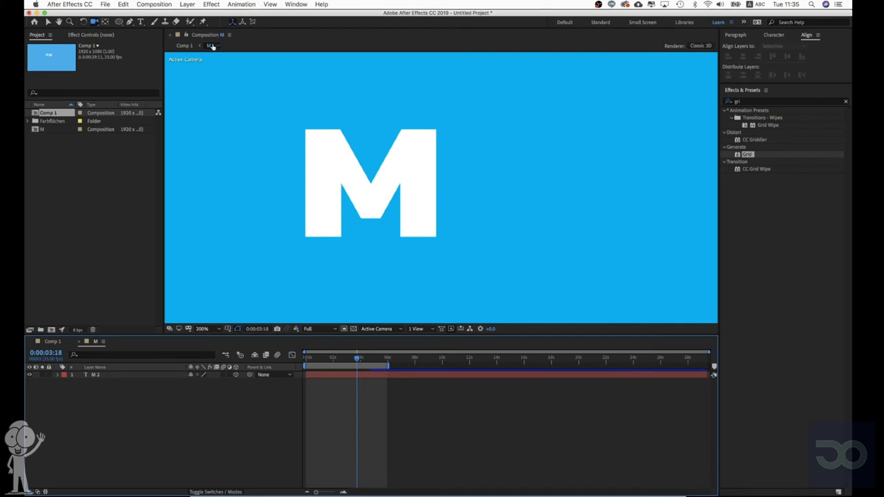
# Make the M precomp a 3D layer in Comp 1 and orbit the camera around it with the current time at 0:00:07:20.
pyautogui.scroll(-1, 297, 172)
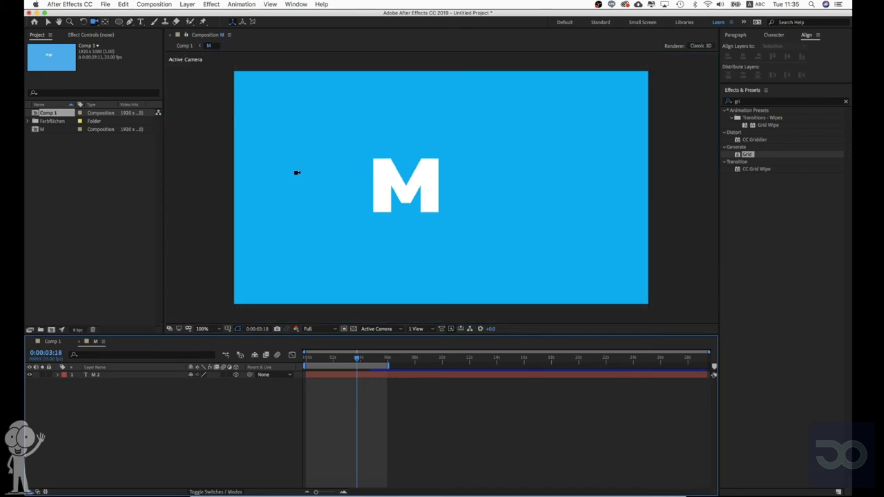
pyautogui.moveTo(339, 357); pyautogui.dragTo(414, 357)
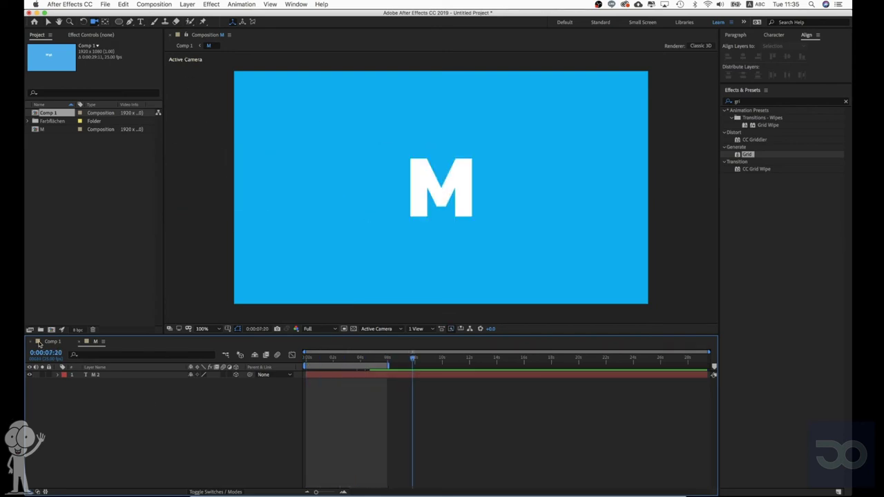
pyautogui.click(39, 344)
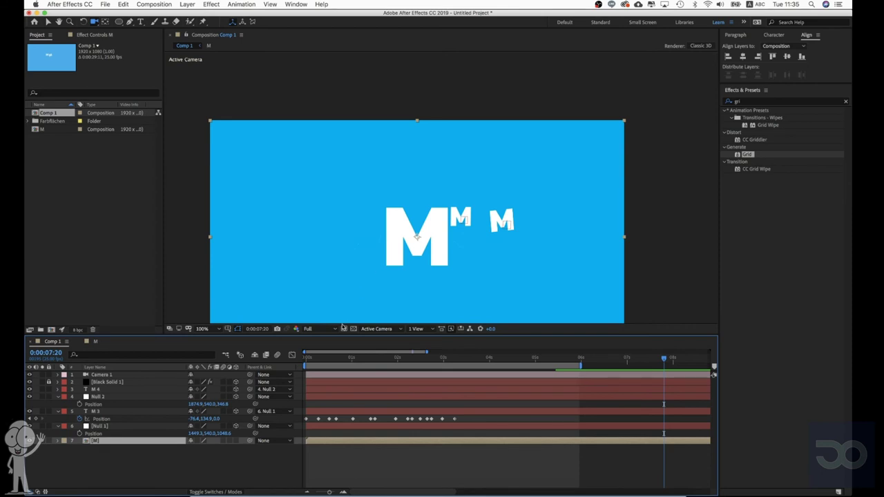
pyautogui.click(235, 441)
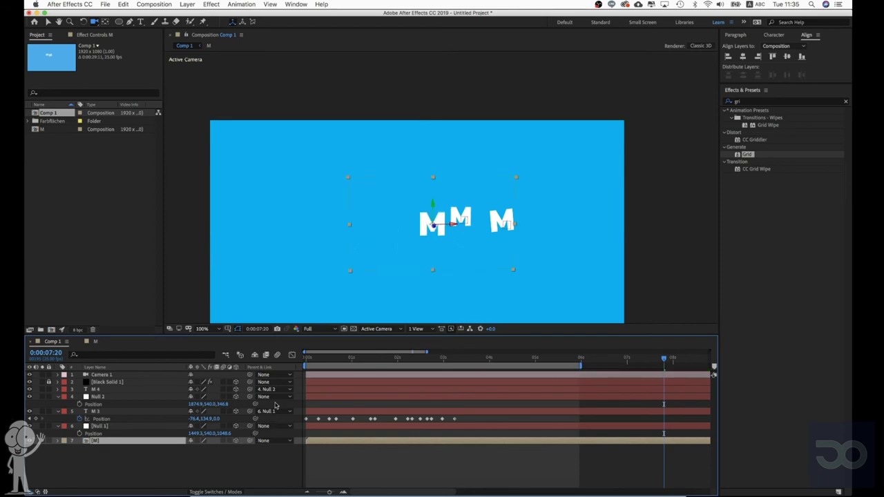
pyautogui.moveTo(389, 298); pyautogui.dragTo(406, 305)
pyautogui.press('.')
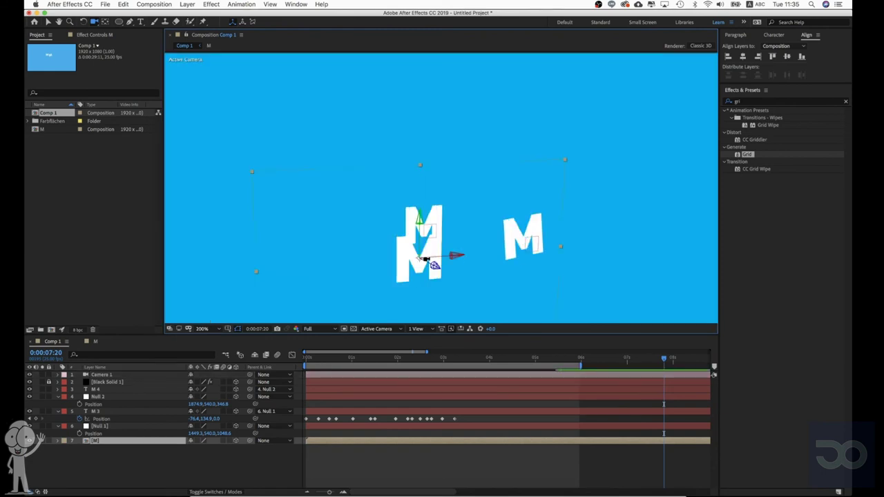
pyautogui.press(',')
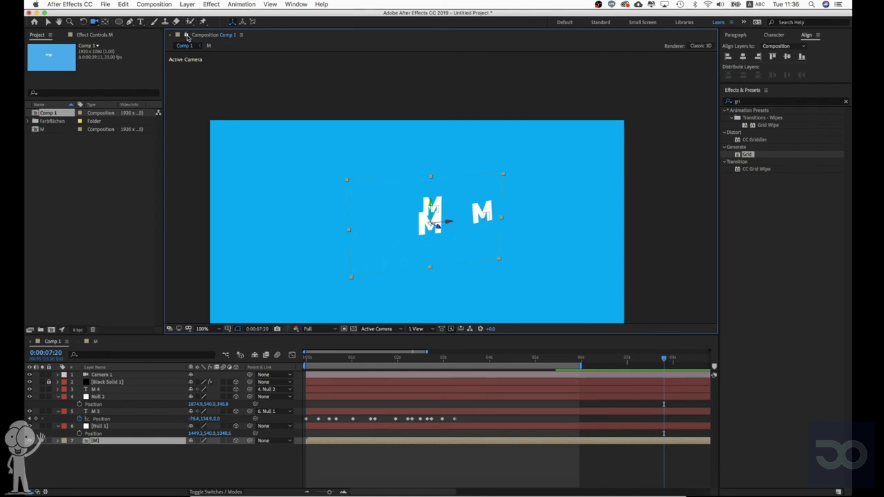
# Open the M composition in its own viewer docked side by side with Comp 1's viewer, and reframe Comp 1's camera view.
pyautogui.click(96, 341)
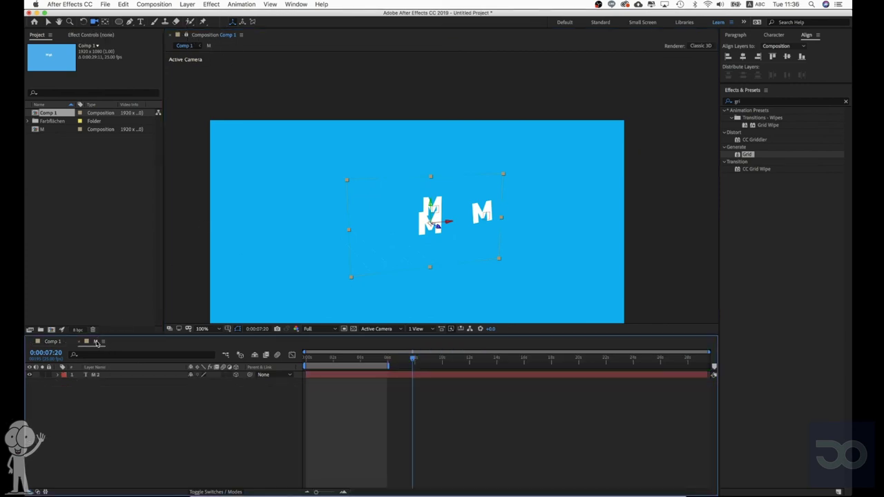
pyautogui.click(54, 341)
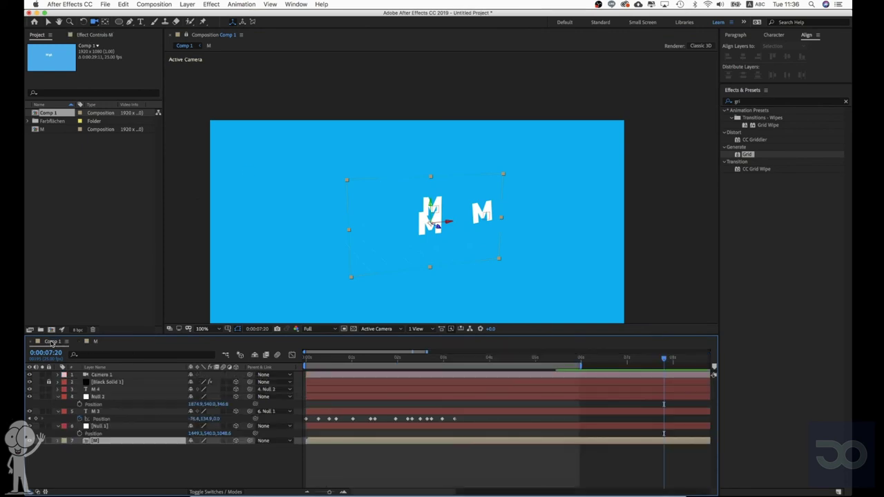
pyautogui.doubleClick(97, 442)
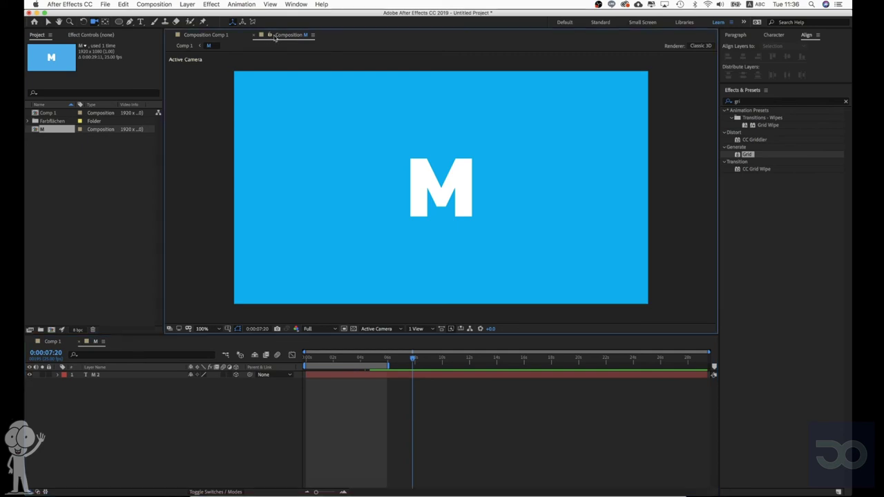
pyautogui.moveTo(275, 37); pyautogui.dragTo(704, 154)
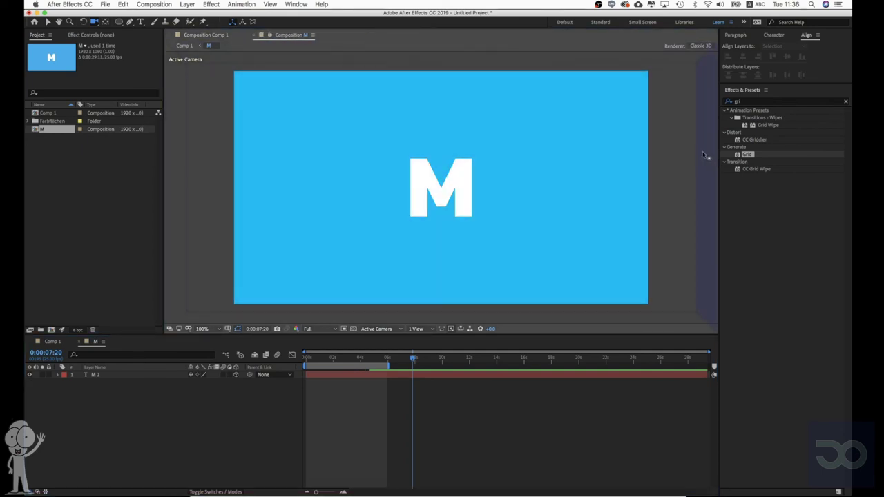
pyautogui.moveTo(341, 245); pyautogui.dragTo(330, 250)
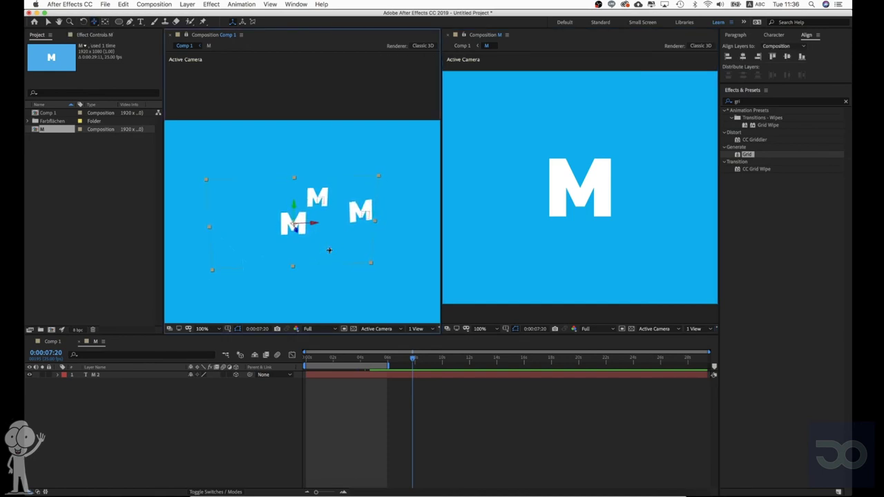
pyautogui.moveTo(329, 250); pyautogui.dragTo(350, 236)
# Show the M 2 layer's Position keyframes in the M composition with the current time at 0:00:02:05.
pyautogui.moveTo(330, 358)
pyautogui.mouseDown()
pyautogui.moveTo(310, 357)
pyautogui.moveTo(336, 358)
pyautogui.mouseUp()
pyautogui.press('v')
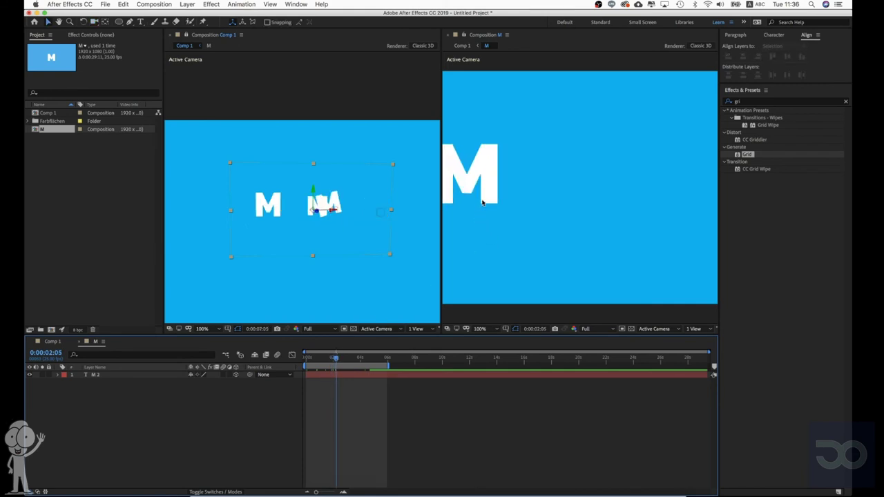
pyautogui.click(485, 201)
pyautogui.press('p')
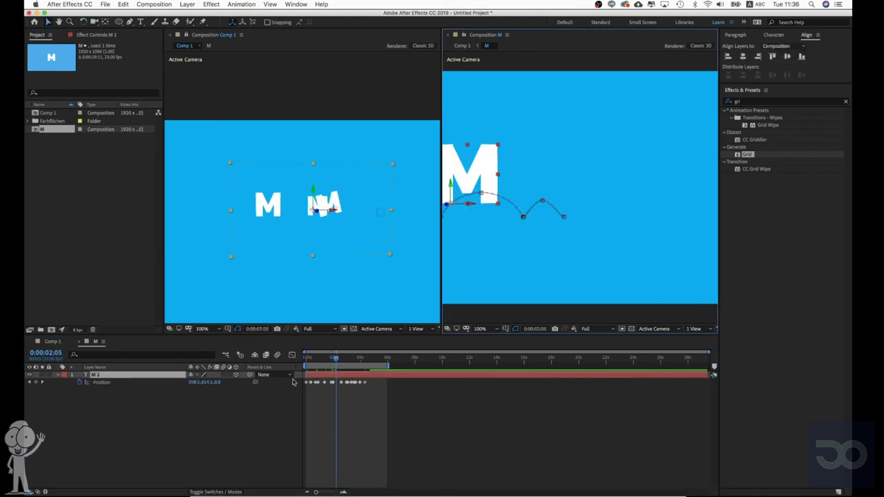
# Show M 2's Scale and Rotation alongside its Position in the M composition and turn off the layer's 3D switch.
pyautogui.hotkey('shift', 's')
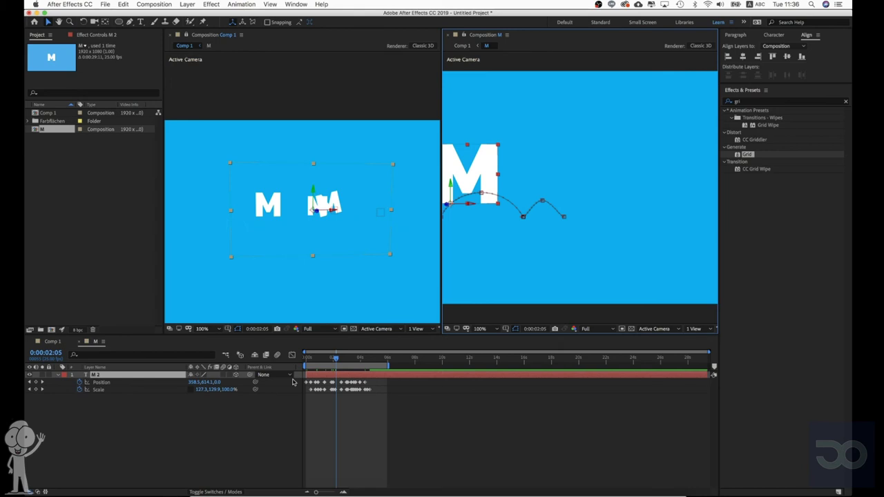
pyautogui.hotkey('shift', 'r')
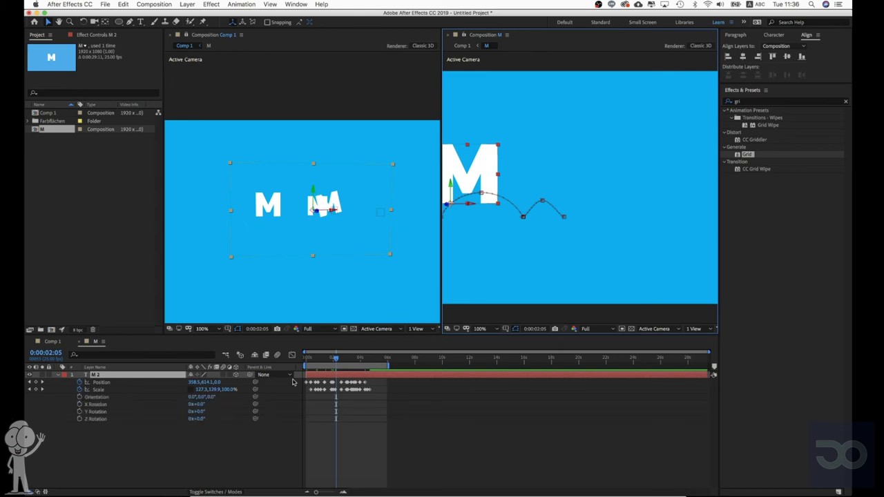
pyautogui.click(325, 358)
pyautogui.click(236, 375)
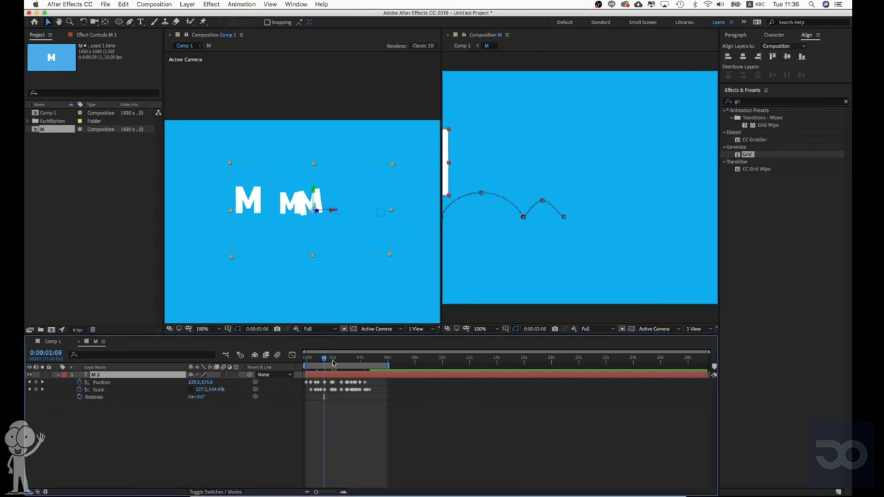
# Keyframe M 2's Rotation at 0° at the start of the M composition and at 0:00:04:17.
pyautogui.moveTo(307, 357); pyautogui.dragTo(351, 358)
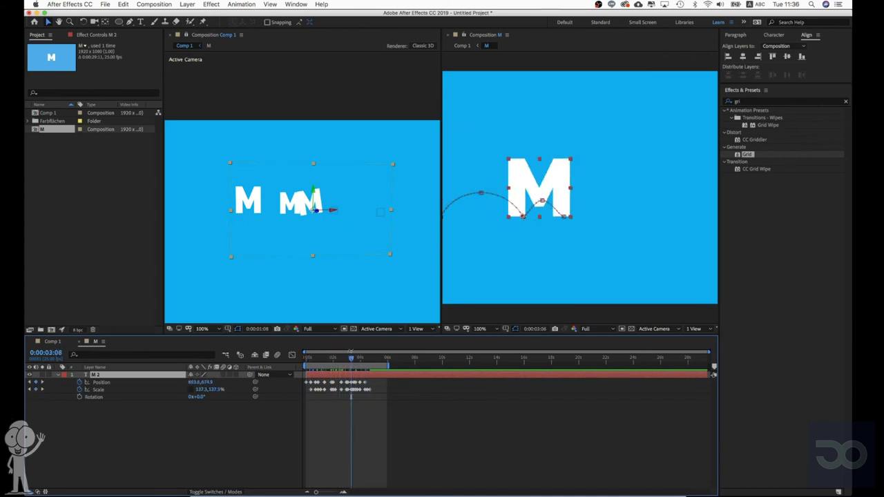
pyautogui.press('space')
pyautogui.moveTo(523, 234); pyautogui.dragTo(621, 238)
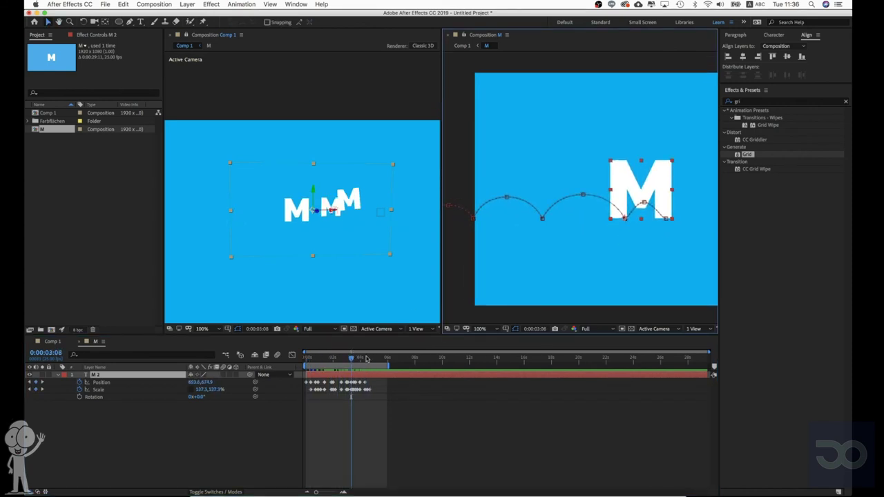
pyautogui.moveTo(355, 359); pyautogui.dragTo(328, 371)
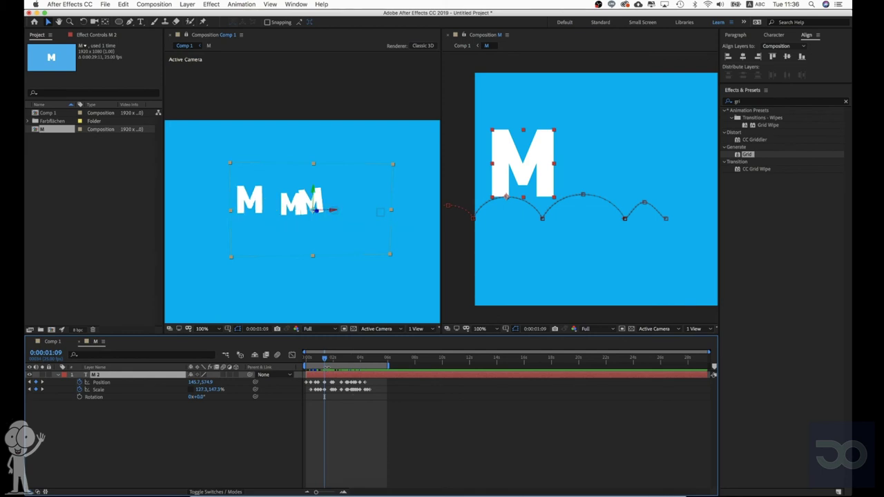
pyautogui.click(80, 398)
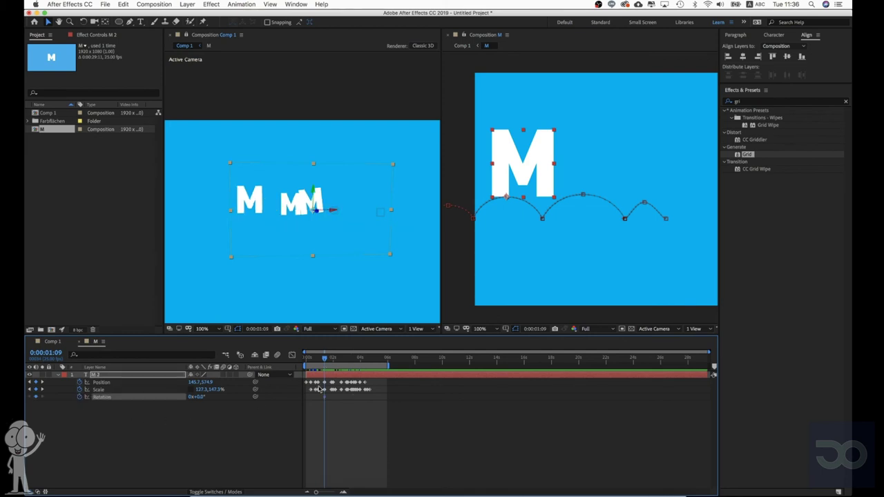
pyautogui.click(356, 360)
pyautogui.moveTo(362, 364); pyautogui.dragTo(371, 364)
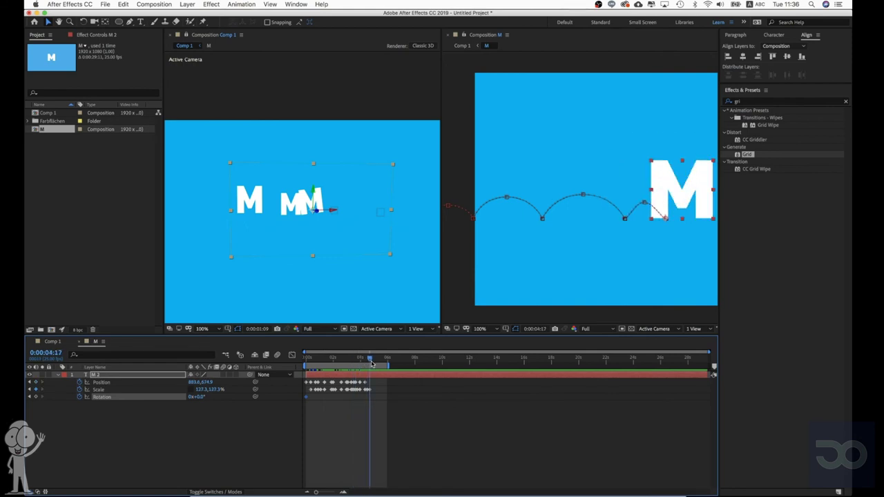
pyautogui.click(37, 397)
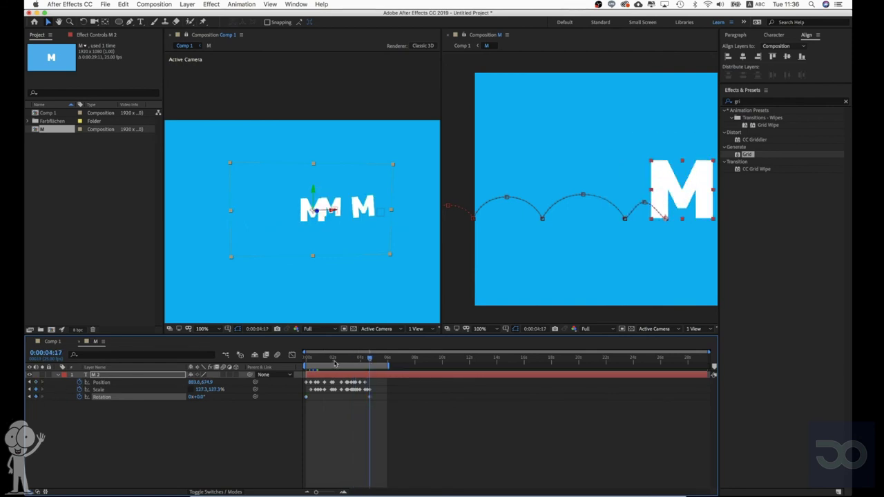
# Add 0° Rotation keyframes to M 2 at 0:00:00:20, 0:00:01:23, 0:00:03:02 and 0:00:03:16.
pyautogui.moveTo(335, 364); pyautogui.dragTo(317, 364)
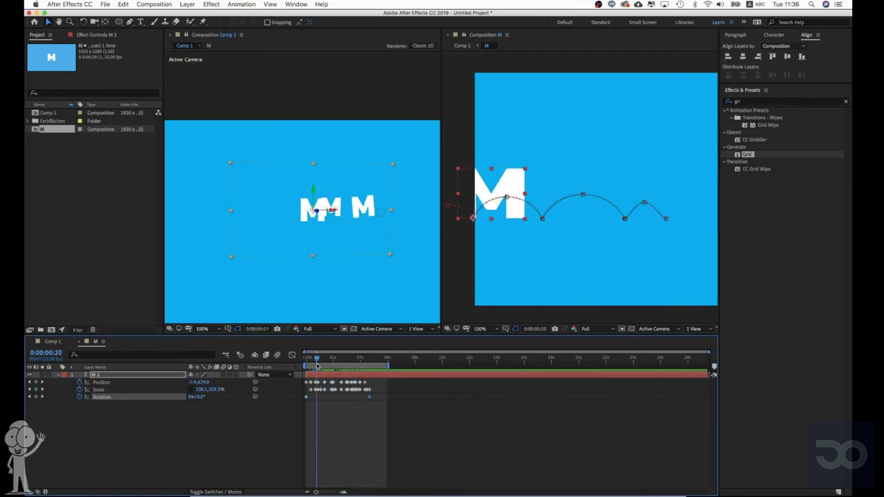
pyautogui.click(34, 399)
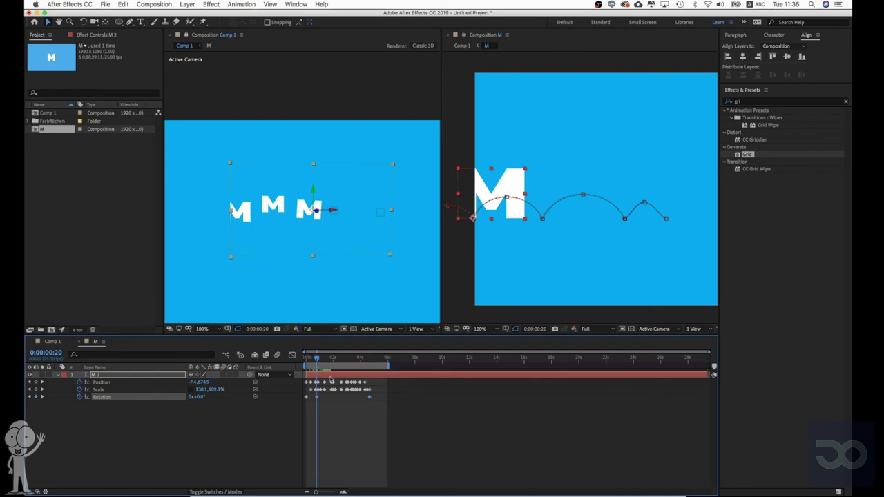
pyautogui.moveTo(324, 364); pyautogui.dragTo(334, 364)
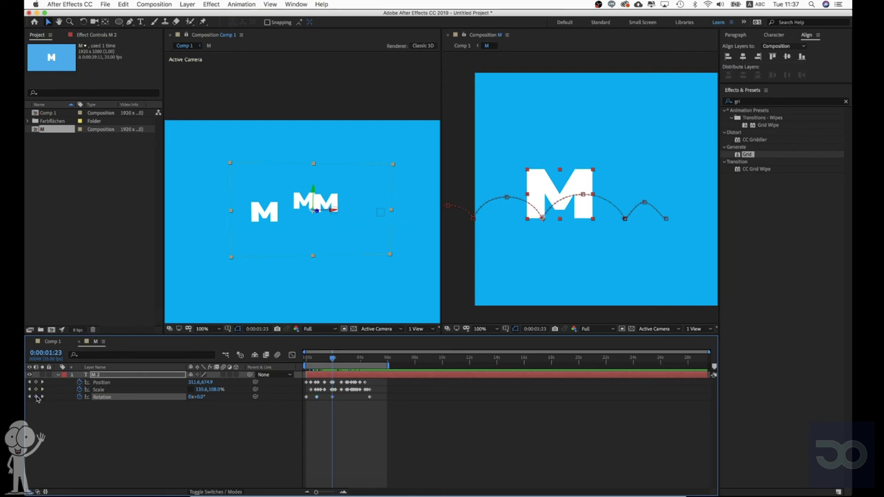
pyautogui.moveTo(333, 362); pyautogui.dragTo(347, 362)
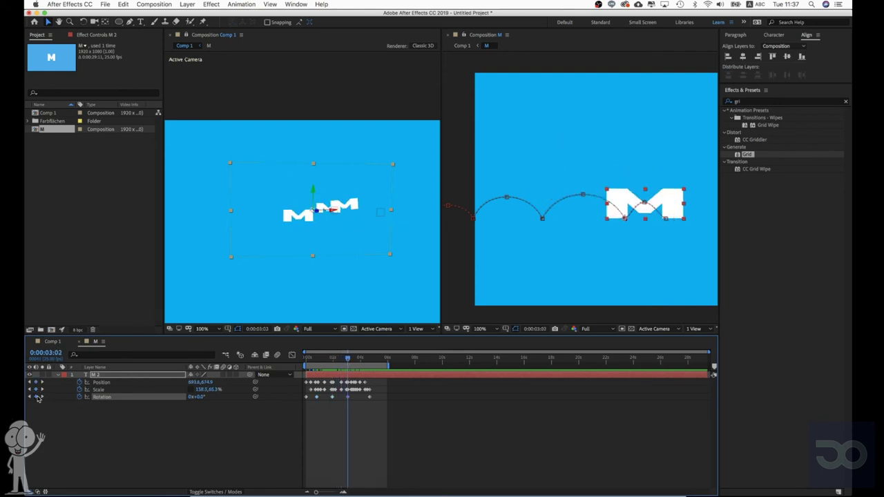
pyautogui.moveTo(353, 362); pyautogui.dragTo(357, 361)
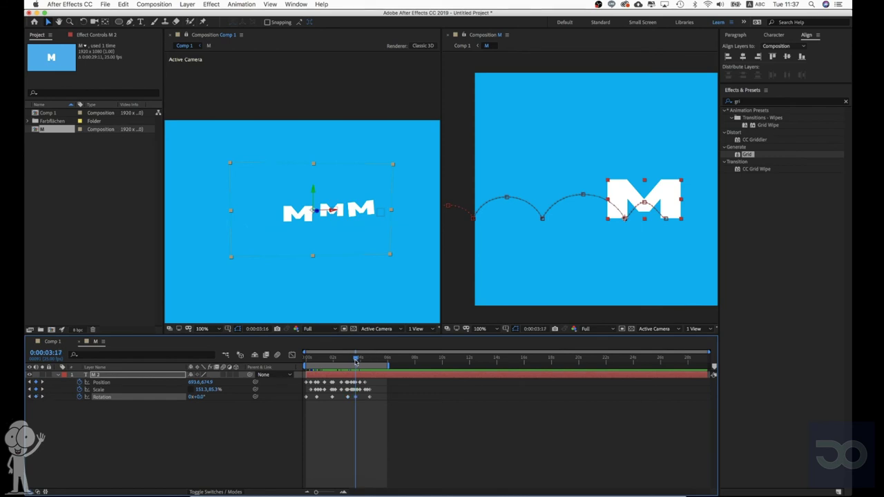
# Tilt M 2 slightly in mid-air with Rotation keyframes at 0:00:03:21 and shortly after the landing at 0:00:01:23.
pyautogui.moveTo(356, 361); pyautogui.dragTo(357, 360)
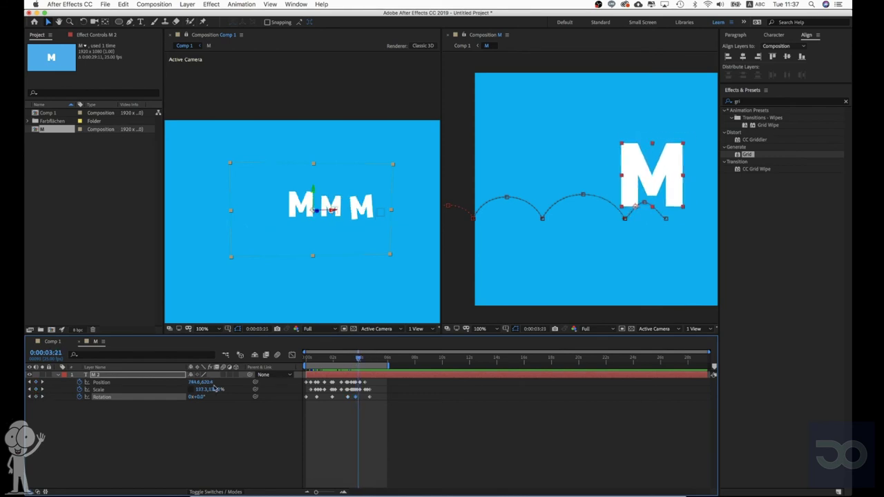
pyautogui.moveTo(203, 397); pyautogui.dragTo(206, 398)
pyautogui.click(334, 359)
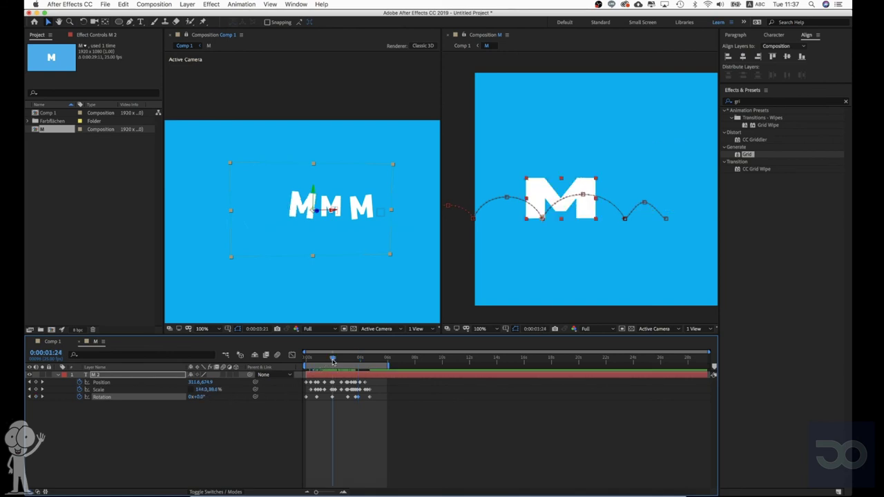
pyautogui.moveTo(199, 402); pyautogui.dragTo(207, 398)
# Tilt M 2 clockwise in its first two jumps with Rotation keyframes at 0:00:01:03 and, at 8°, at 0:00:00:09.
pyautogui.click(321, 360)
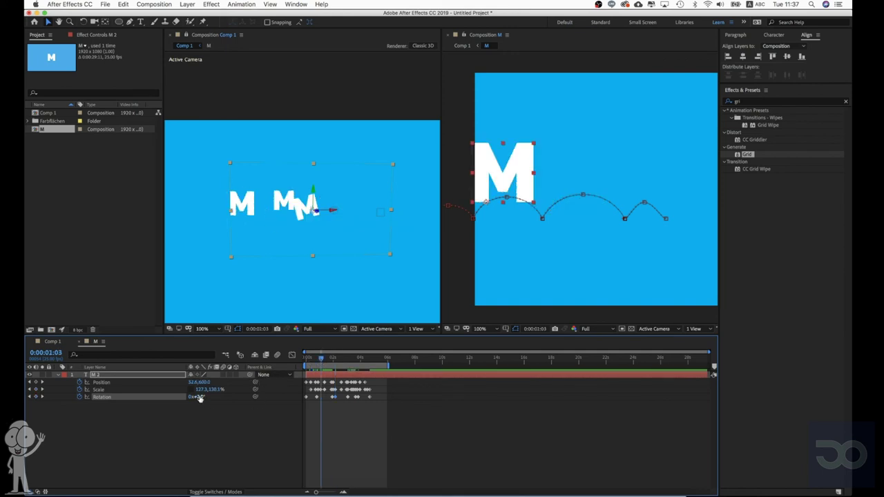
pyautogui.moveTo(200, 396); pyautogui.dragTo(216, 399)
pyautogui.moveTo(316, 359); pyautogui.dragTo(310, 359)
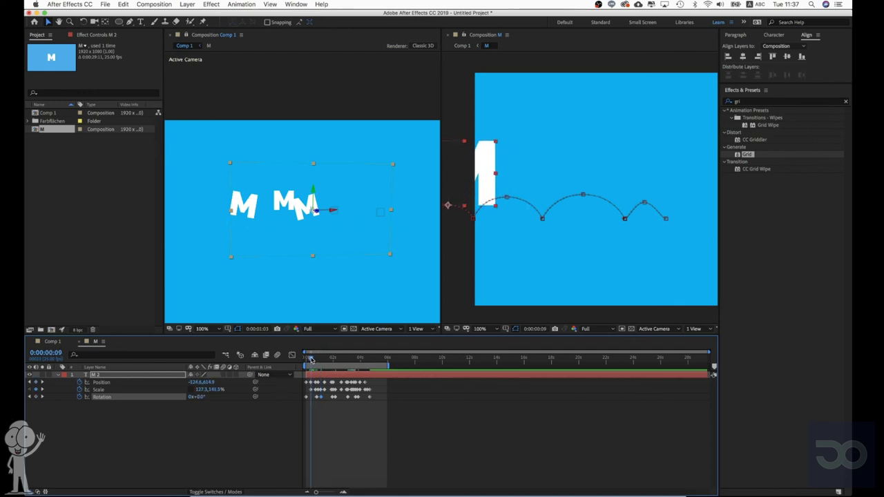
pyautogui.moveTo(200, 397); pyautogui.dragTo(211, 397)
# Play a preview of Comp 1 to check the rotated bouncing letter beside the other M layers.
pyautogui.click(289, 300)
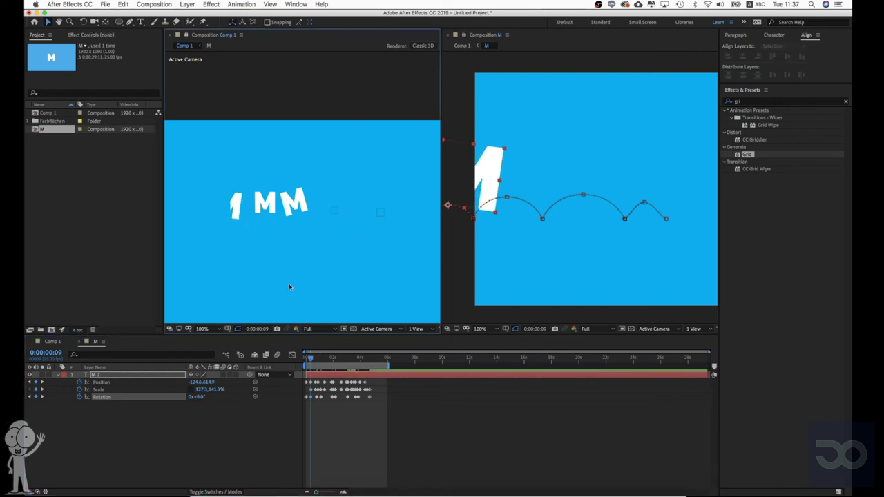
pyautogui.press('space')
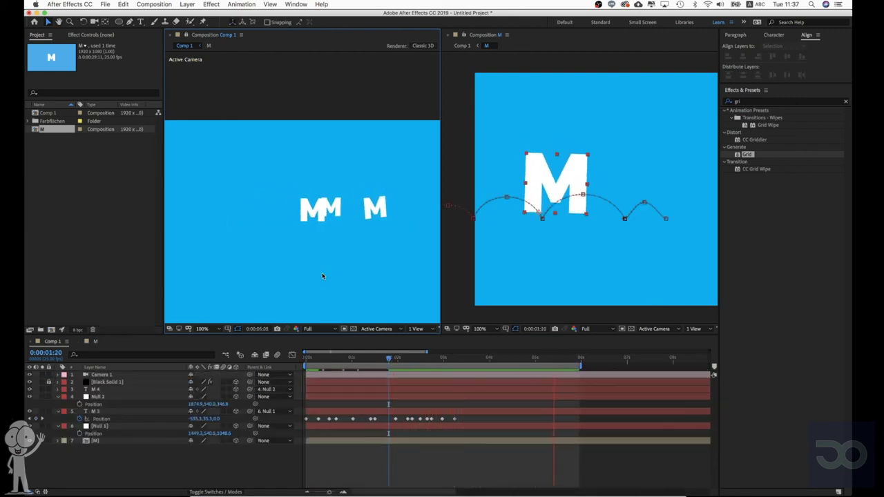
pyautogui.press('space')
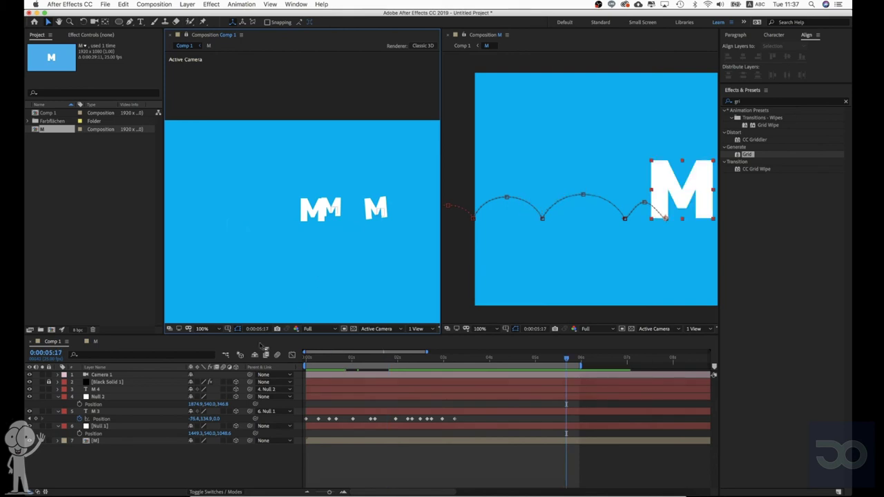
# Duplicate the M precomp in Comp 1, orbit the camera and move the copy away in depth along its Z axis.
pyautogui.click(321, 441)
pyautogui.press('p')
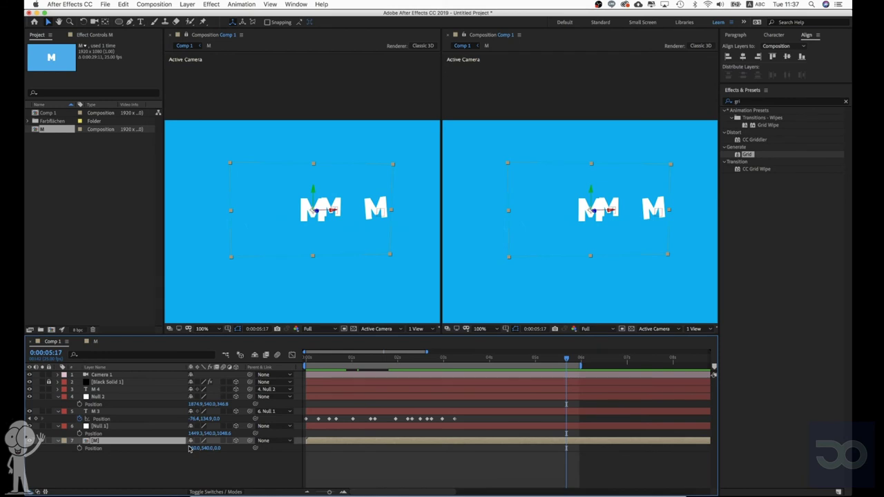
pyautogui.press('p')
pyautogui.press('super+d')
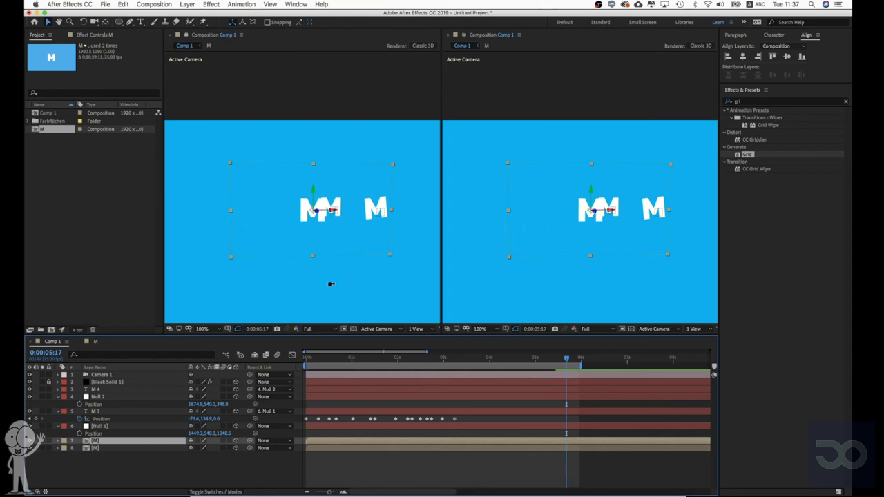
pyautogui.moveTo(331, 284); pyautogui.dragTo(366, 302)
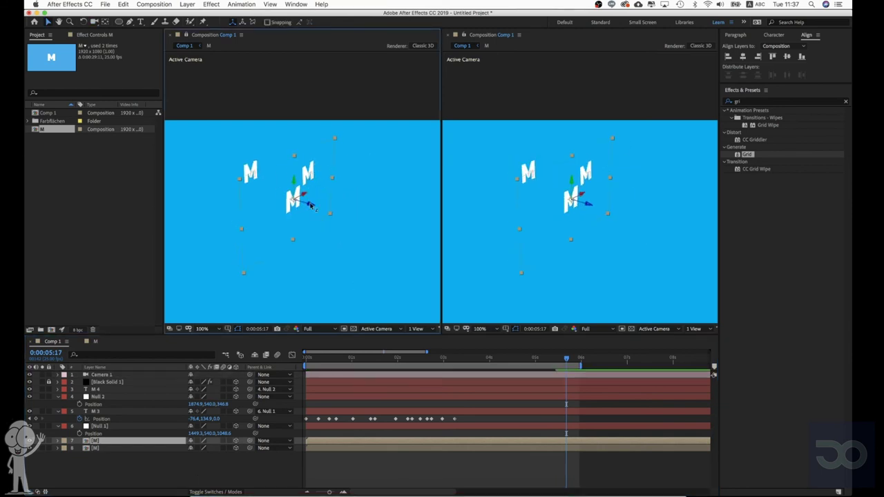
pyautogui.moveTo(310, 206); pyautogui.dragTo(240, 164)
# Duplicate the M precomp copy again, offset the new one sideways along X and orbit the camera to a more frontal view.
pyautogui.press('super+d')
pyautogui.press('c')
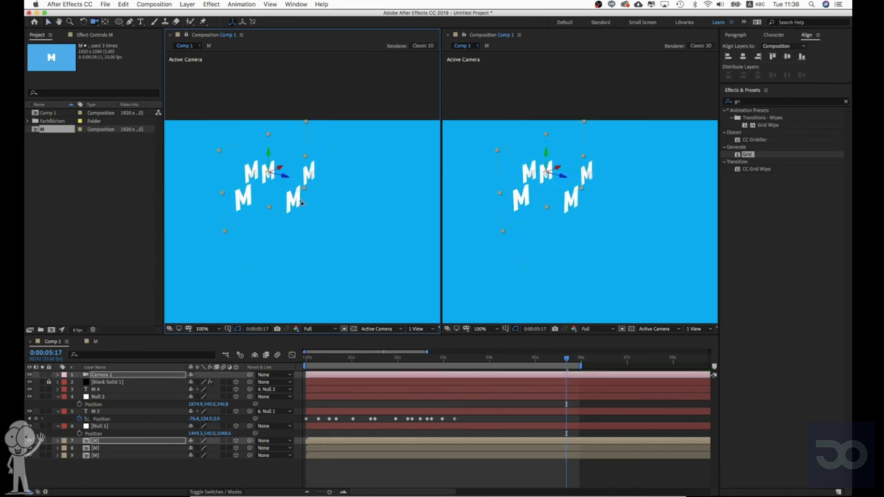
pyautogui.moveTo(302, 202)
pyautogui.mouseDown()
pyautogui.moveTo(325, 194)
pyautogui.moveTo(263, 187)
pyautogui.moveTo(295, 204)
pyautogui.mouseUp()
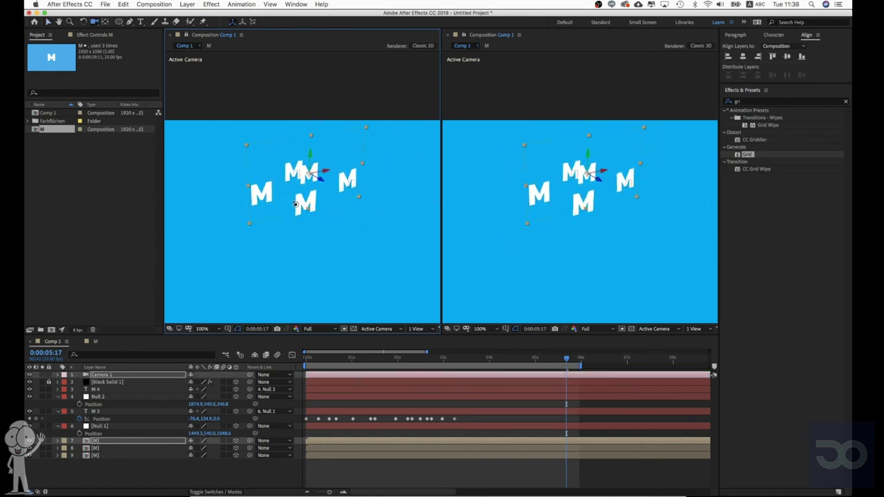
# Play Comp 1 from the start to check the motion of the duplicated M precomps.
pyautogui.press('space')
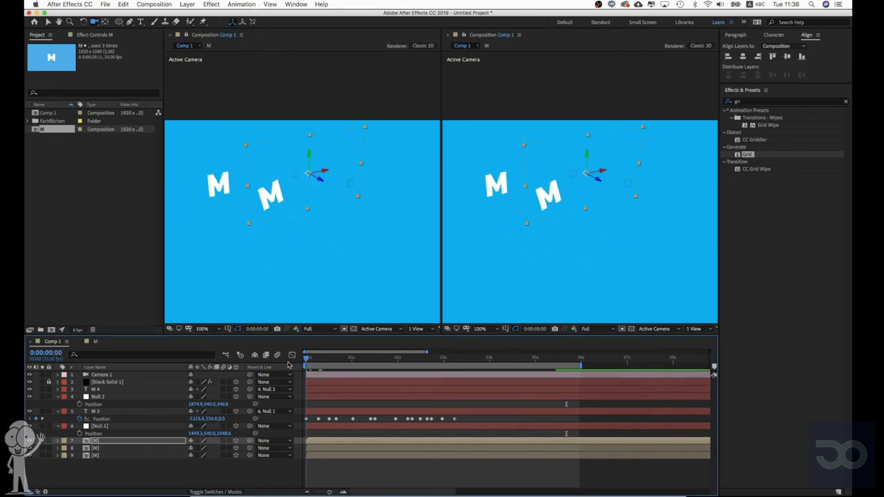
pyautogui.click(330, 470)
pyautogui.press('space')
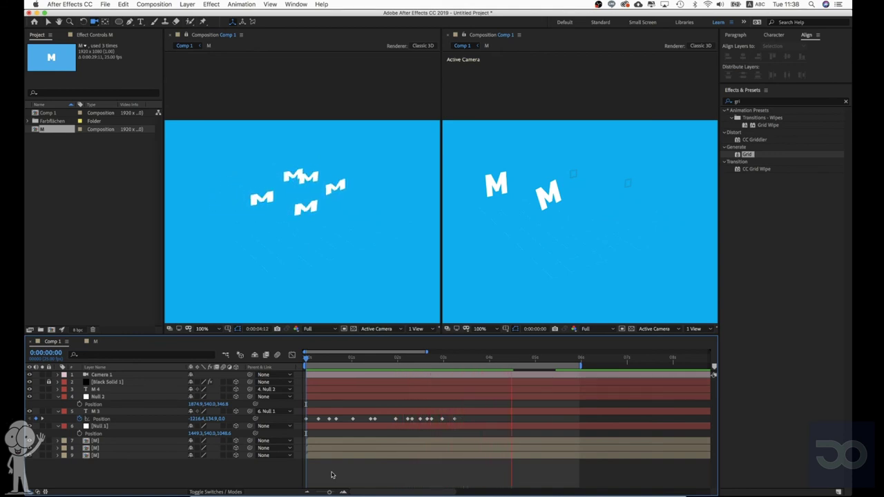
pyautogui.press('space')
# Enable time remapping on the topmost M precomp layer in Comp 1.
pyautogui.press('v')
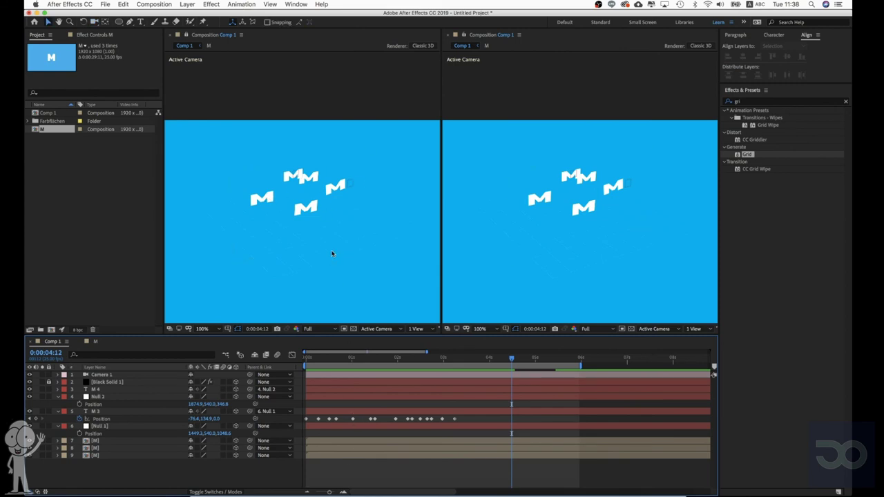
pyautogui.click(346, 443)
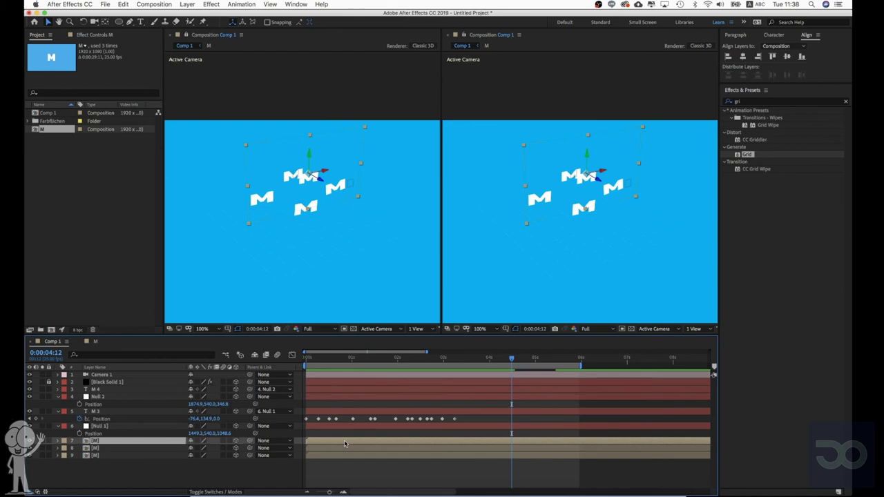
pyautogui.rightClick(346, 442)
pyautogui.moveTo(404, 324)
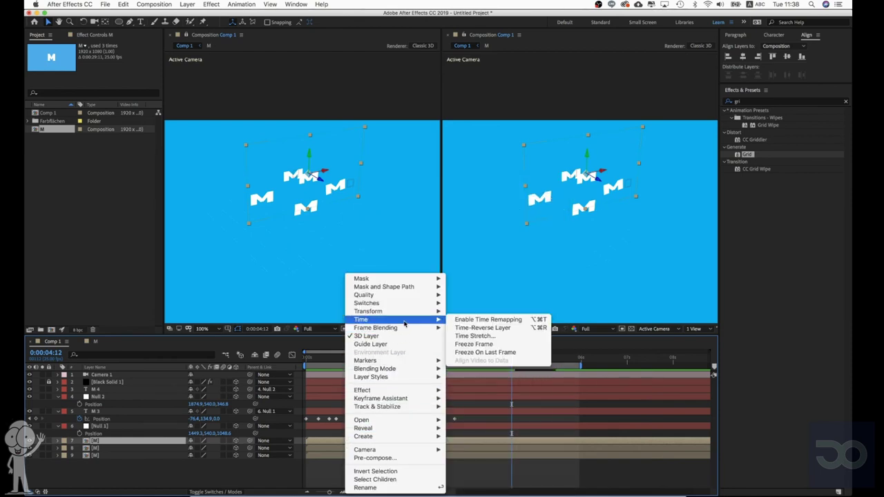
pyautogui.click(475, 320)
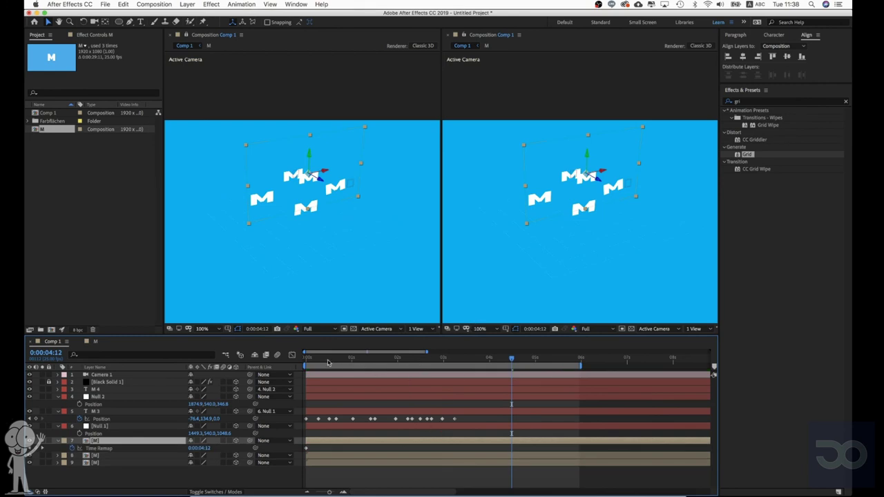
# Move the current time to 0:00:04:24 and show the M composition in the second viewer beside Comp 1.
pyautogui.moveTo(328, 363); pyautogui.dragTo(534, 361)
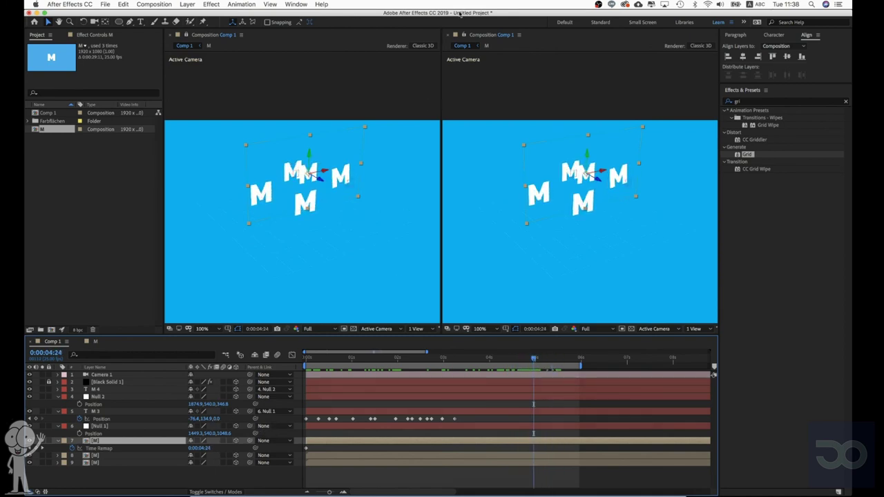
pyautogui.click(486, 45)
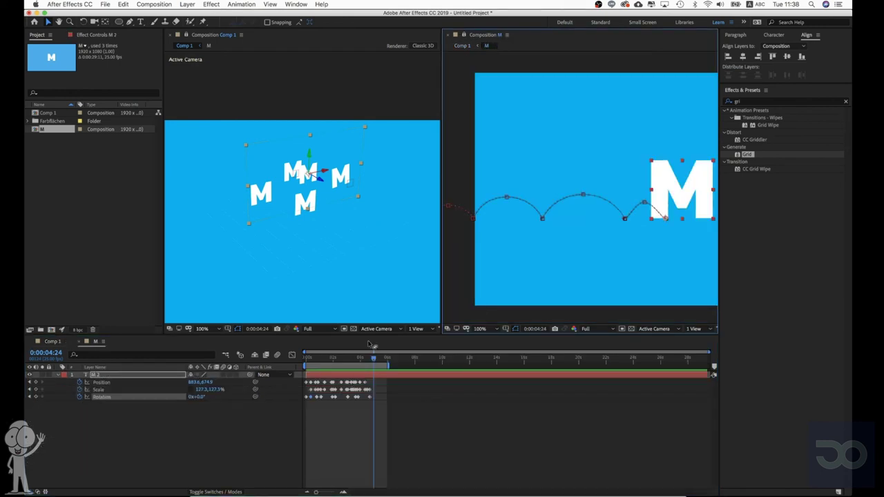
pyautogui.click(286, 61)
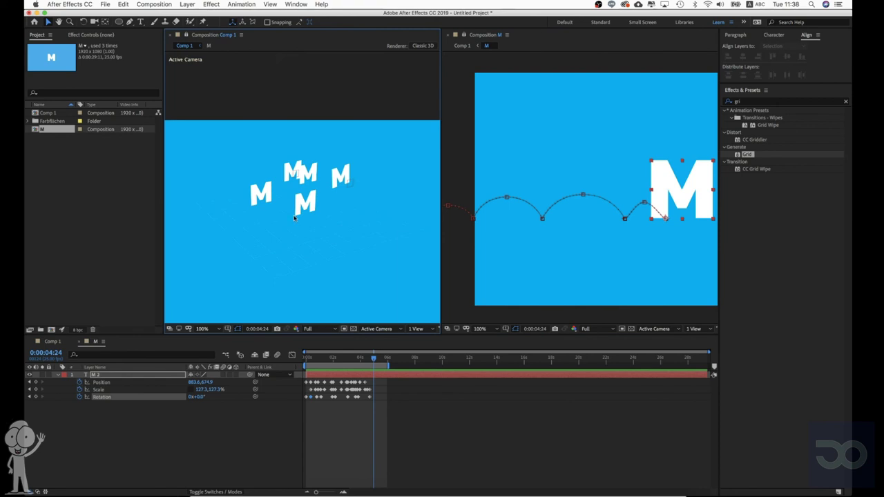
# Keyframe the topmost M precomp's time remap at 0:00:04:24 in Comp 1, move that keyframe to 0:00:02:09 and play the result.
pyautogui.click(61, 343)
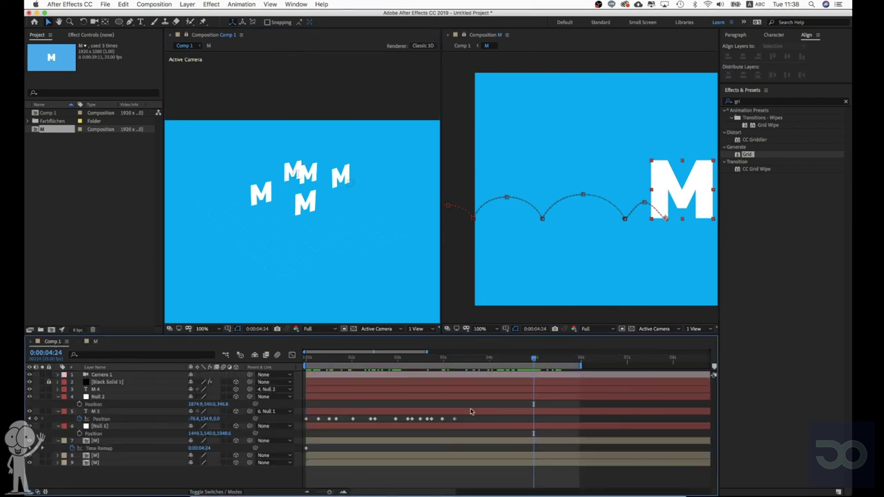
pyautogui.click(96, 440)
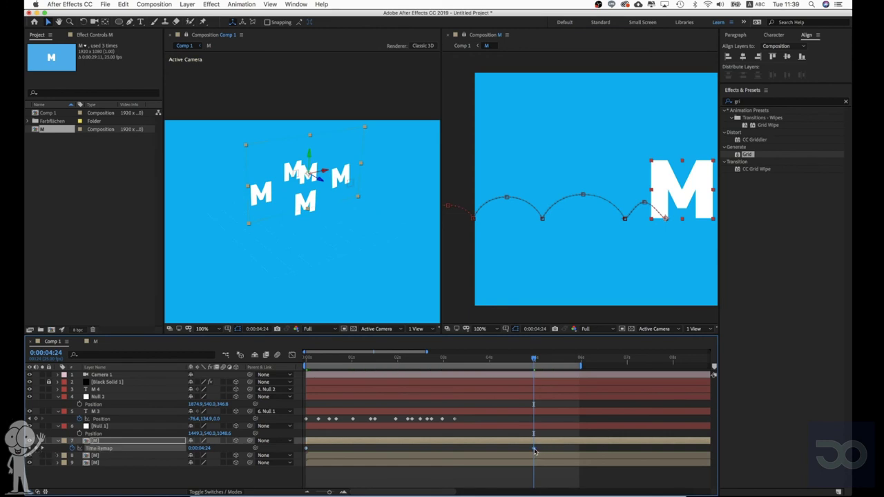
pyautogui.moveTo(507, 449); pyautogui.dragTo(414, 449)
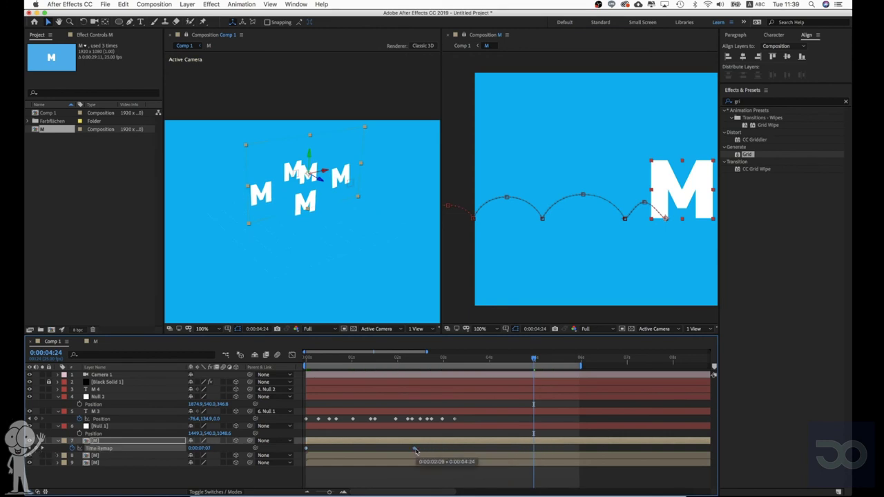
pyautogui.click(305, 360)
pyautogui.press('space')
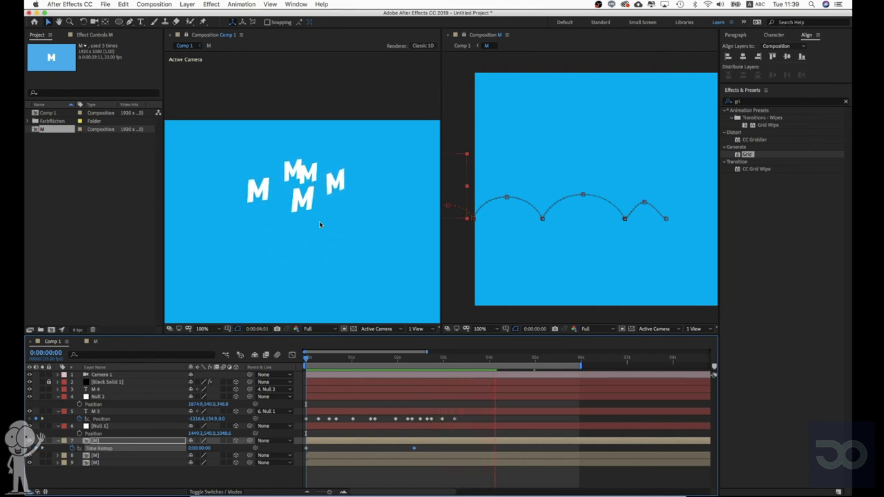
# Delete the M 4, Null 2, M 3 and Null 1 layers from Comp 1, keeping the three M precomps.
pyautogui.click(99, 427)
pyautogui.keyDown('shift'); pyautogui.click(99, 390); pyautogui.keyUp('shift')
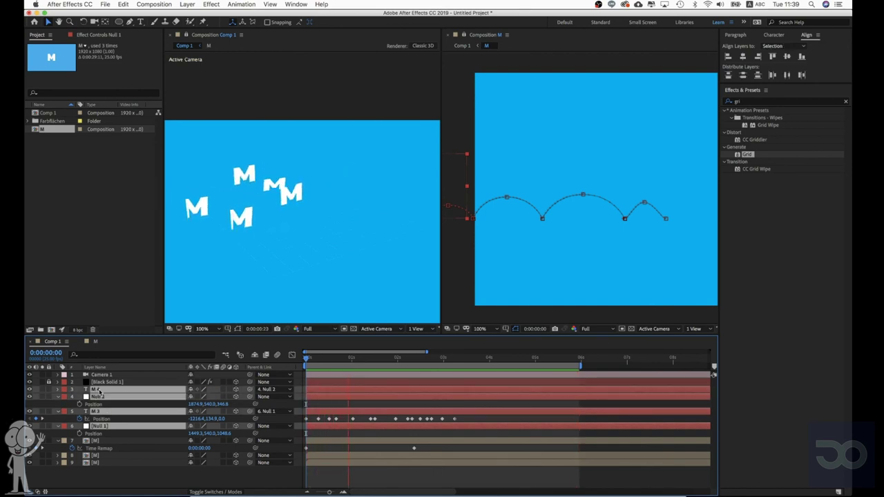
pyautogui.press('Delete')
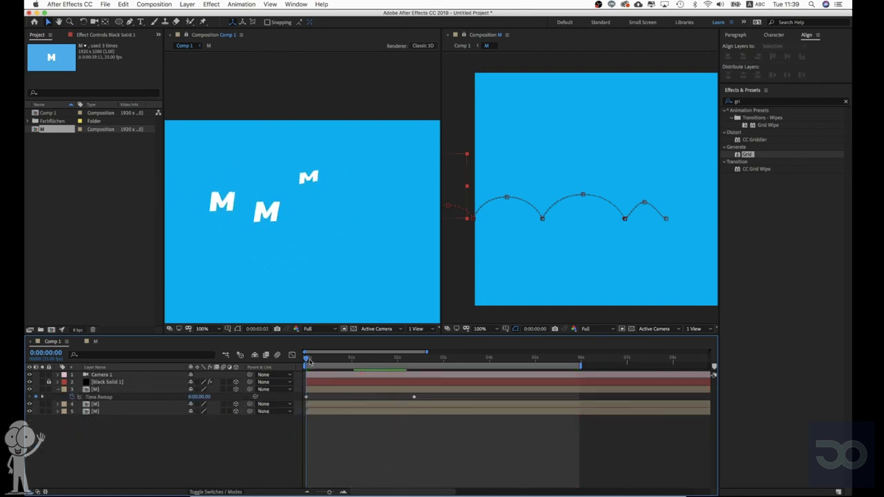
# Move the current time to 0:00:02:10 and enable time remapping on the second M precomp layer.
pyautogui.click(338, 361)
pyautogui.moveTo(339, 364); pyautogui.dragTo(416, 361)
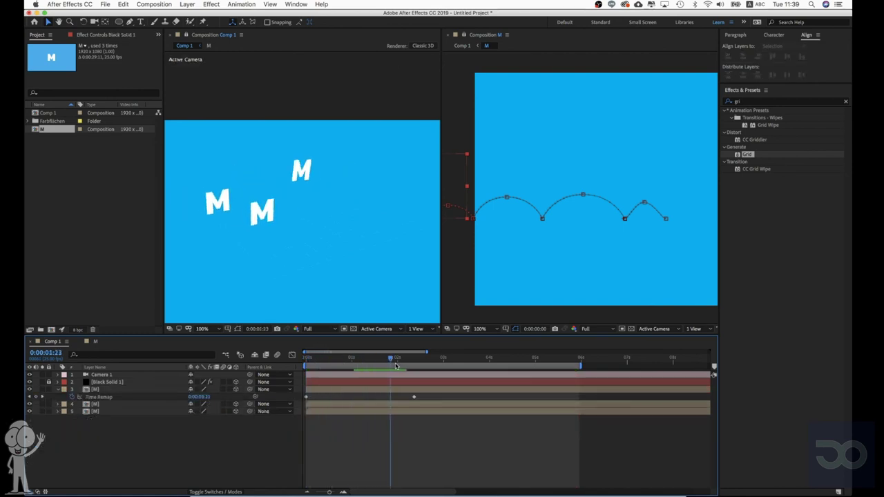
pyautogui.click(348, 408)
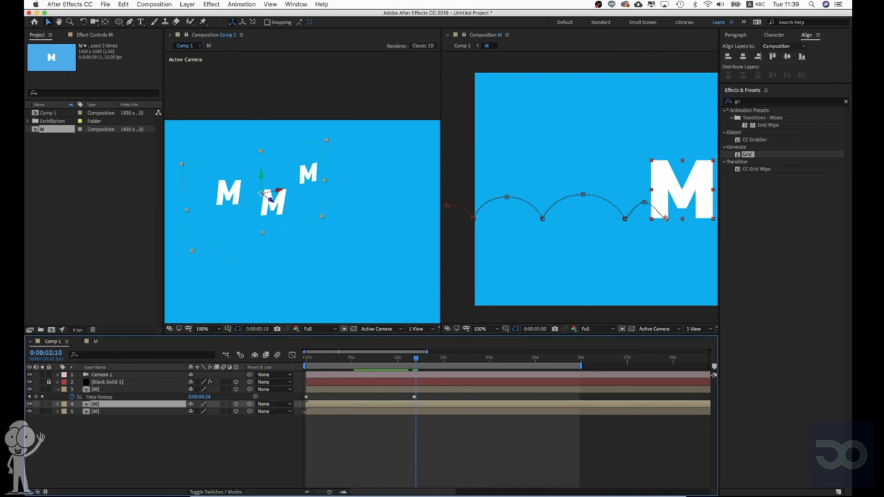
pyautogui.press('super+alt+t')
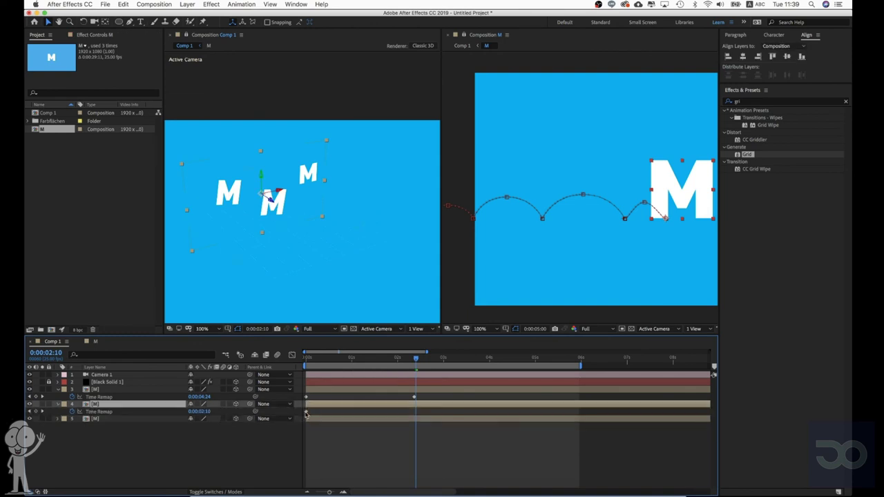
# Add a time remap keyframe at 0:00:04:21 on the second M precomp and move it to shortly before the 7-second mark.
pyautogui.click(306, 412)
pyautogui.moveTo(419, 360); pyautogui.dragTo(529, 377)
pyautogui.click(36, 412)
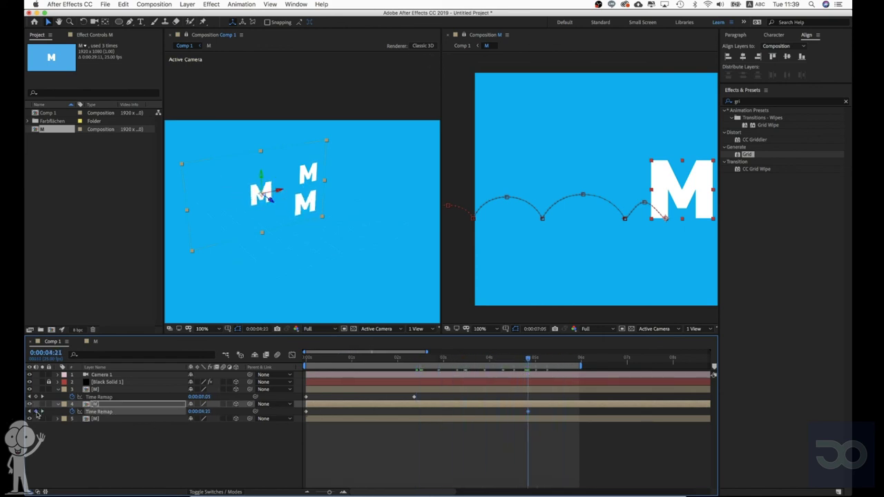
pyautogui.moveTo(550, 413); pyautogui.dragTo(616, 413)
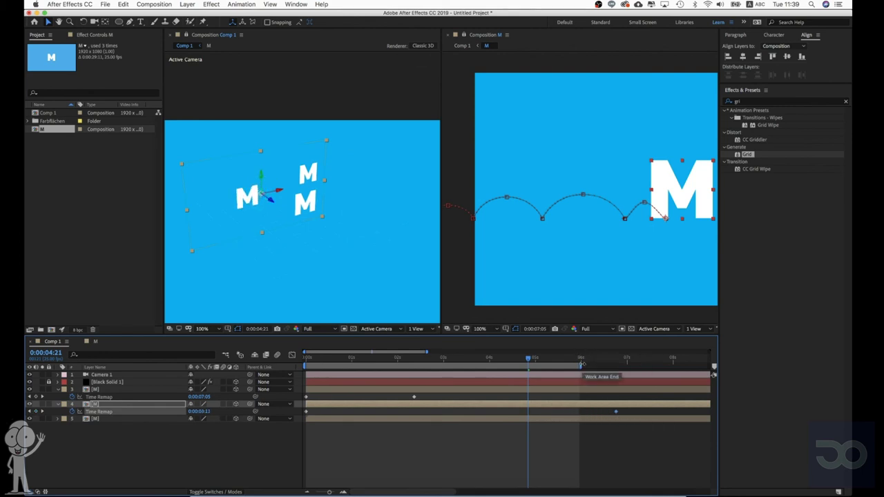
# Extend the work area to just past 7 seconds and play Comp 1 to compare the M timings.
pyautogui.moveTo(585, 365); pyautogui.dragTo(637, 364)
pyautogui.press('space')
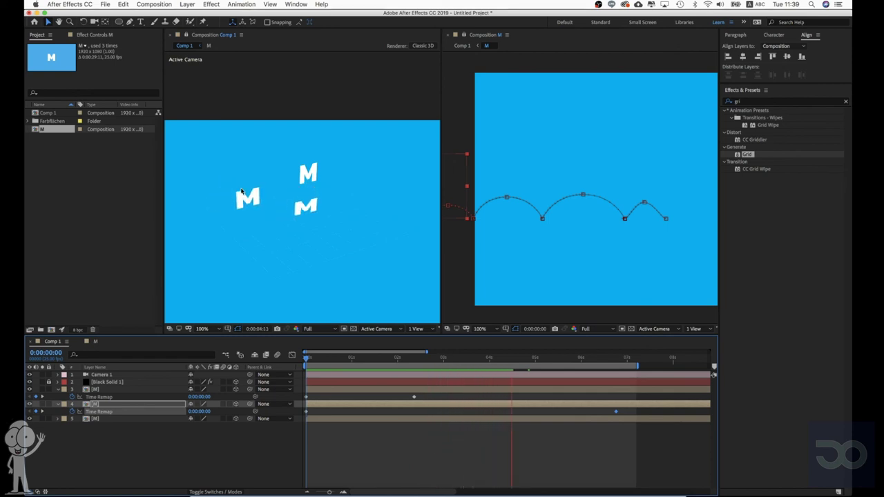
pyautogui.press('space')
# Select the M text in the M composition and change its fill colour from white to a saturated blue.
pyautogui.click(584, 250)
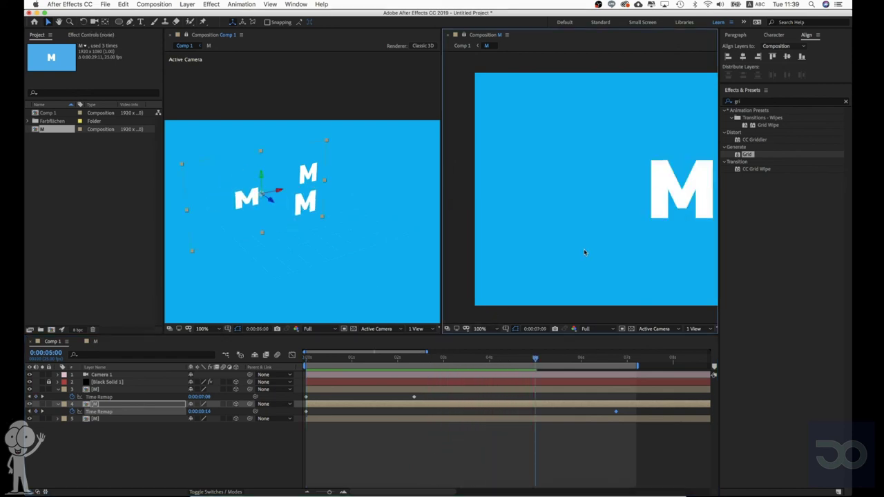
pyautogui.click(694, 173)
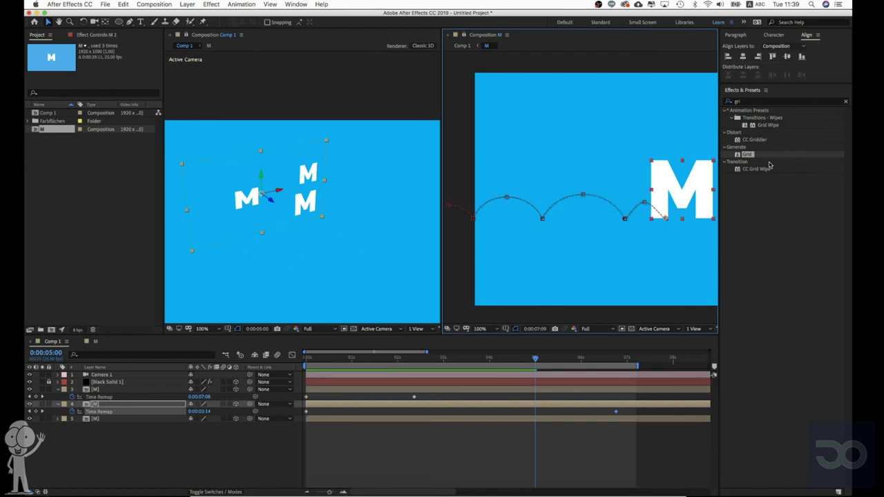
pyautogui.moveTo(599, 165); pyautogui.dragTo(514, 148)
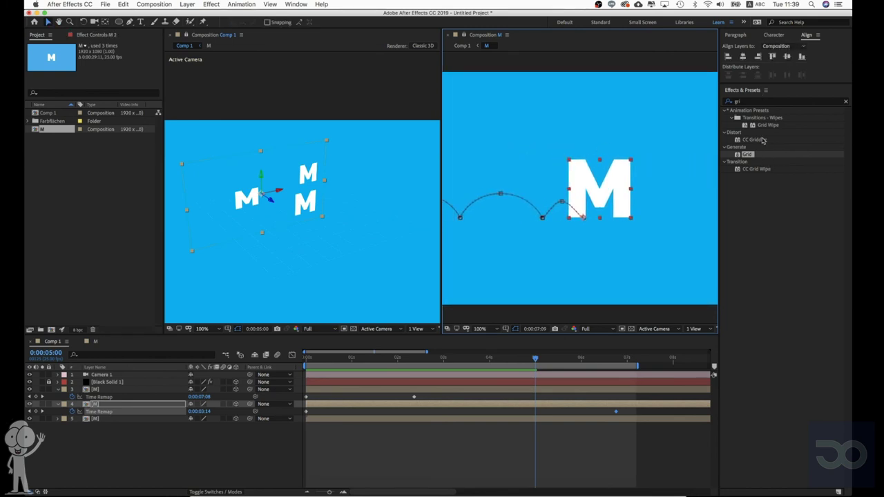
pyautogui.click(779, 35)
pyautogui.click(794, 53)
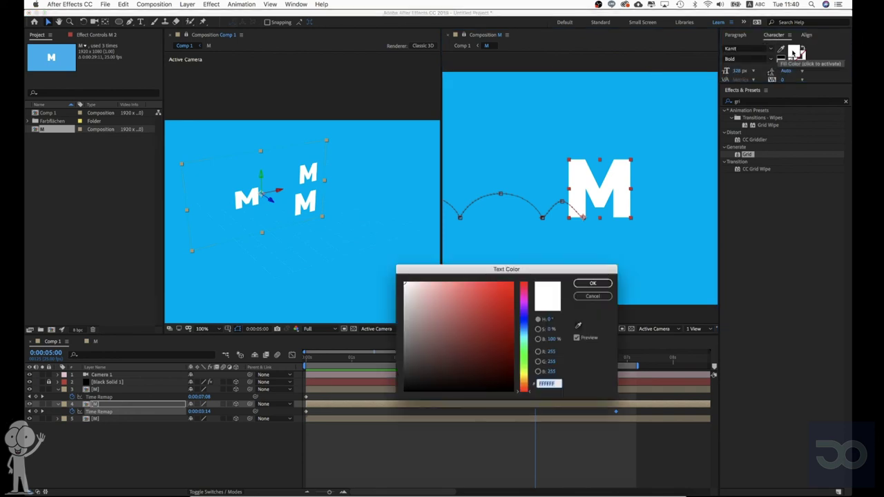
pyautogui.click(510, 283)
pyautogui.moveTo(525, 332); pyautogui.dragTo(526, 319)
pyautogui.click(592, 282)
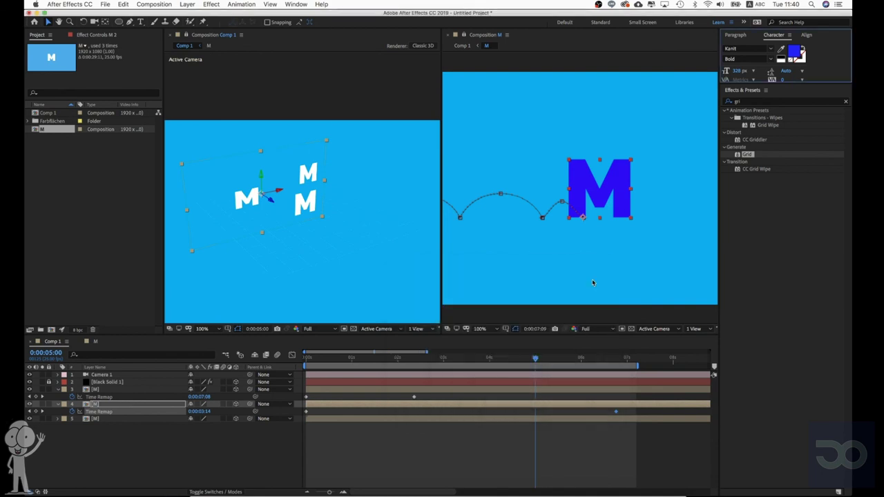
pyautogui.click(329, 298)
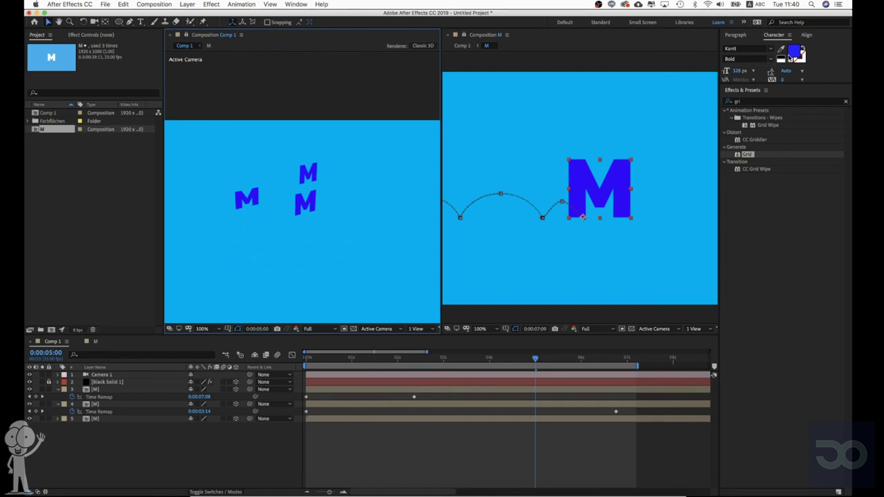
# Set the default text fill colour back to white with no layer selected.
pyautogui.click(792, 56)
pyautogui.moveTo(474, 318)
pyautogui.mouseDown()
pyautogui.moveTo(445, 285)
pyautogui.moveTo(391, 282)
pyautogui.mouseUp()
pyautogui.click(592, 284)
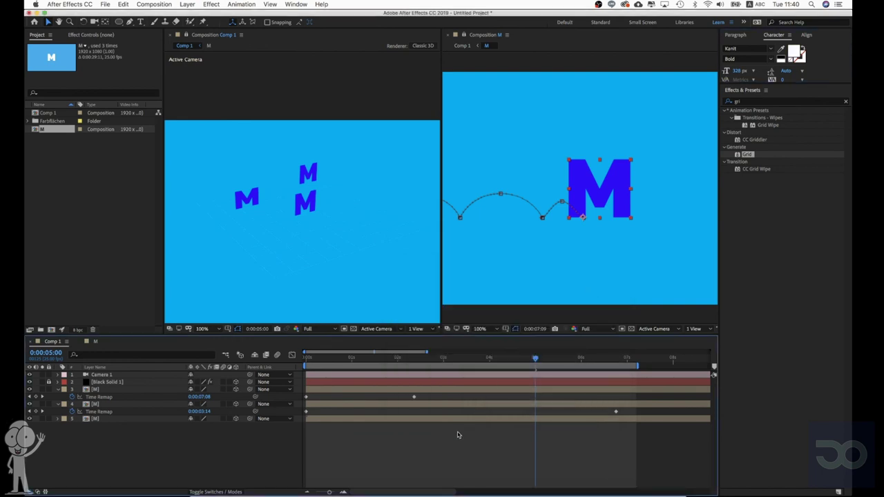
# Search the effects for "tint" and apply the Tint effect to the topmost M precomp layer in Comp 1.
pyautogui.click(447, 394)
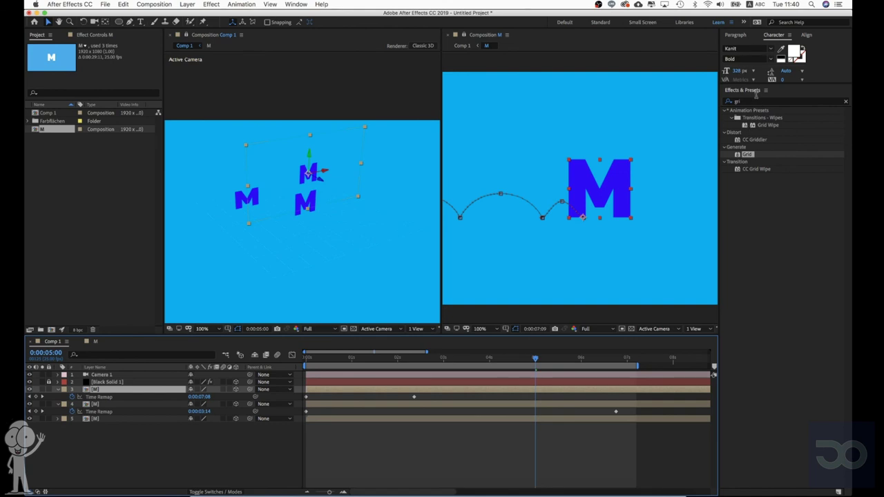
pyautogui.click(757, 101)
pyautogui.press('BackSpace')
pyautogui.press('BackSpace')
pyautogui.press('BackSpace')
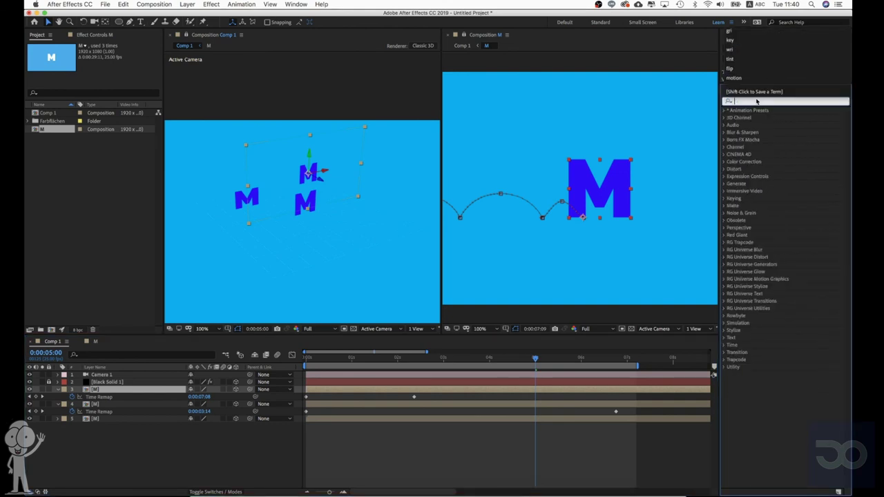
pyautogui.write('tint')
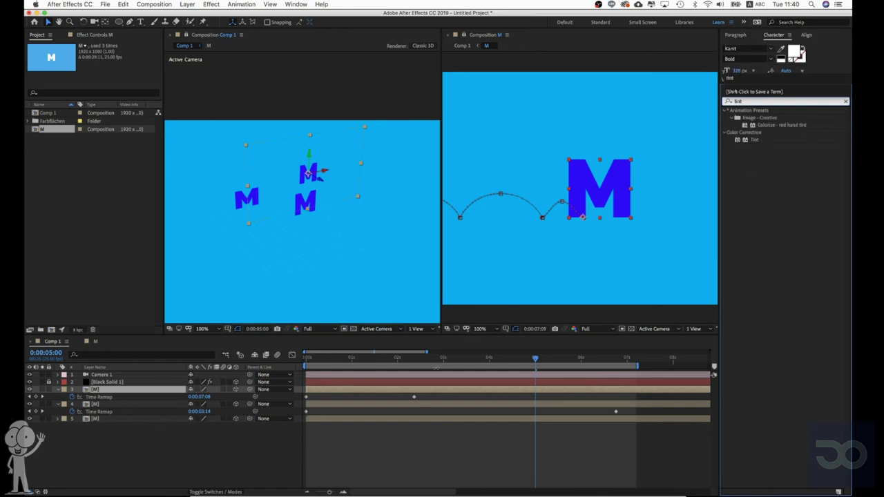
pyautogui.click(437, 396)
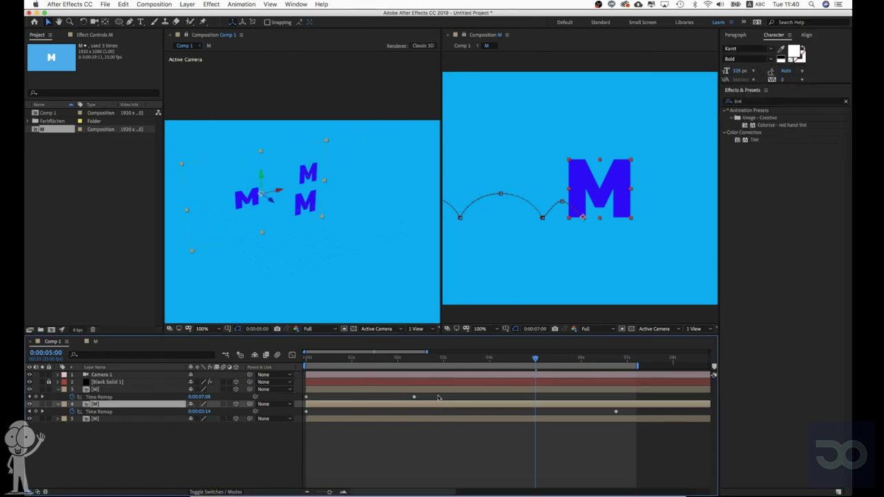
pyautogui.click(754, 140)
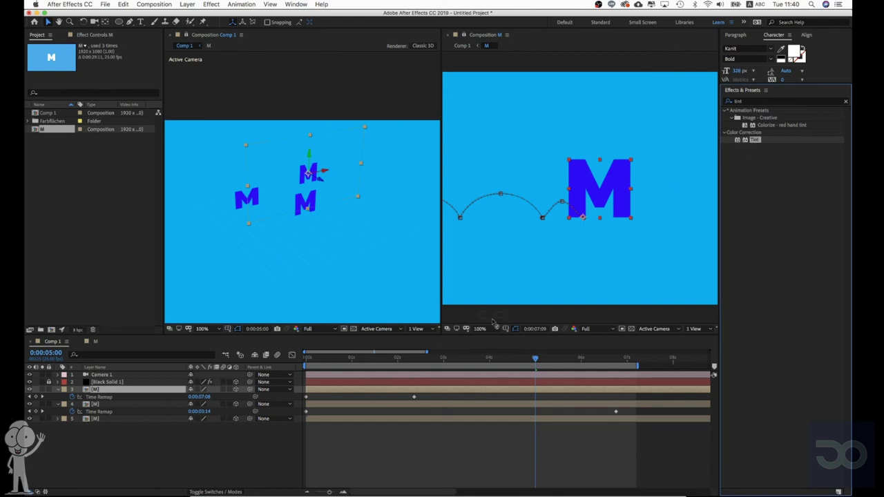
pyautogui.click(458, 399)
pyautogui.moveTo(459, 399); pyautogui.dragTo(456, 394)
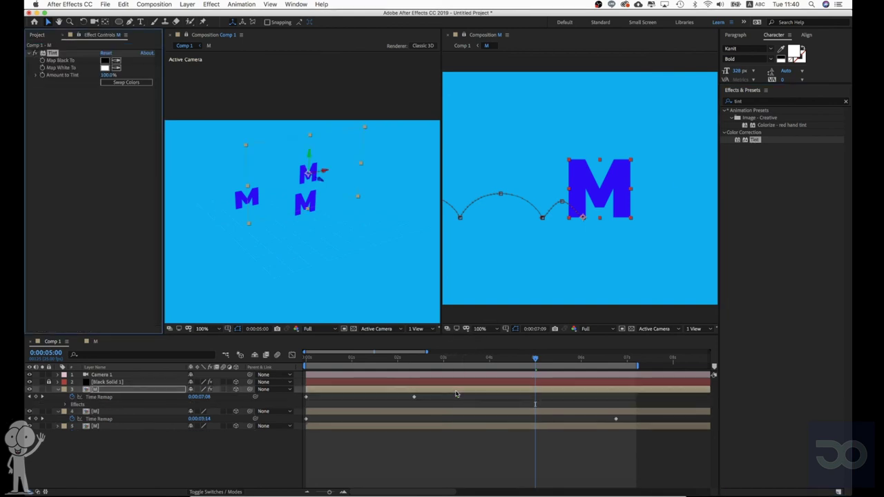
# Set the topmost M precomp's Map Black To colour in the Tint effect to red.
pyautogui.click(105, 61)
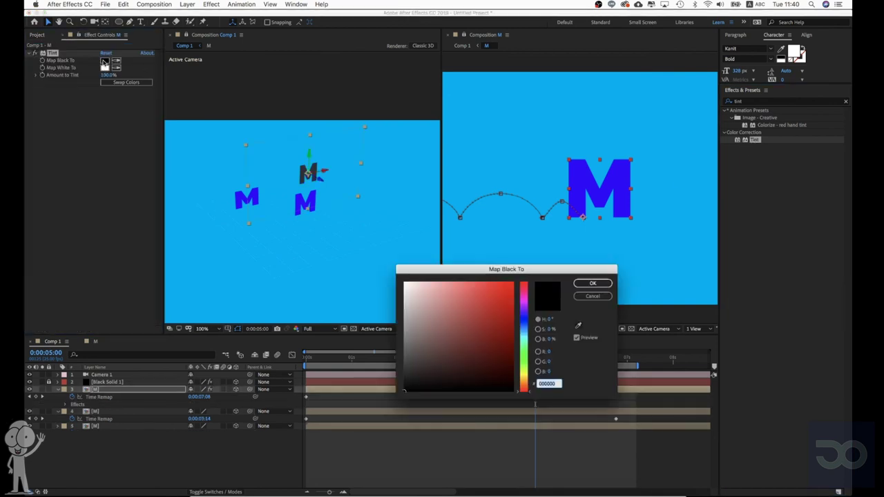
pyautogui.click(512, 305)
pyautogui.click(593, 284)
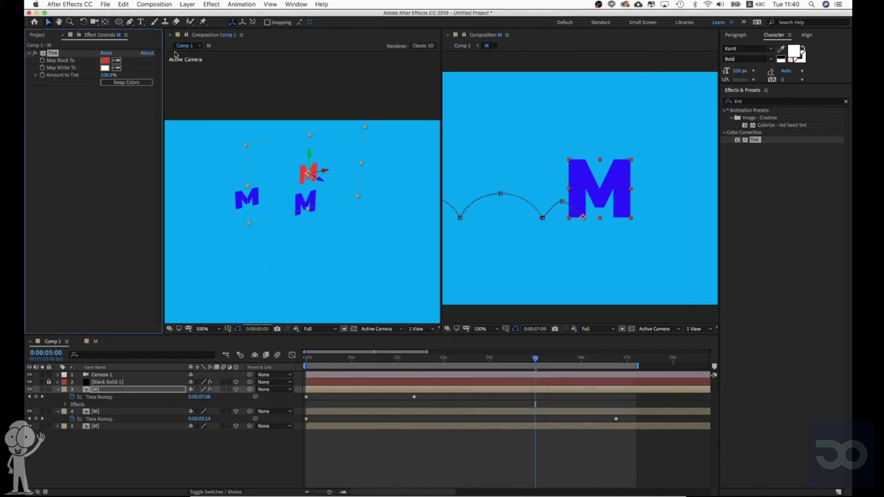
# Apply Tint to the second M precomp layer and map black to yellow FFF800.
pyautogui.click(465, 412)
pyautogui.moveTo(760, 142); pyautogui.dragTo(452, 413)
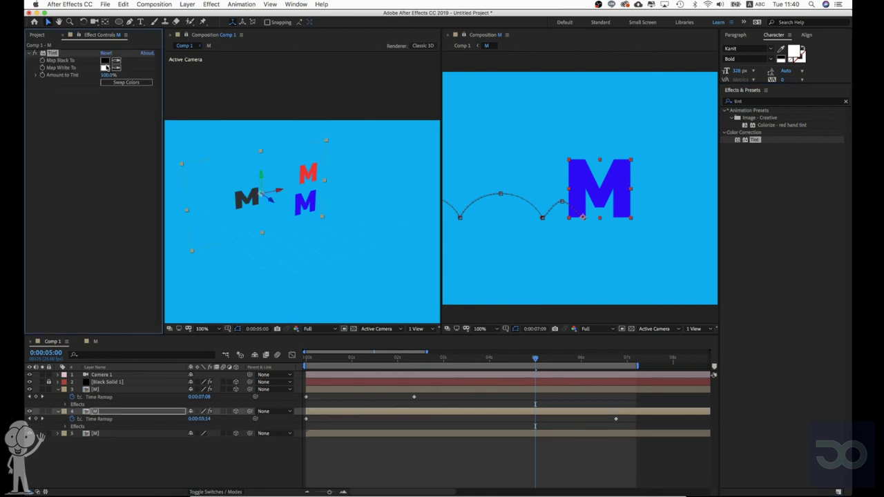
pyautogui.click(105, 62)
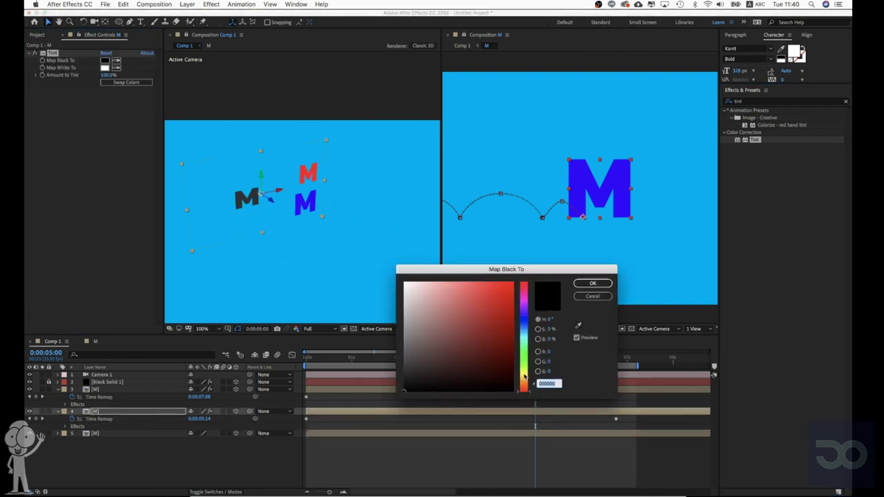
pyautogui.click(524, 375)
pyautogui.click(509, 285)
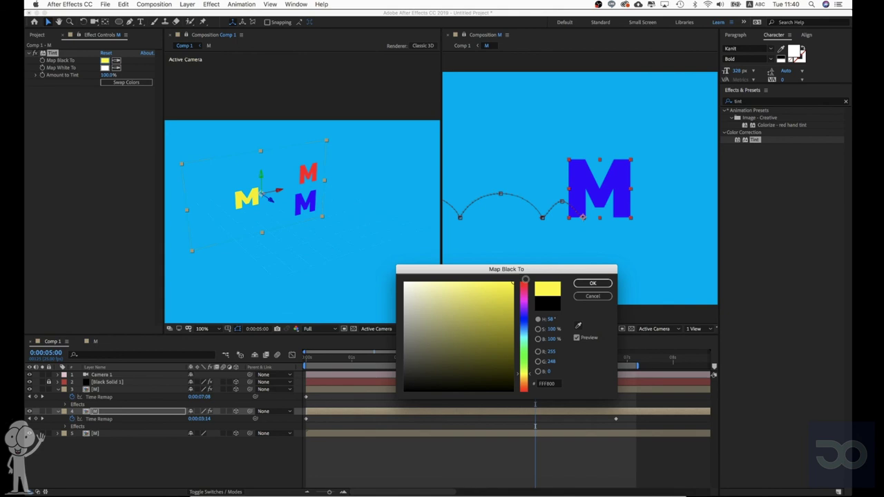
pyautogui.click(593, 283)
# Apply the Tint effect to the bottom M precomp layer in Comp 1 and map black to green 22FF00.
pyautogui.click(506, 435)
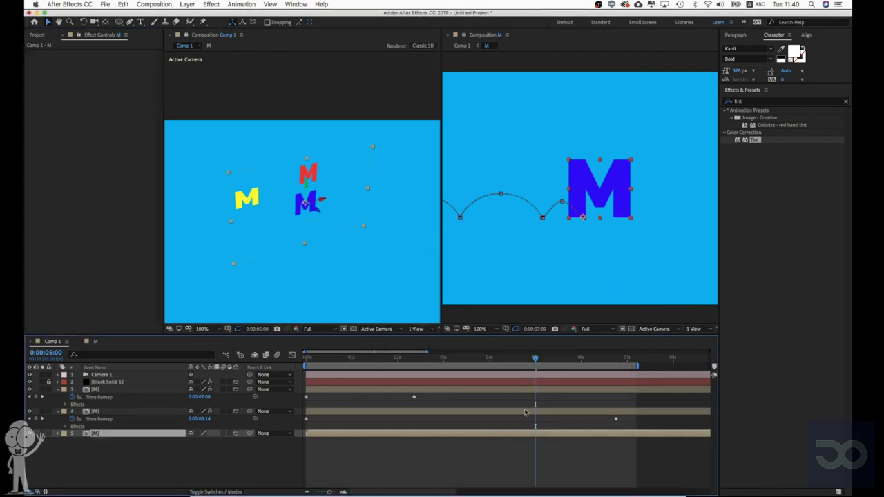
pyautogui.click(755, 141)
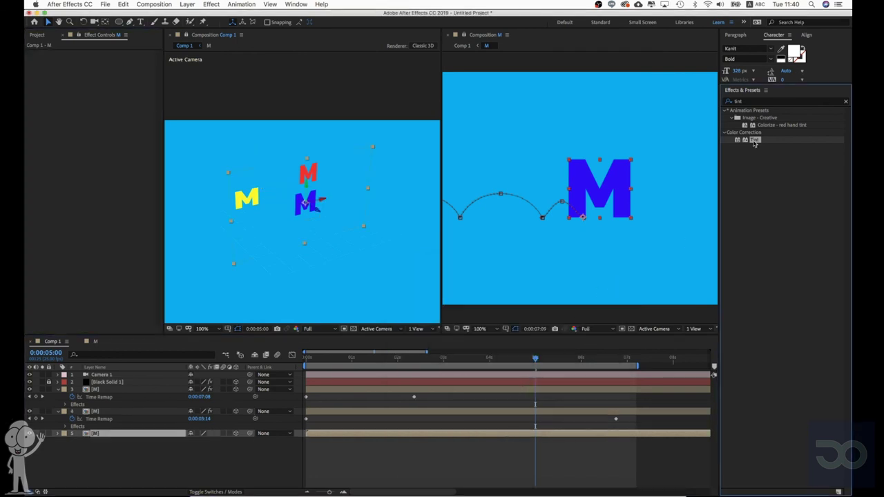
pyautogui.moveTo(503, 375); pyautogui.dragTo(501, 436)
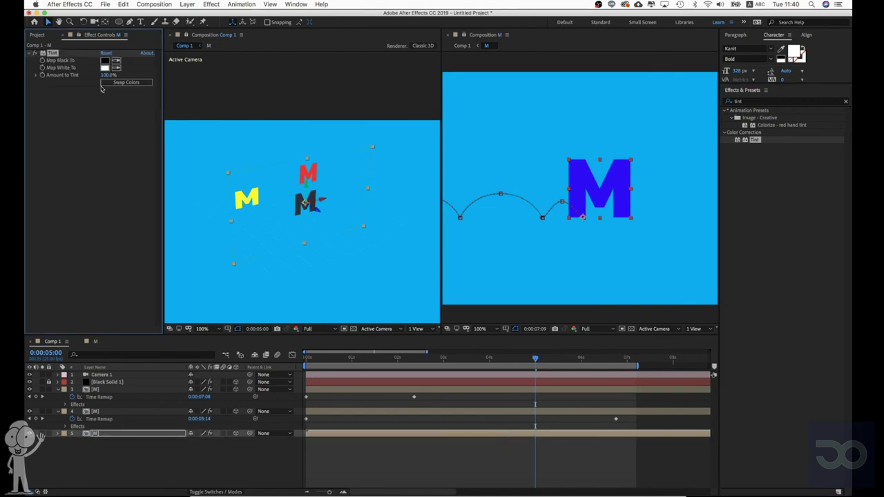
pyautogui.click(105, 61)
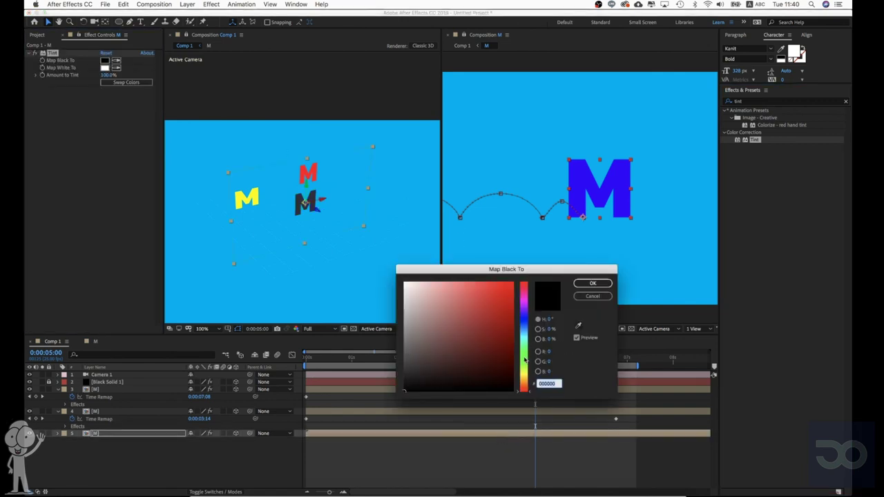
pyautogui.click(527, 359)
pyautogui.moveTo(498, 298); pyautogui.dragTo(541, 242)
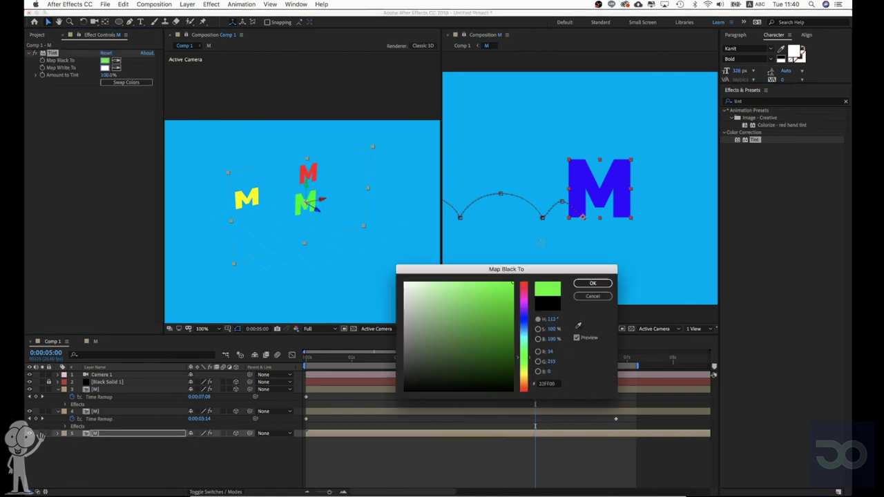
pyautogui.click(606, 285)
# Preview Comp 1 from the start with the three differently coloured M layers.
pyautogui.click(462, 445)
pyautogui.click(332, 359)
pyautogui.moveTo(331, 361); pyautogui.dragTo(286, 368)
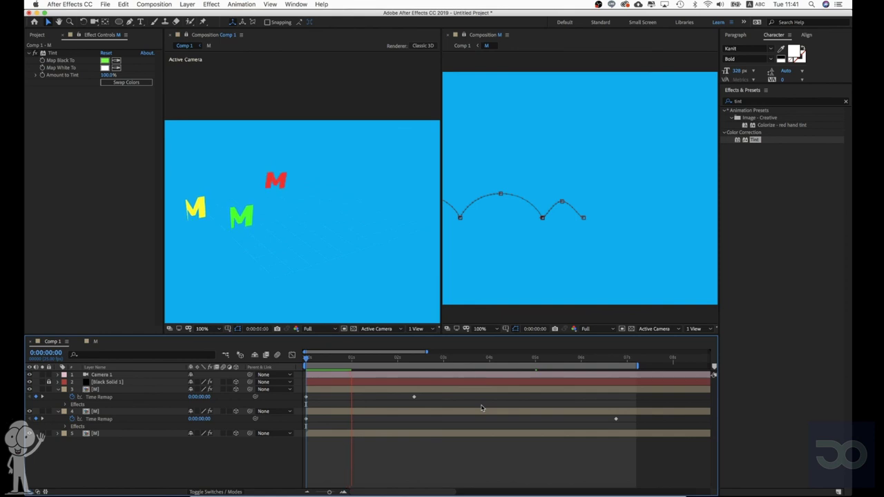
pyautogui.press('space')
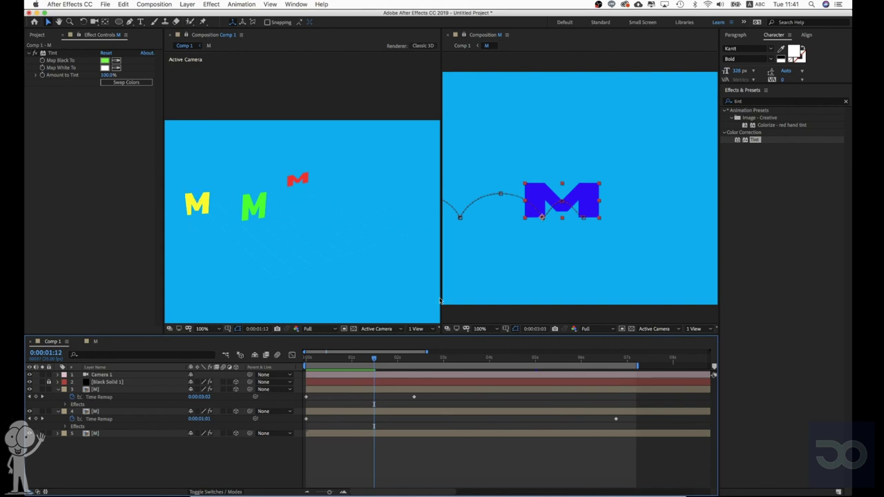
# Open the M composition's settings and increase its width to 2907 px.
pyautogui.click(577, 254)
pyautogui.press(',')
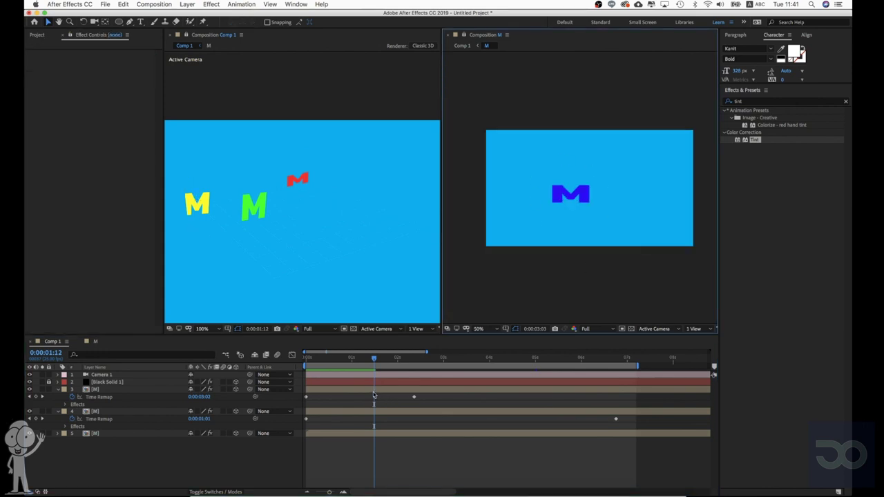
pyautogui.click(96, 342)
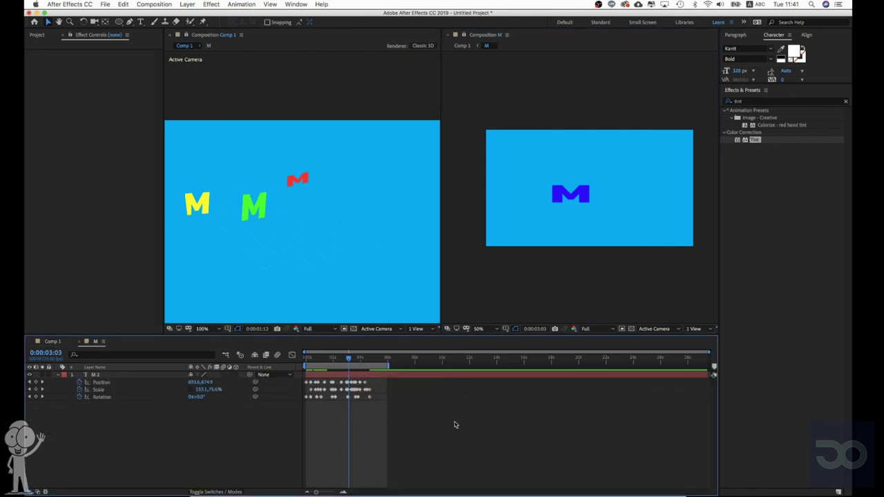
pyautogui.click(153, 4)
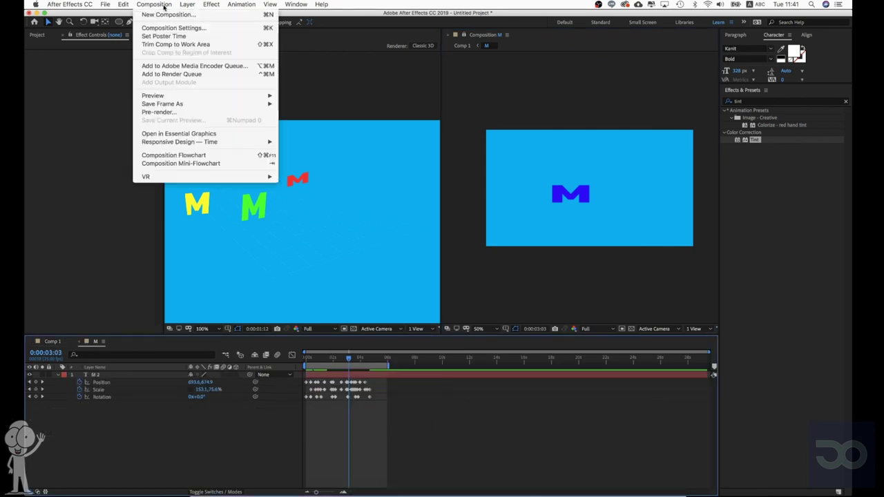
pyautogui.click(181, 28)
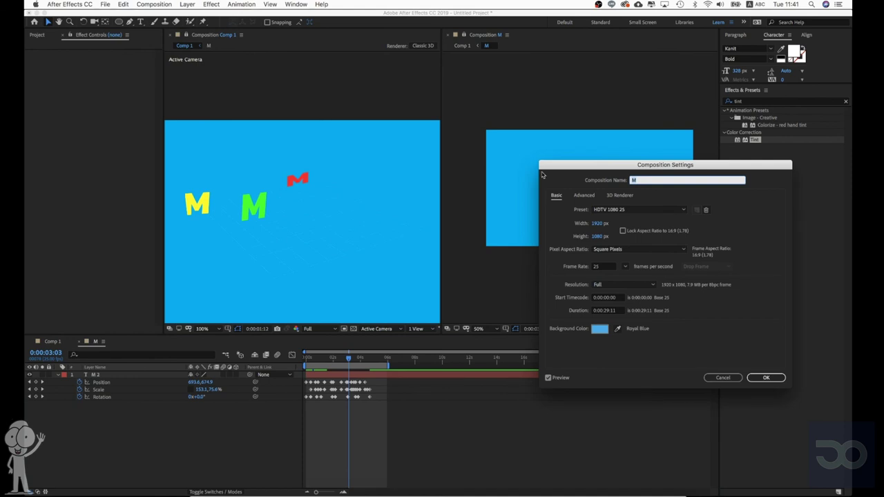
pyautogui.moveTo(601, 228); pyautogui.dragTo(777, 214)
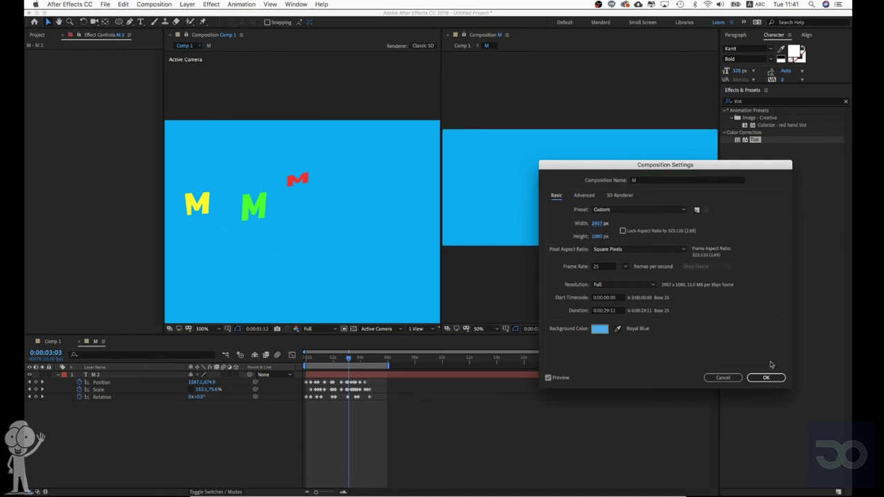
pyautogui.click(766, 376)
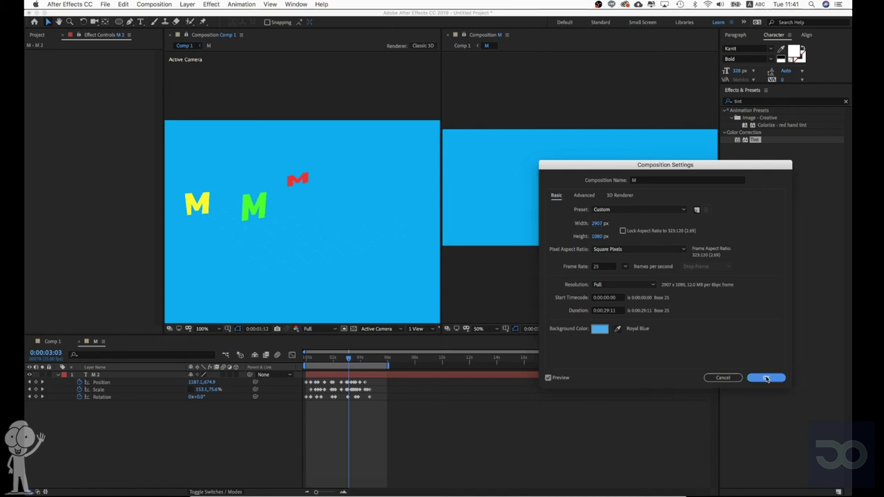
pyautogui.scroll(-2, 623, 280)
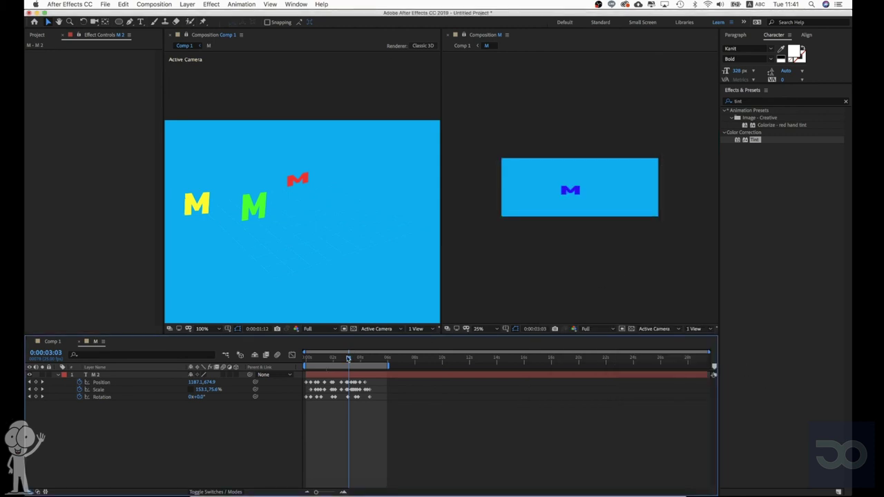
# Preview the opening of Comp 1 to check the M layers after the precomp's width change.
pyautogui.moveTo(348, 359); pyautogui.dragTo(266, 364)
pyautogui.click(322, 278)
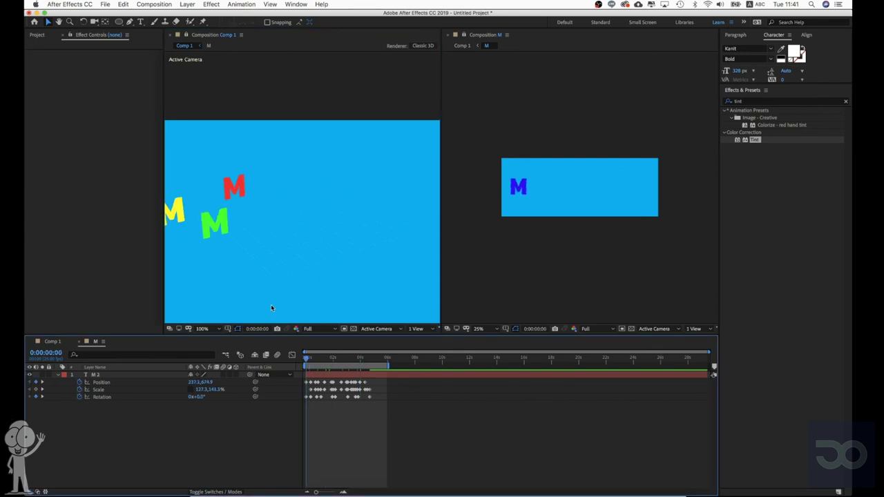
pyautogui.press('h')
pyautogui.moveTo(245, 270); pyautogui.dragTo(308, 278)
pyautogui.press('v')
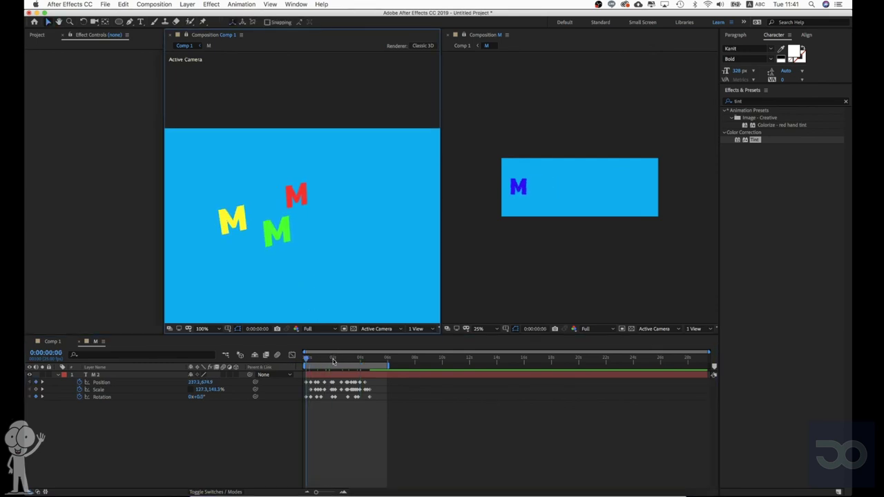
pyautogui.press('space')
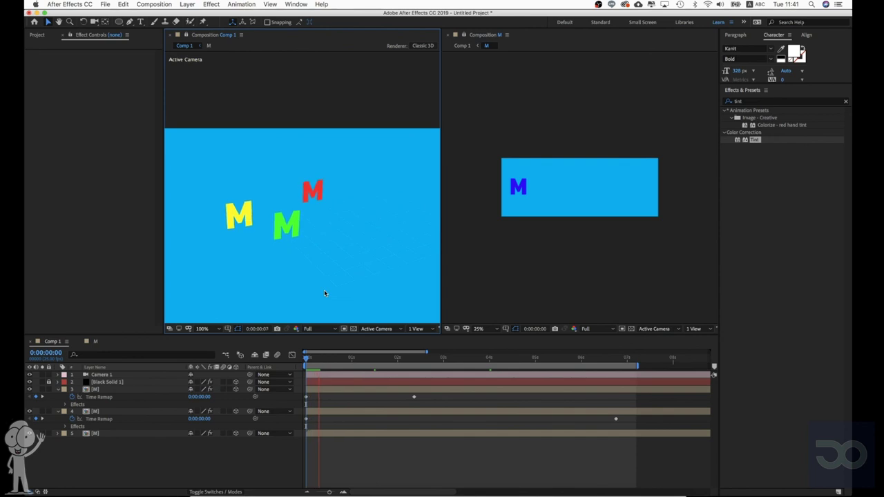
pyautogui.press('space')
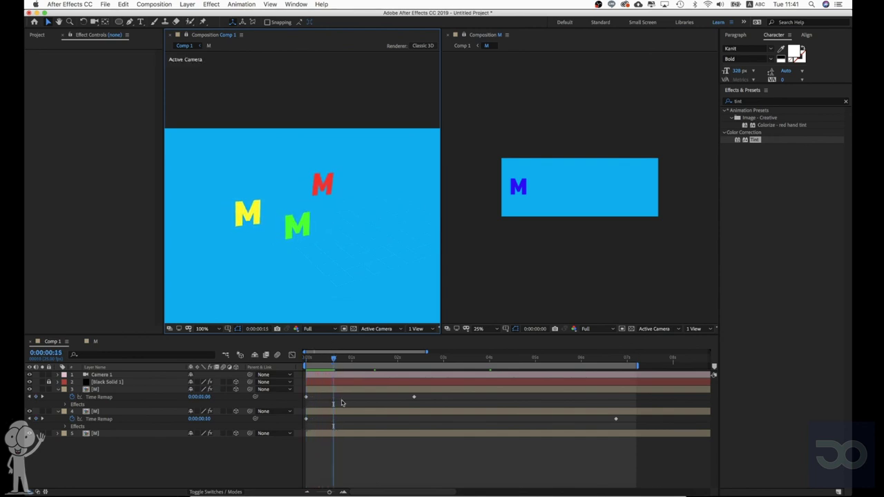
# Duplicate the three M precomp layers, push the copies back in depth and delay their start by about 0.4 s.
pyautogui.click(57, 391)
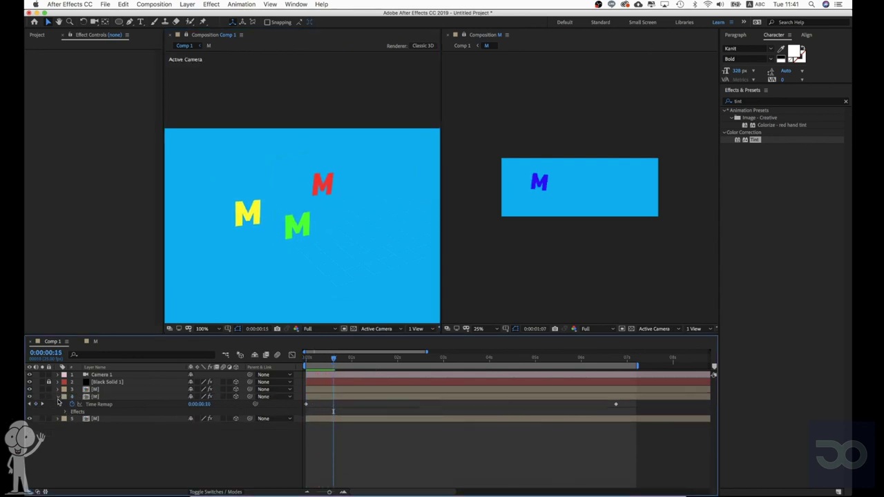
pyautogui.click(58, 397)
pyautogui.click(98, 405)
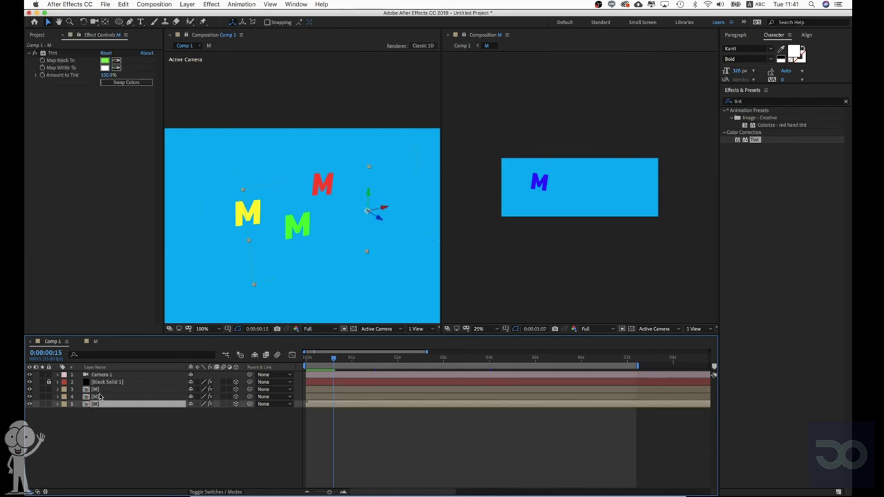
pyautogui.keyDown('shift'); pyautogui.click(99, 390); pyautogui.keyUp('shift')
pyautogui.press('super+d')
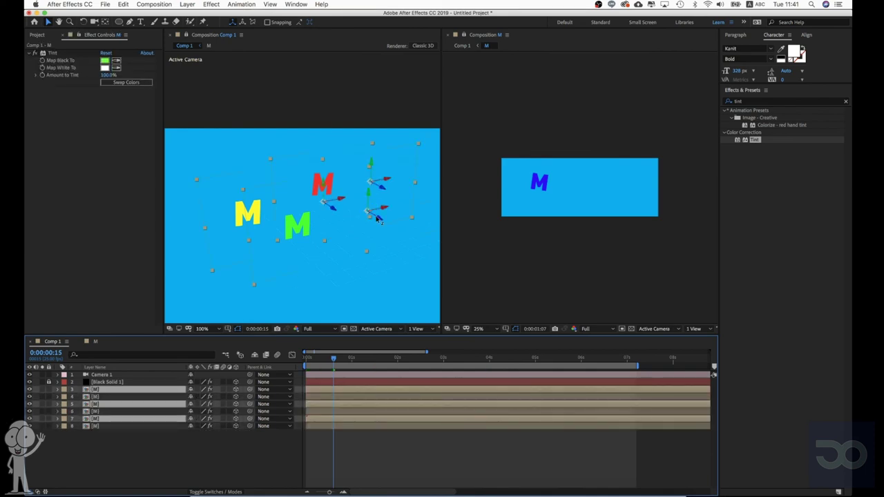
pyautogui.moveTo(376, 216); pyautogui.dragTo(494, 137)
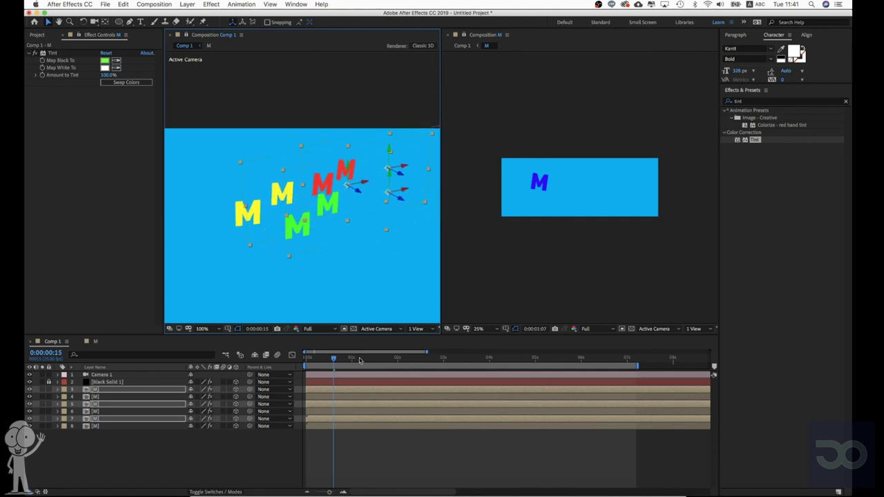
pyautogui.moveTo(351, 391); pyautogui.dragTo(367, 389)
# Duplicate the three delayed M layers, move the new copies forward in depth and sideways, and start them at about 1 s.
pyautogui.press('super+d')
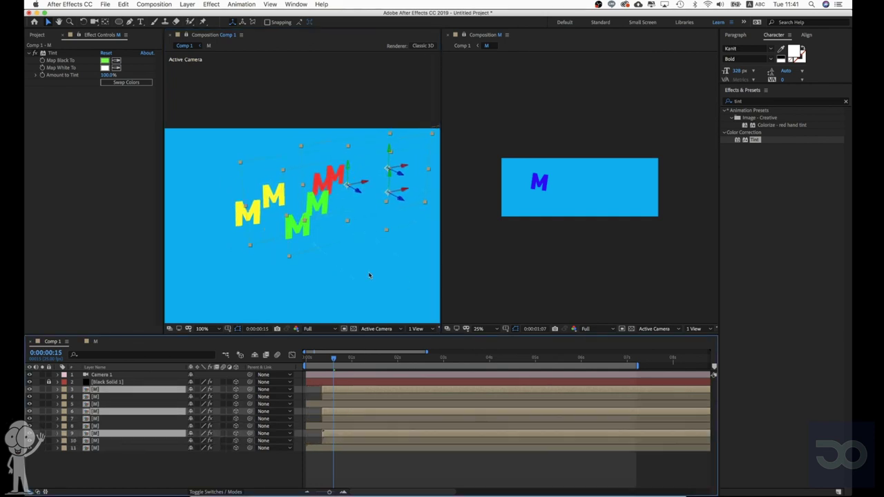
pyautogui.moveTo(399, 206); pyautogui.dragTo(426, 218)
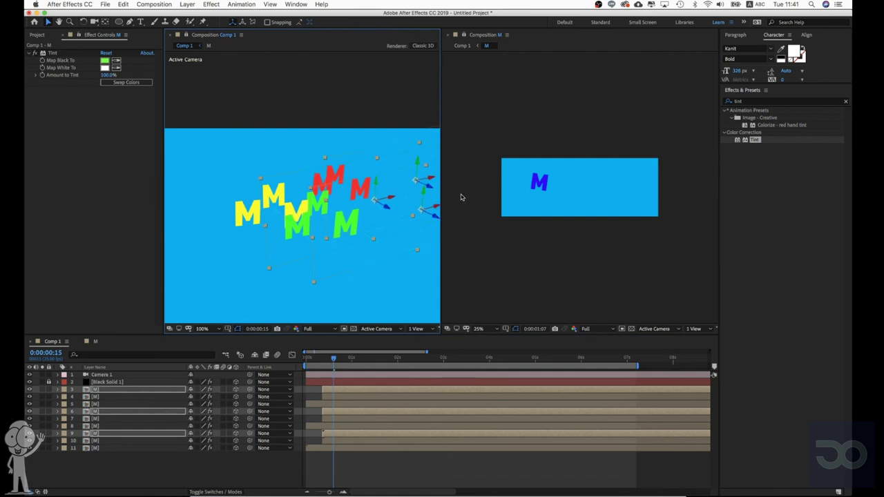
pyautogui.moveTo(431, 181); pyautogui.dragTo(411, 185)
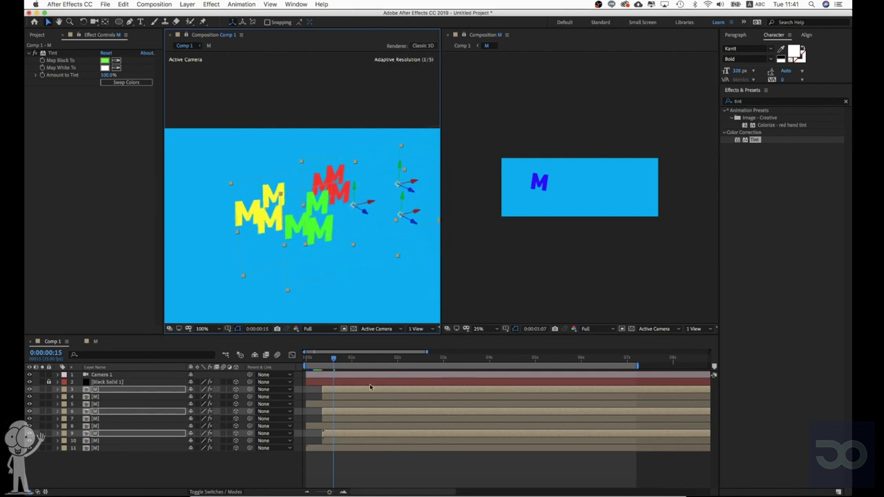
pyautogui.moveTo(350, 393); pyautogui.dragTo(376, 393)
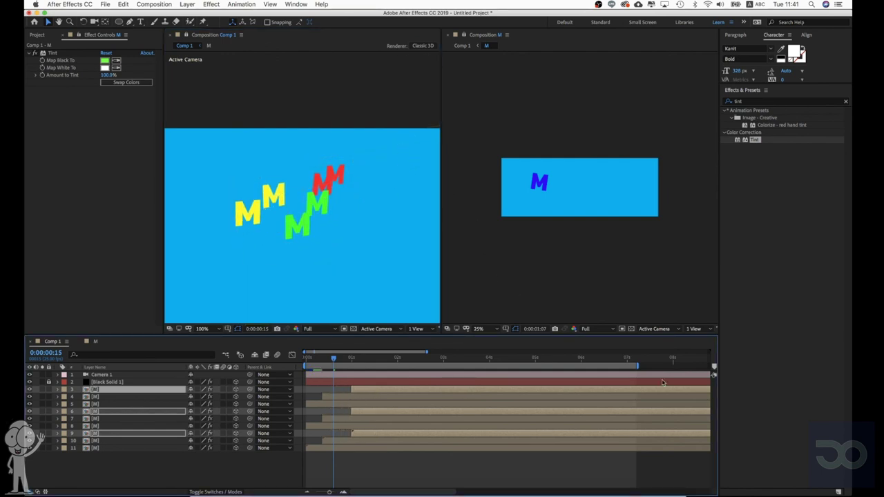
# Extend Comp 1's work area end past 8 s and preview the nine M layers from the start.
pyautogui.moveTo(639, 366); pyautogui.dragTo(701, 366)
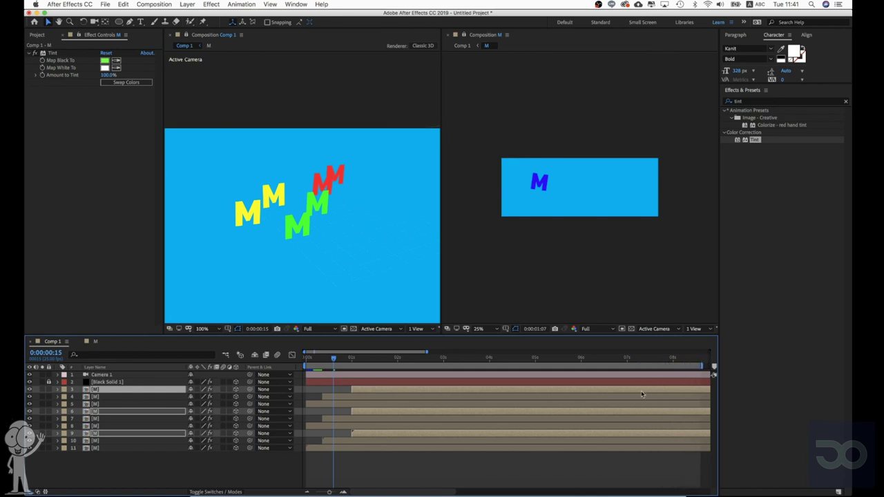
pyautogui.click(461, 485)
pyautogui.press('space')
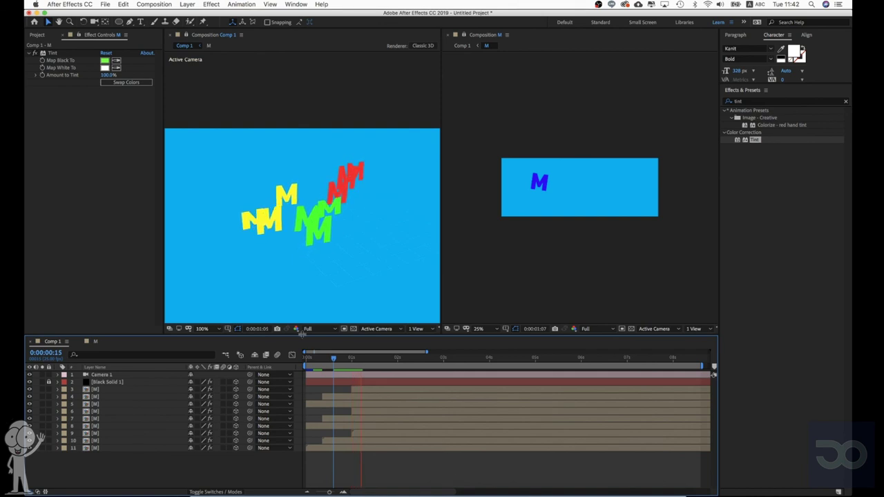
pyautogui.moveTo(309, 360); pyautogui.dragTo(291, 360)
pyautogui.press('space')
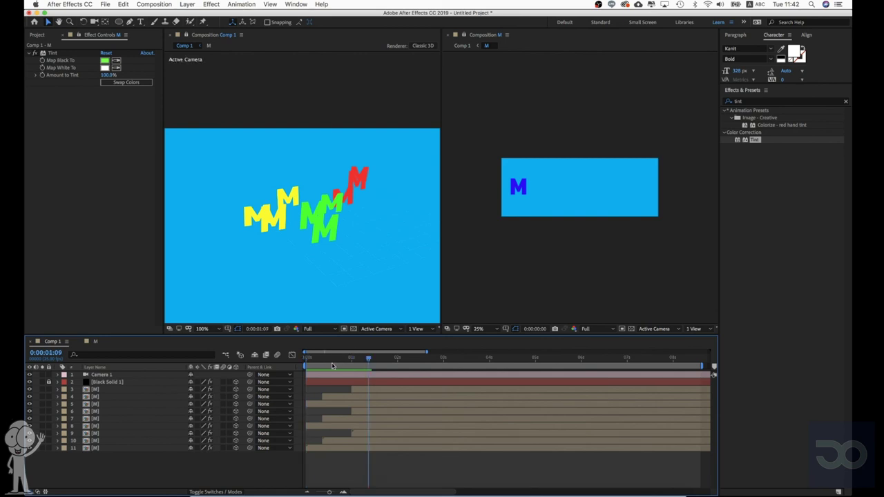
pyautogui.press('space')
# In the M composition, shift the M 2 layer and its keyframes about 6 frames along the timeline.
pyautogui.click(95, 341)
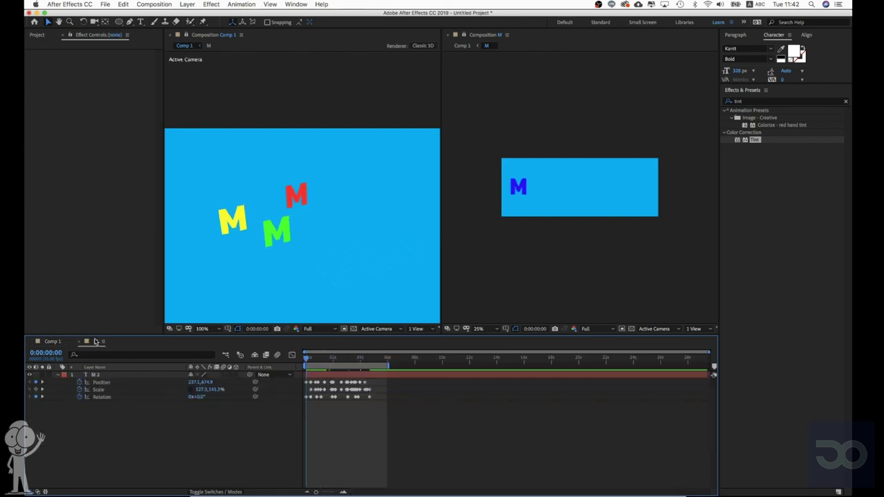
pyautogui.click(344, 492)
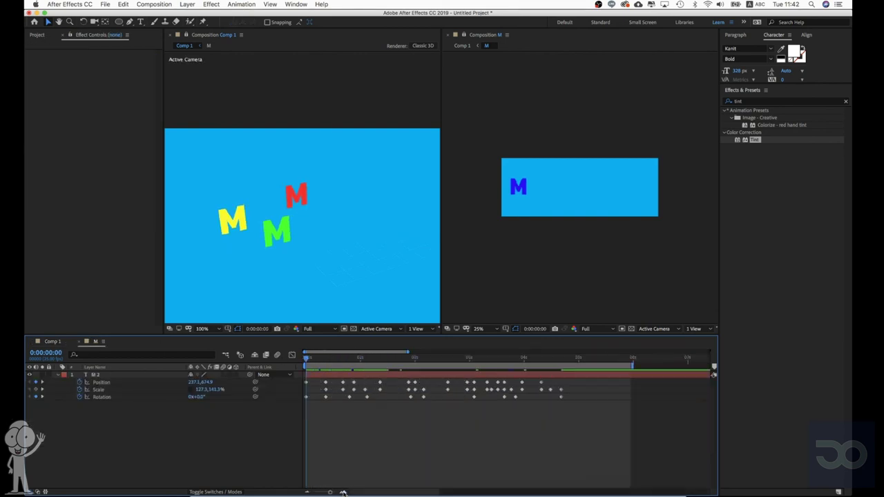
pyautogui.click(344, 492)
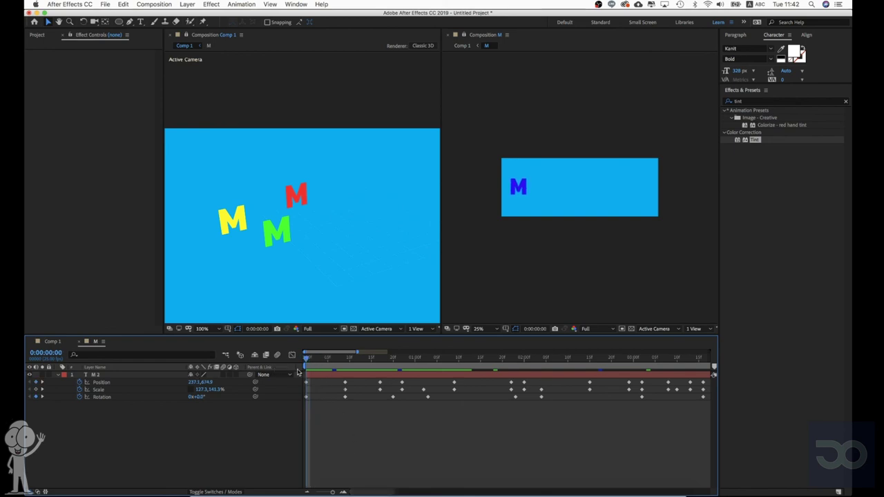
pyautogui.moveTo(317, 375)
pyautogui.mouseDown()
pyautogui.moveTo(343, 375)
pyautogui.moveTo(291, 375)
pyautogui.moveTo(328, 360)
pyautogui.moveTo(319, 360)
pyautogui.mouseUp()
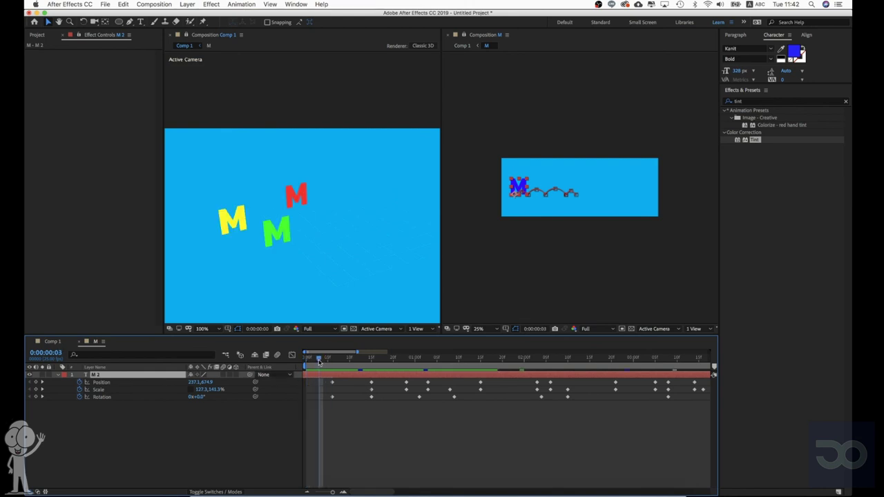
# Add a Scale keyframe to the M 2 layer at frame 3 with the vertical scale set to 1%.
pyautogui.moveTo(215, 390); pyautogui.dragTo(139, 390)
pyautogui.scroll(3, 604, 227)
pyautogui.press('space')
pyautogui.moveTo(499, 248); pyautogui.dragTo(566, 257)
pyautogui.click(214, 391)
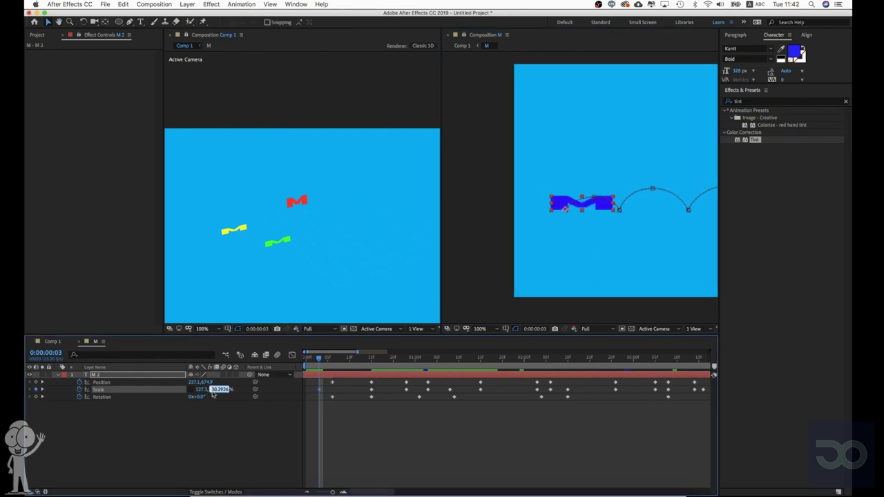
pyautogui.write('1')
pyautogui.press('Return')
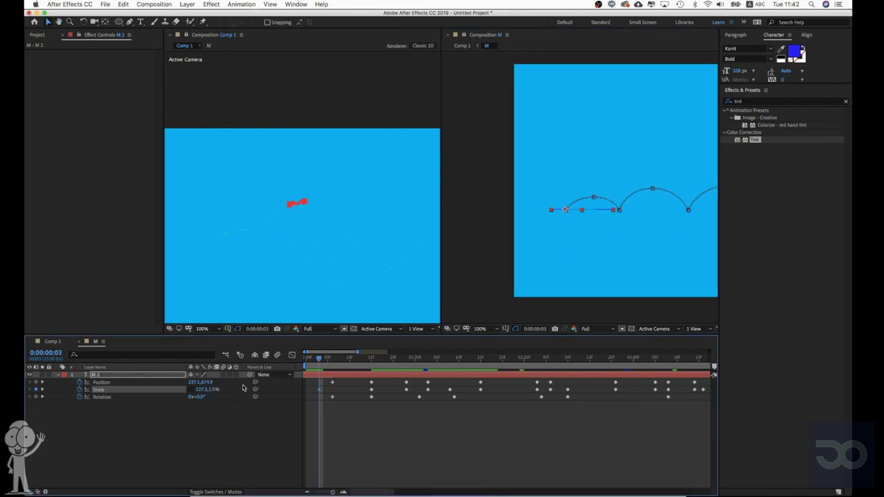
# Set the M 2 layer's vertical scale to 0% at frame 3, and shift its keyframes earlier so the flat-scale keyframe sits at frame 0.
pyautogui.click(216, 389)
pyautogui.write('0')
pyautogui.press('Return')
pyautogui.click(374, 434)
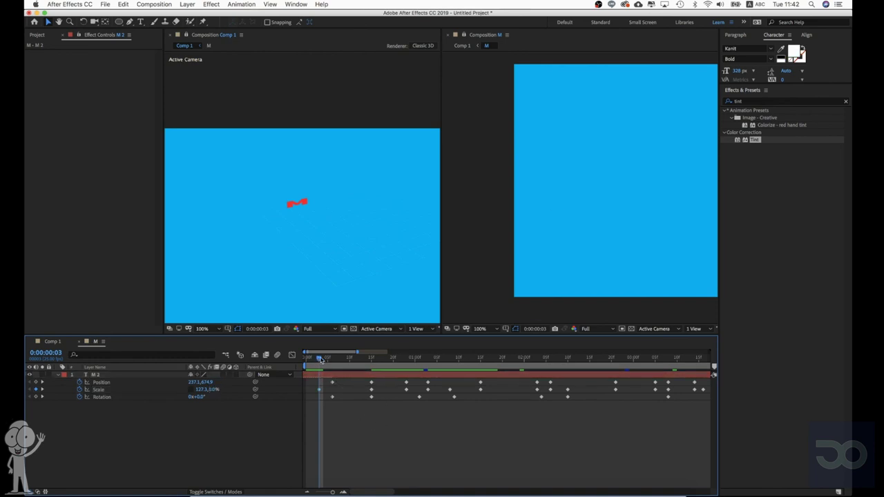
pyautogui.moveTo(321, 360); pyautogui.dragTo(305, 378)
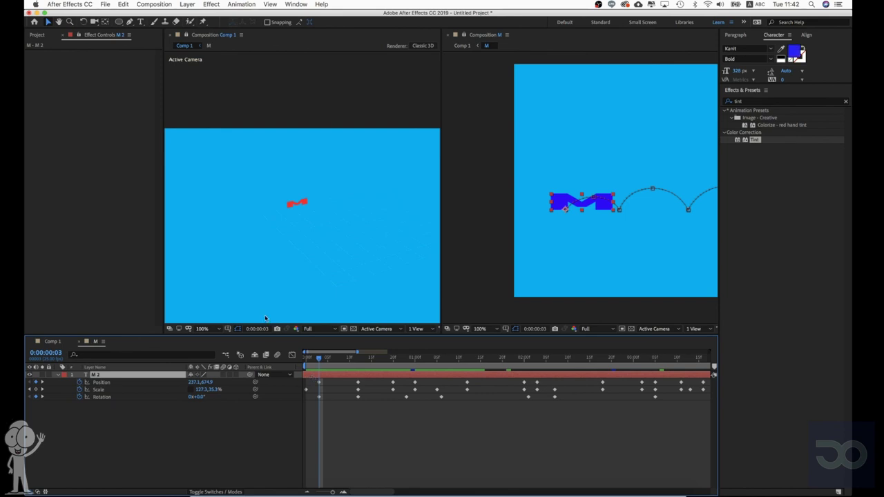
# Orbit Comp 1's camera slightly around the M layers and switch the timeline back to Comp 1.
pyautogui.click(265, 317)
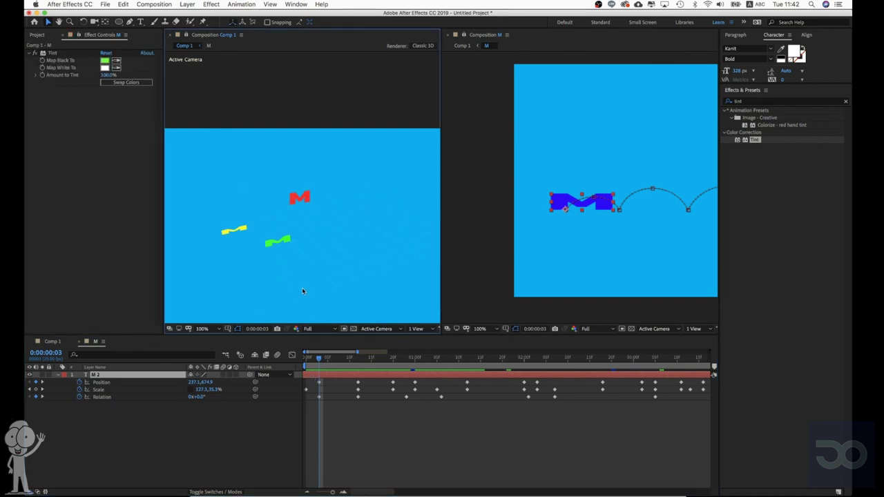
pyautogui.press('c')
pyautogui.moveTo(310, 286)
pyautogui.mouseDown()
pyautogui.moveTo(306, 269)
pyautogui.moveTo(319, 283)
pyautogui.mouseUp()
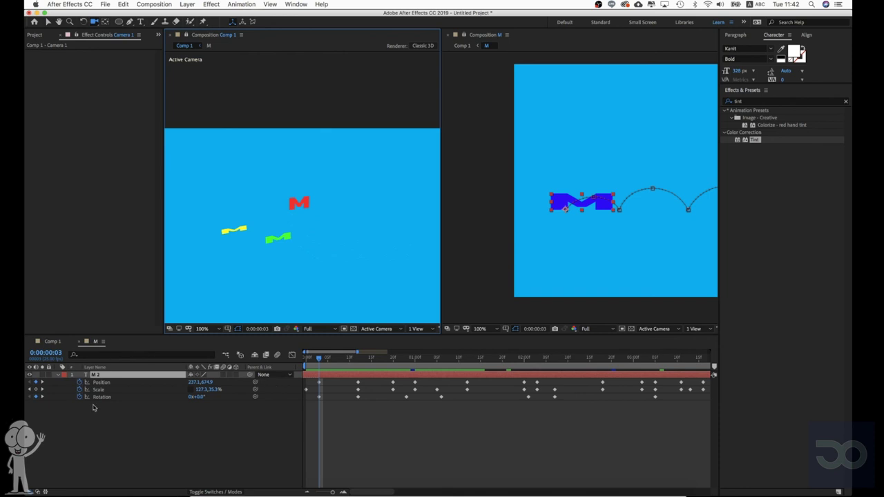
pyautogui.click(100, 410)
pyautogui.click(52, 342)
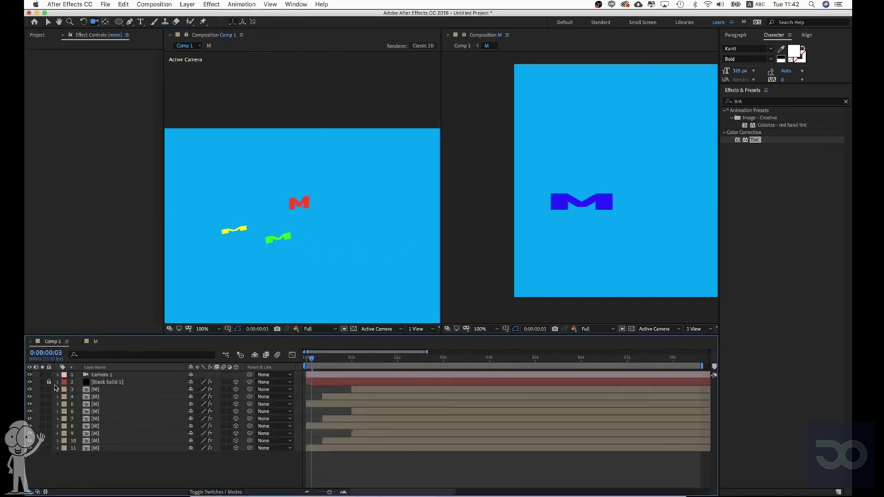
# Unlock the Black Solid 1 grid layer and widen it to a 197% horizontal scale, keeping its other scale values at 100%.
pyautogui.click(100, 383)
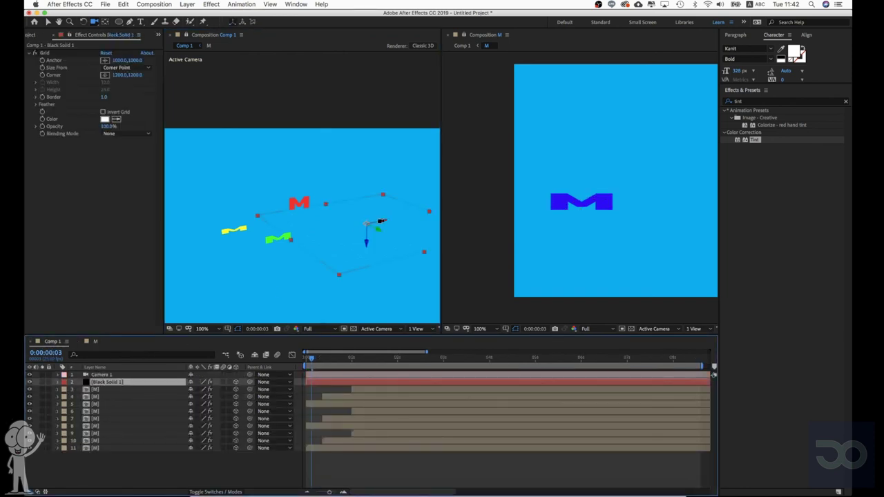
pyautogui.press('v')
pyautogui.press('r')
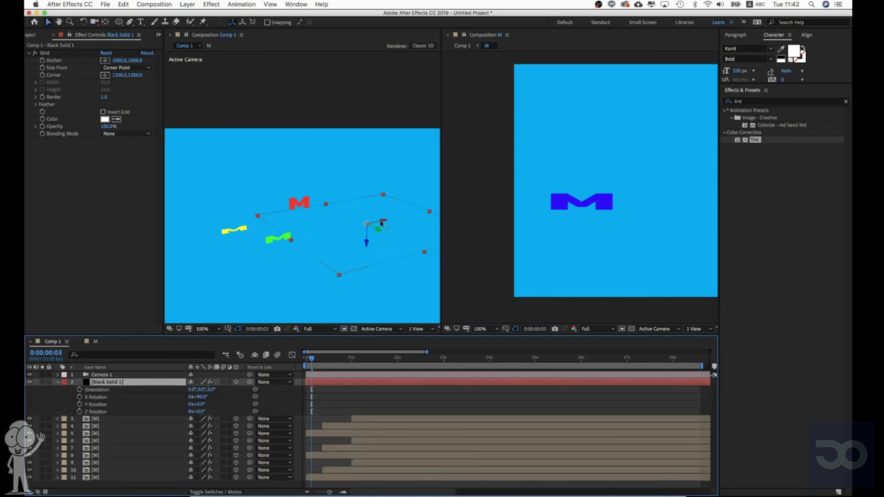
pyautogui.press('s')
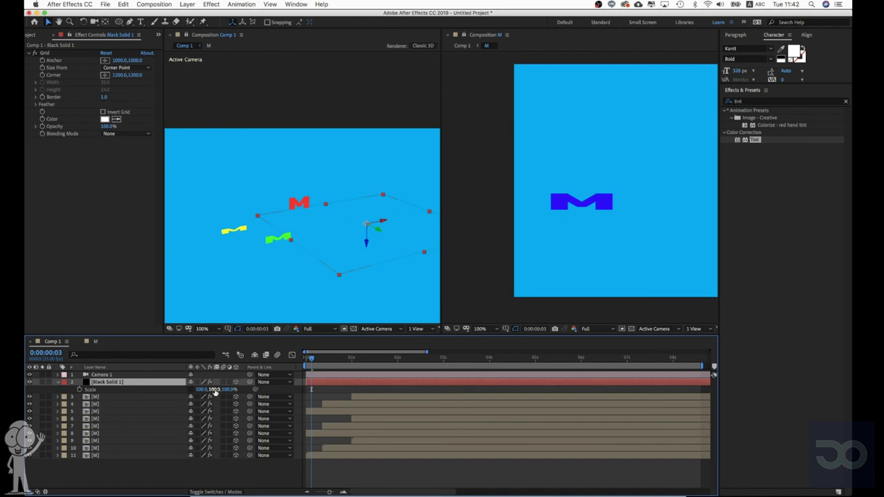
pyautogui.click(202, 389)
pyautogui.write('278')
pyautogui.press('Return')
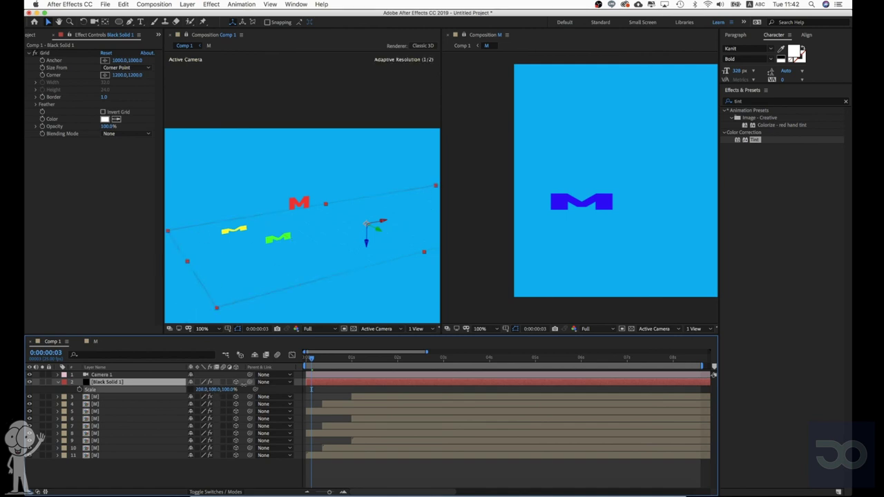
pyautogui.moveTo(243, 384); pyautogui.dragTo(235, 389)
pyautogui.click(231, 390)
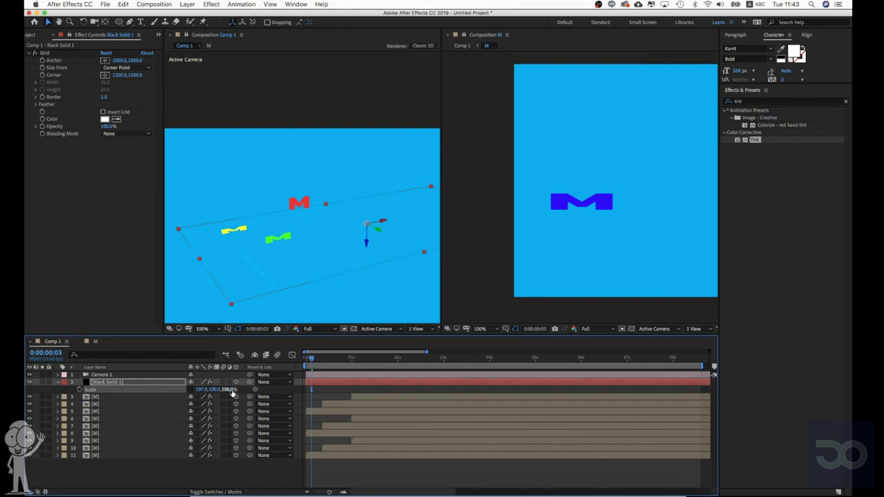
pyautogui.write('100')
pyautogui.press('Return')
# Set the Grid effect's border to 3 and tighten its cells by changing the corner point to about 1065, 1163.
pyautogui.click(107, 97)
pyautogui.write('3')
pyautogui.press('Return')
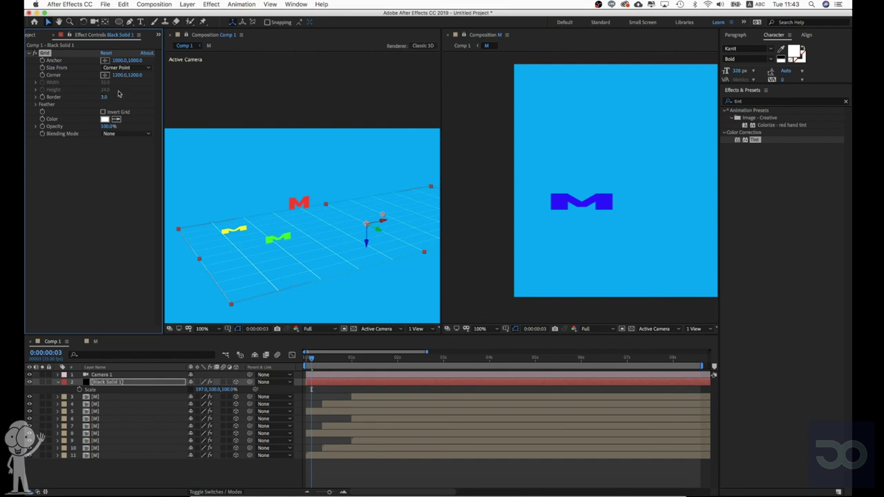
pyautogui.moveTo(119, 78); pyautogui.dragTo(65, 83)
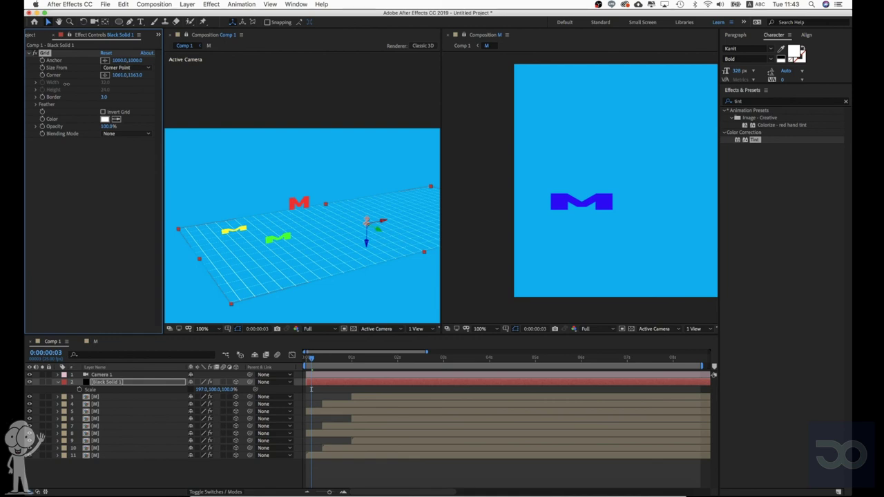
# Orbit Comp 1's camera to a lower, flatter angle over the grid floor.
pyautogui.click(405, 308)
pyautogui.press('c')
pyautogui.moveTo(386, 278); pyautogui.dragTo(379, 277)
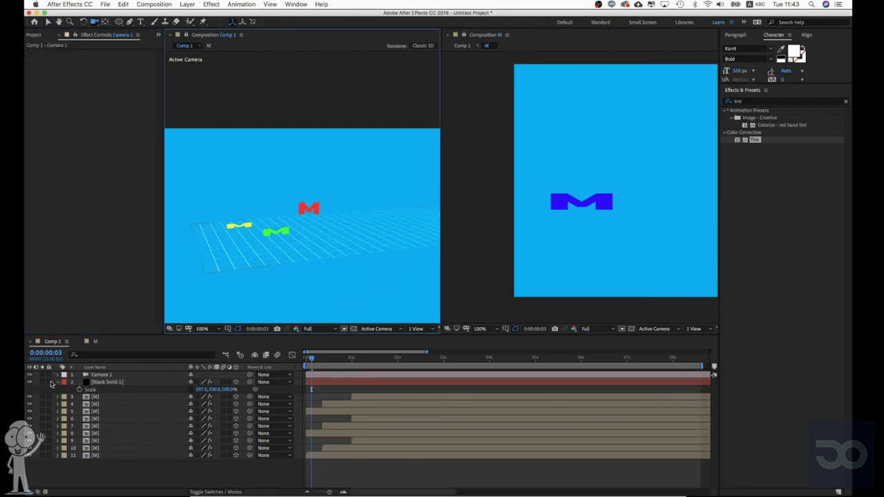
# Lock the Black Solid 1 layer and preview Comp 1 from the start.
pyautogui.click(49, 382)
pyautogui.moveTo(310, 362); pyautogui.dragTo(306, 360)
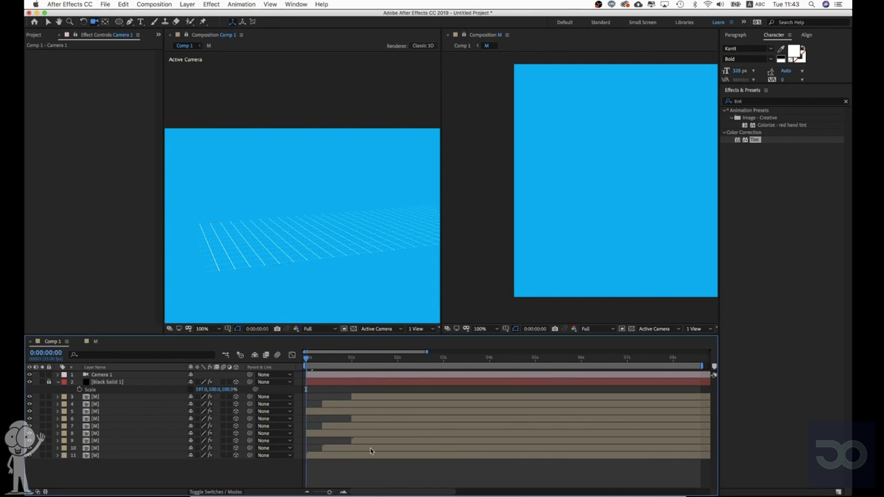
pyautogui.press('space')
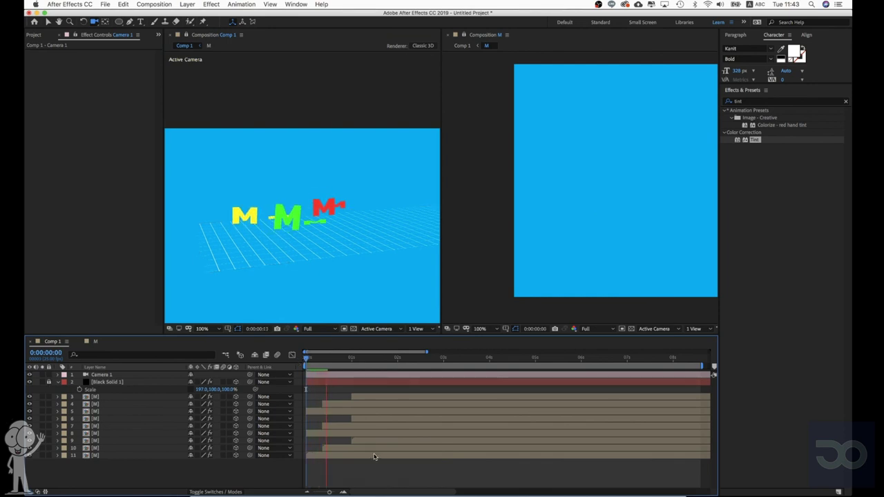